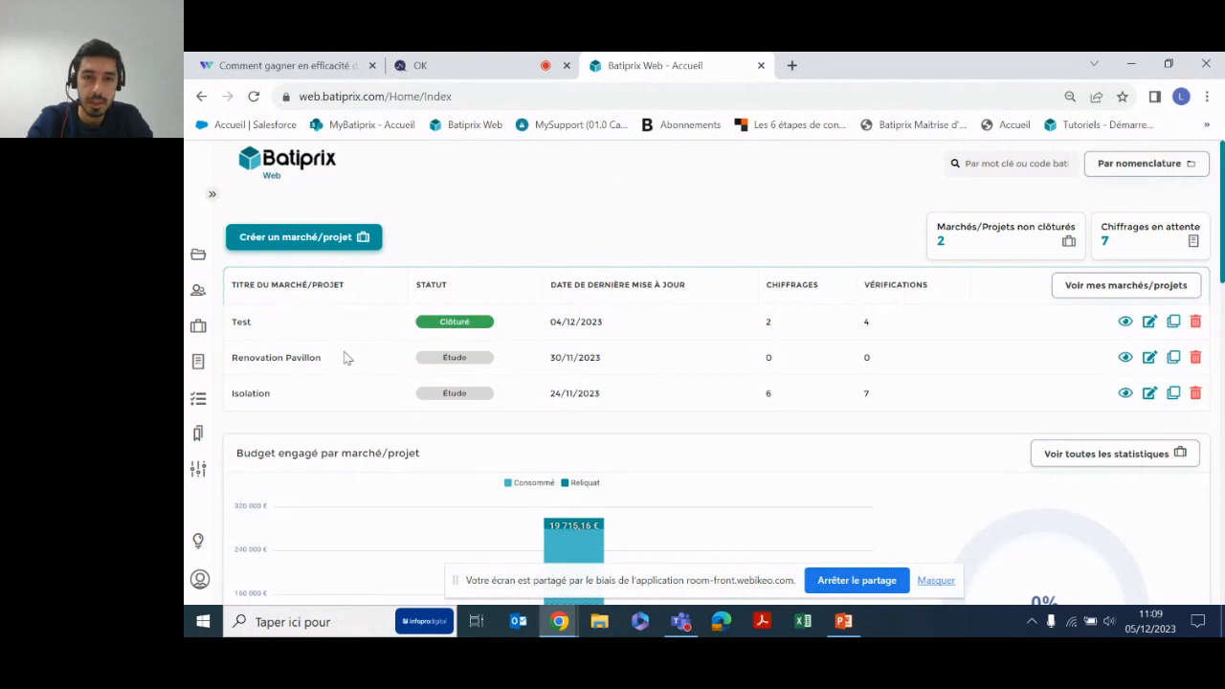
# Browse the nomenclature to the BROSSAGE works under PEINTURE - REVETEMENT INTERIEUR, TRAVAUX PREPARATOIRES.
pyautogui.click(1165, 170)
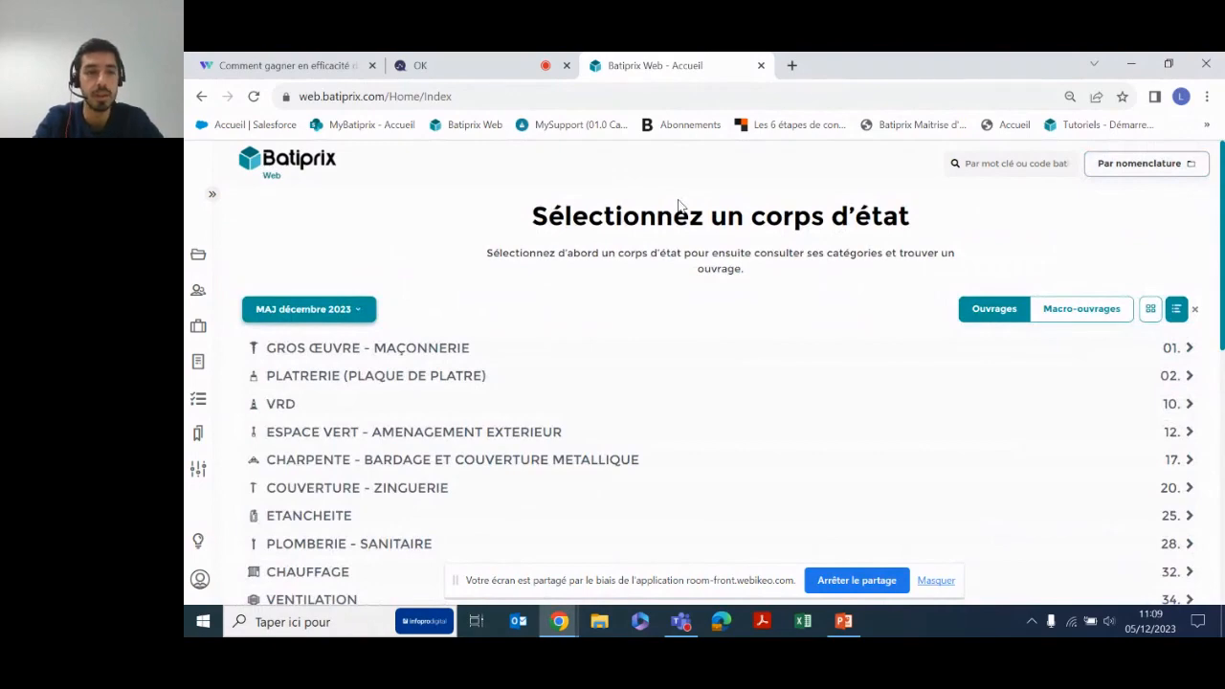
pyautogui.scroll(-4, 675, 393)
pyautogui.scroll(2, 675, 393)
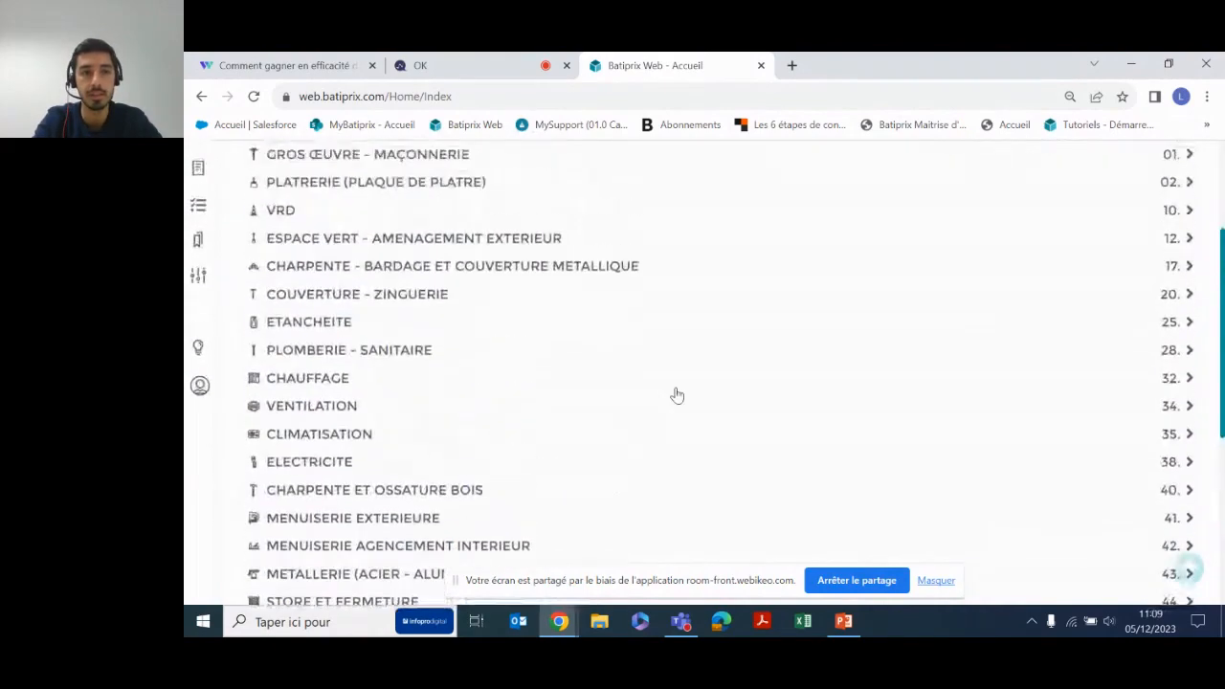
pyautogui.scroll(-3, 676, 393)
pyautogui.scroll(1, 514, 345)
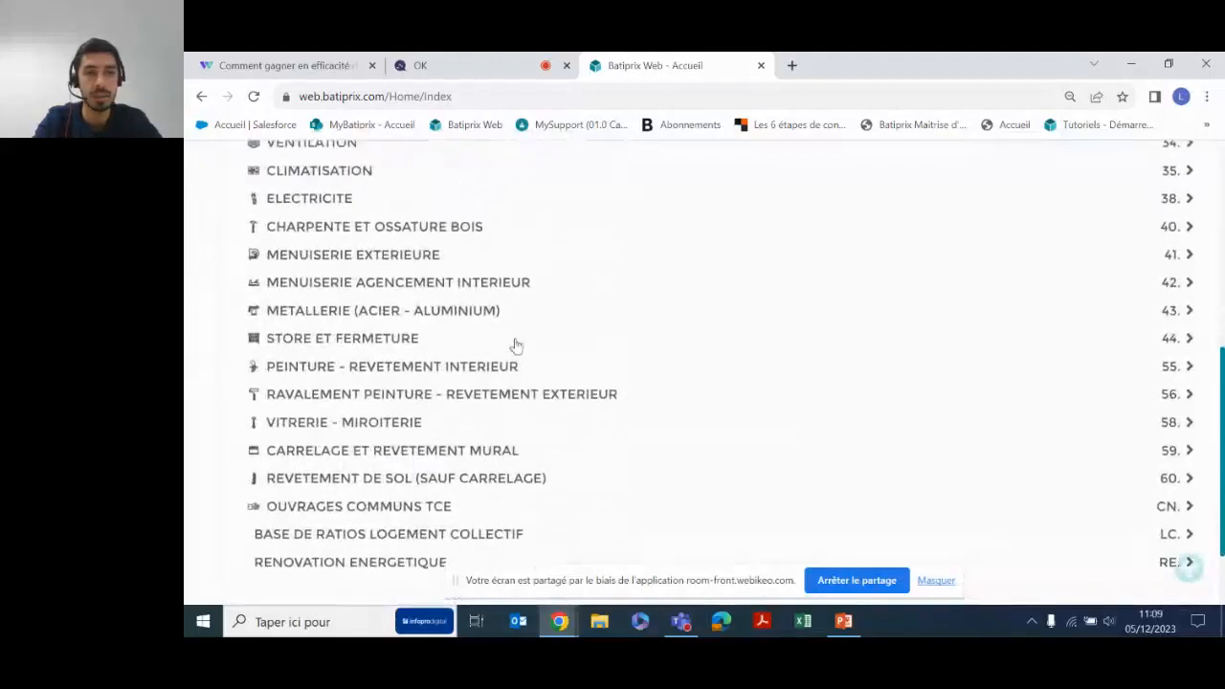
pyautogui.click(1188, 395)
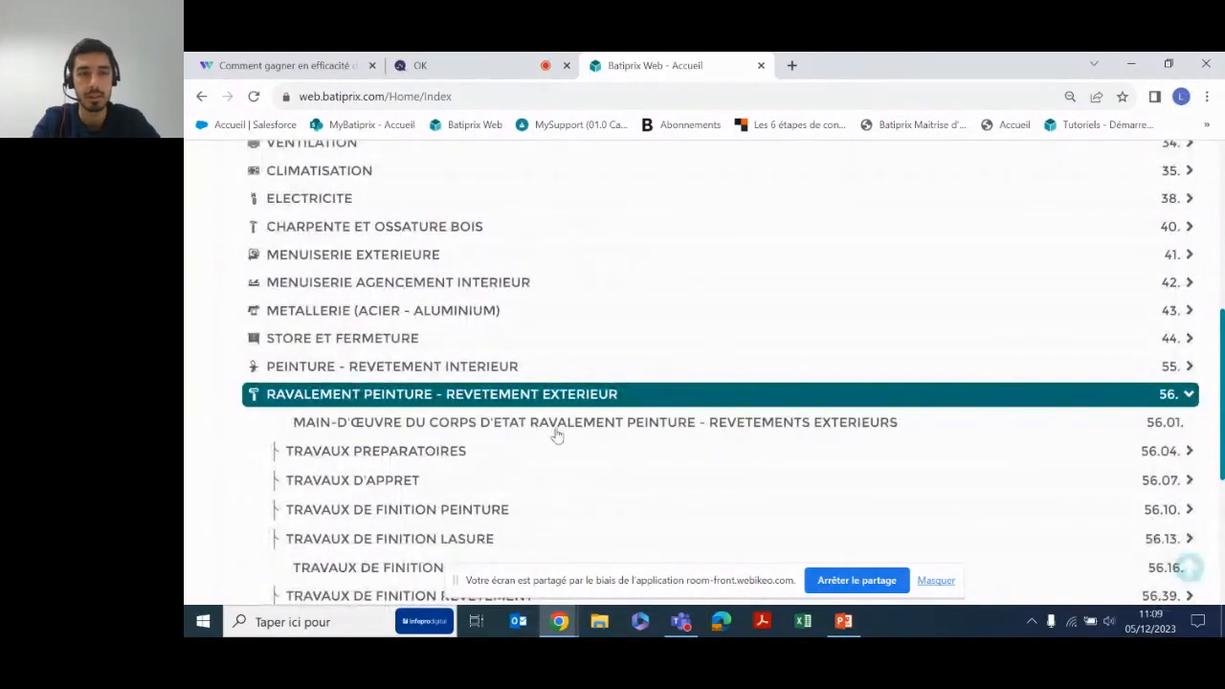
pyautogui.click(1189, 368)
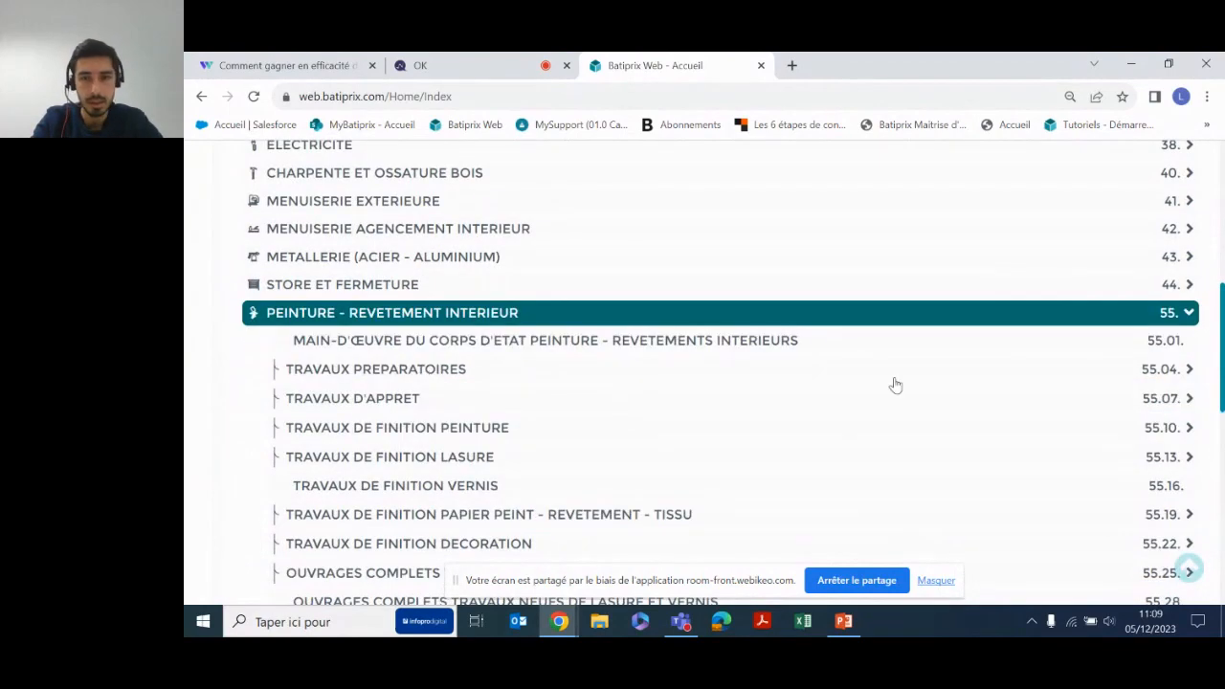
pyautogui.click(1189, 370)
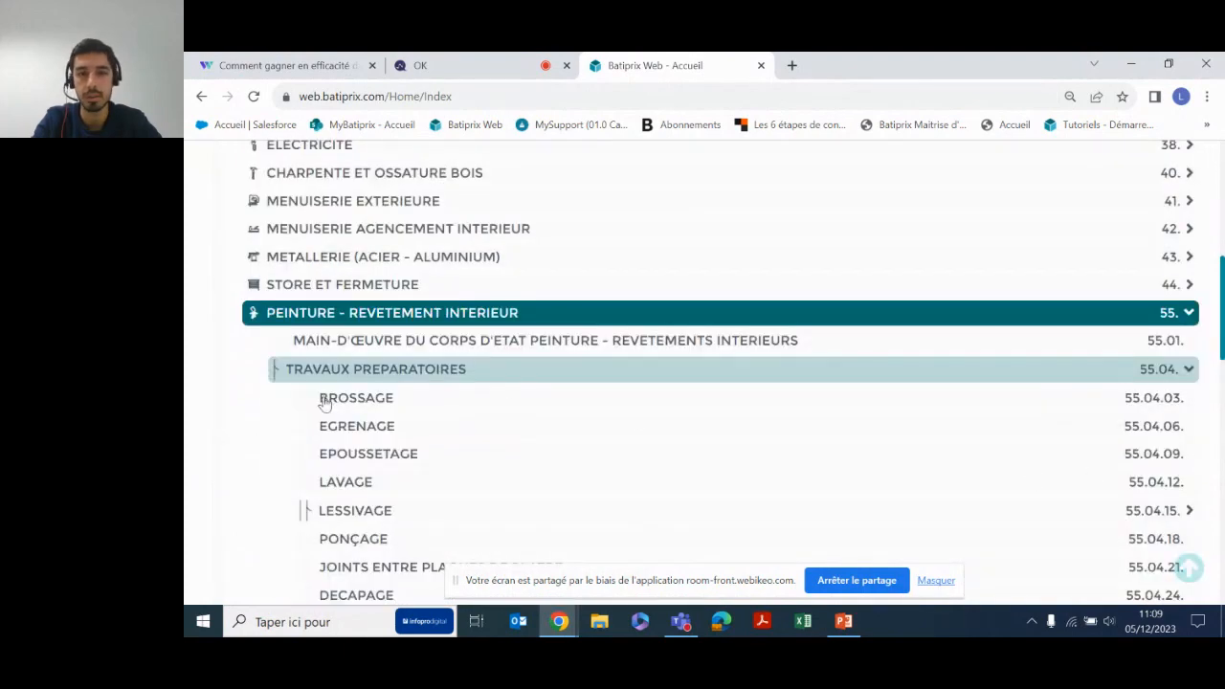
pyautogui.click(363, 399)
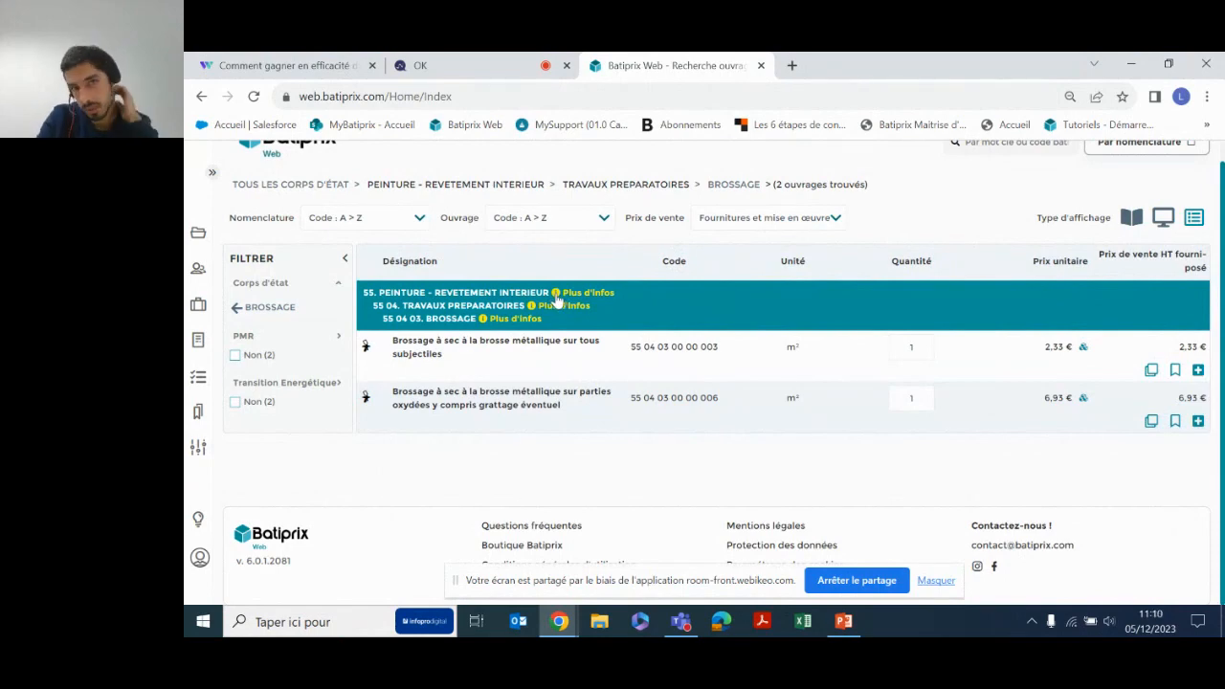
# Expand the additional information for chapter 55 PEINTURE - REVETEMENT INTERIEUR, read through its measurement coefficients, and collapse it again.
pyautogui.click(556, 296)
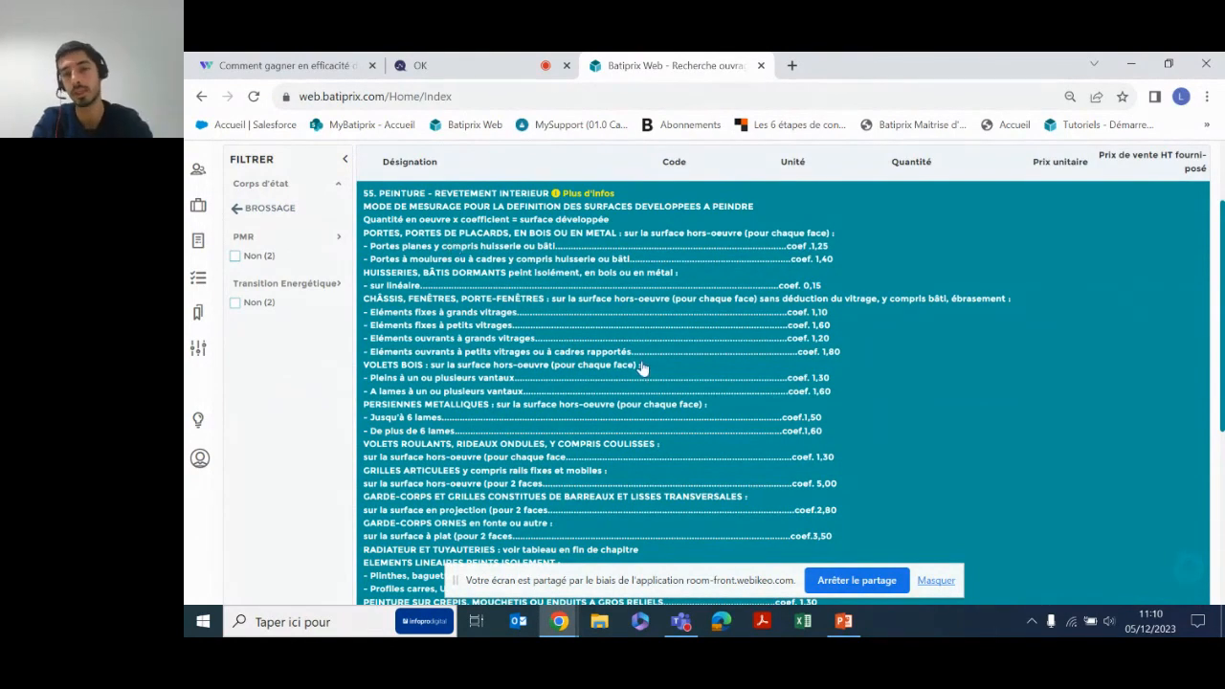
pyautogui.scroll(-1, 642, 369)
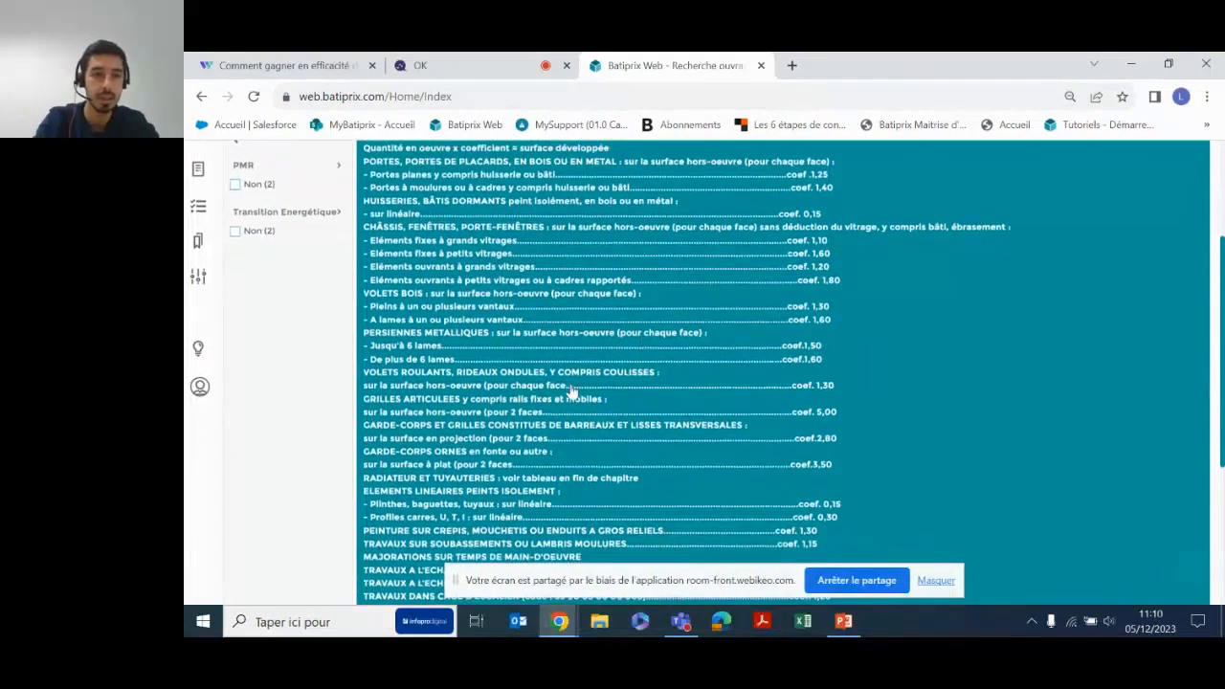
pyautogui.scroll(3, 643, 369)
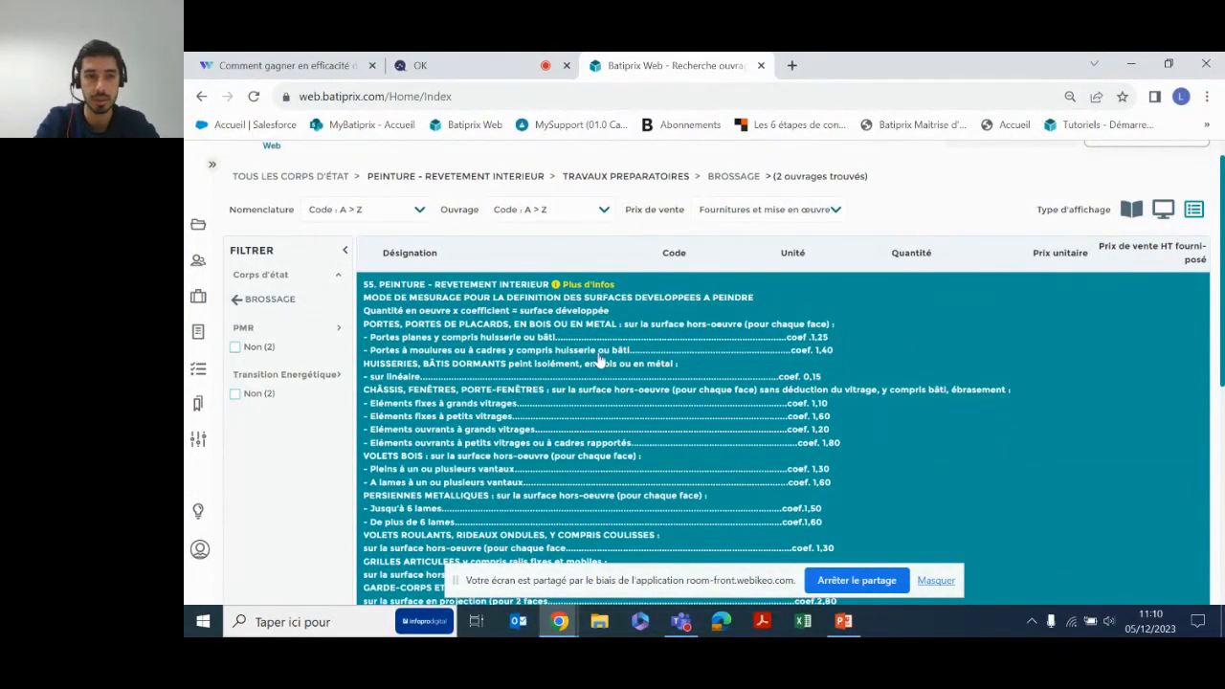
pyautogui.scroll(-5, 645, 378)
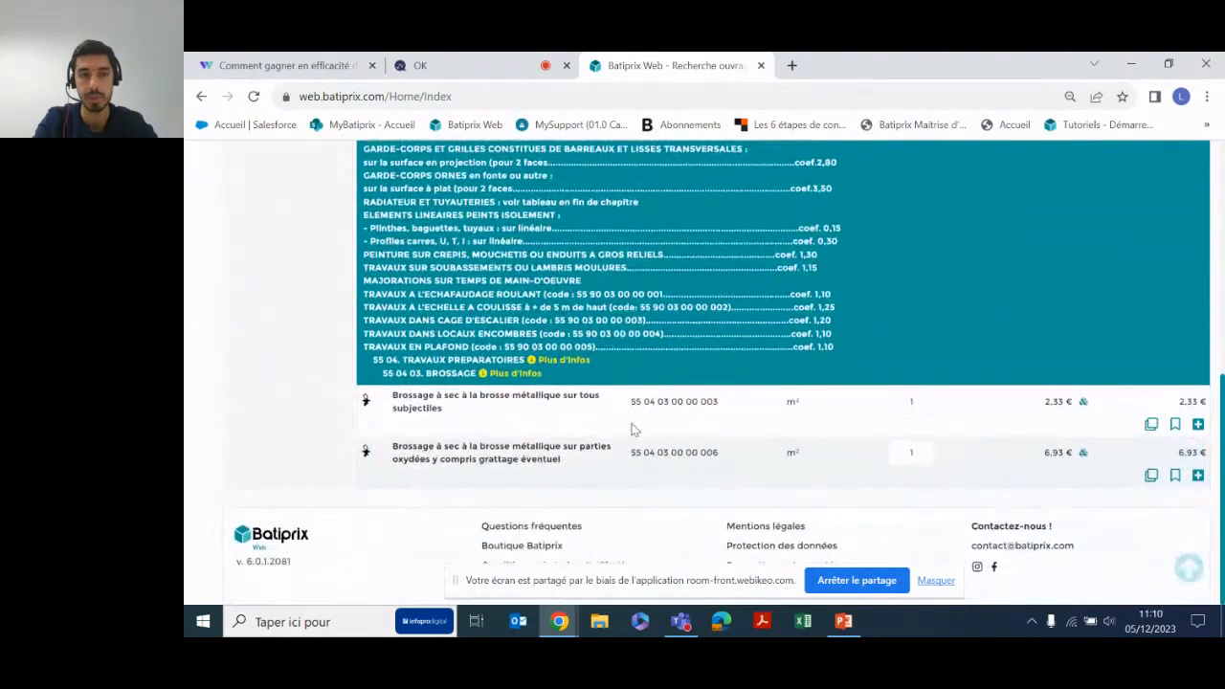
pyautogui.scroll(8, 634, 430)
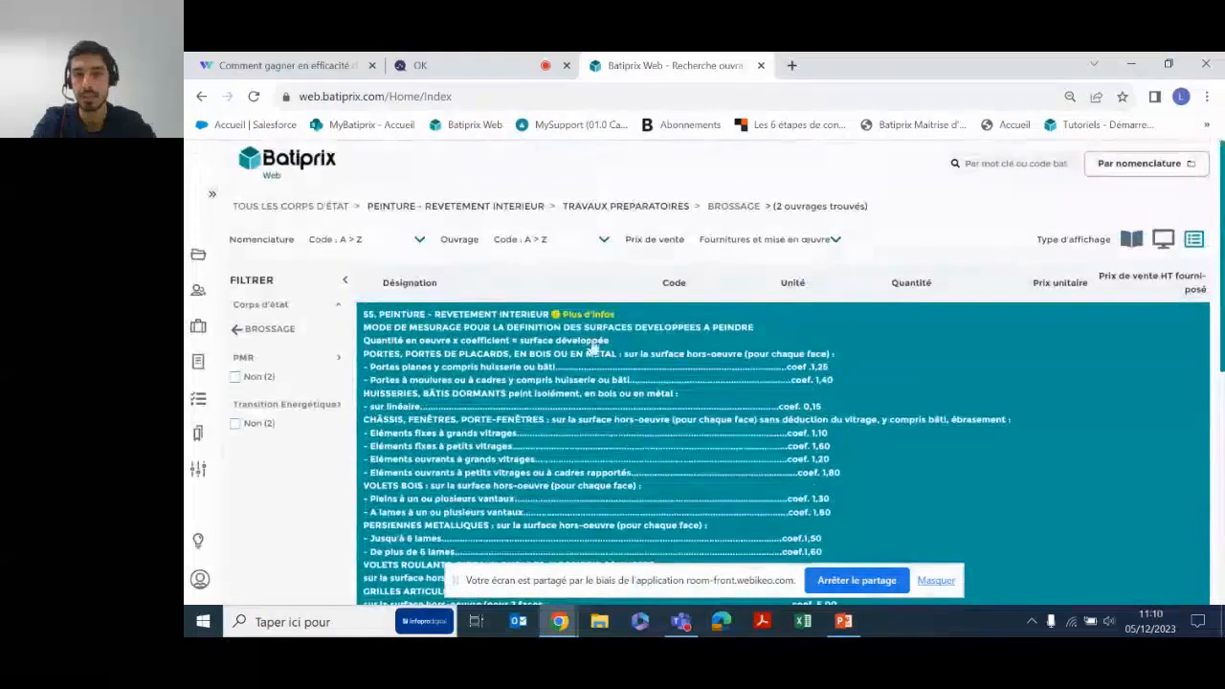
pyautogui.click(564, 316)
pyautogui.scroll(-1, 725, 392)
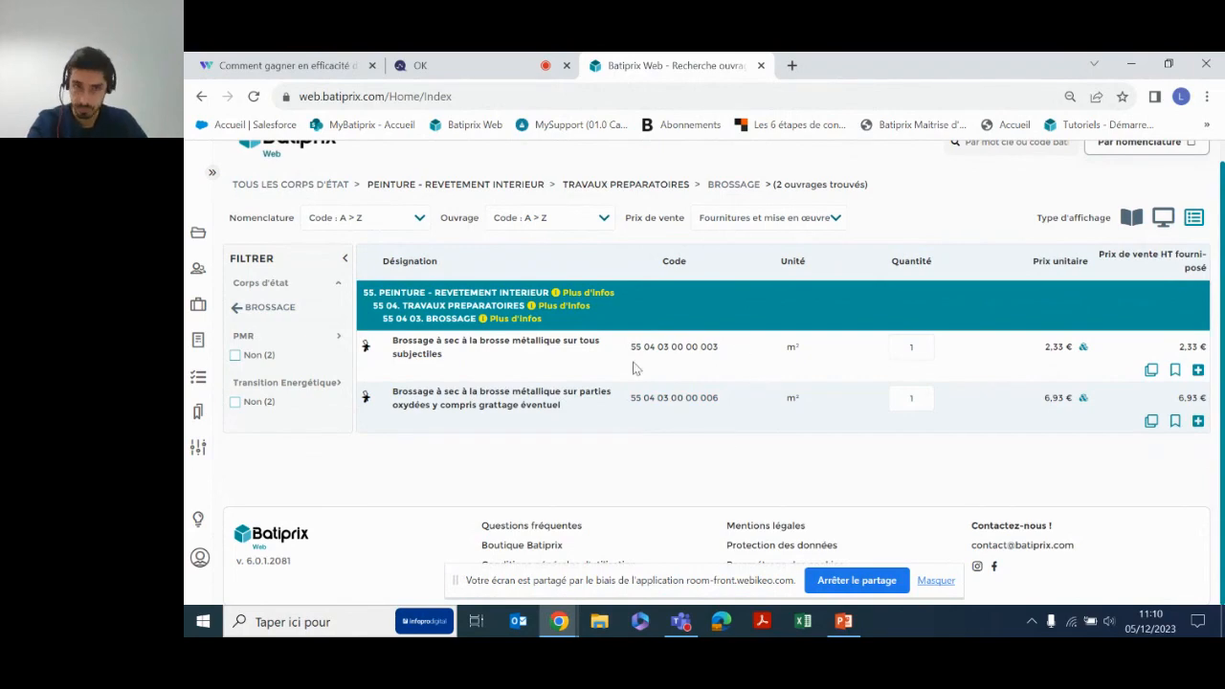
# Examine the price breakdown of "Brossage à sec à la brosse métallique sur tous subjectiles", and return to the home page.
pyautogui.click(685, 352)
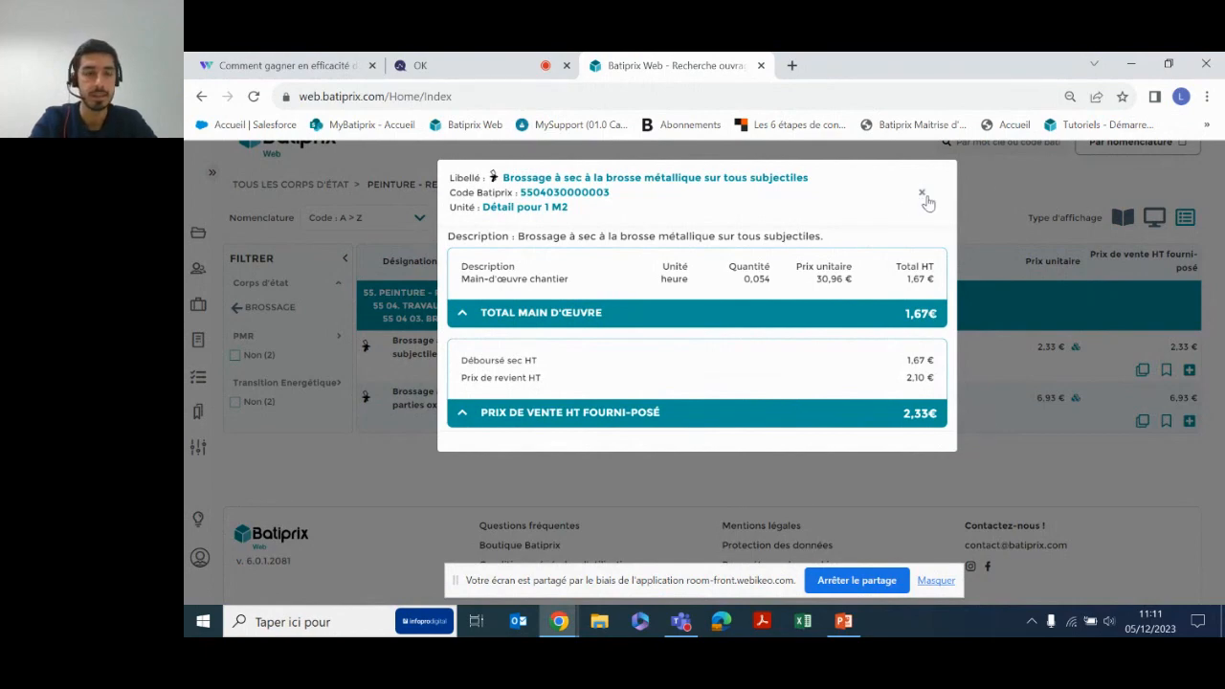
pyautogui.click(271, 148)
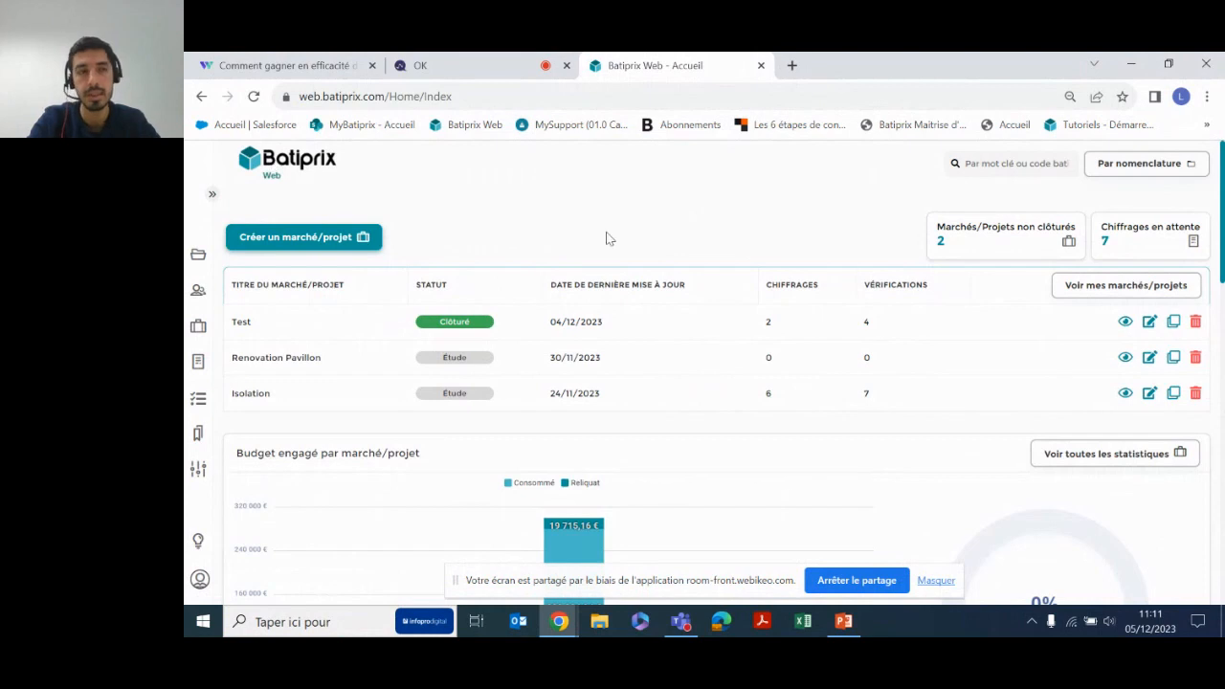
# Start a new marché/projet and title it "Refection Peinture T3".
pyautogui.click(282, 241)
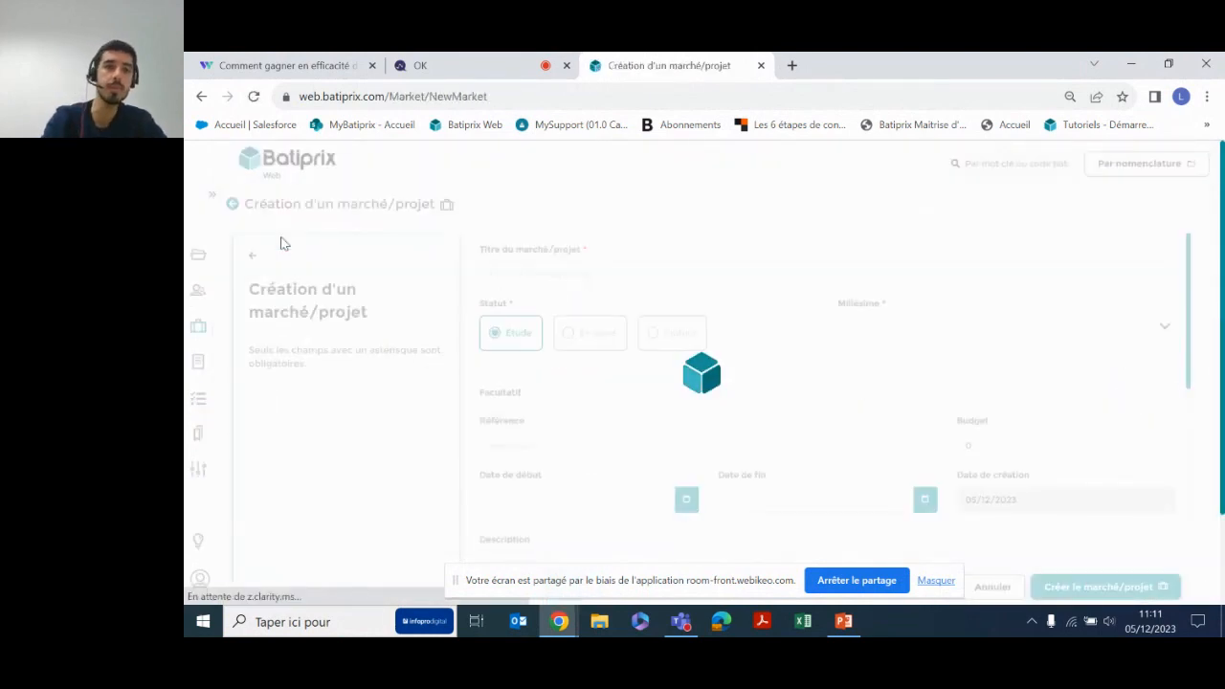
pyautogui.click(593, 271)
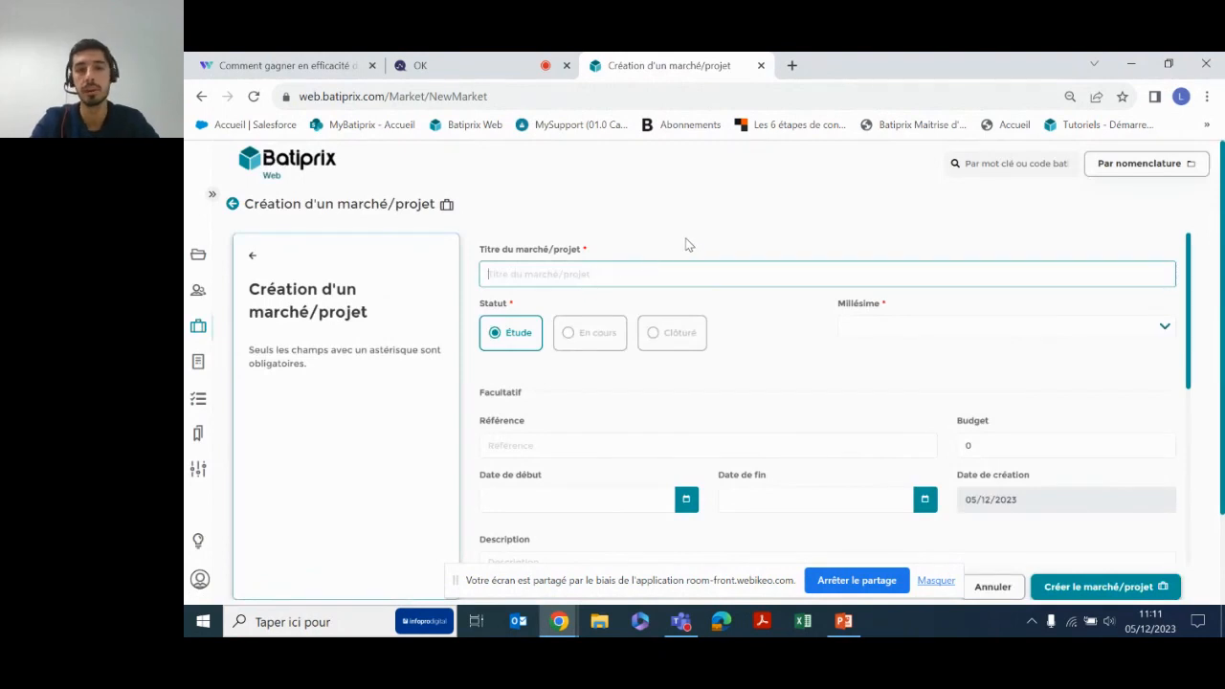
pyautogui.write('Refe')
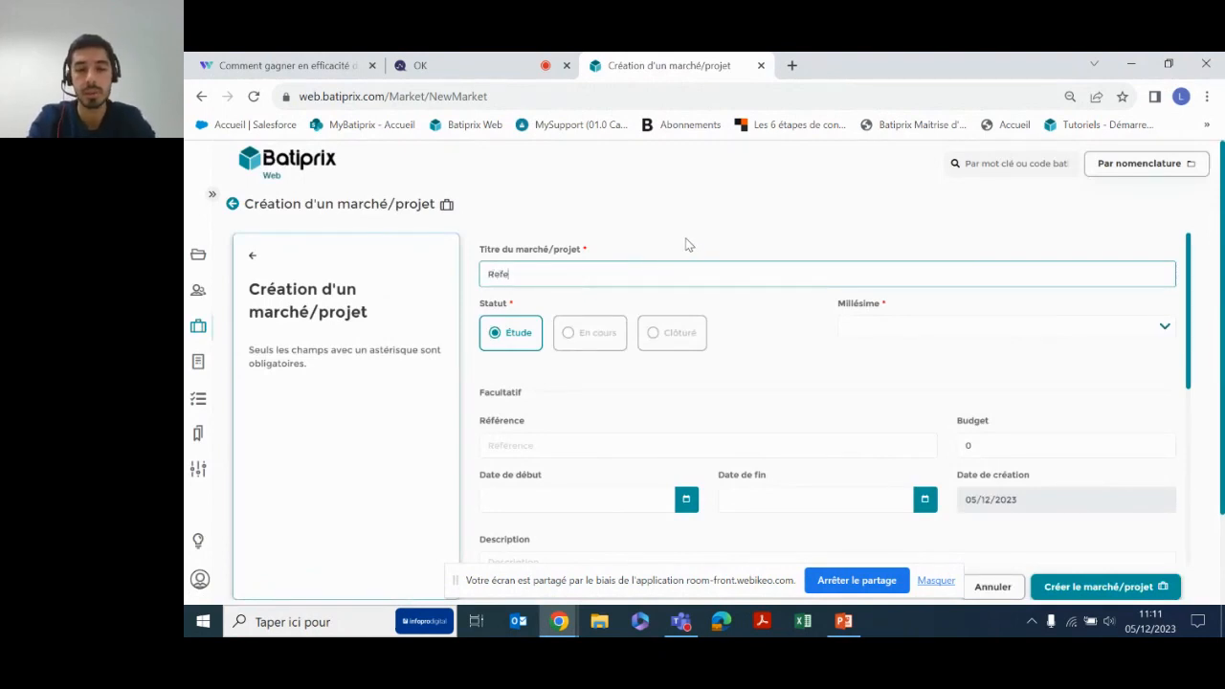
pyautogui.write('ction Peinture')
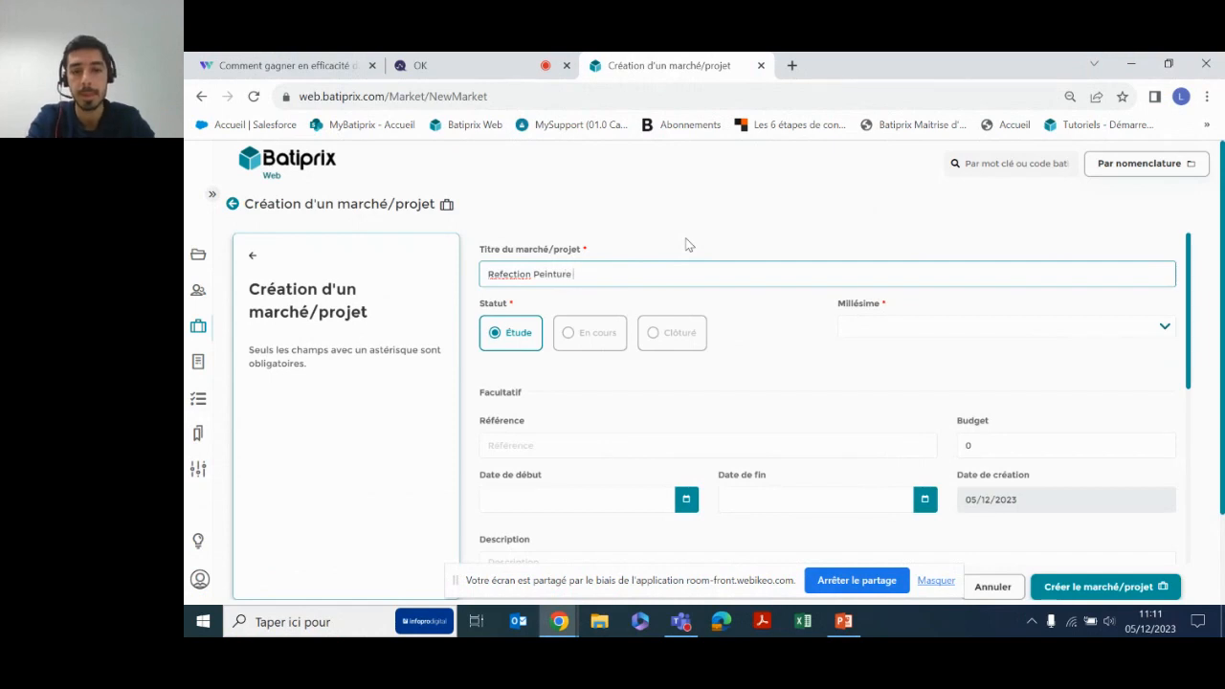
pyautogui.write(' T3')
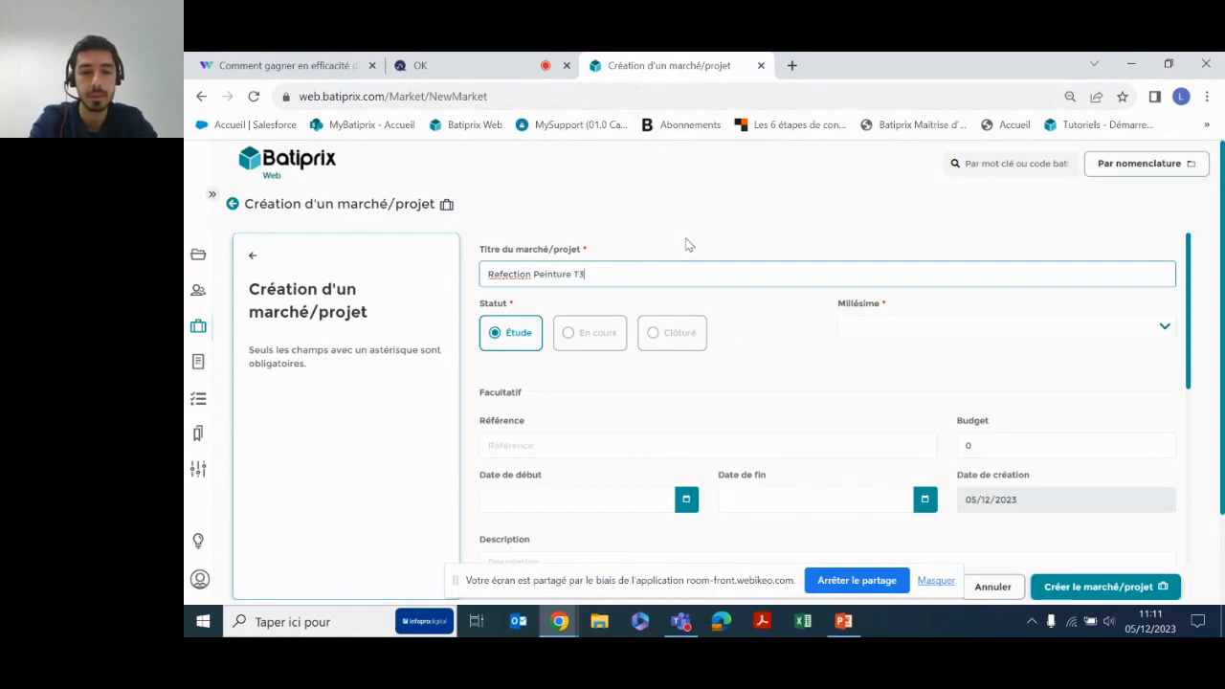
pyautogui.click(643, 230)
pyautogui.scroll(-1, 806, 382)
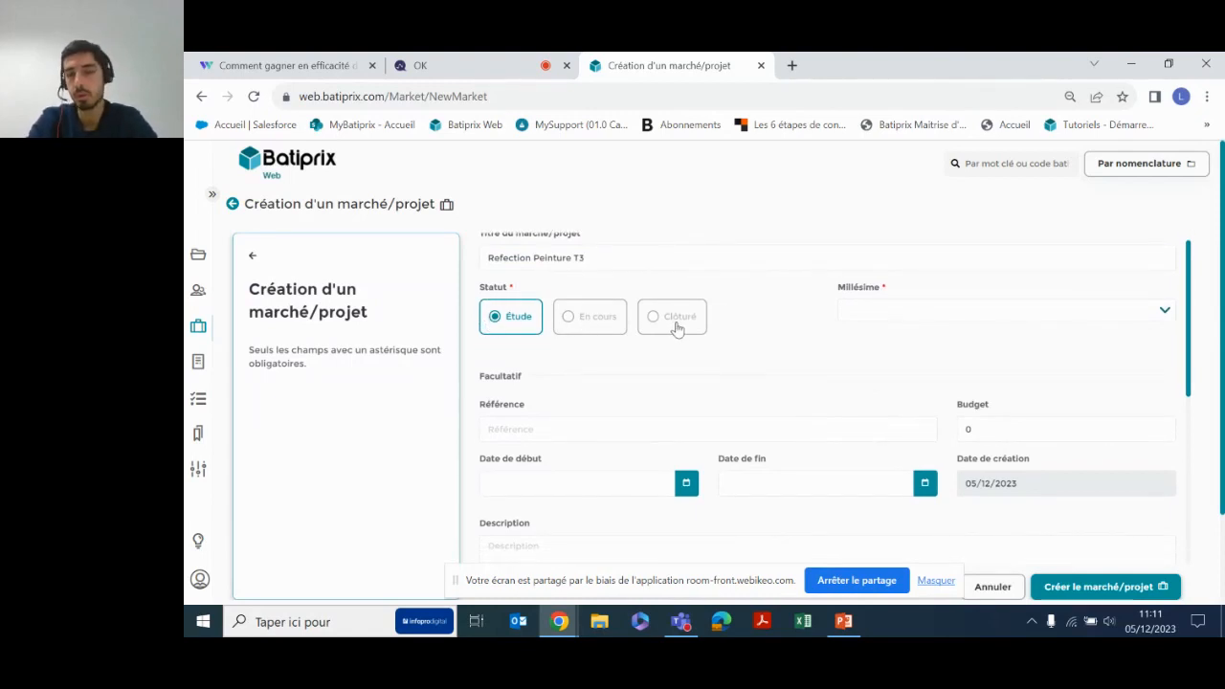
# Set the project's millésime to MAJ décembre 2023 and create the project.
pyautogui.click(1032, 316)
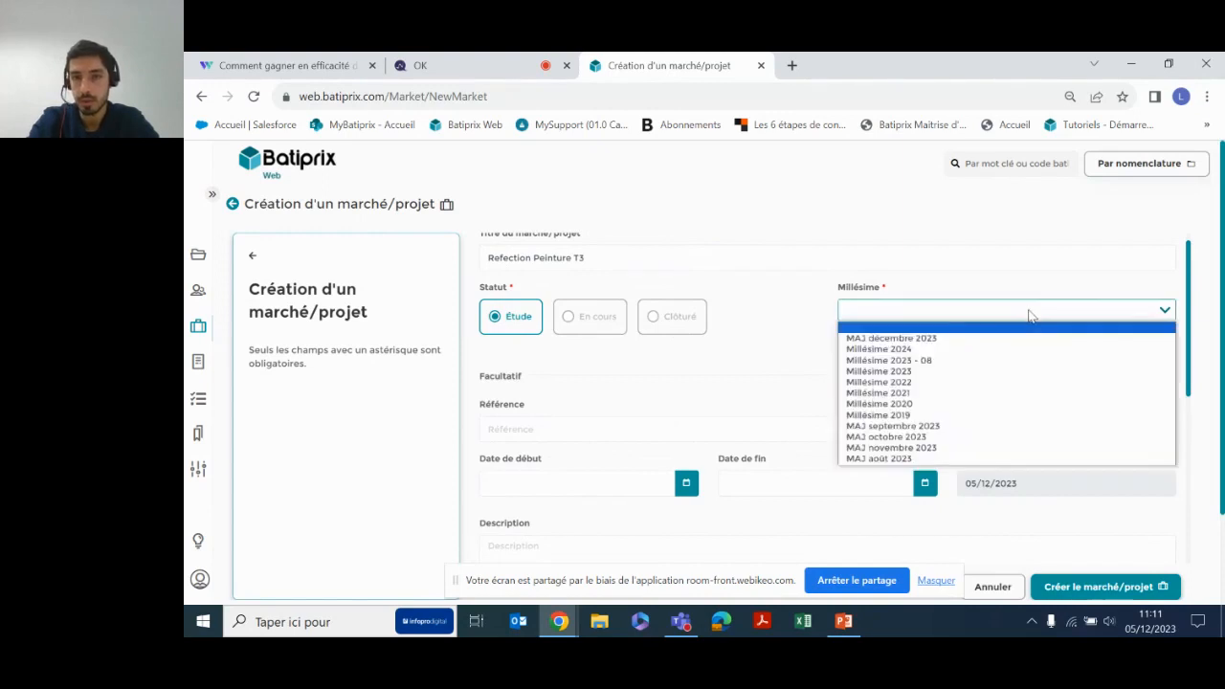
pyautogui.click(929, 337)
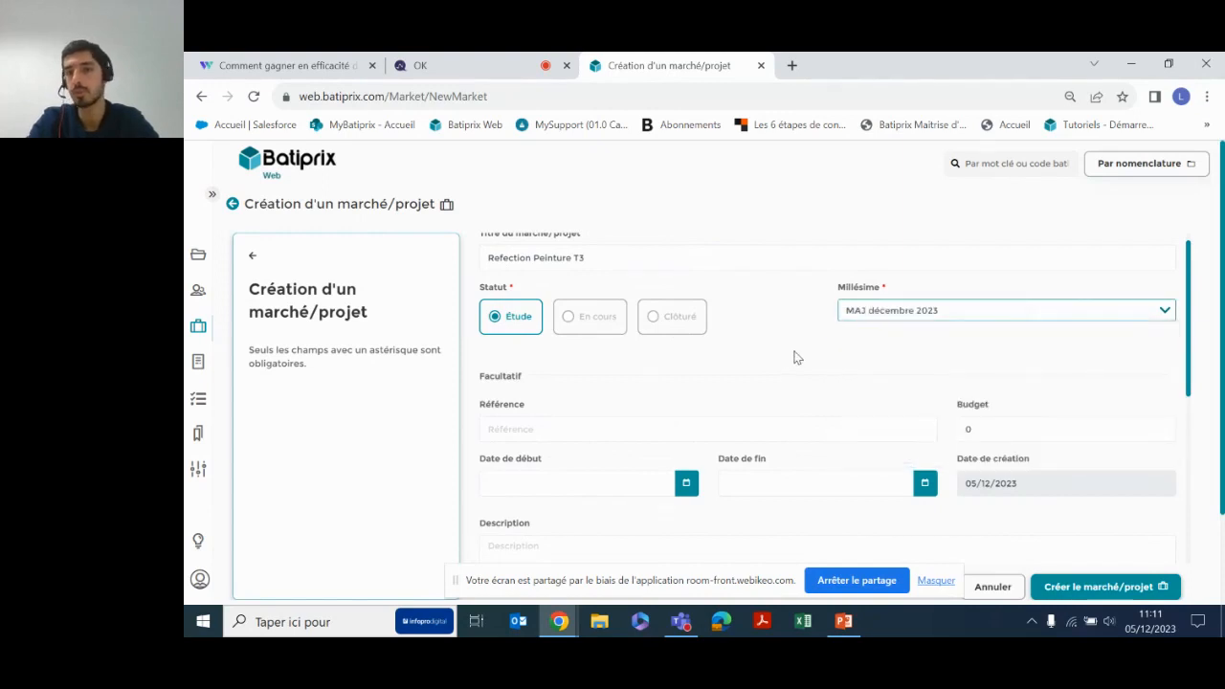
pyautogui.click(916, 321)
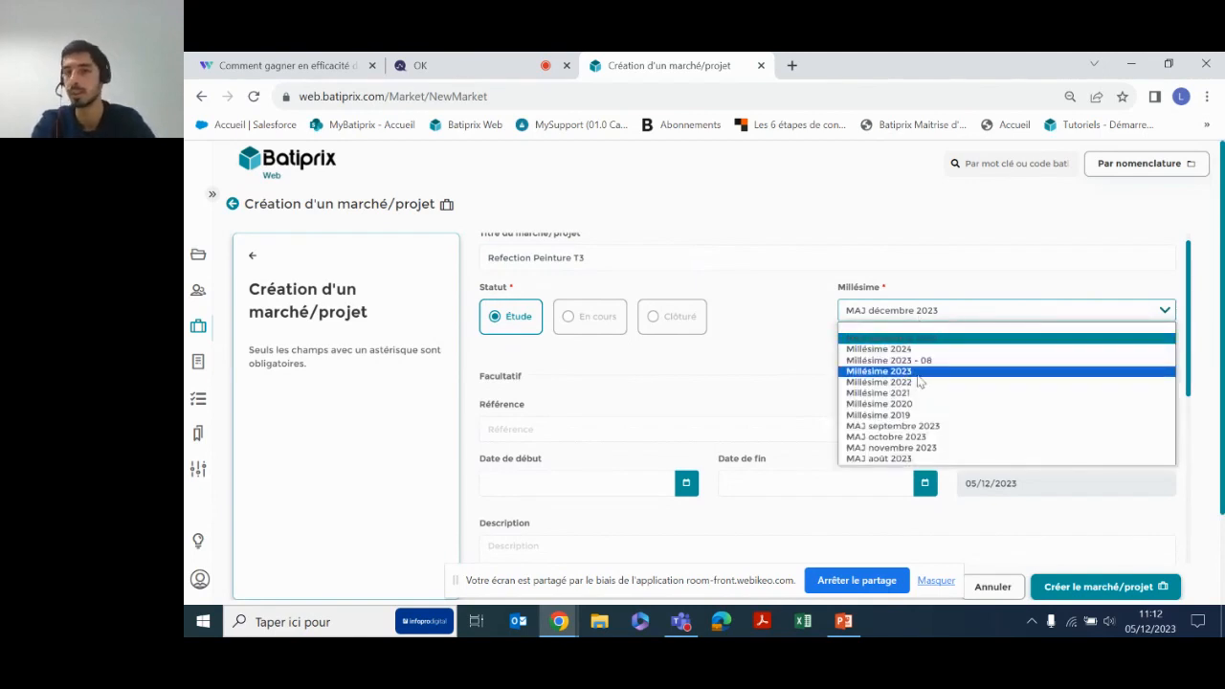
pyautogui.click(884, 249)
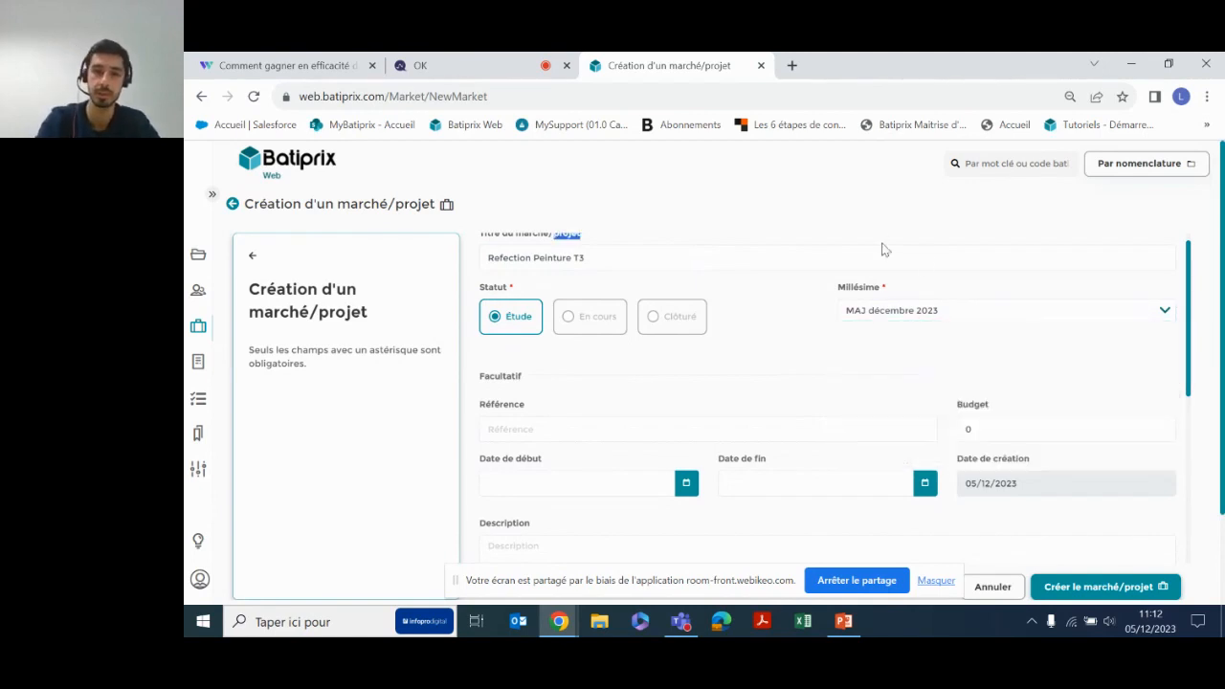
pyautogui.click(768, 201)
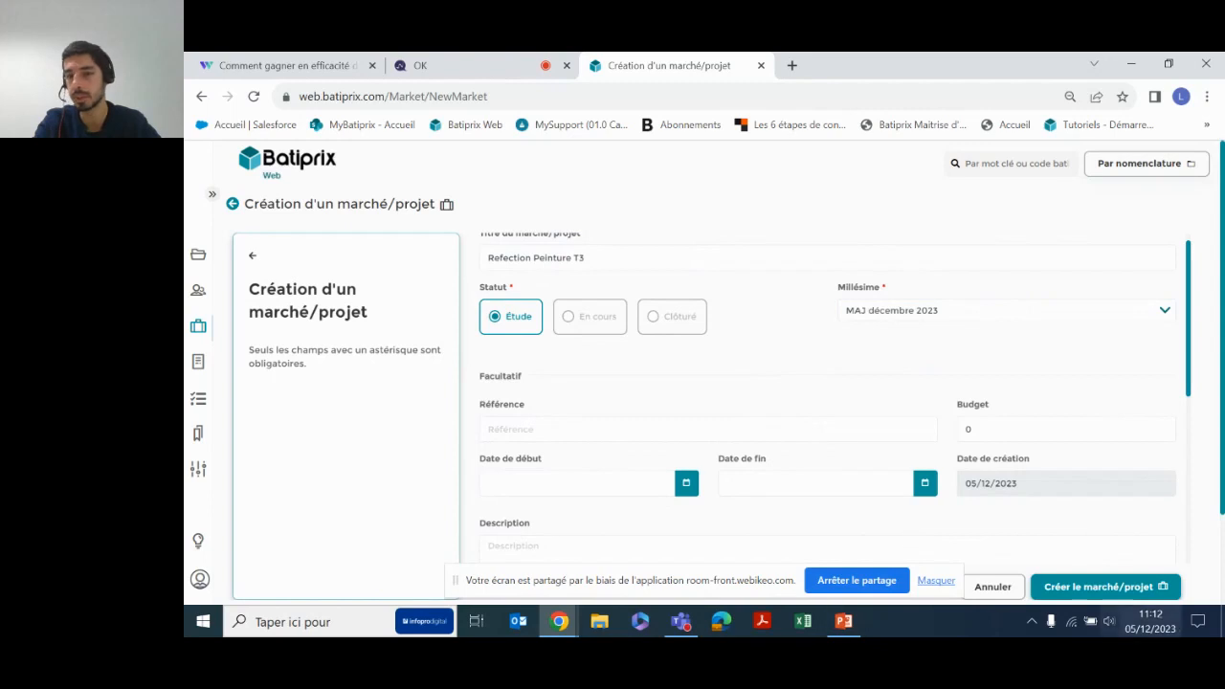
pyautogui.click(1121, 591)
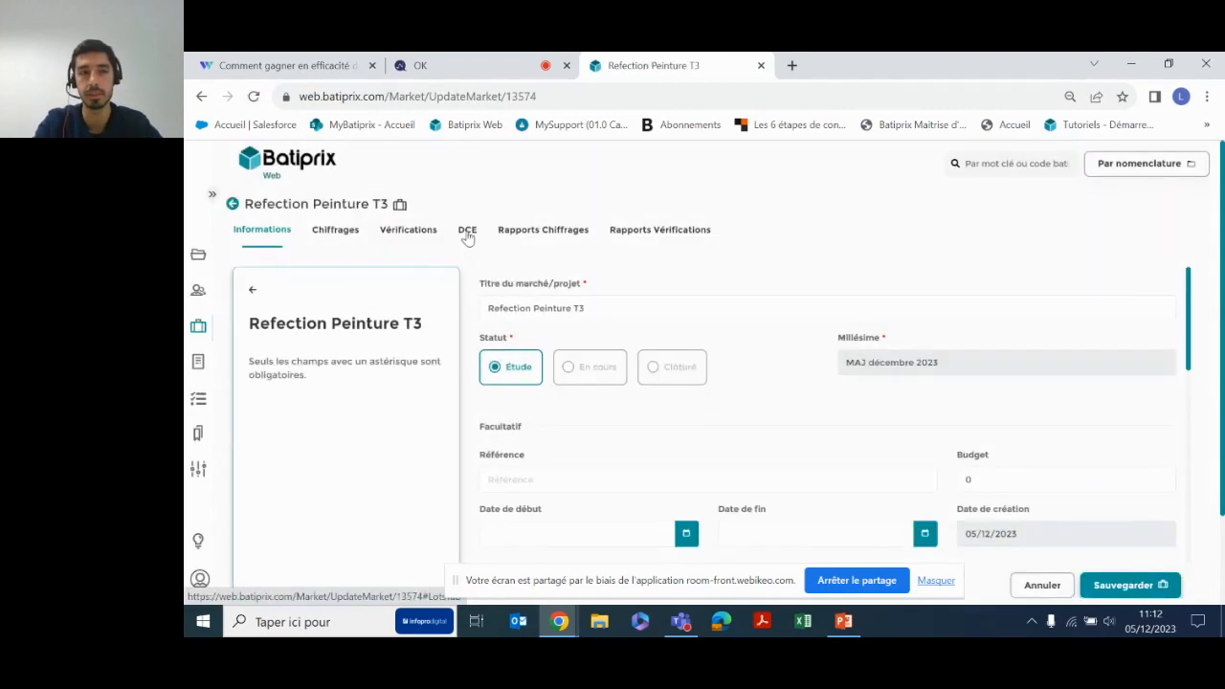
# Add the locations "1er étage" and "2ème étage" to the project's DCE and close the location manager.
pyautogui.click(467, 232)
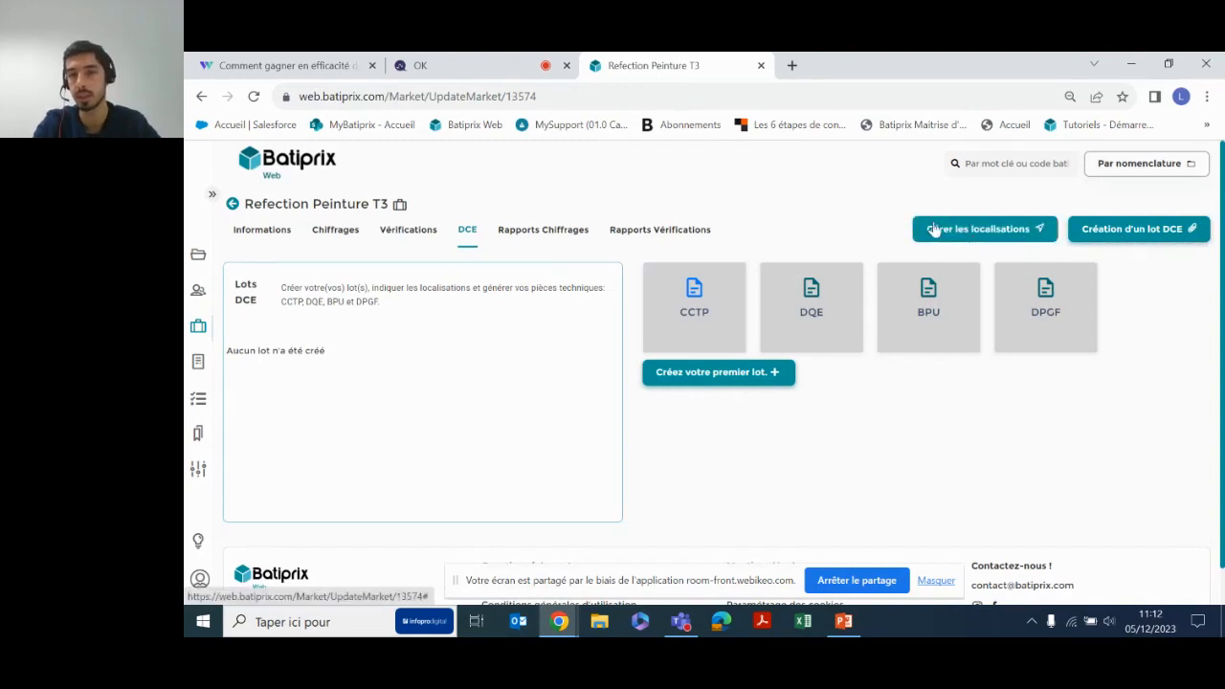
pyautogui.click(984, 238)
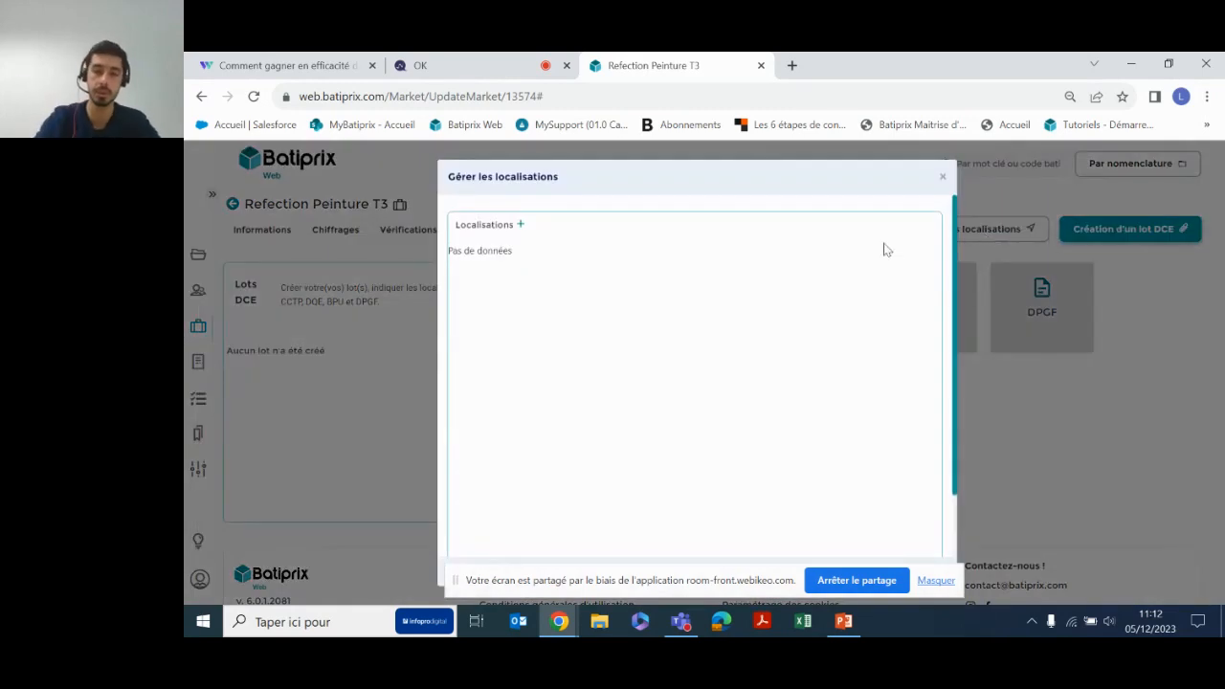
pyautogui.click(520, 225)
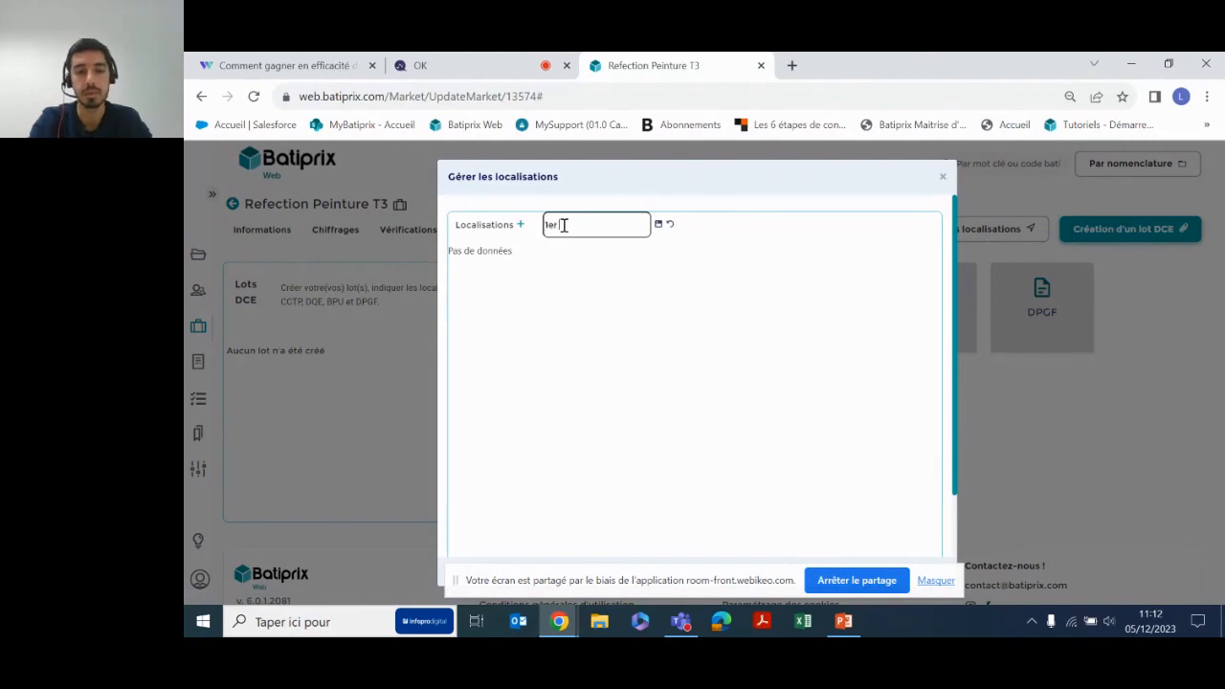
pyautogui.click(658, 228)
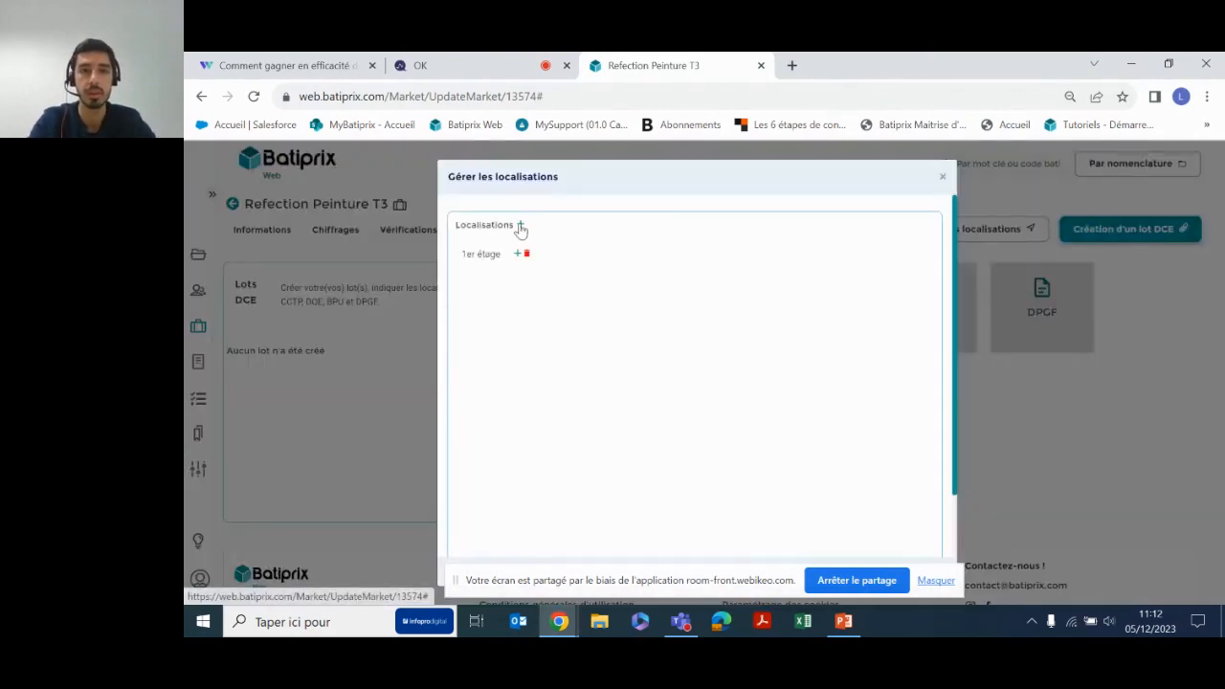
pyautogui.click(520, 227)
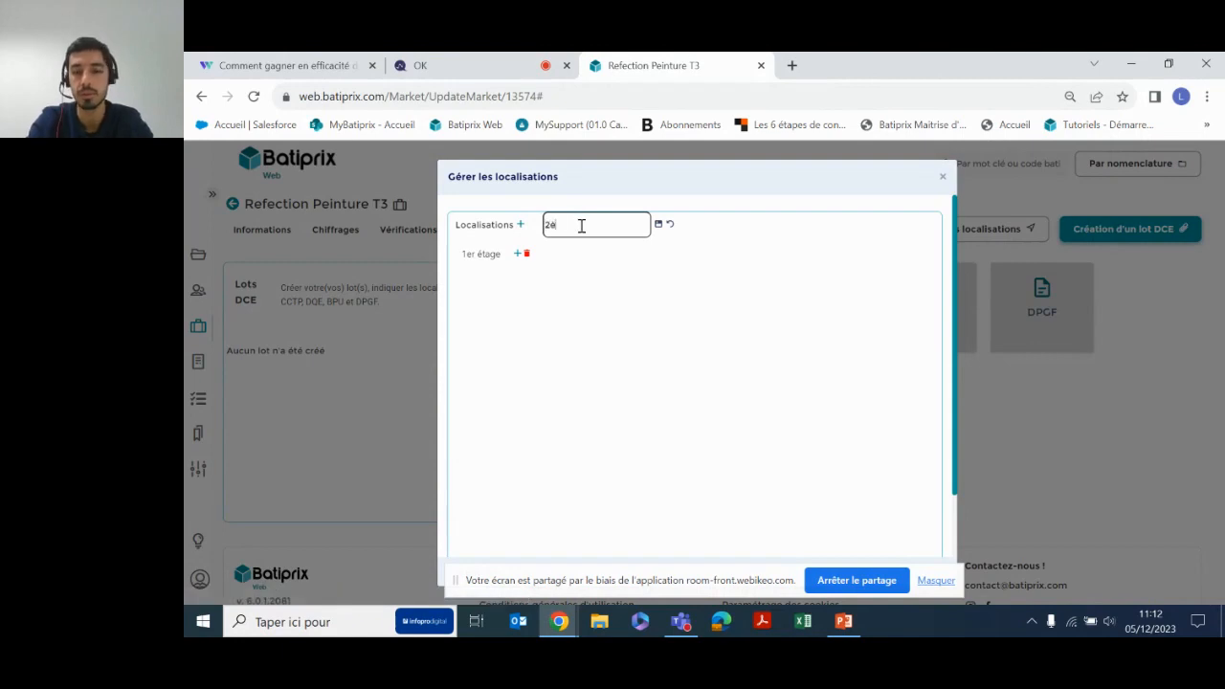
pyautogui.click(658, 224)
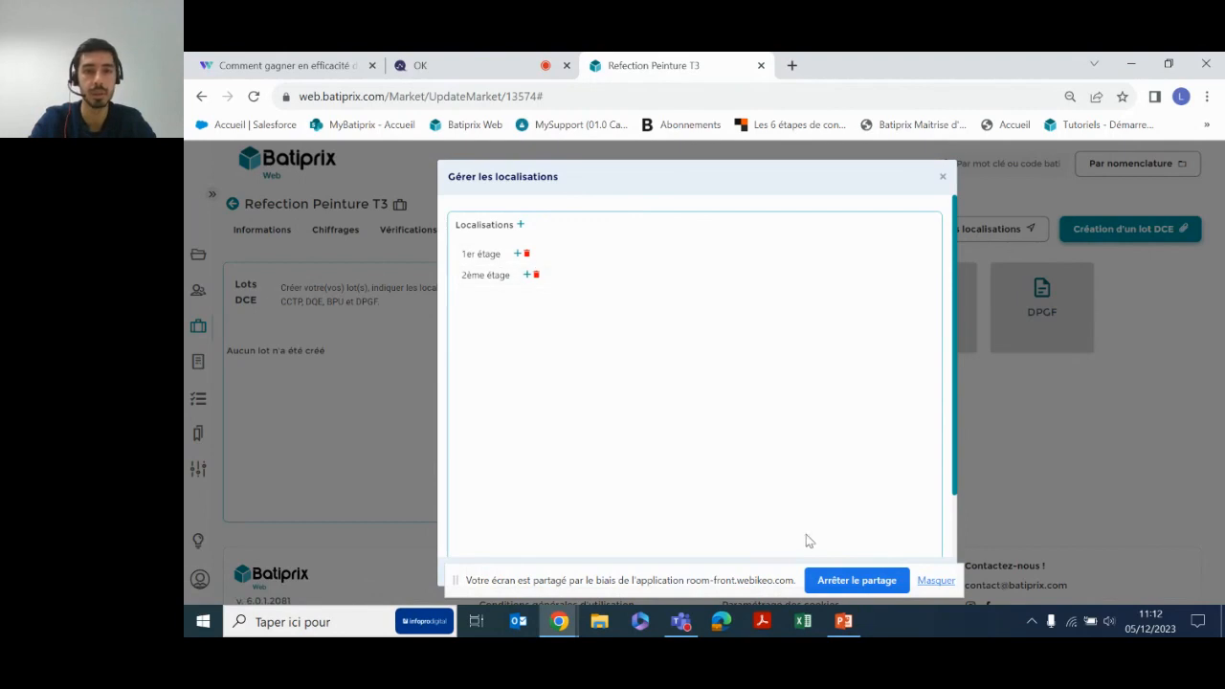
pyautogui.click(932, 581)
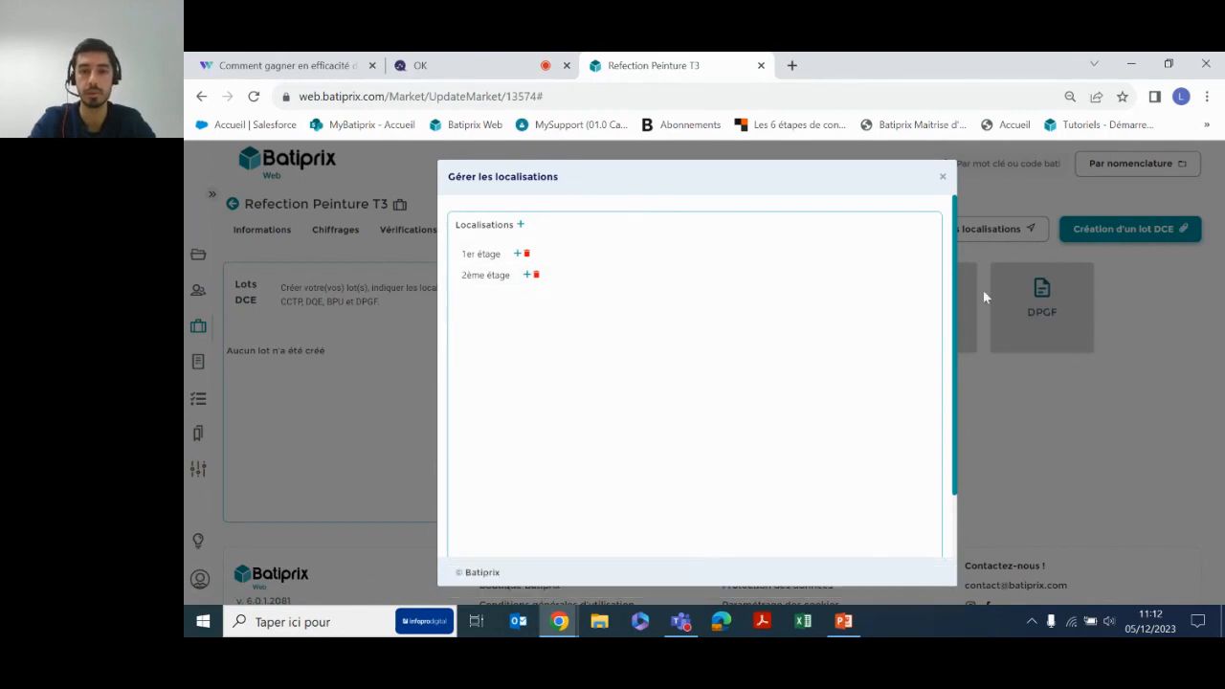
pyautogui.click(943, 180)
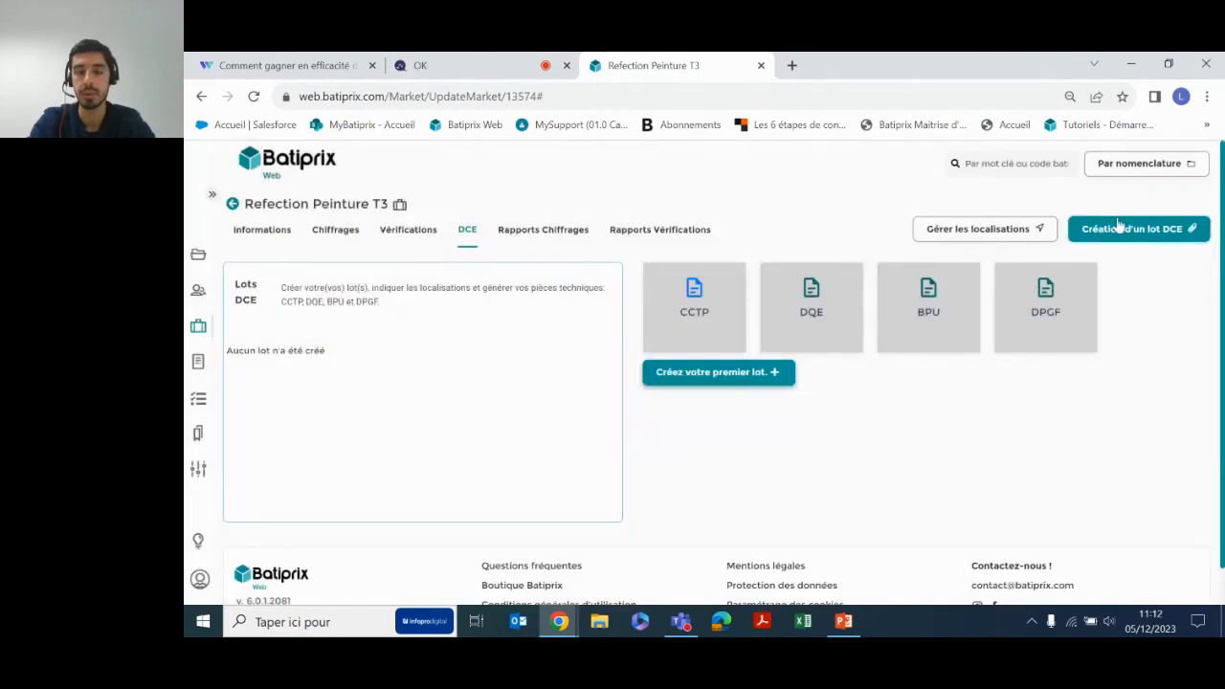
# Start a new DCE lot for the project and title it "Peinture".
pyautogui.click(1144, 234)
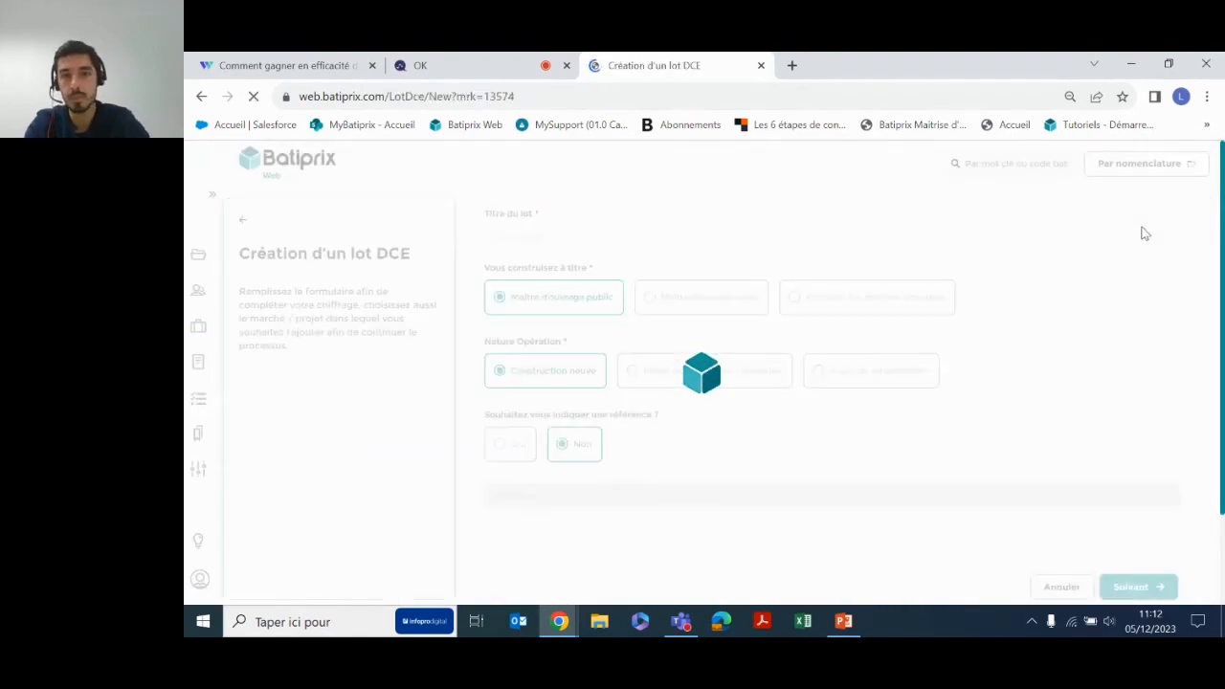
pyautogui.click(558, 237)
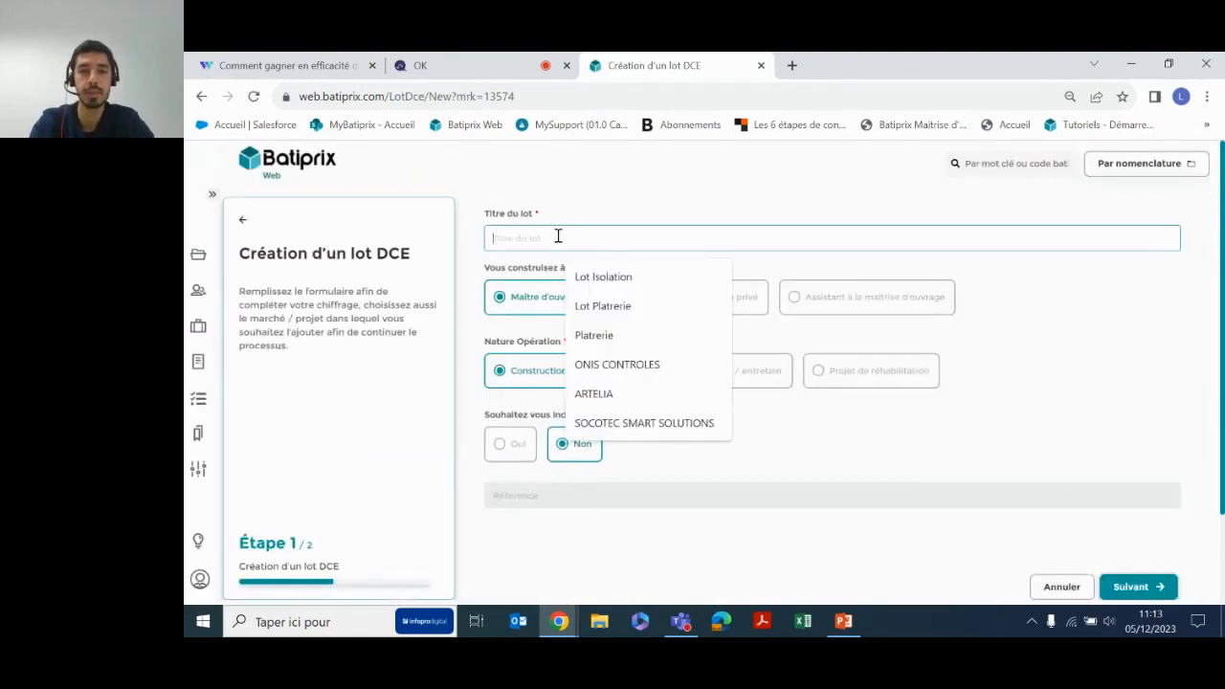
pyautogui.write('Peinture')
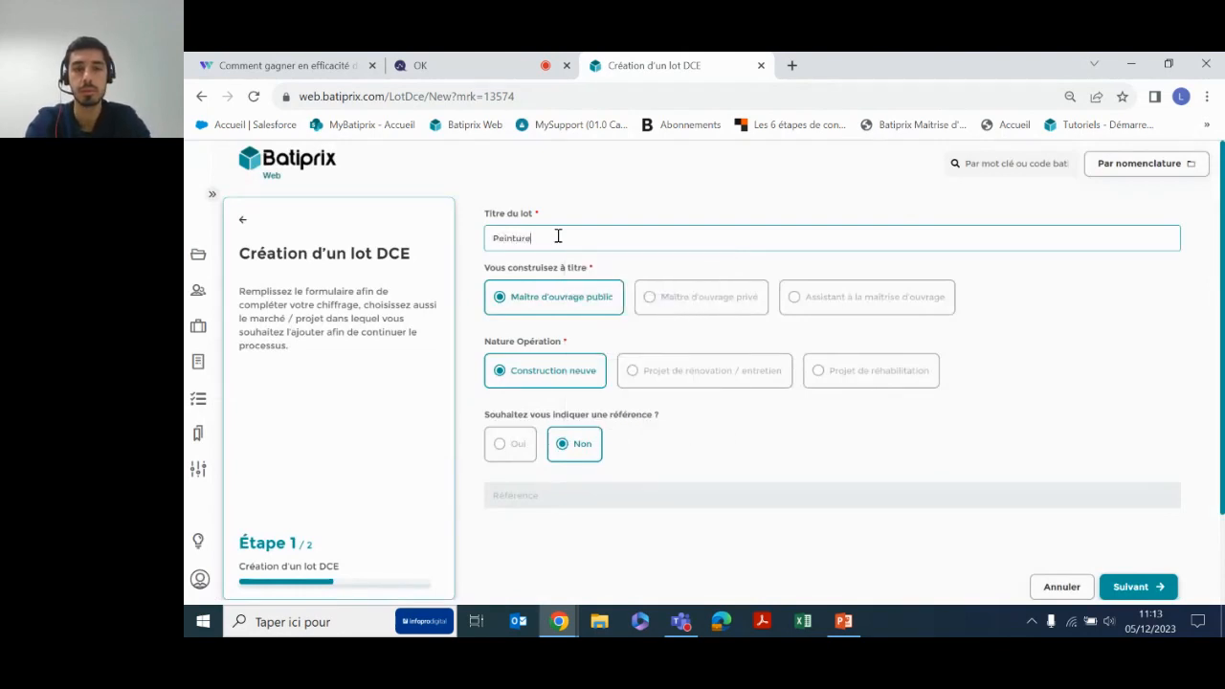
pyautogui.click(610, 273)
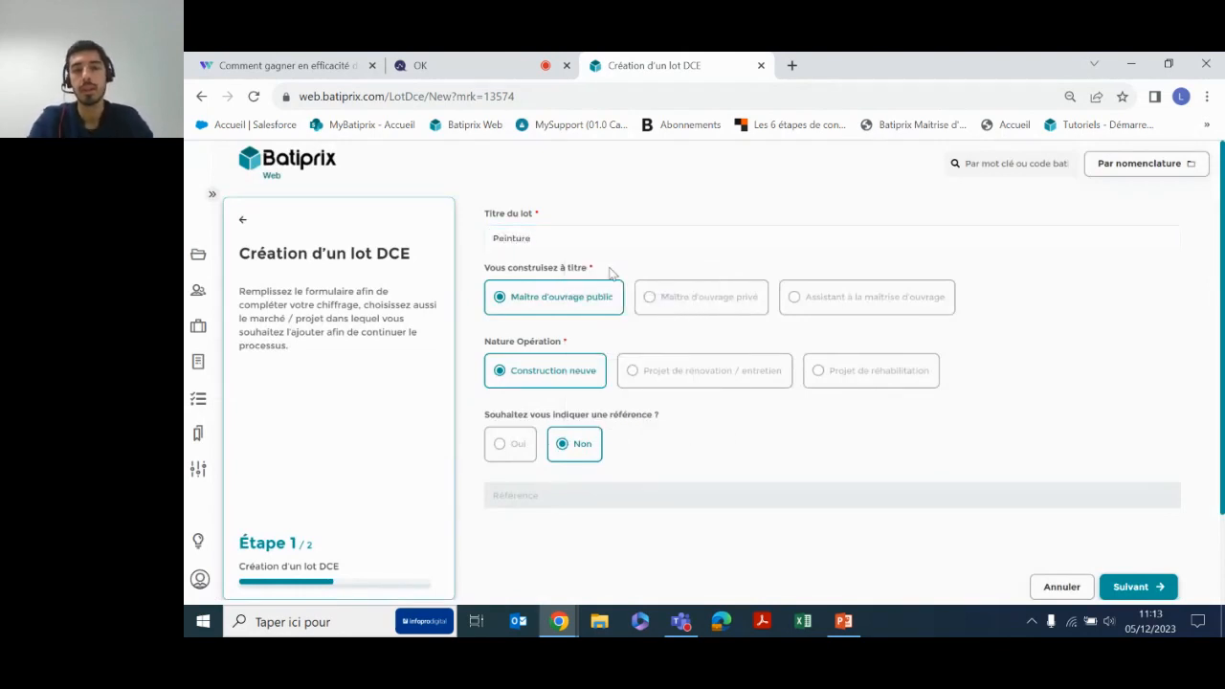
# Set the lot's builder role to Assistant à la maîtrise d'ouvrage and operation type to Projet de rénovation / entretien, and continue to trade selection.
pyautogui.click(857, 298)
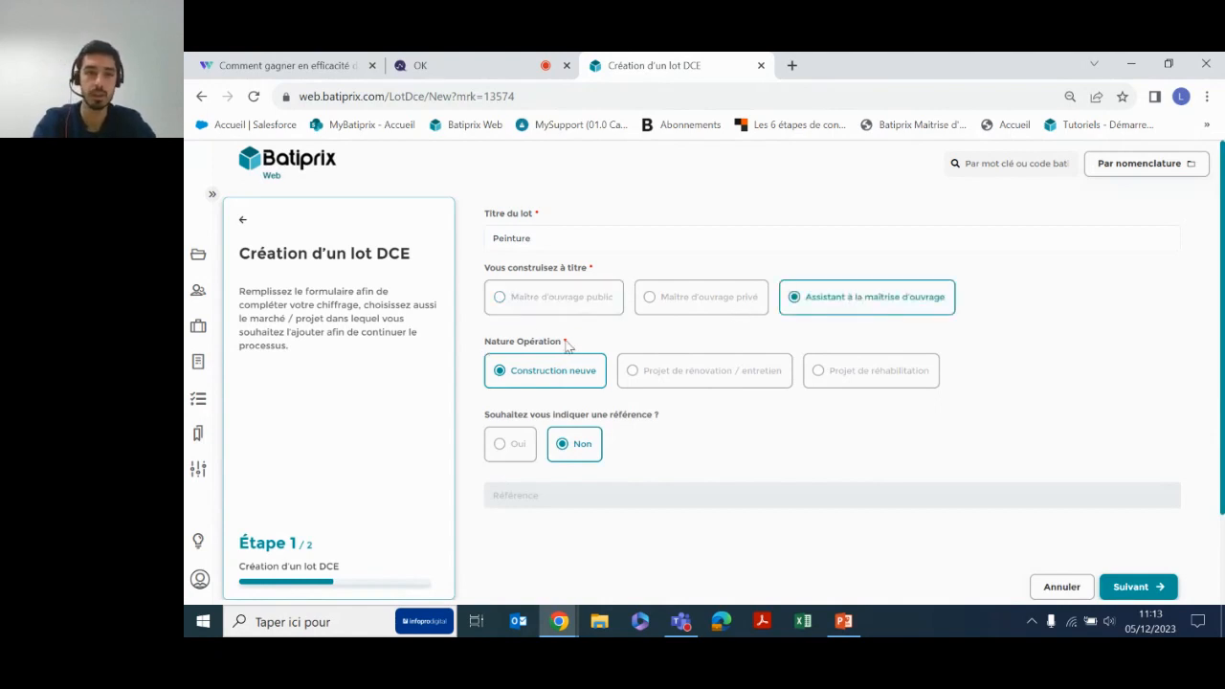
pyautogui.click(683, 377)
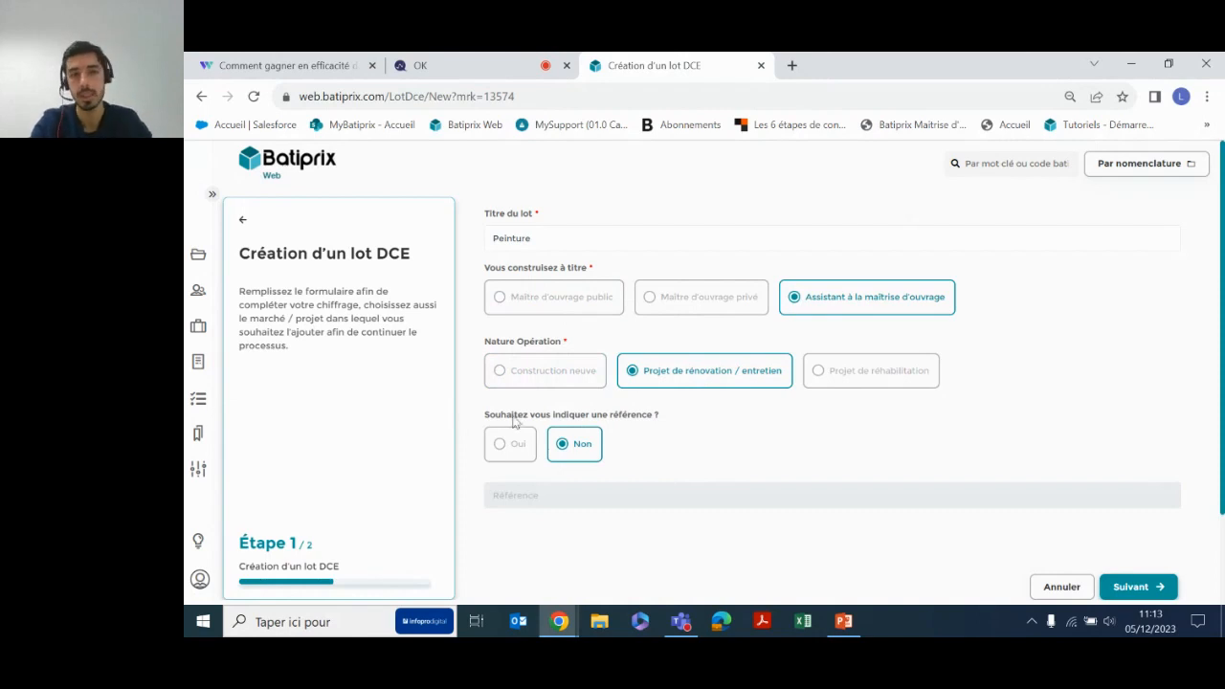
pyautogui.scroll(-1, 1062, 426)
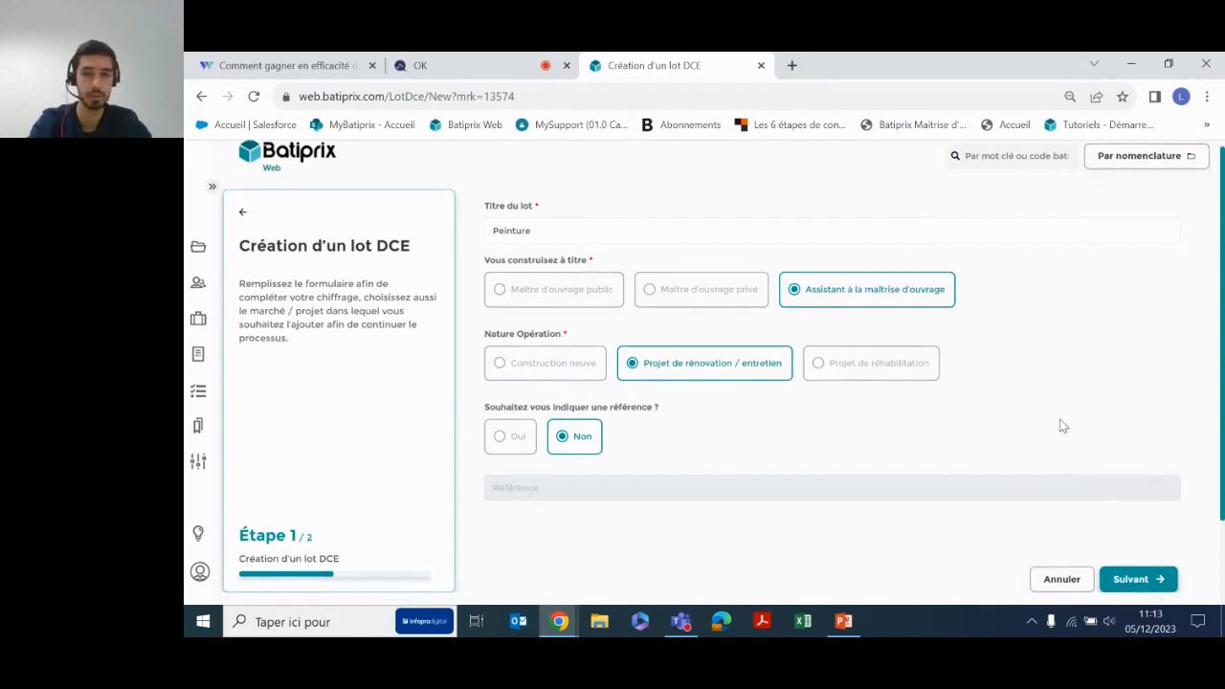
pyautogui.click(1143, 553)
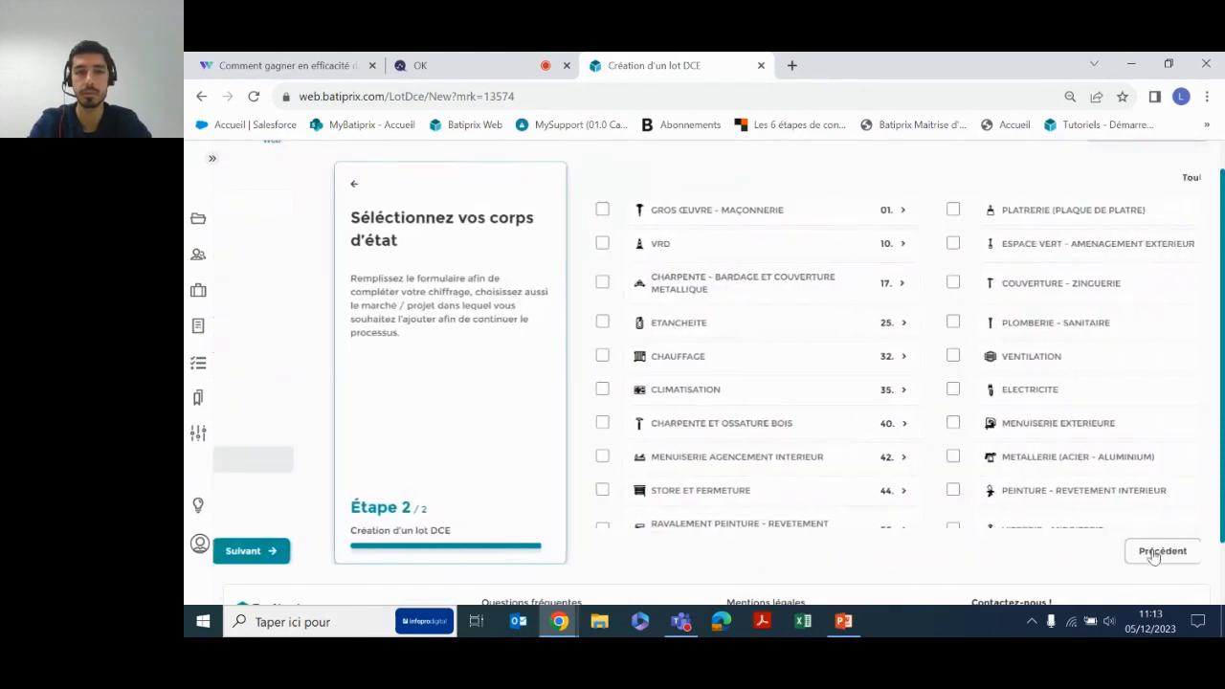
# Select only the trade PEINTURE - REVETEMENT INTERIEUR for the lot and create the lot.
pyautogui.scroll(1, 922, 323)
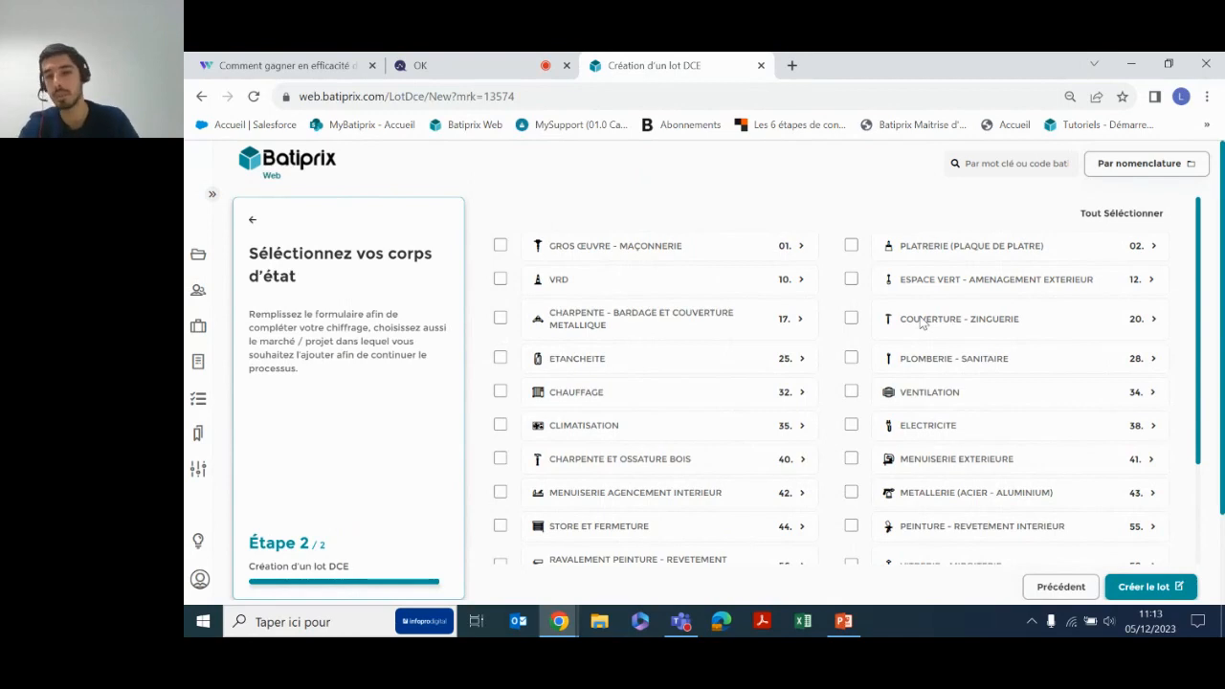
pyautogui.click(1106, 217)
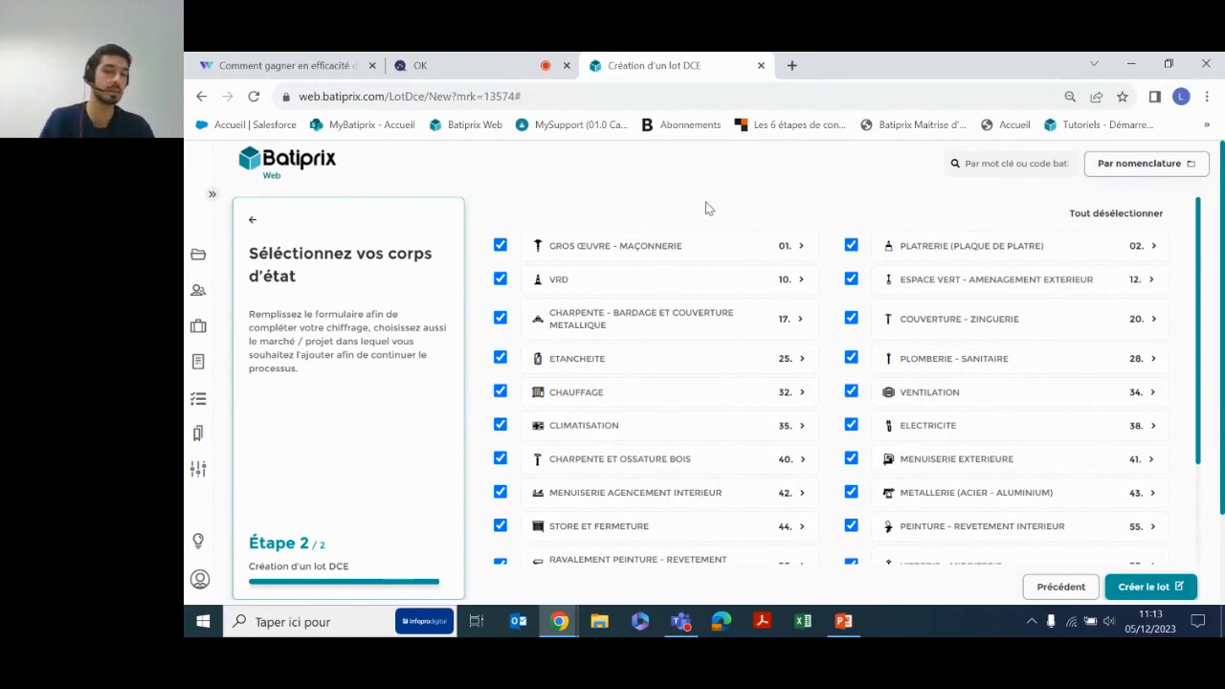
pyautogui.click(1124, 216)
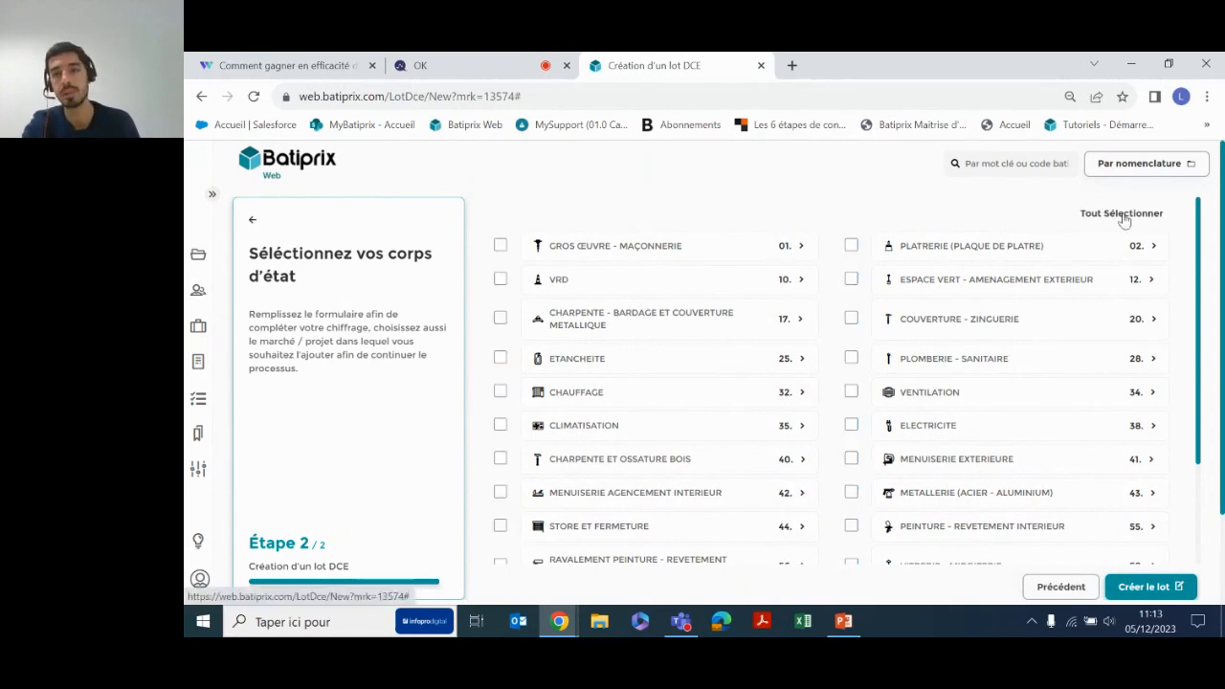
pyautogui.scroll(-2, 801, 250)
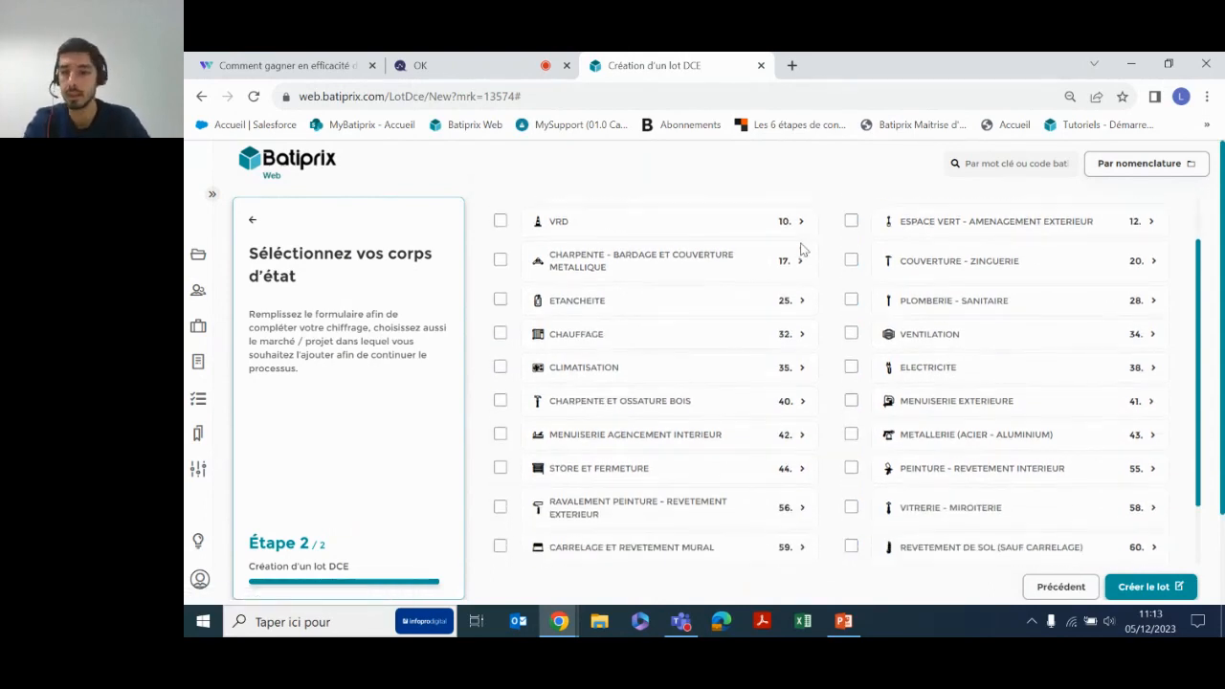
pyautogui.click(850, 468)
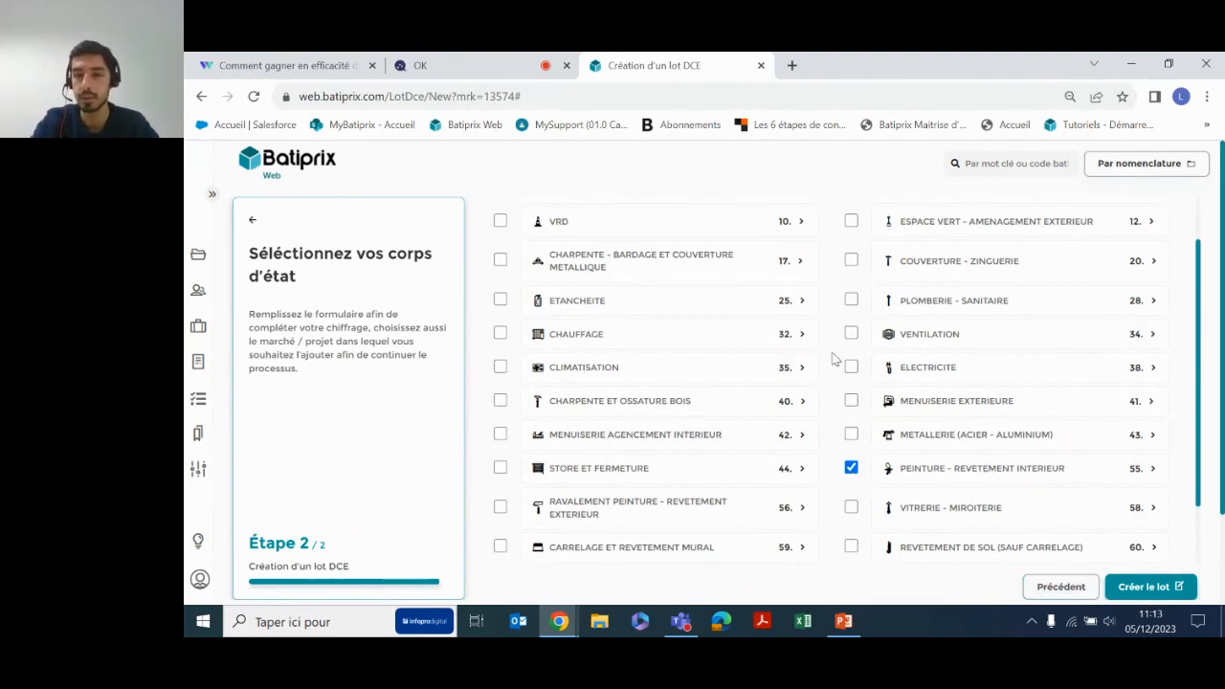
pyautogui.click(1162, 590)
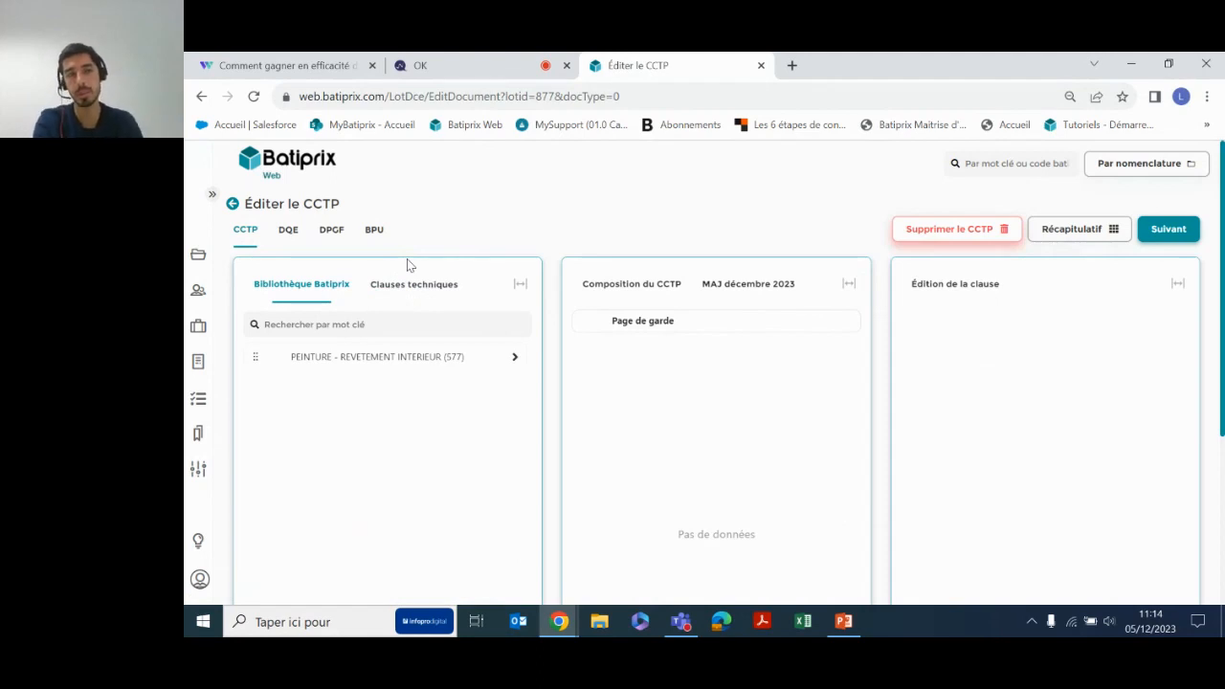
# Widen the CCTP library pane and expand the painting trade's technical clauses down to DISPOSITIONS PARTICULIERES ET ETENDUE DES TRAVAUX.
pyautogui.click(404, 283)
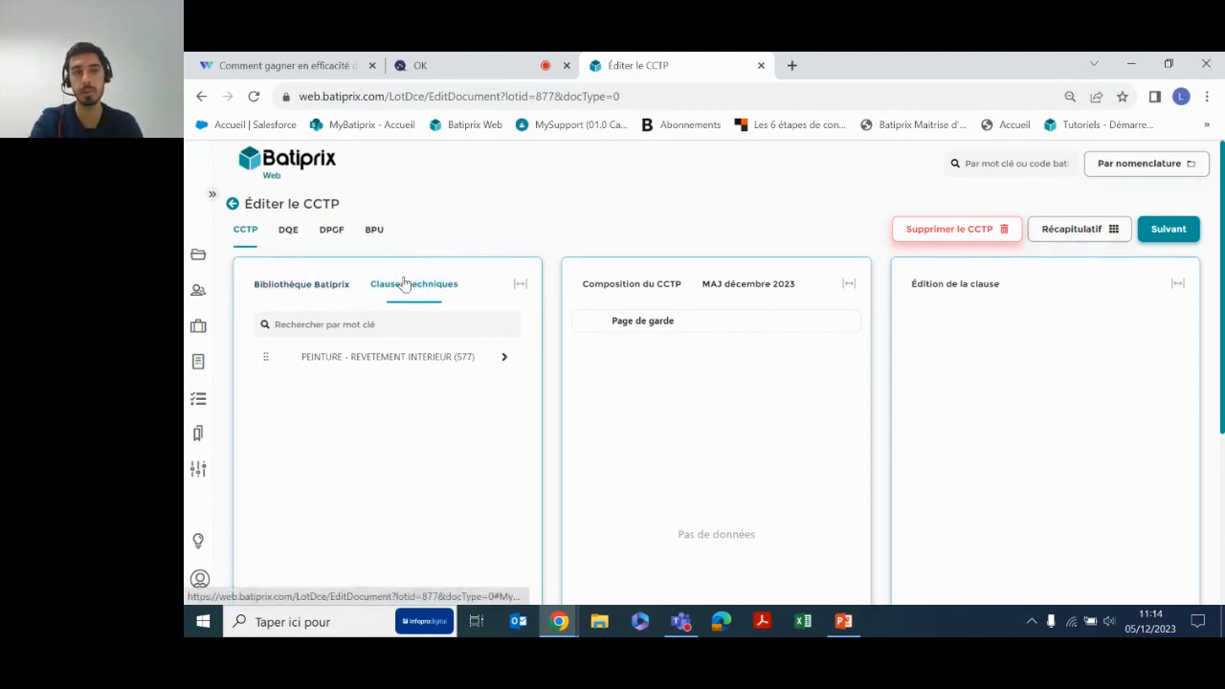
pyautogui.click(325, 285)
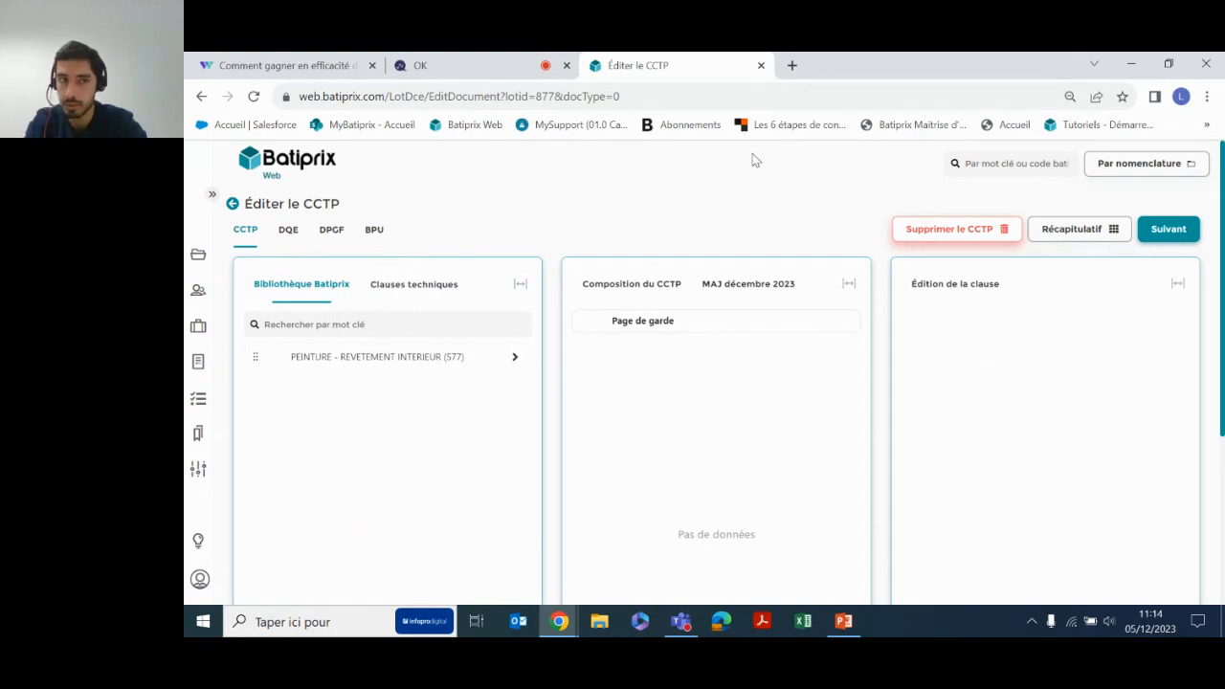
pyautogui.click(411, 283)
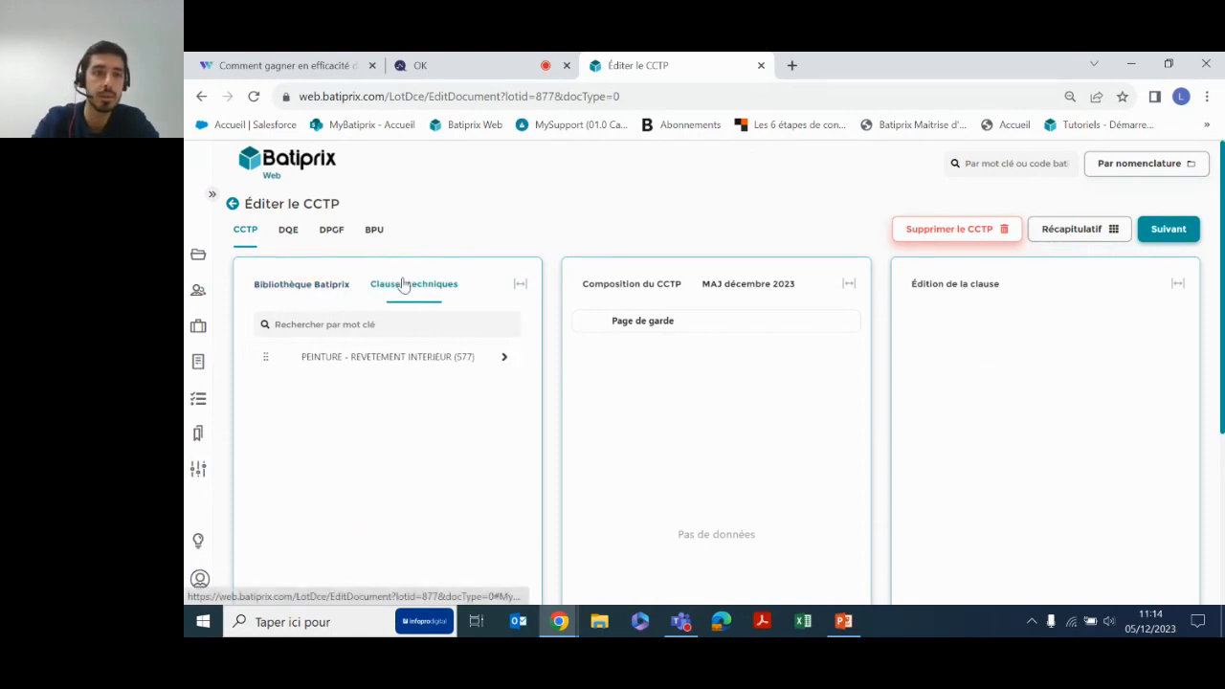
pyautogui.click(505, 356)
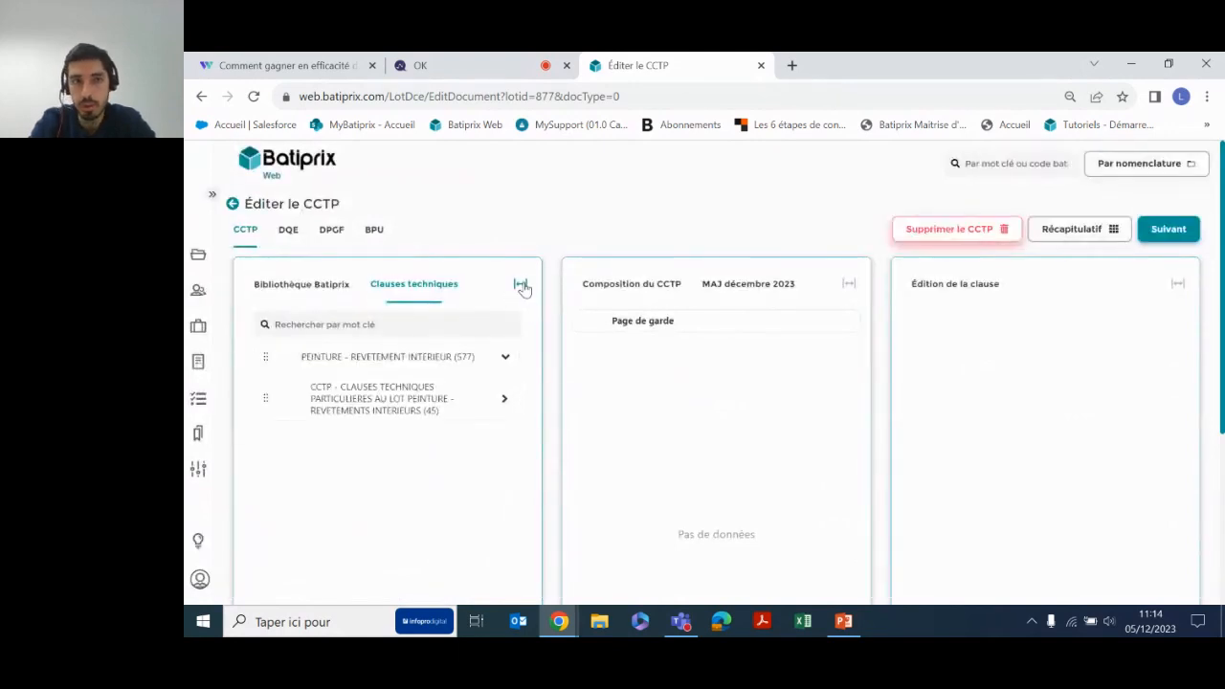
pyautogui.click(521, 285)
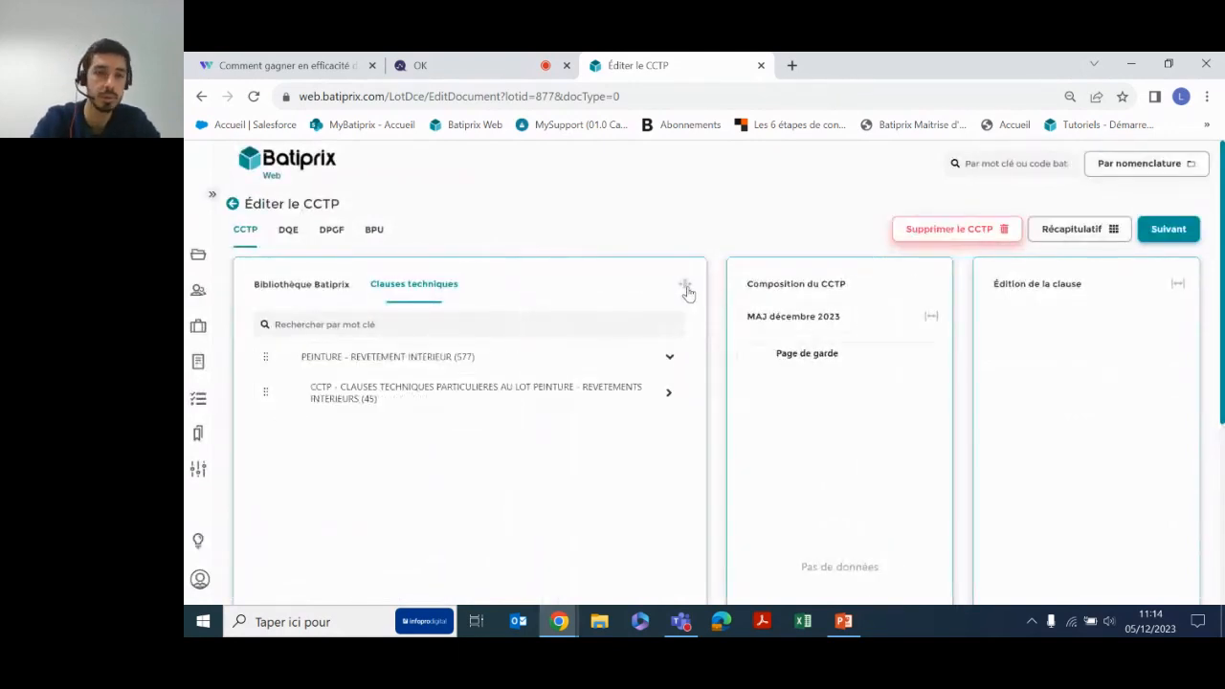
pyautogui.click(667, 393)
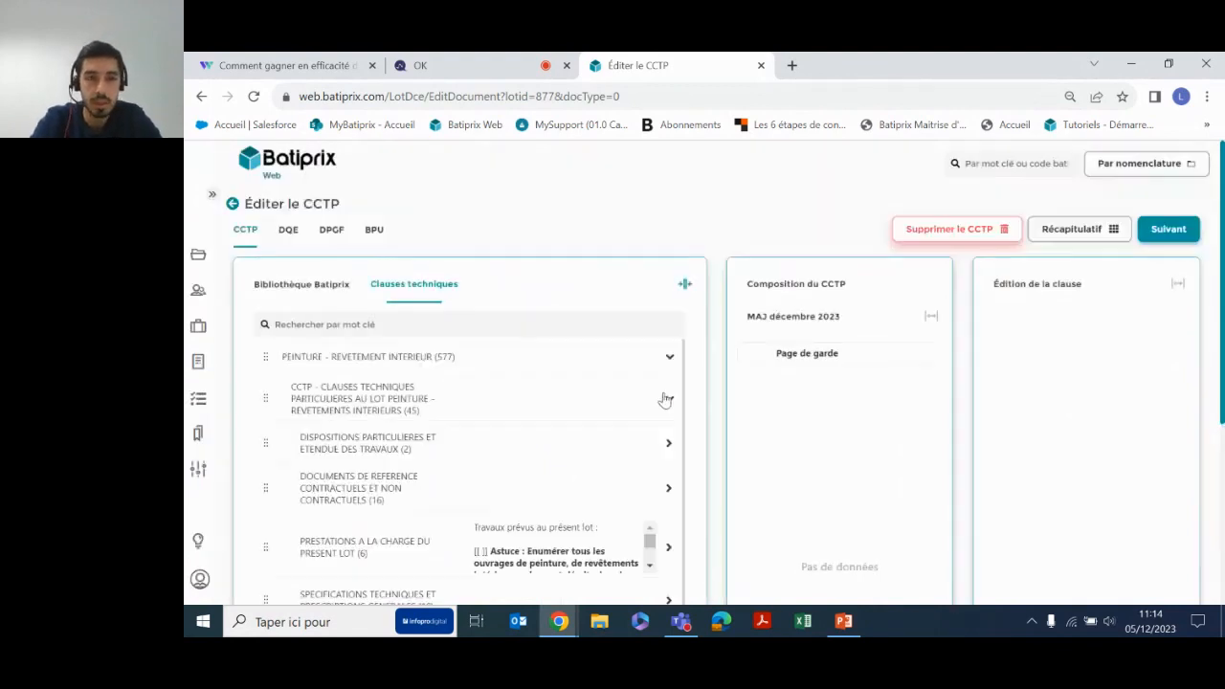
pyautogui.click(667, 446)
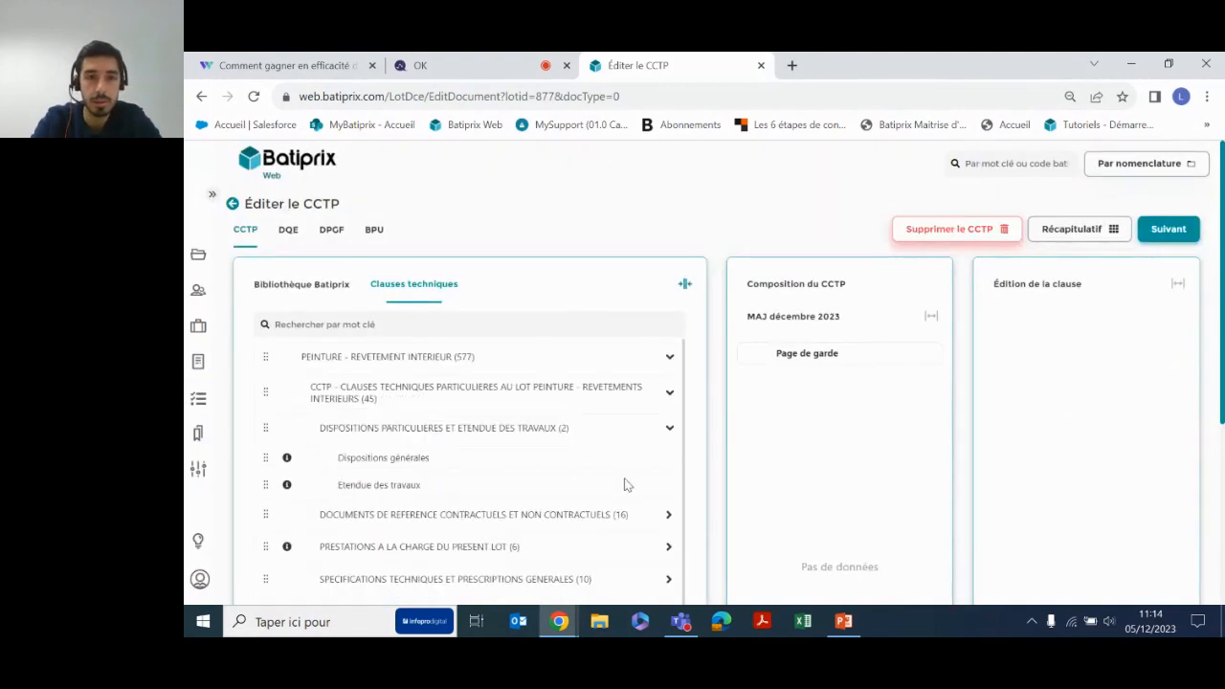
# Look through the painting lot's technical clause sections and read the description of RESPONSABILITE DE L'ENTREPRENEUR.
pyautogui.scroll(-1, 527, 465)
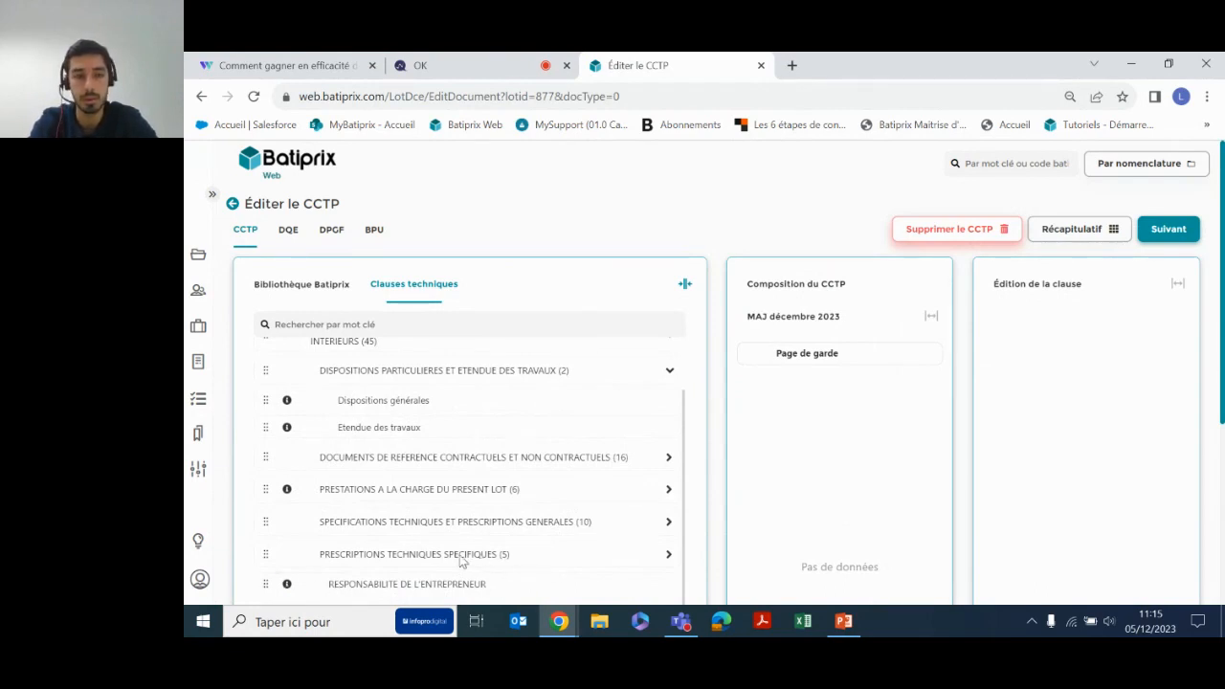
pyautogui.scroll(-2, 689, 398)
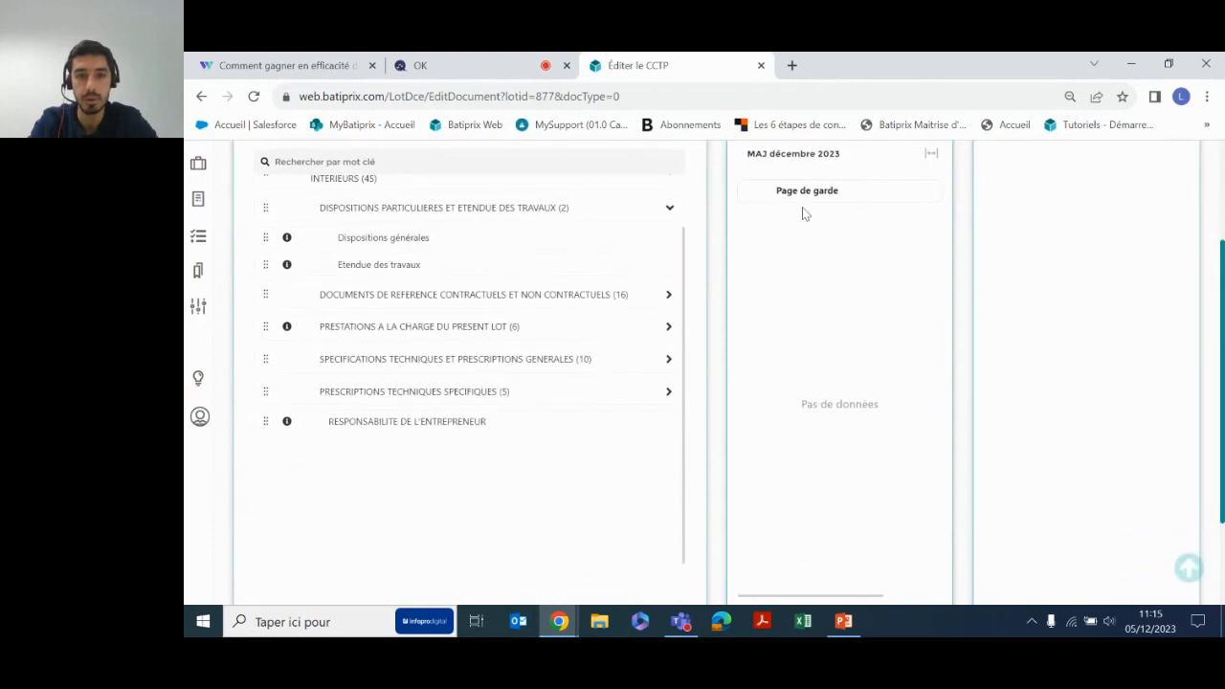
pyautogui.scroll(1, 775, 218)
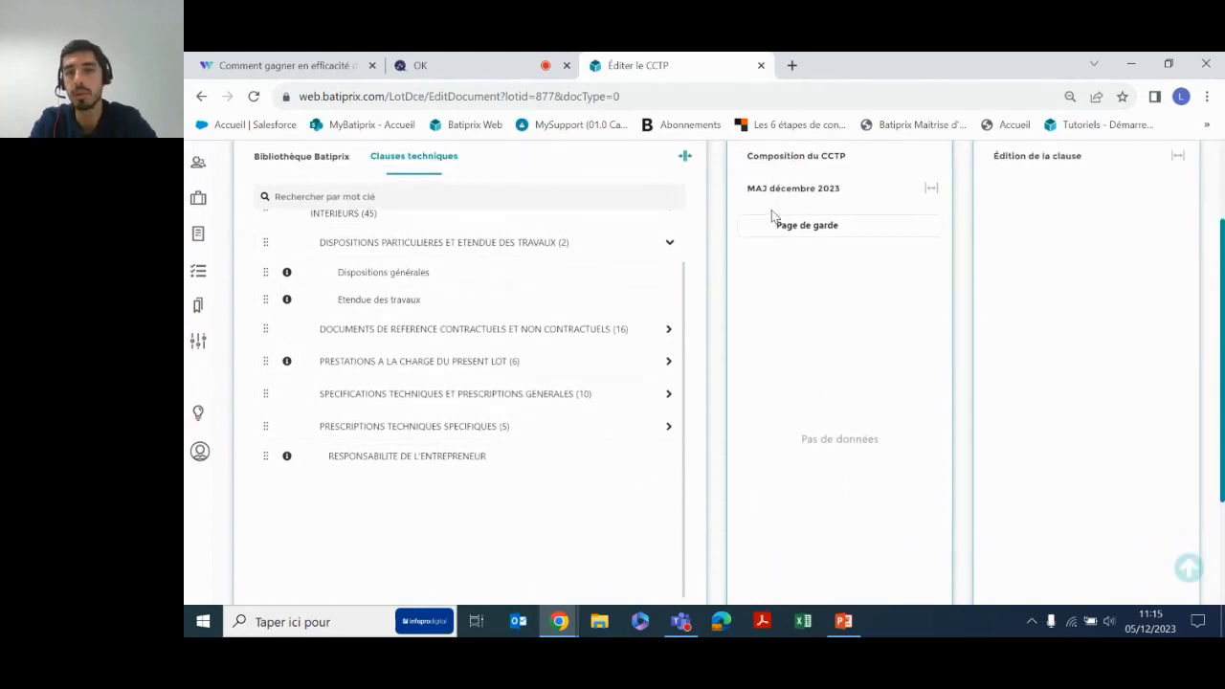
pyautogui.click(289, 458)
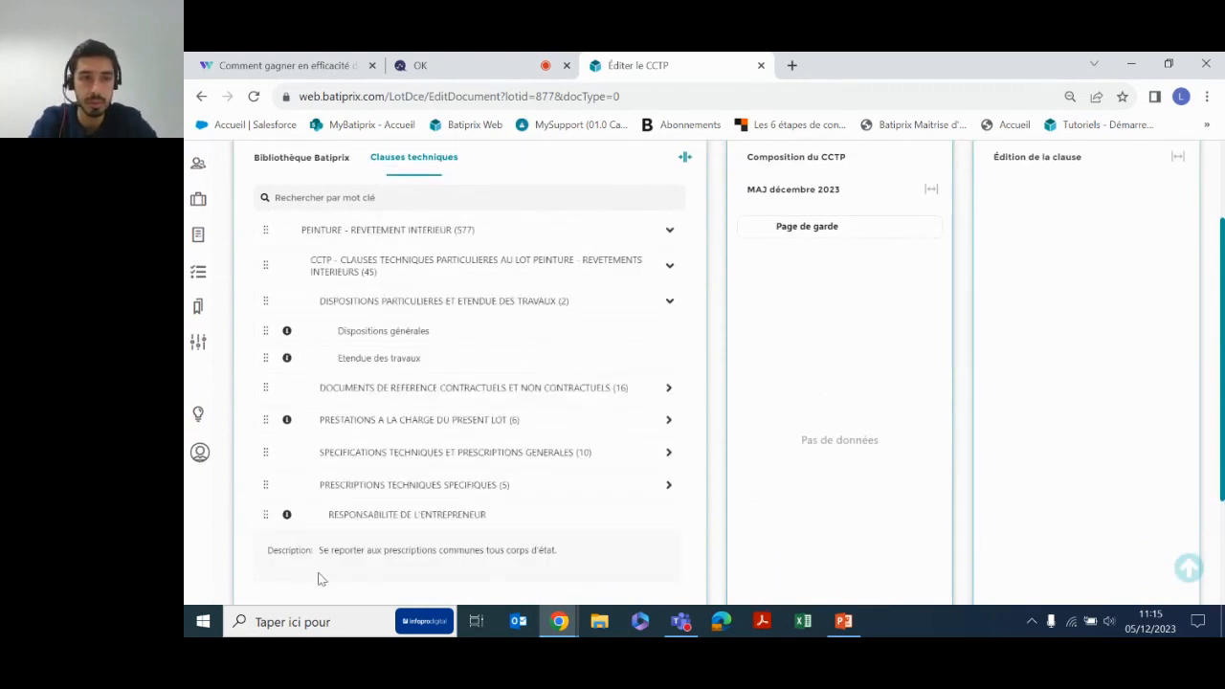
# Read the description of the Fournitures et matériaux clause under PRESCRIPTIONS TECHNIQUES SPECIFIQUES, and collapse that section.
pyautogui.click(670, 485)
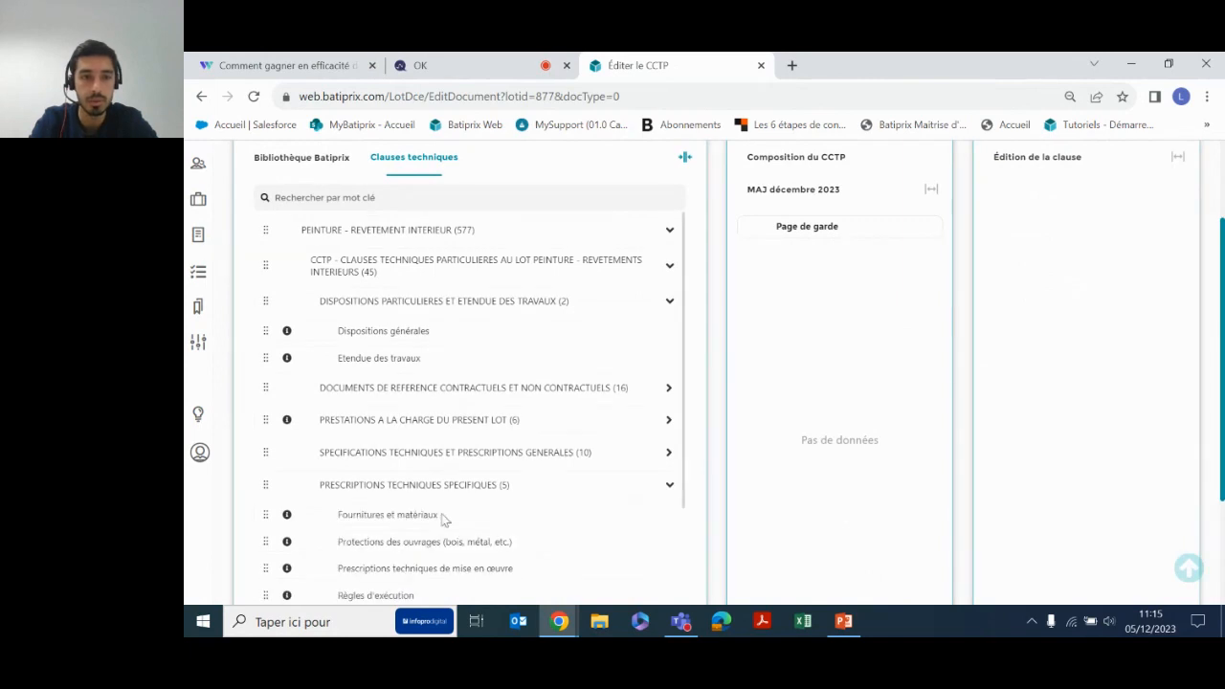
pyautogui.click(286, 517)
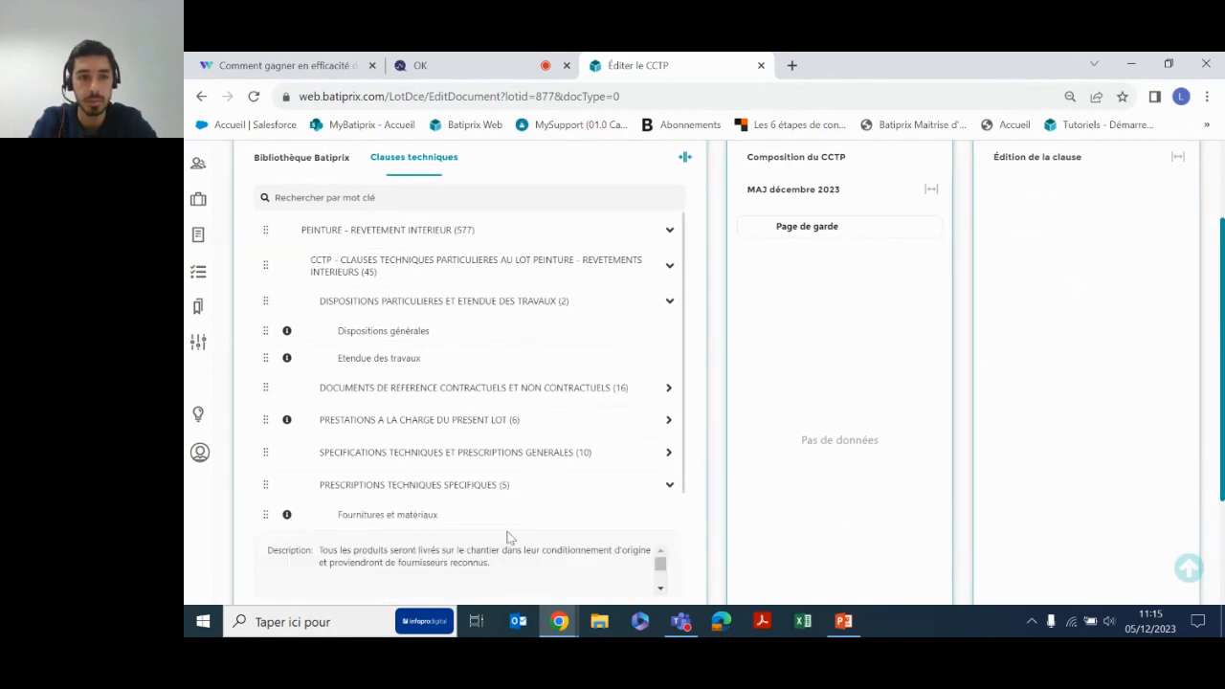
pyautogui.scroll(-1, 475, 557)
pyautogui.scroll(-1, 475, 557)
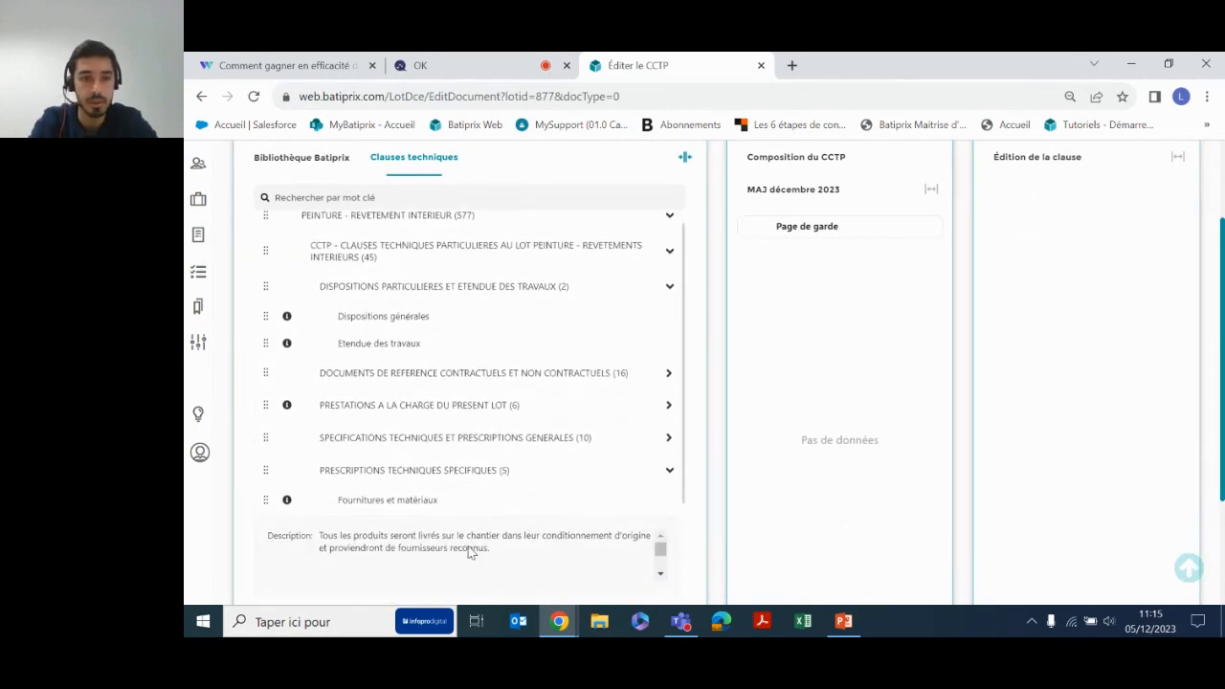
pyautogui.click(661, 569)
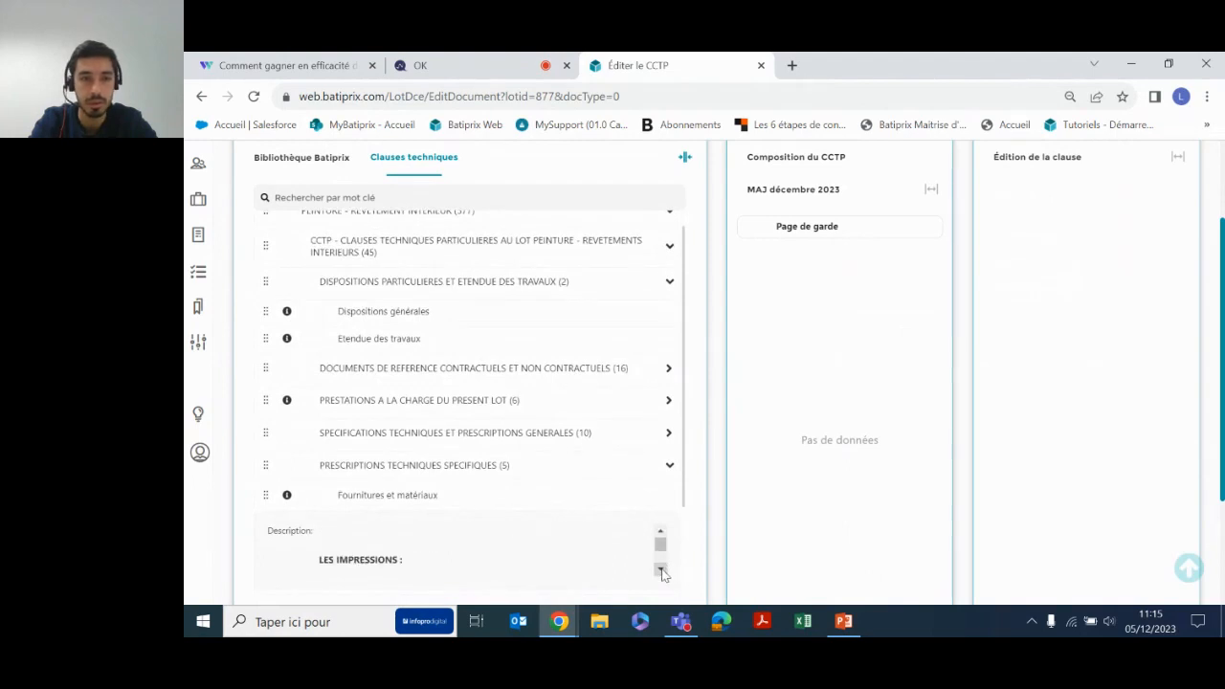
pyautogui.click(660, 532)
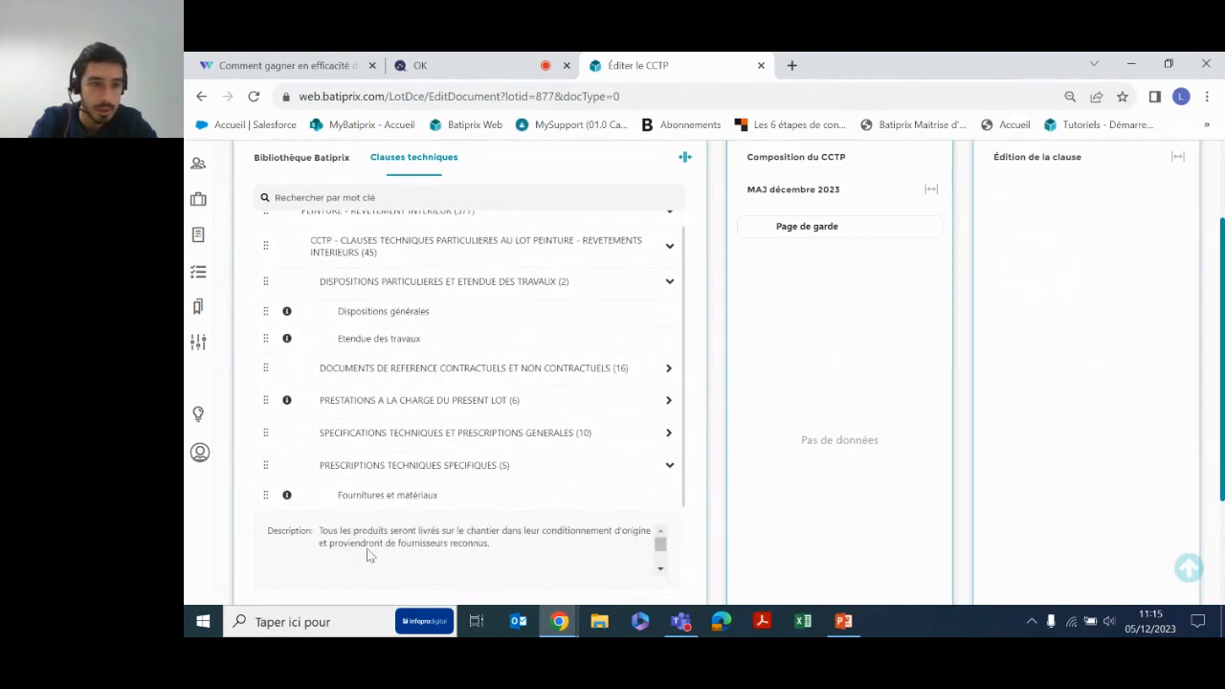
pyautogui.scroll(-5, 662, 573)
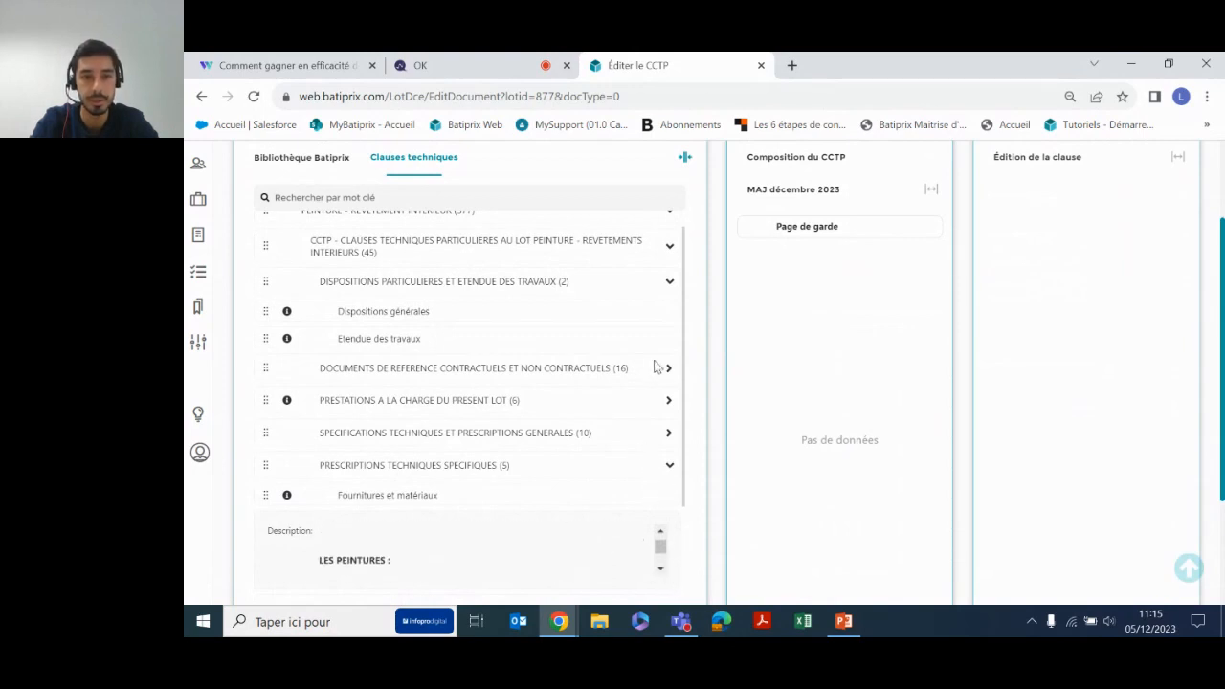
pyautogui.scroll(1, 656, 366)
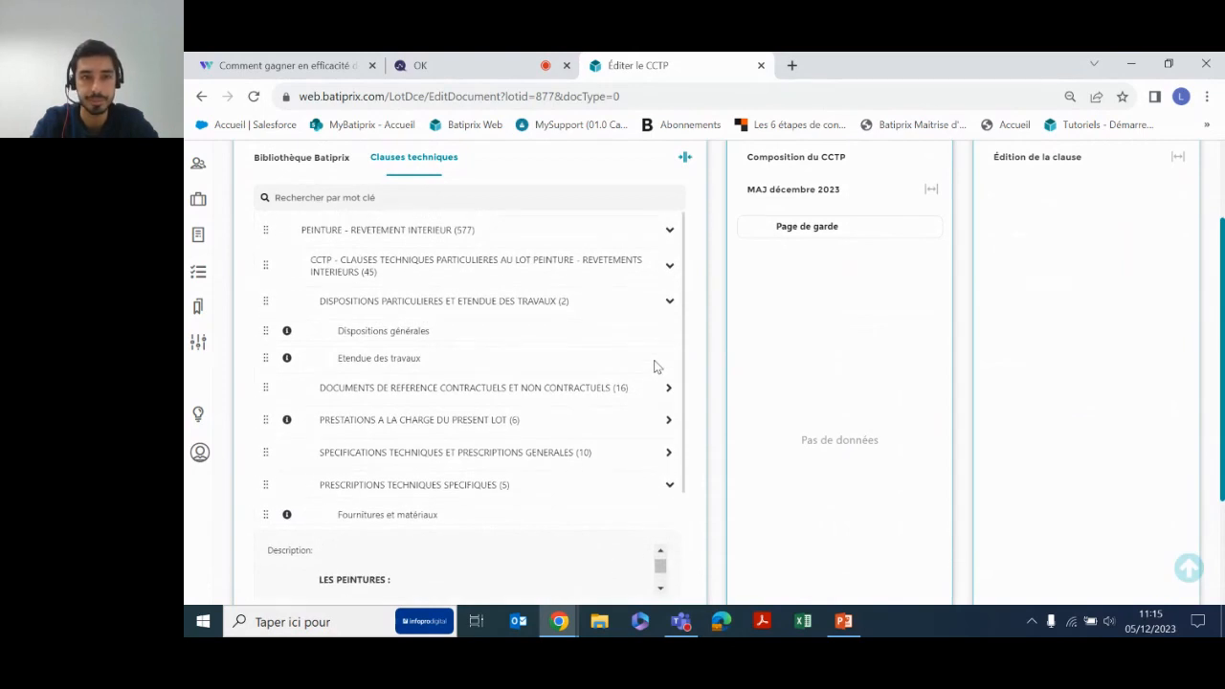
pyautogui.click(669, 486)
# Add the clauses "Dispositions générales" and "Etendue des travaux" to the CCTP composition.
pyautogui.scroll(1, 497, 367)
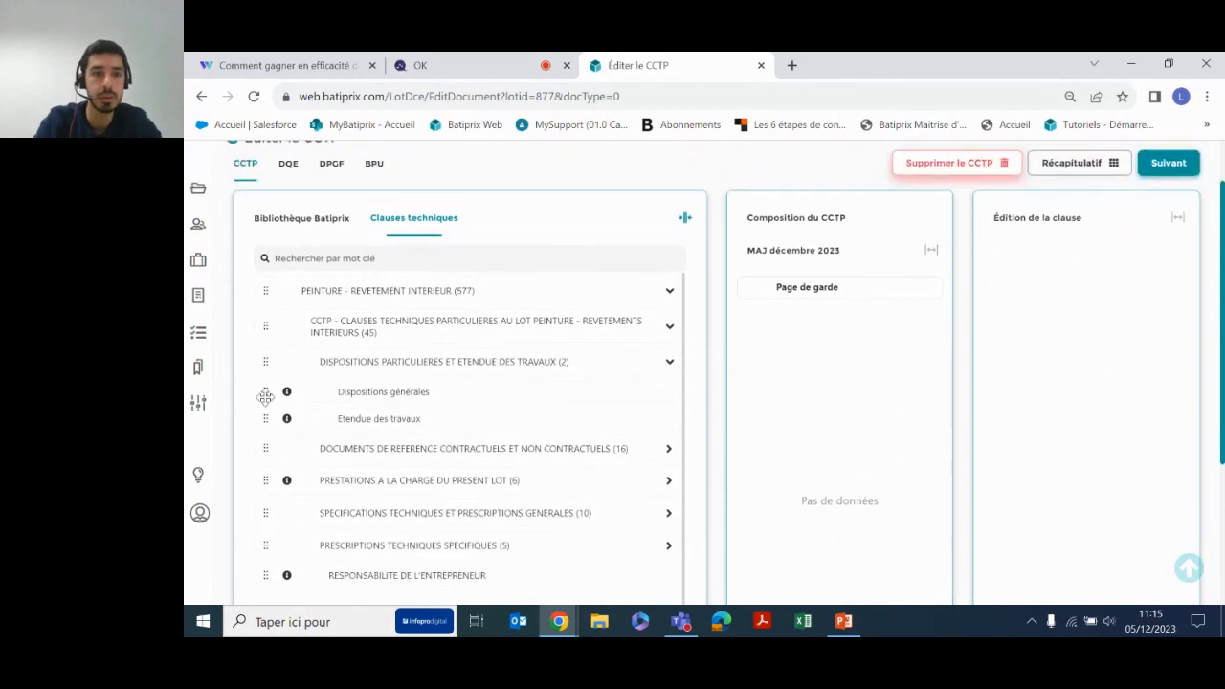
pyautogui.moveTo(260, 391); pyautogui.dragTo(738, 334)
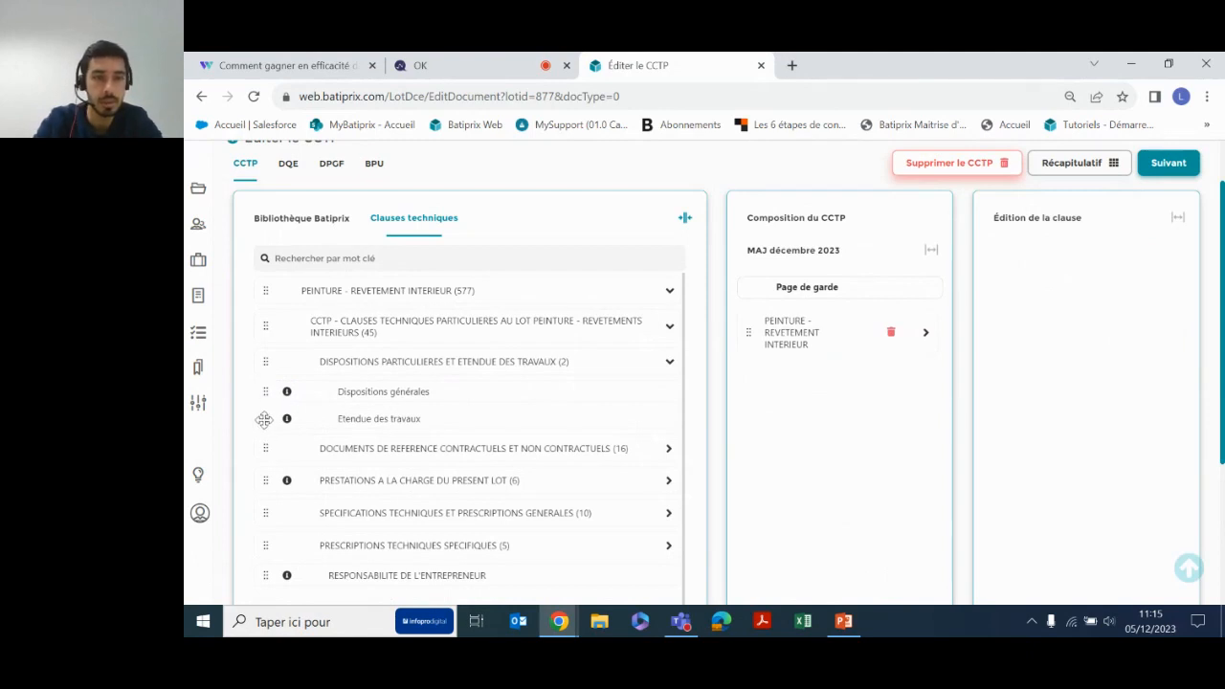
pyautogui.moveTo(264, 418); pyautogui.dragTo(771, 393)
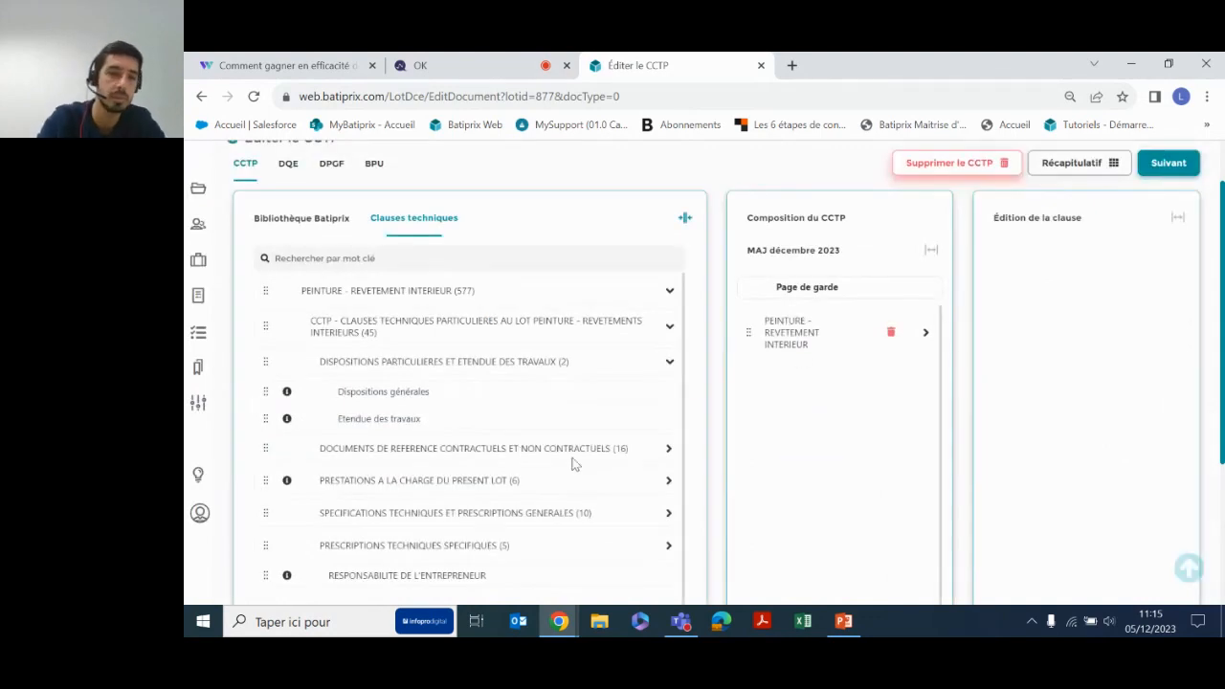
# Add the "DTU" clause from Documents de référence contractuels to the CCTP composition.
pyautogui.click(668, 451)
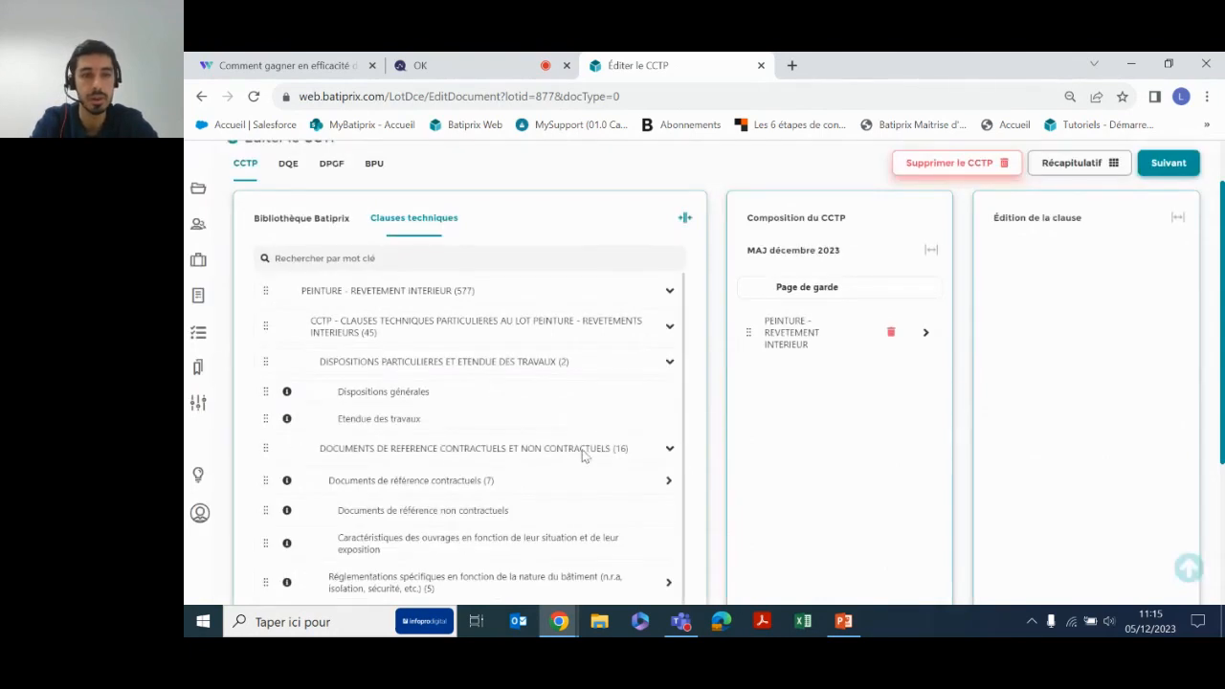
pyautogui.click(668, 481)
pyautogui.scroll(-1, 560, 470)
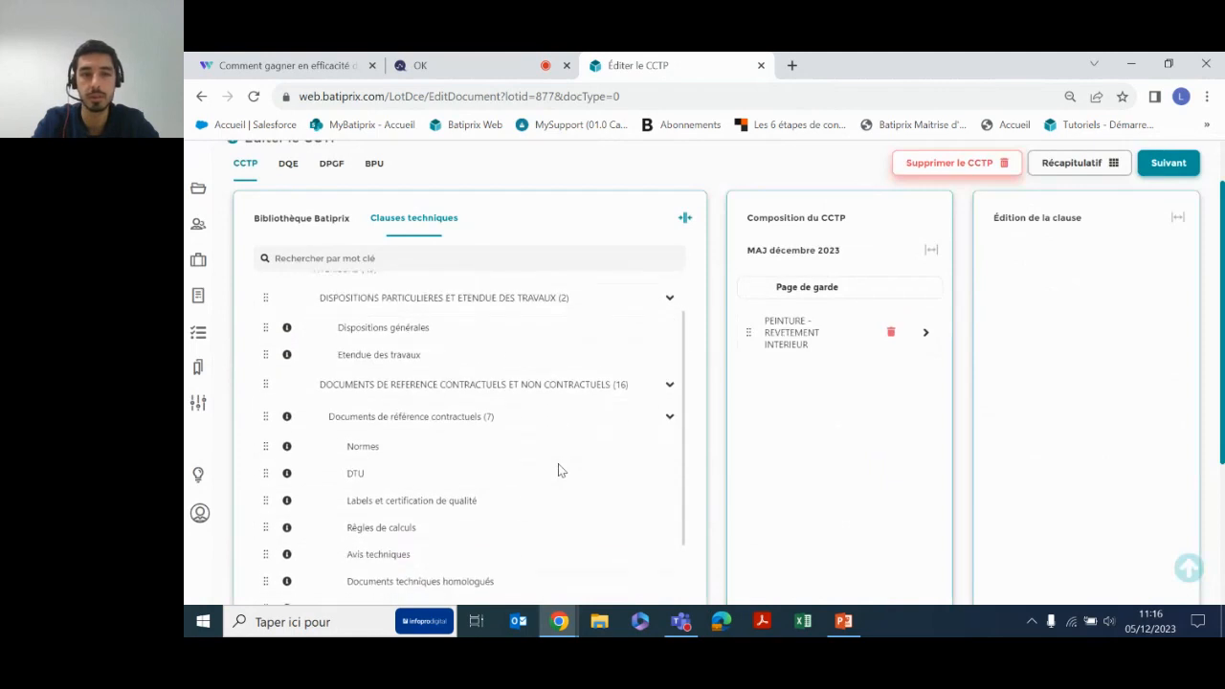
pyautogui.scroll(-1, 362, 467)
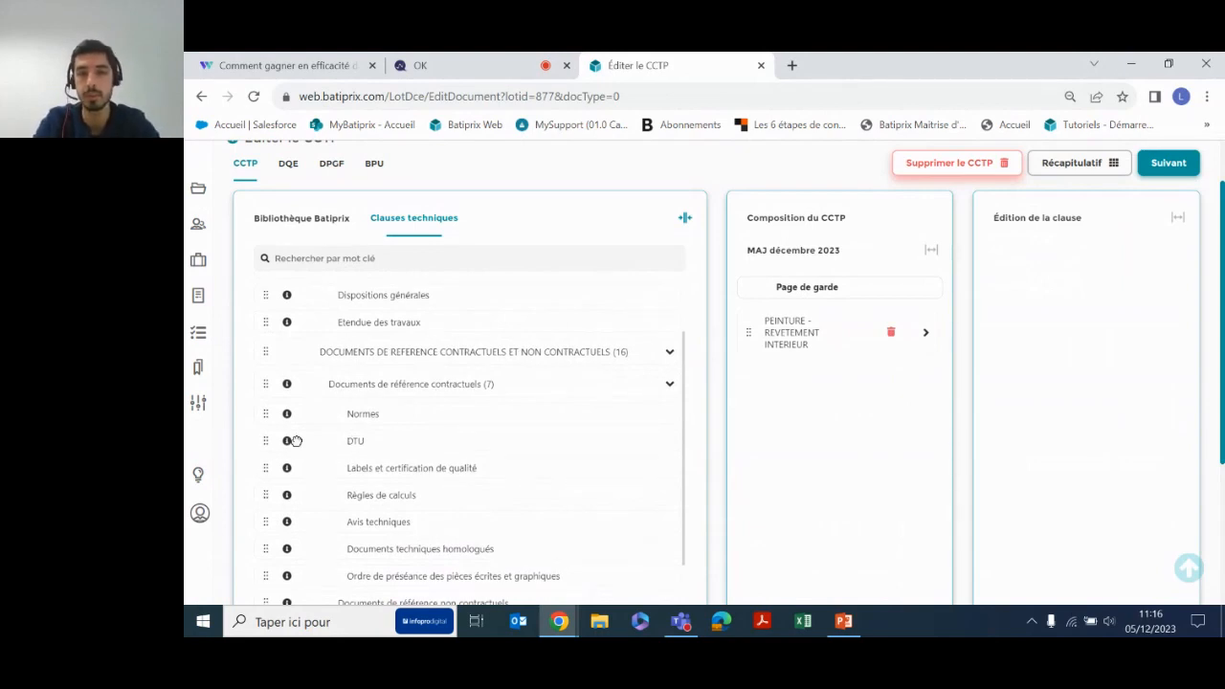
pyautogui.moveTo(297, 440); pyautogui.dragTo(787, 399)
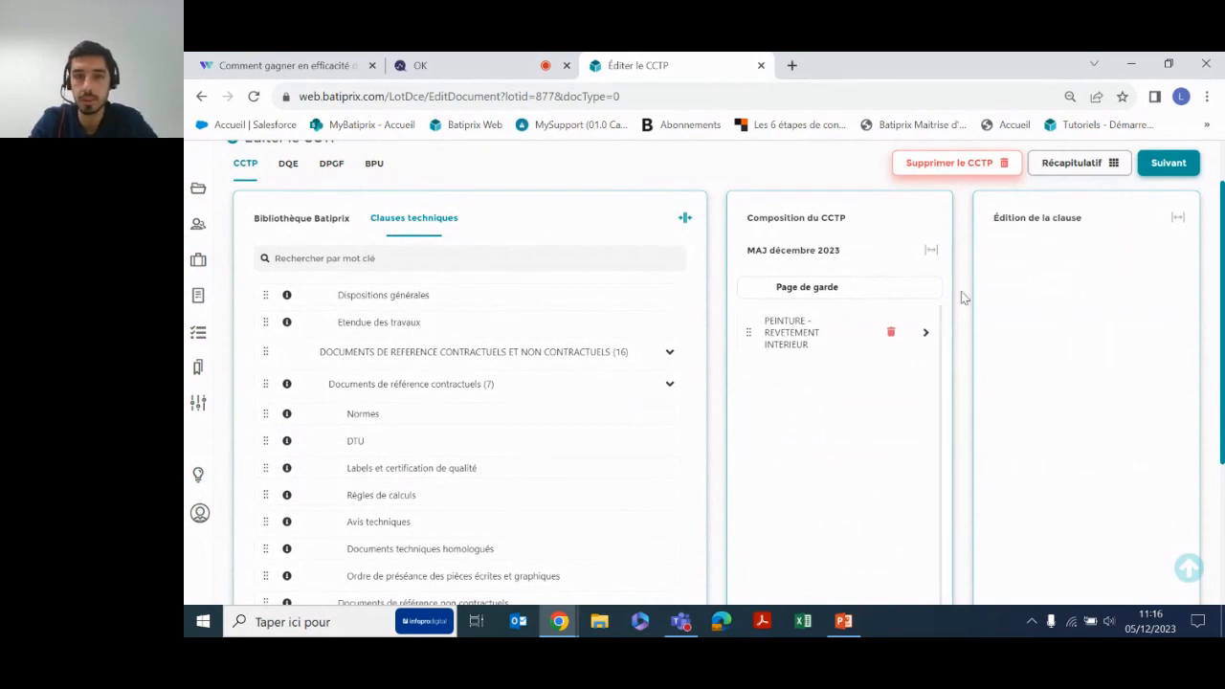
# Expand the CCTP composition down to the DTU clause, and open that clause in a widened editing pane.
pyautogui.click(931, 251)
pyautogui.click(901, 290)
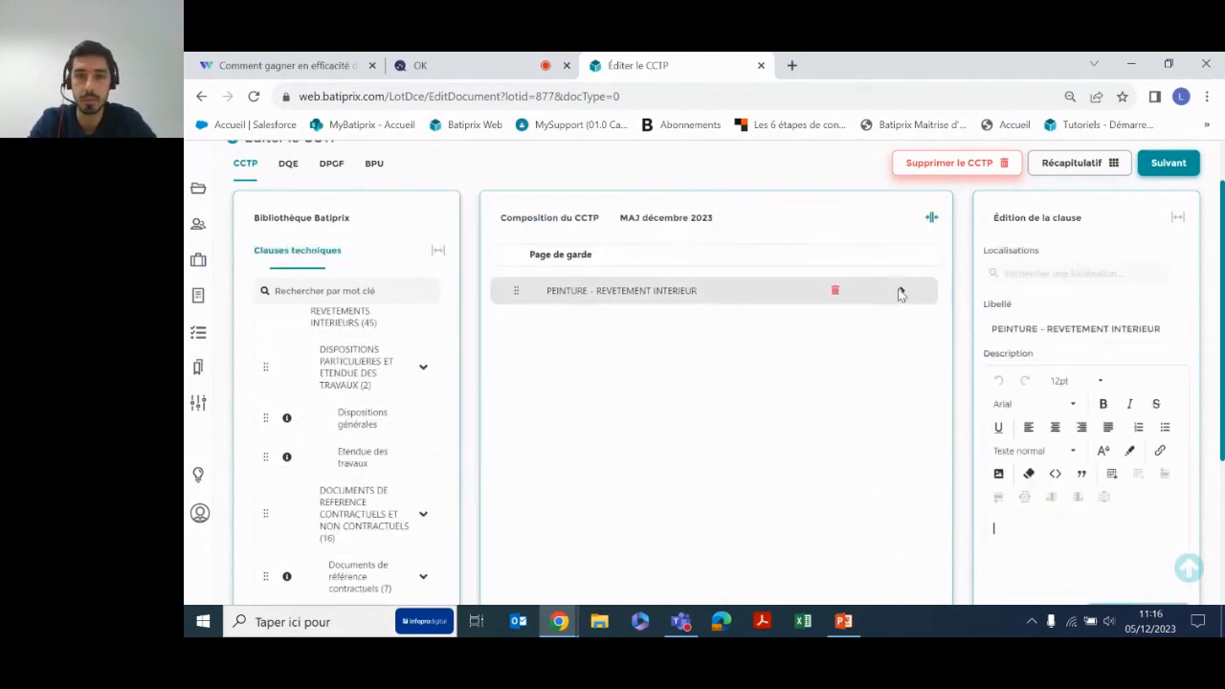
pyautogui.click(926, 329)
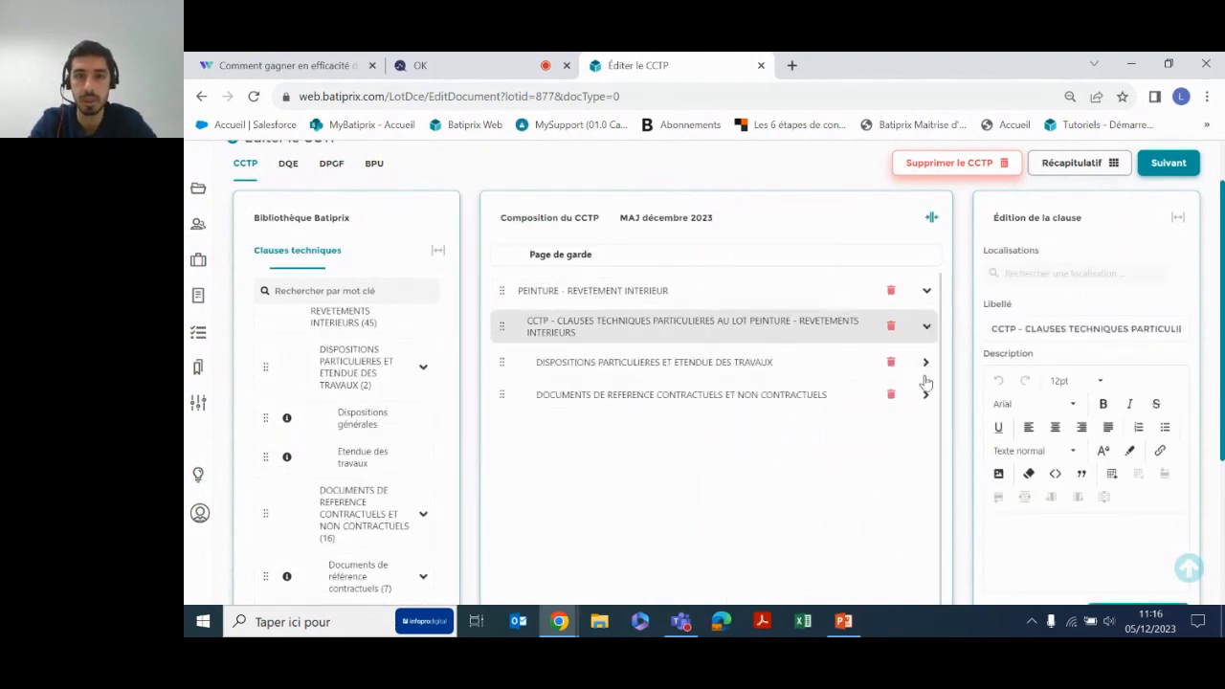
pyautogui.click(925, 394)
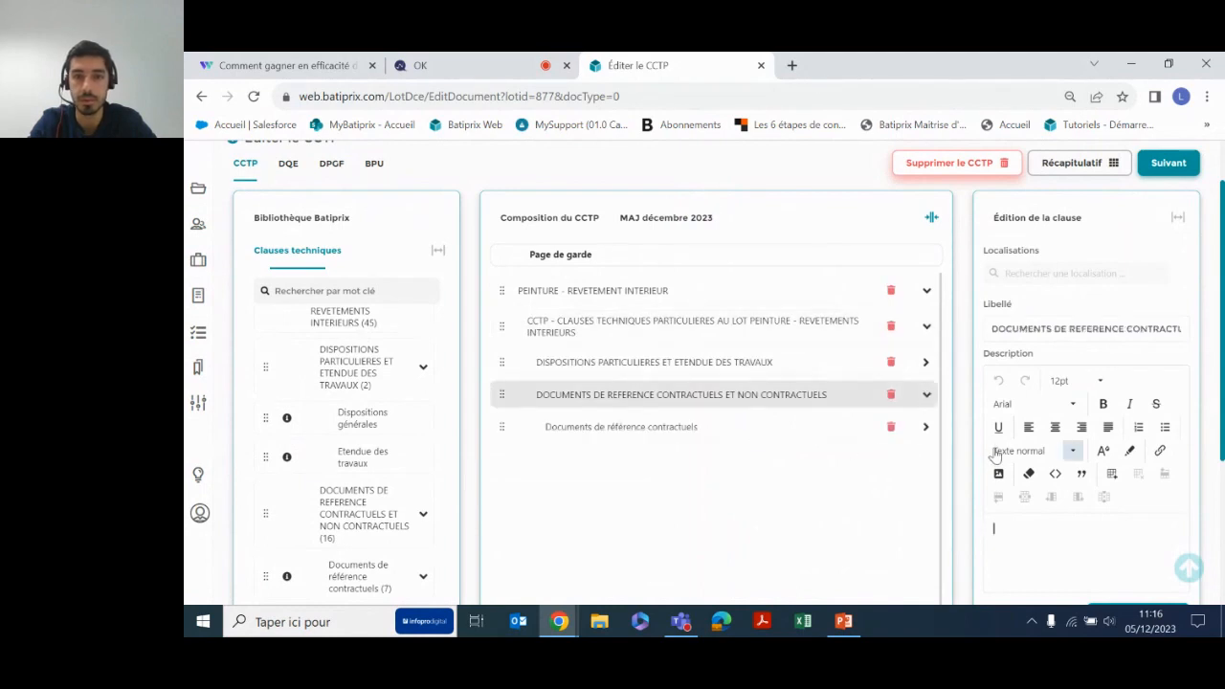
pyautogui.click(926, 428)
pyautogui.click(697, 451)
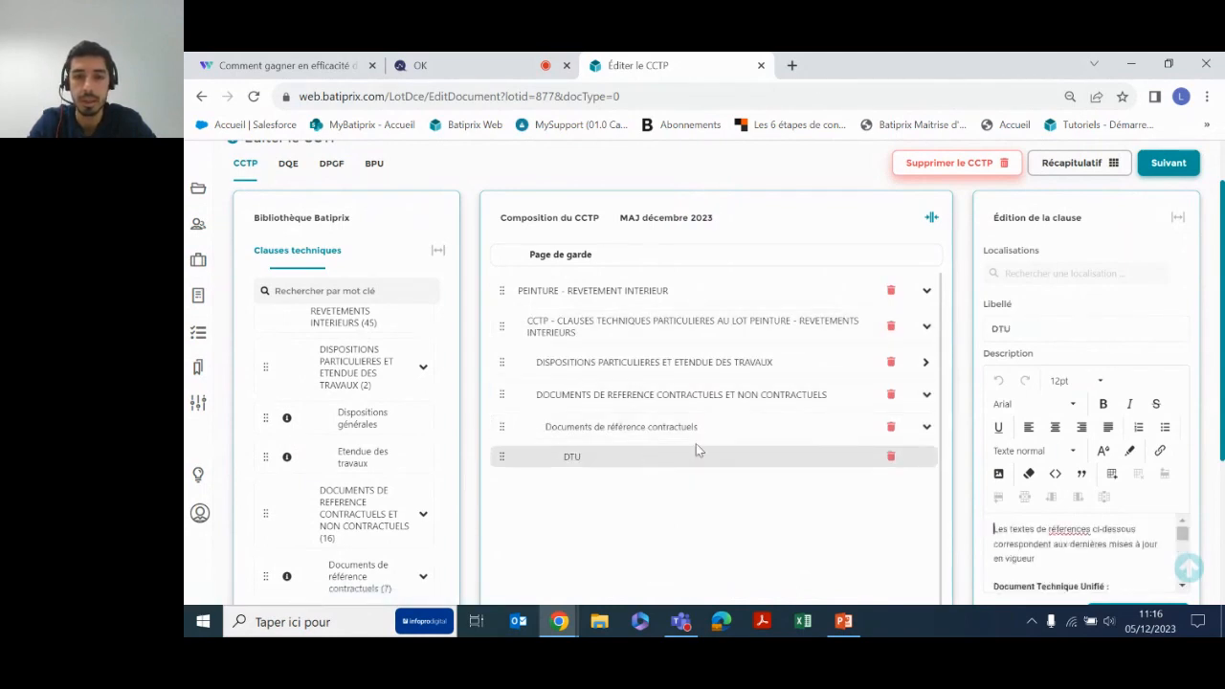
pyautogui.click(1178, 217)
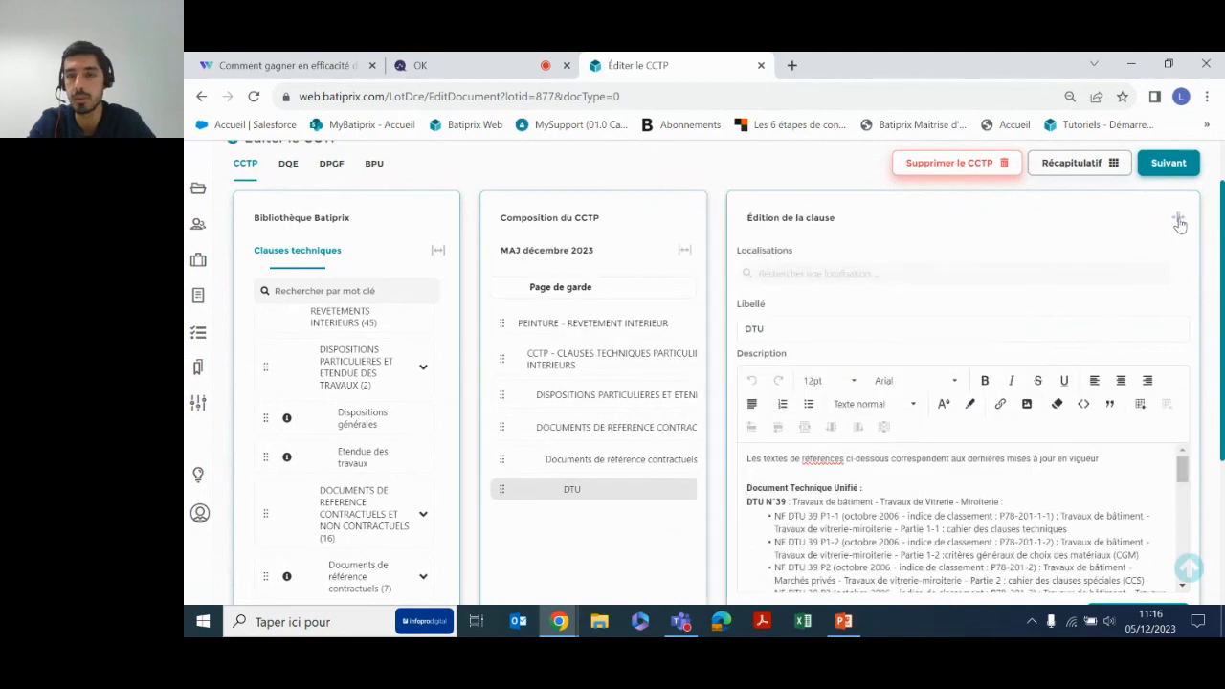
# Try adding a line of free text above "Document Technique Unifié" in the DTU description, and delete it.
pyautogui.click(1012, 478)
pyautogui.press('Return')
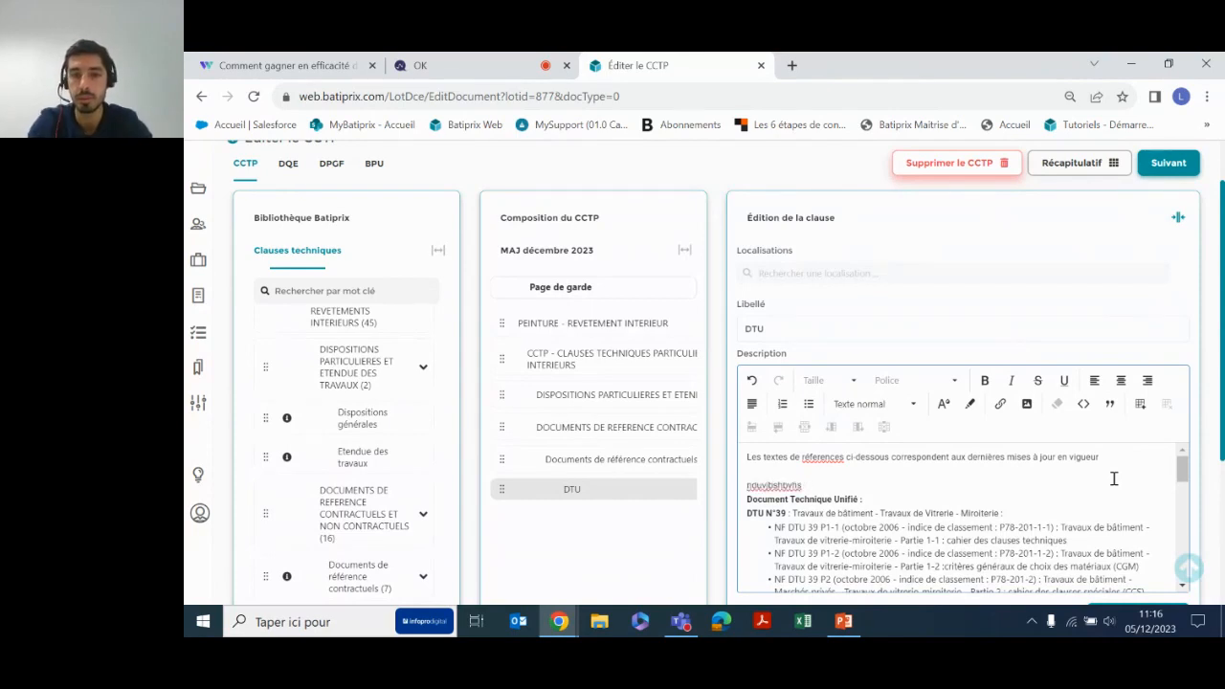
pyautogui.press('BackSpace')
pyautogui.press('BackSpace')
pyautogui.press('BackSpace')
pyautogui.press('BackSpace')
pyautogui.press('BackSpace')
pyautogui.press('BackSpace')
pyautogui.press('BackSpace')
pyautogui.press('BackSpace')
pyautogui.press('BackSpace')
pyautogui.press('BackSpace')
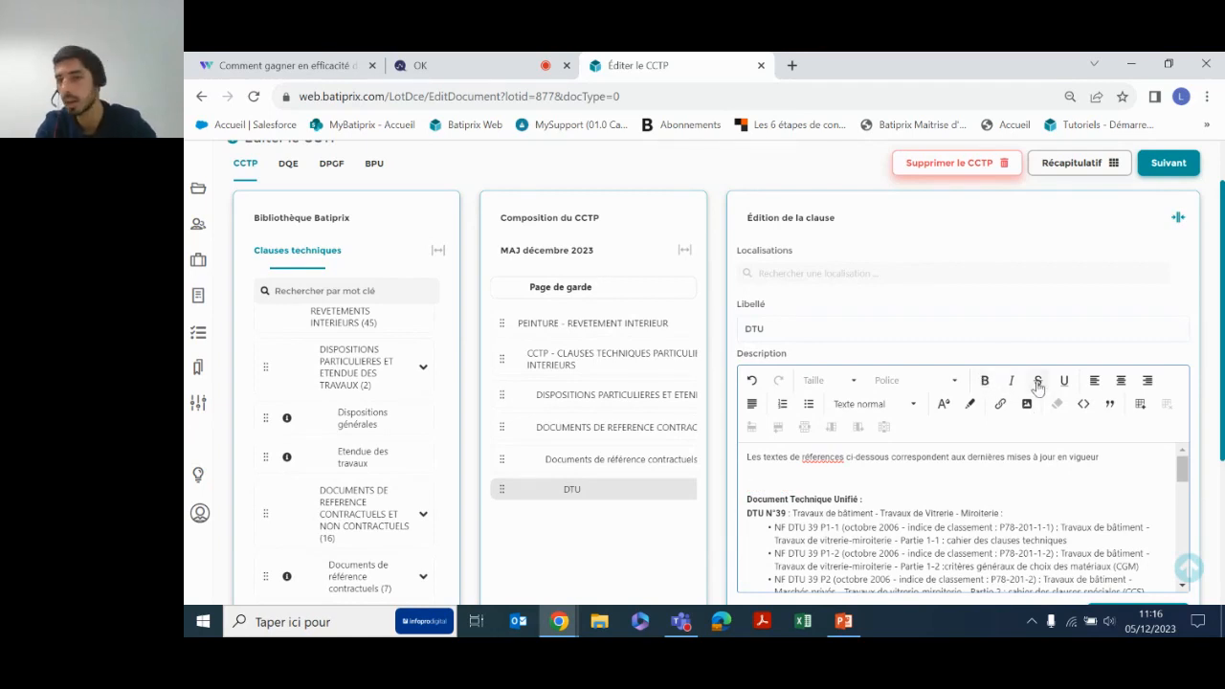
pyautogui.press('BackSpace')
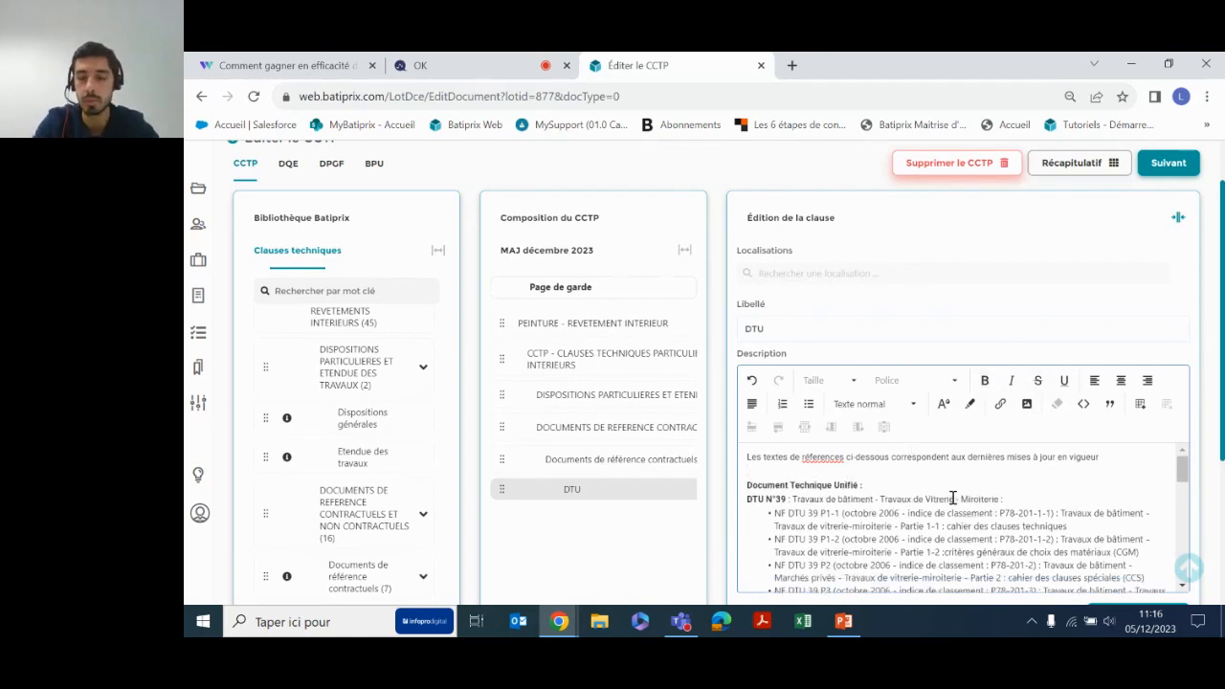
# Check the image insertion options for the DTU clause, and read through its description.
pyautogui.click(1026, 406)
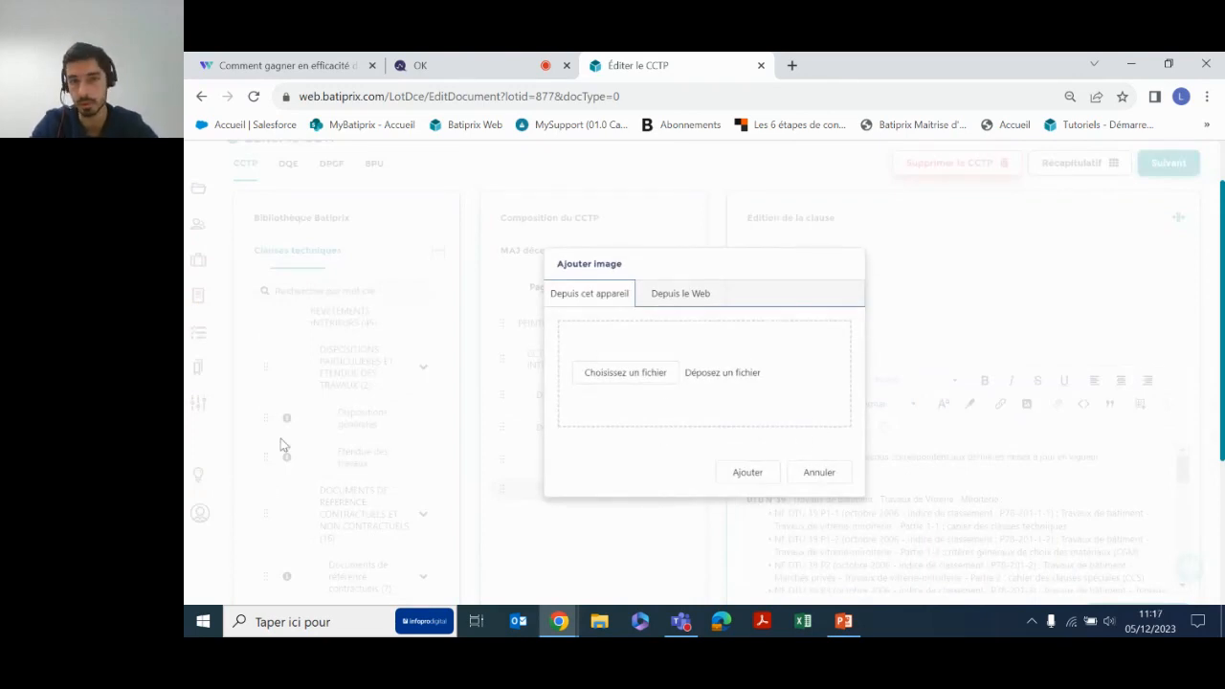
pyautogui.click(839, 469)
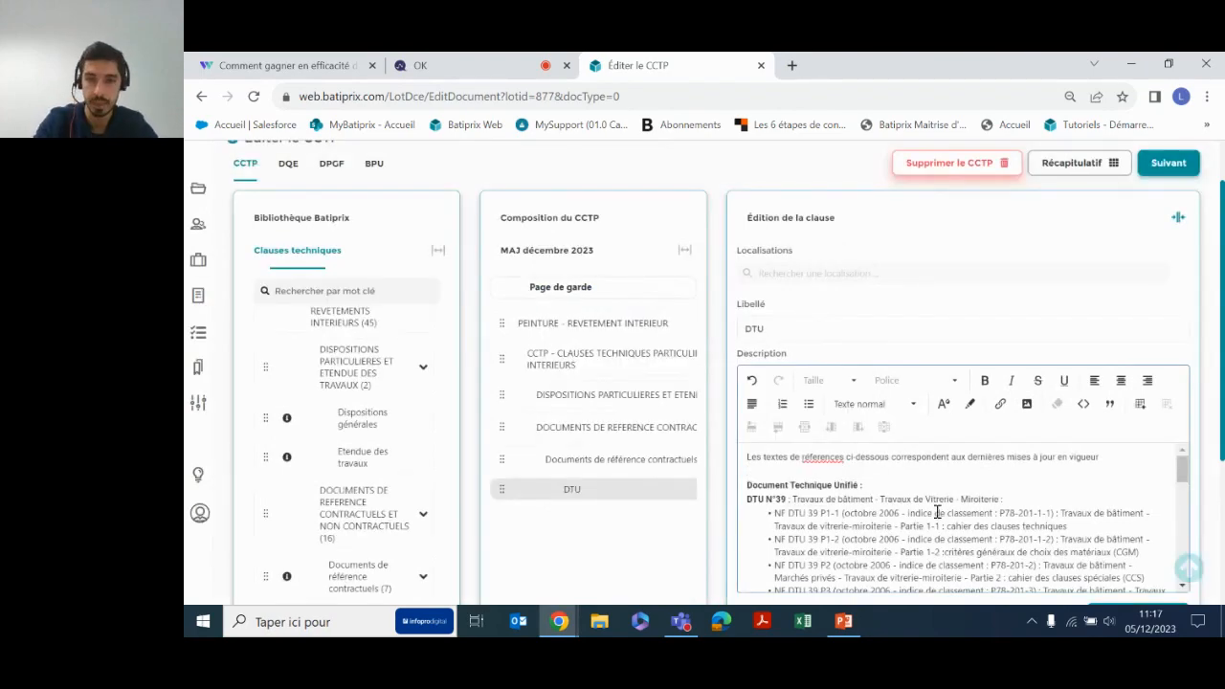
pyautogui.scroll(-1, 937, 511)
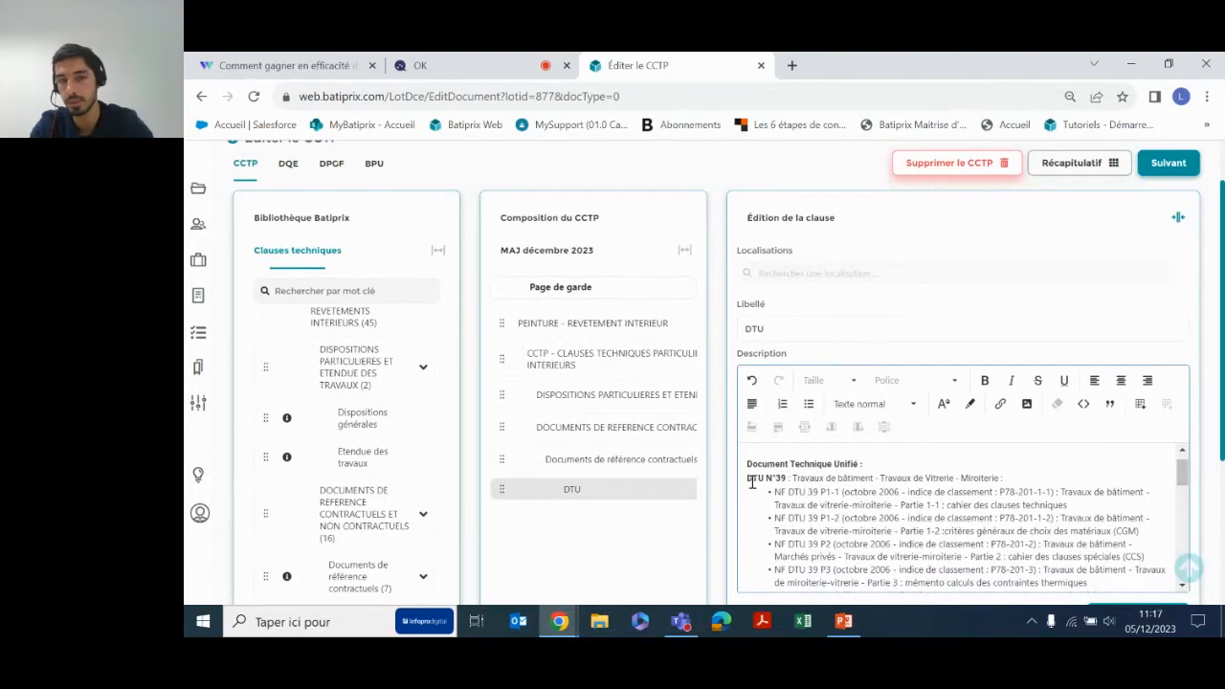
pyautogui.scroll(-5, 816, 505)
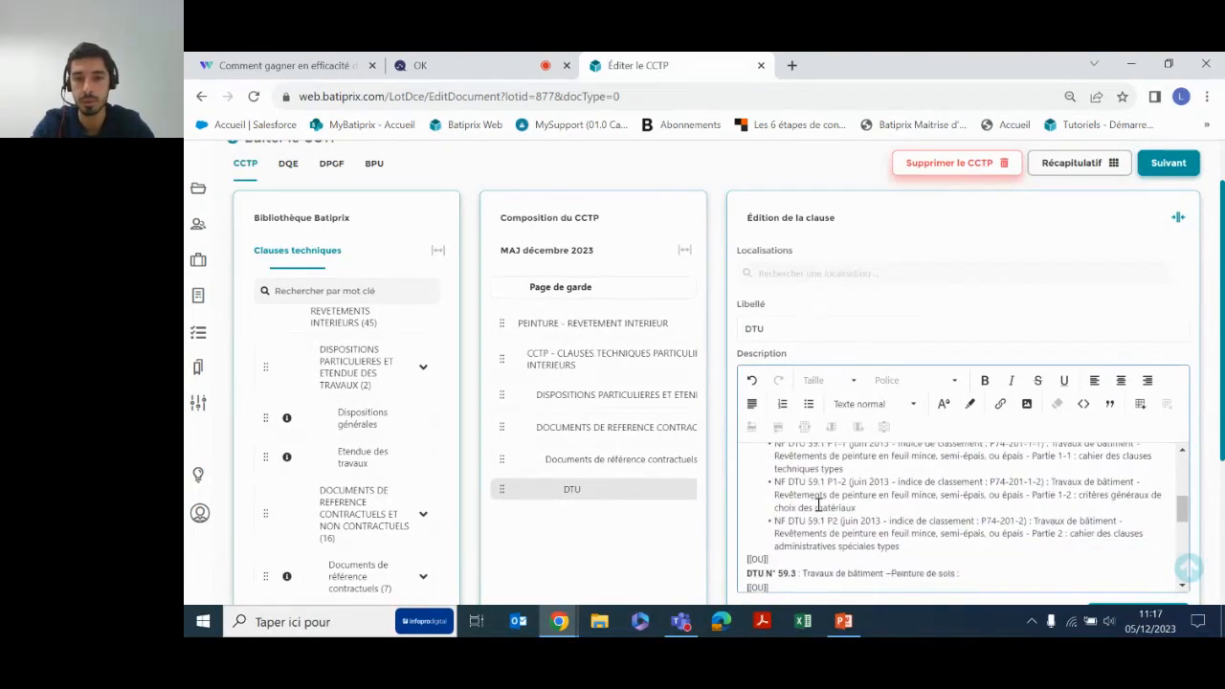
pyautogui.scroll(-3, 816, 505)
pyautogui.scroll(4, 818, 507)
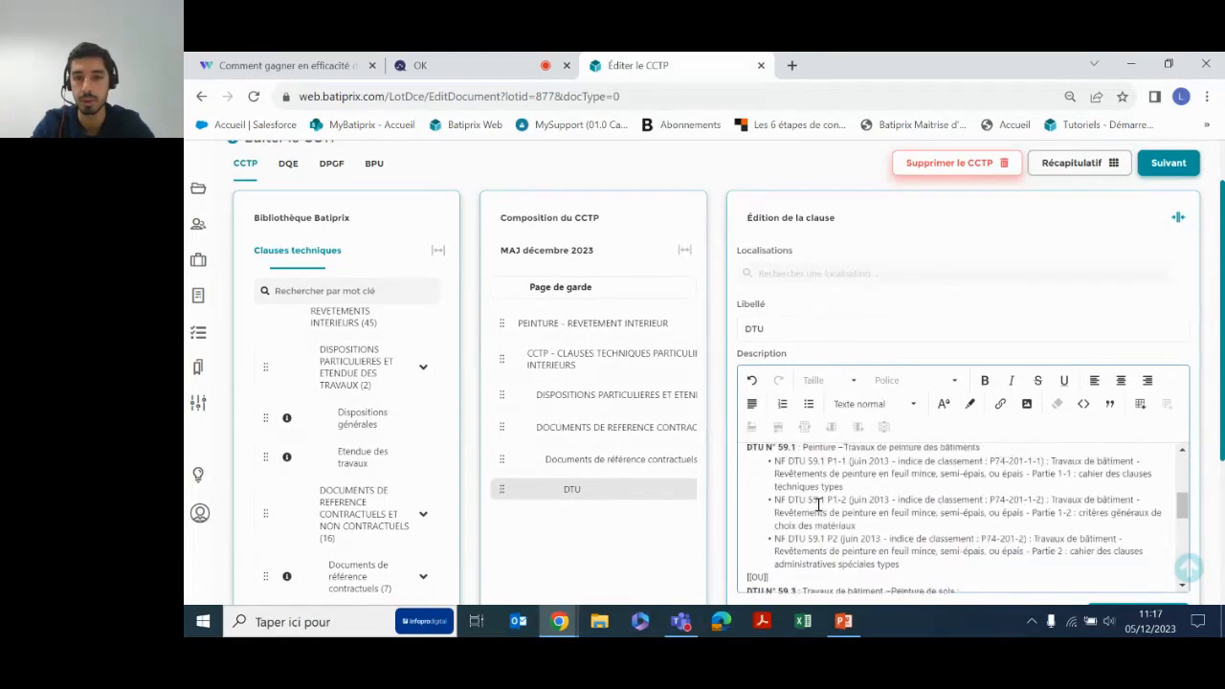
pyautogui.scroll(6, 818, 505)
pyautogui.scroll(1, 948, 481)
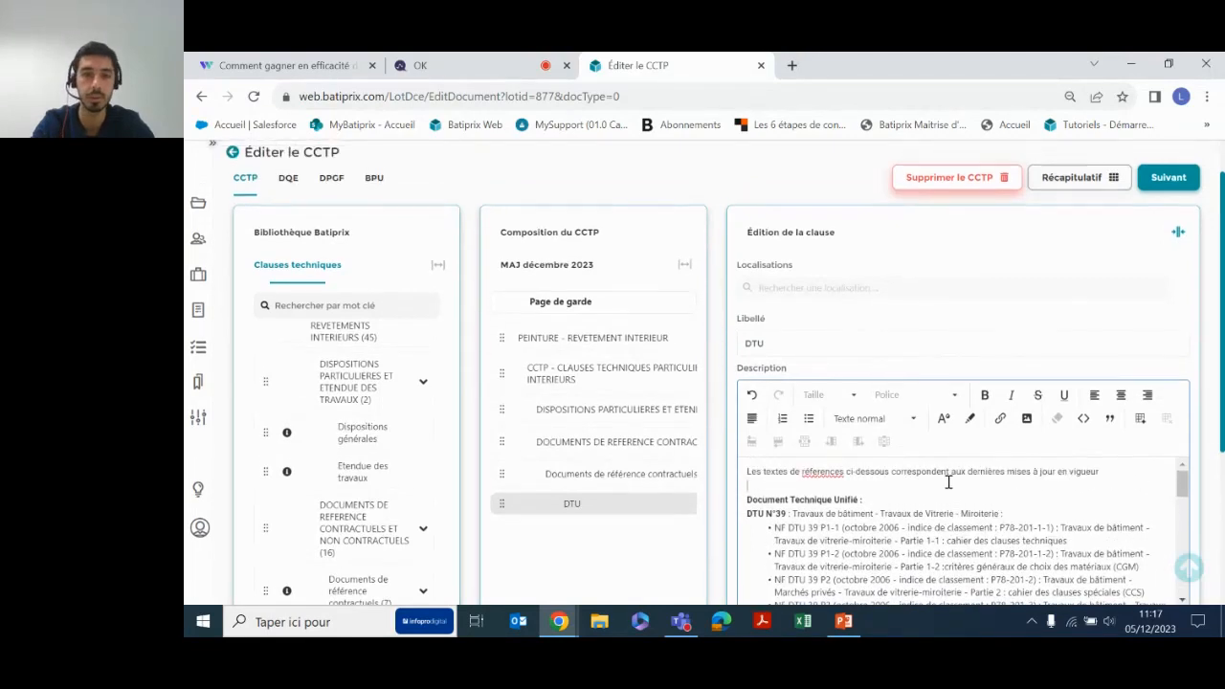
pyautogui.scroll(1, 948, 481)
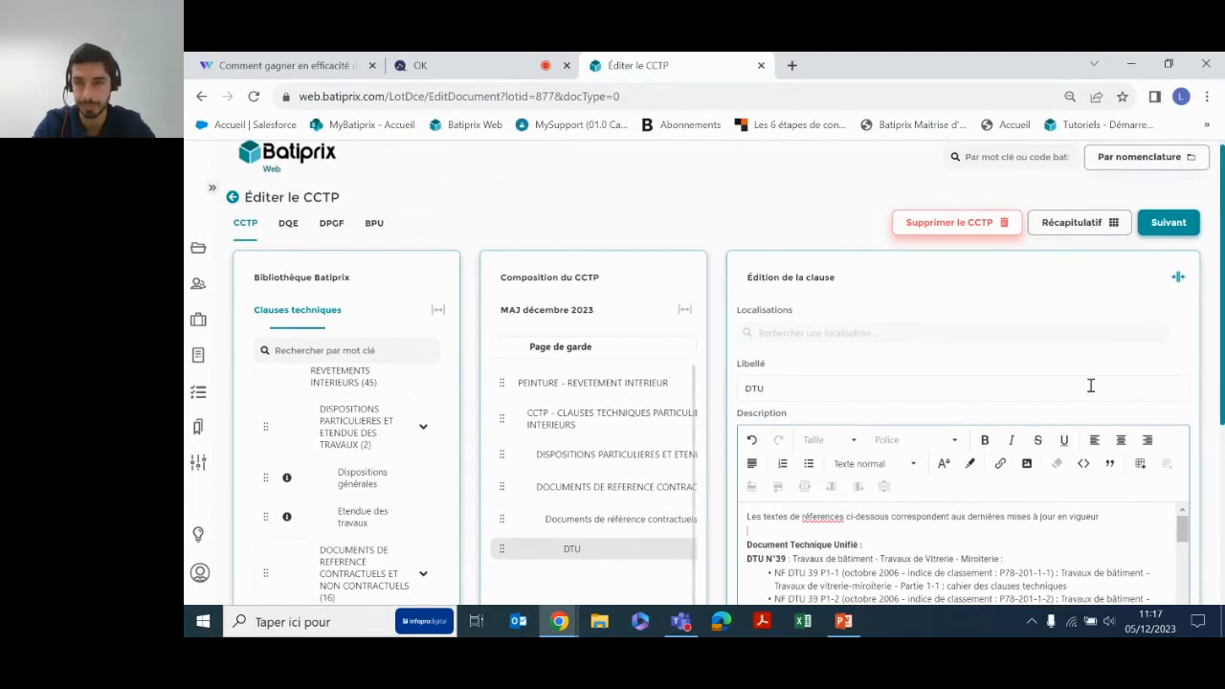
# Select the PEINTURE - REVETEMENT INTERIEUR heading in the composition, and show Bibliothèque Batiprix in a widened library pane.
pyautogui.click(578, 382)
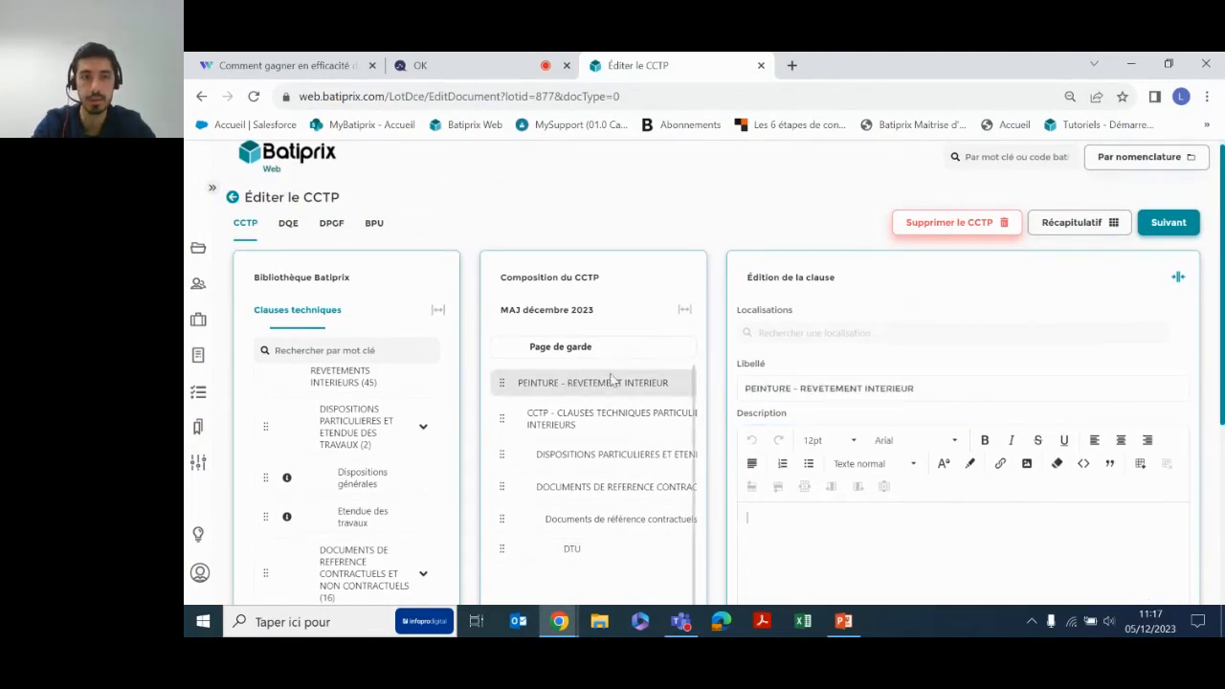
pyautogui.click(684, 311)
pyautogui.click(926, 350)
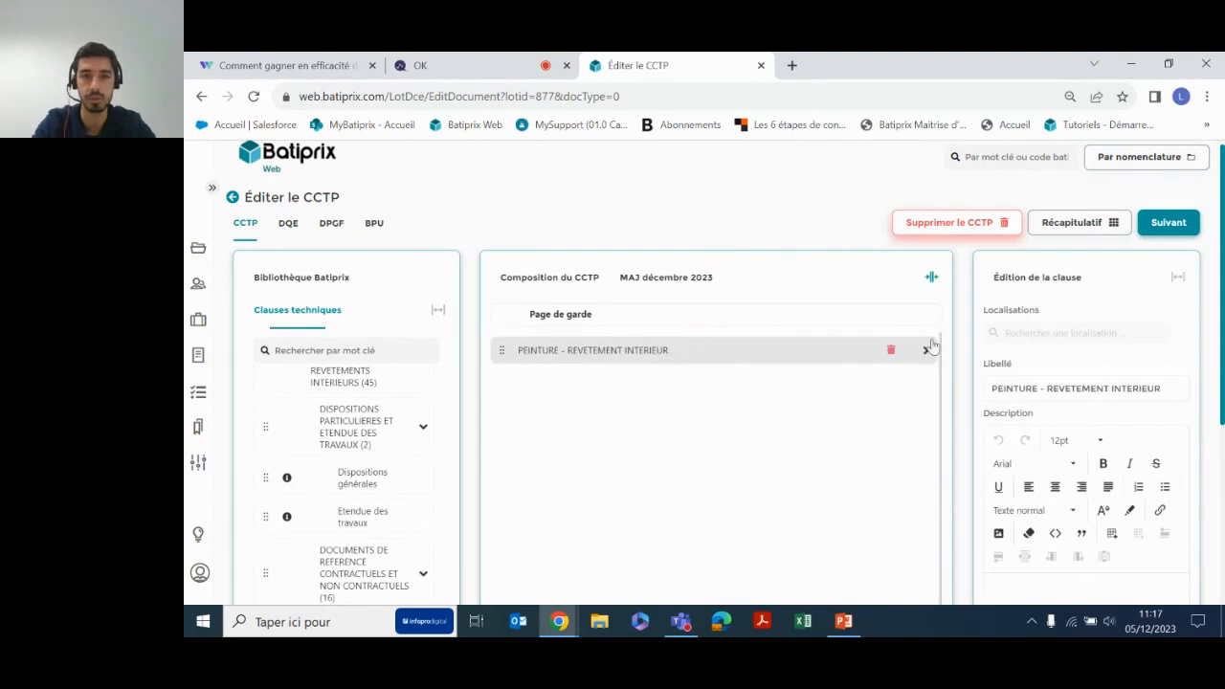
pyautogui.click(932, 280)
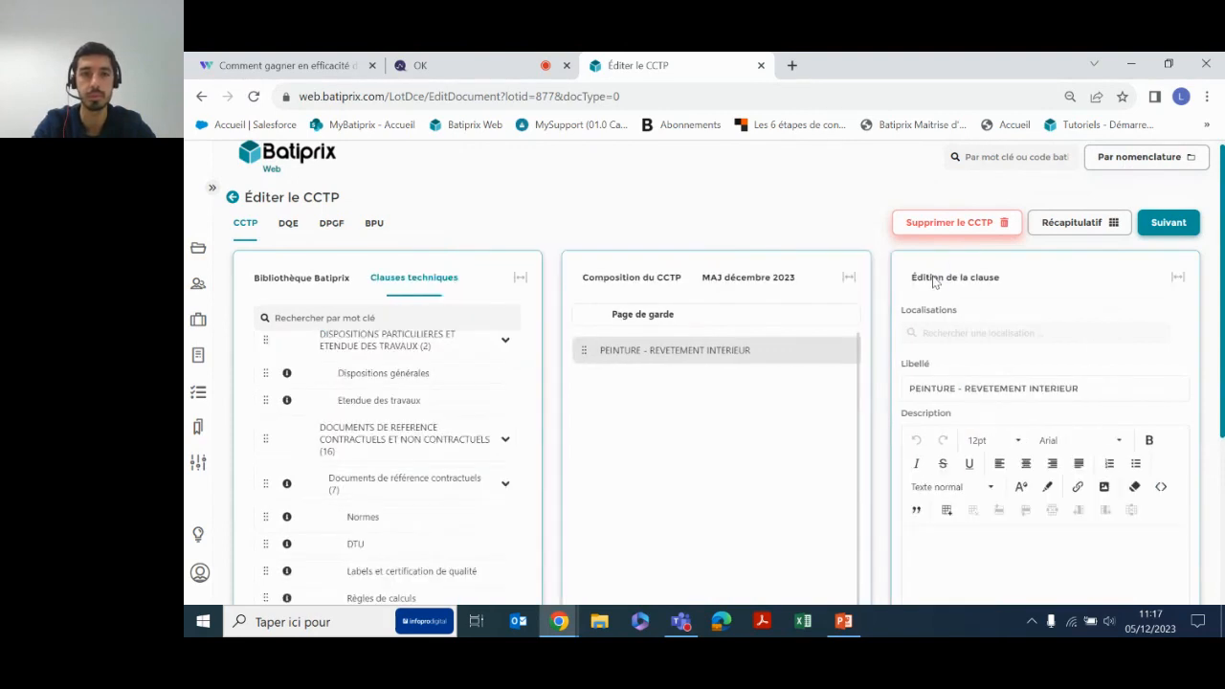
pyautogui.click(520, 279)
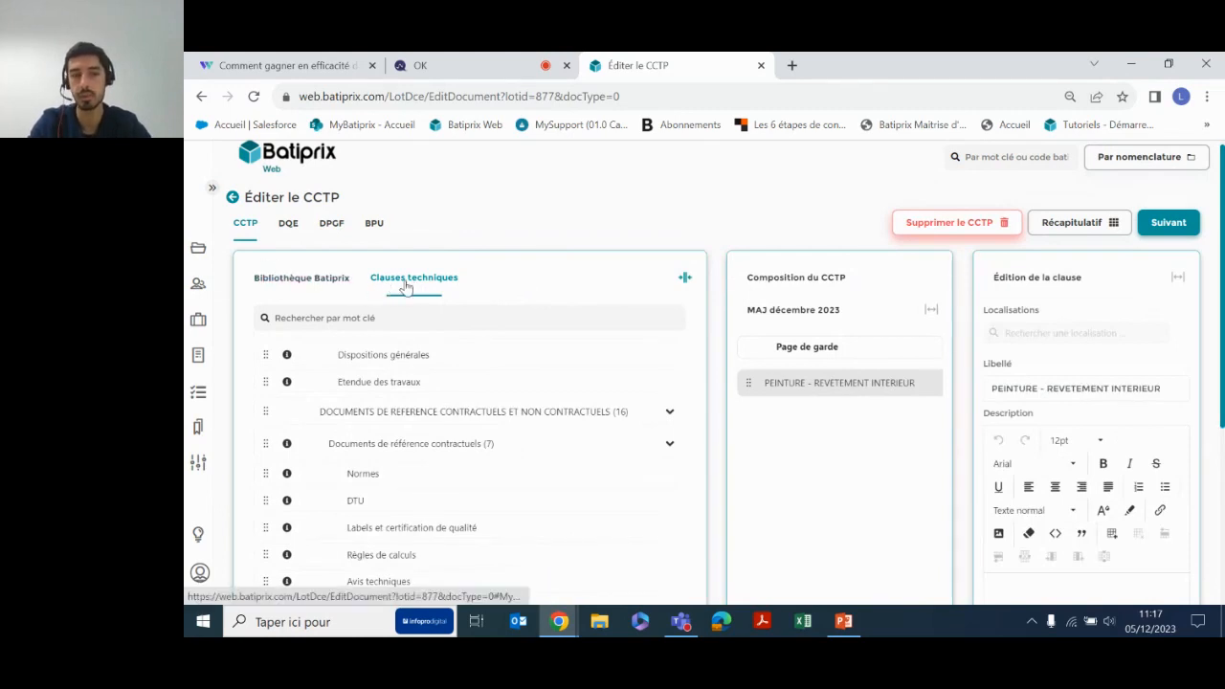
pyautogui.click(289, 278)
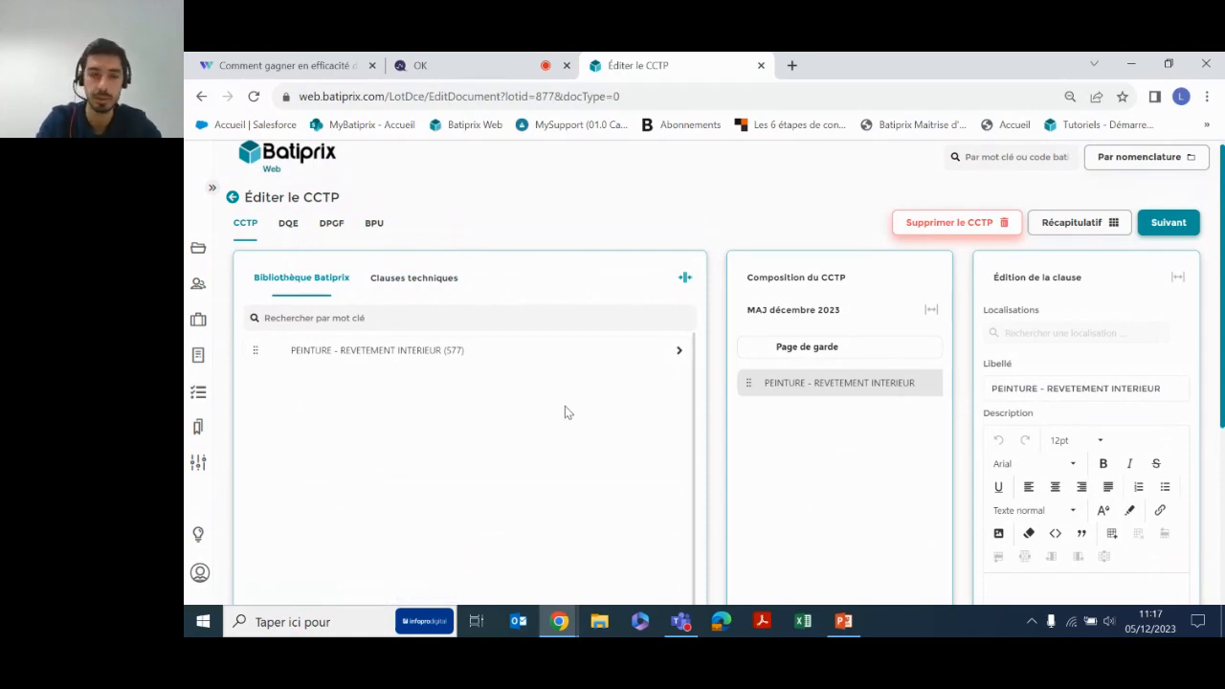
# Add "Brossage à sec à la brosse métallique sur tous subjectiles" from TRAVAUX PREPARATOIRES to the CCTP composition.
pyautogui.click(680, 351)
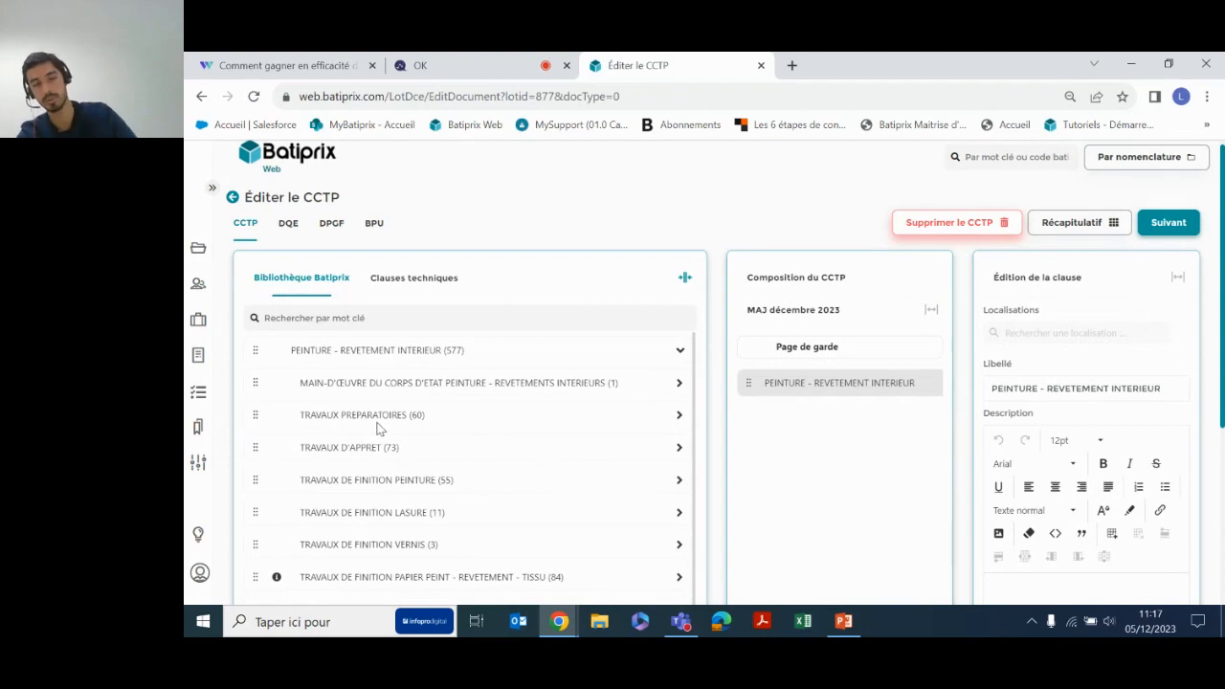
pyautogui.click(677, 418)
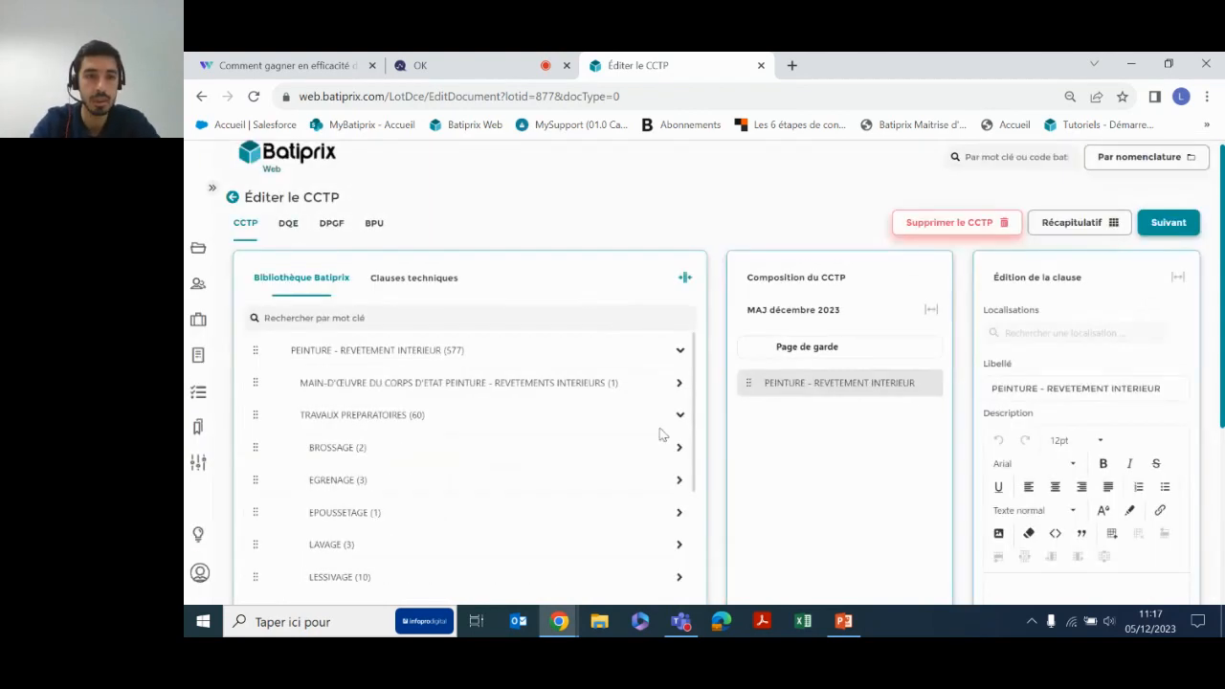
pyautogui.click(678, 446)
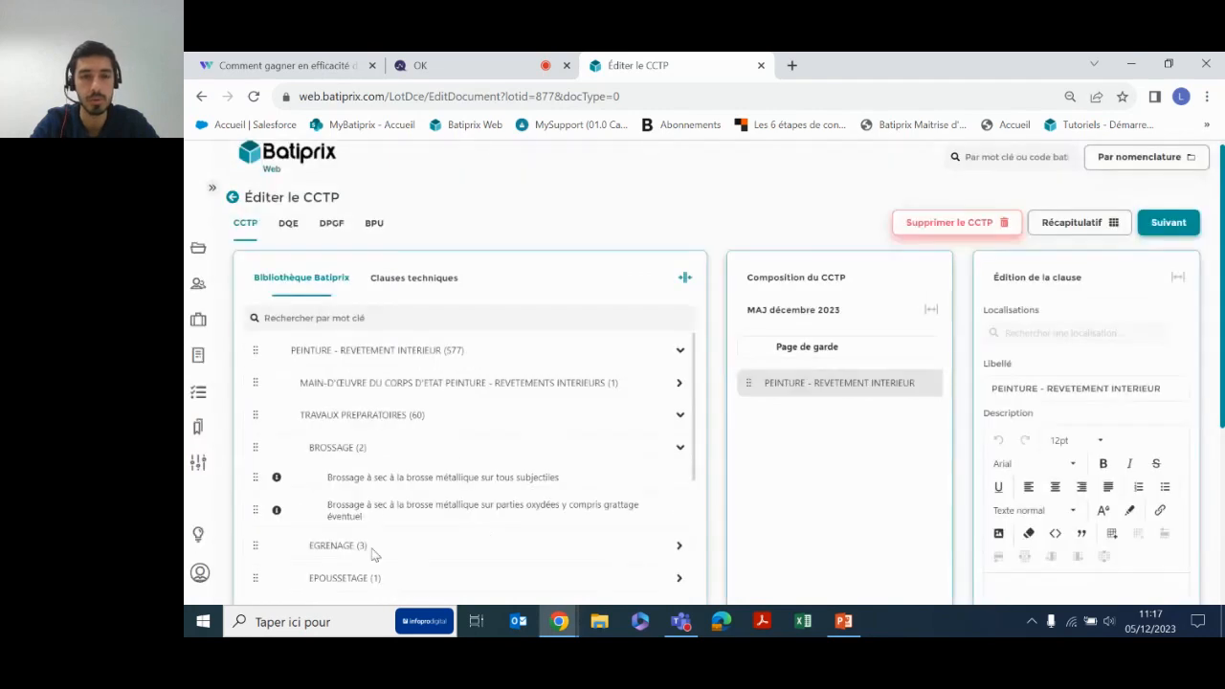
pyautogui.moveTo(254, 476); pyautogui.dragTo(764, 426)
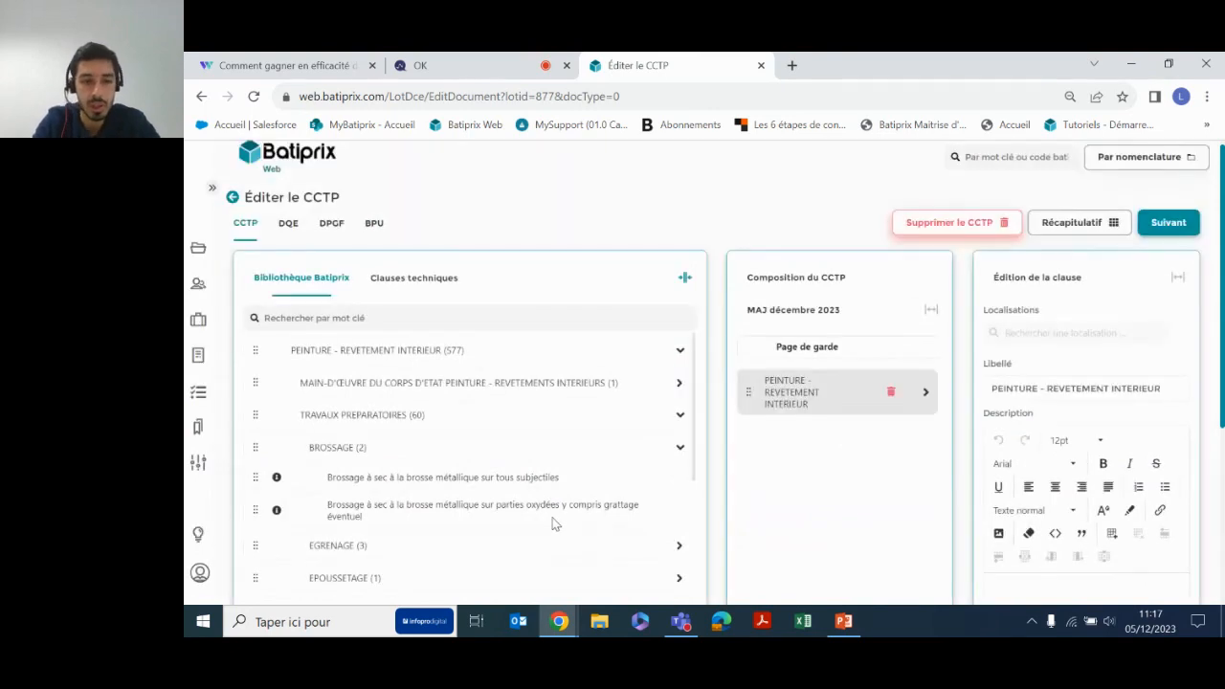
# Add "Lavage au jet et à la brosse" from the LAVAGE section to the CCTP composition.
pyautogui.scroll(-3, 547, 520)
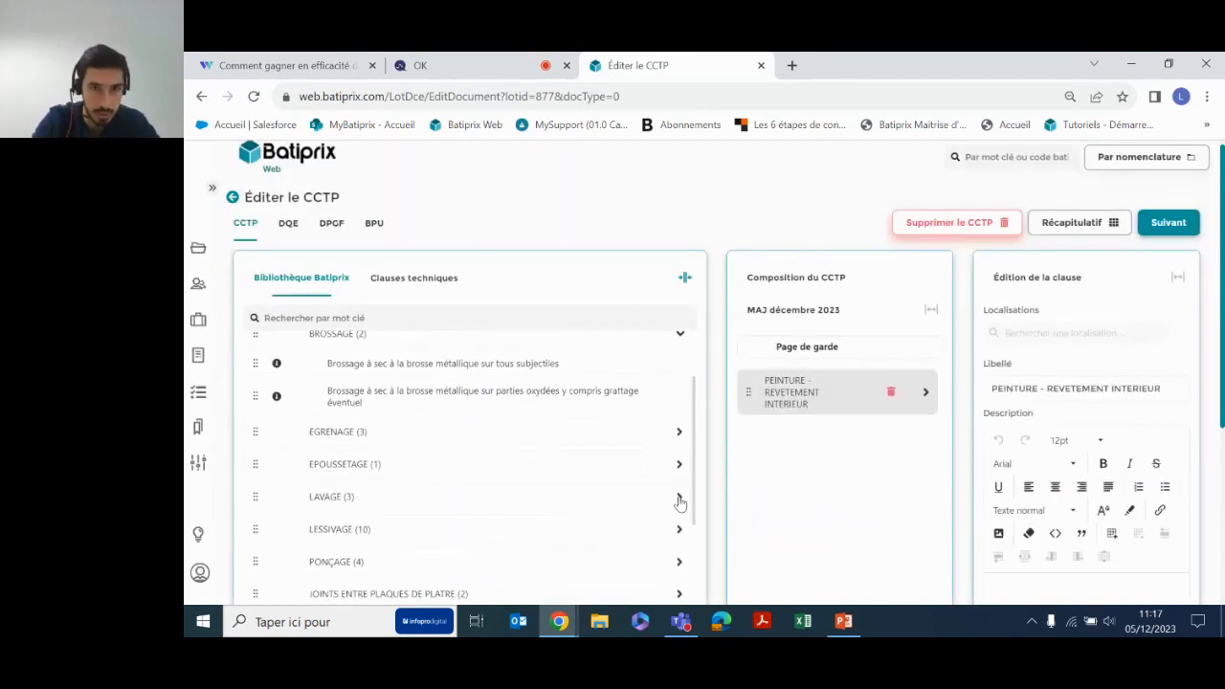
pyautogui.click(678, 497)
pyautogui.scroll(-1, 593, 498)
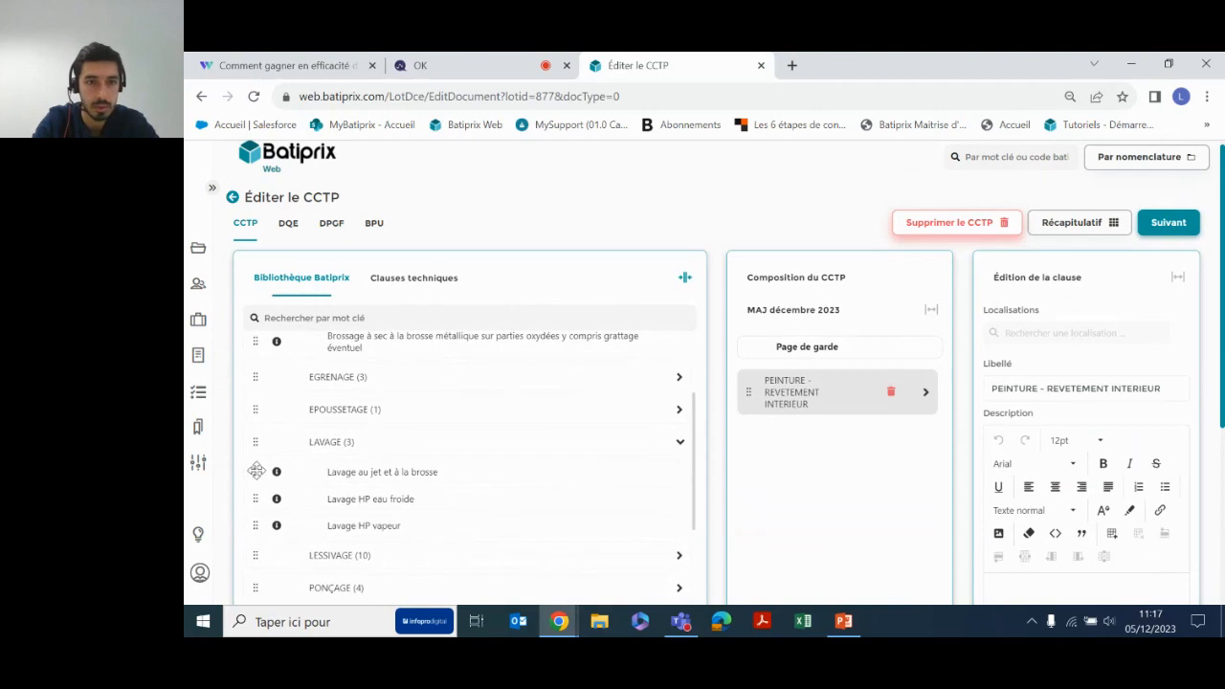
pyautogui.moveTo(257, 472); pyautogui.dragTo(817, 478)
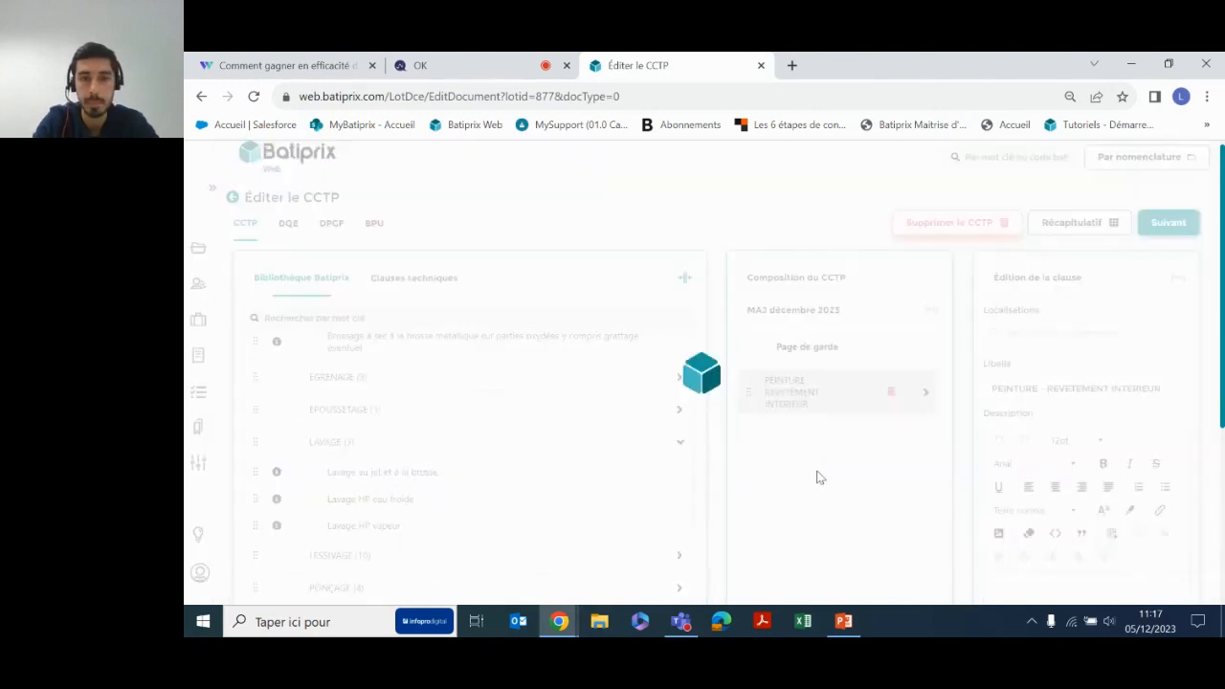
# Add "Lessivage pour repeindre de peinture courante mate ou satinée" from the LESSIVAGE section to the CCTP composition.
pyautogui.scroll(-1, 498, 482)
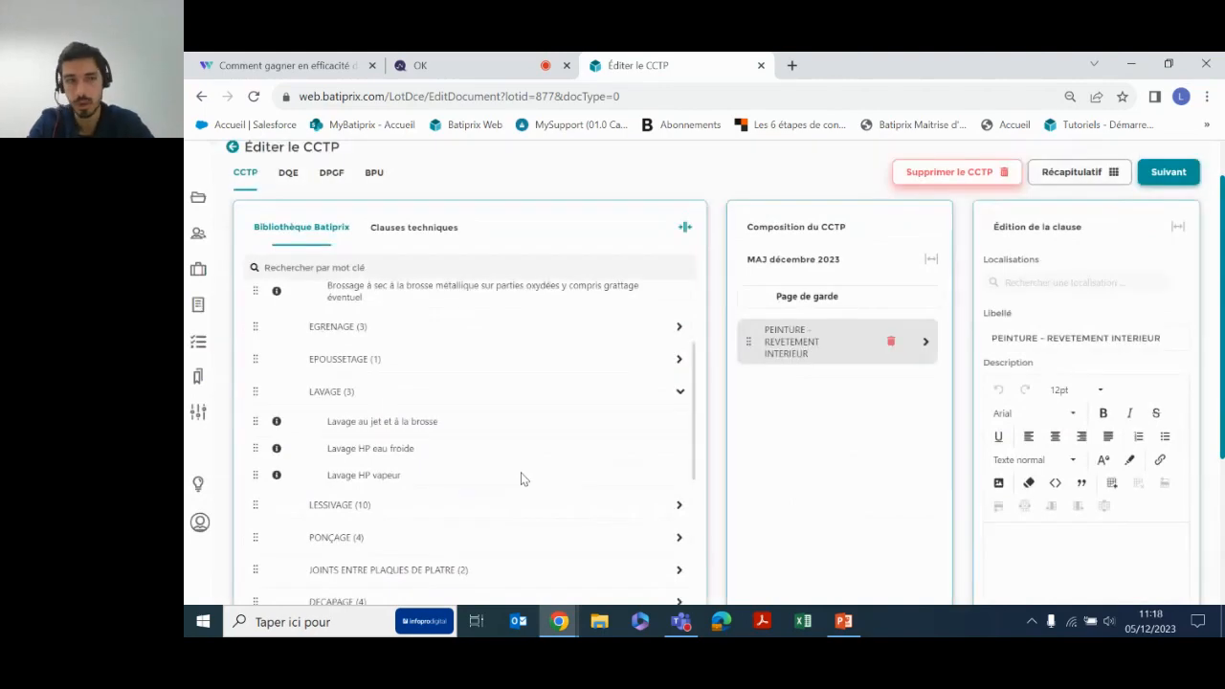
pyautogui.scroll(-1, 621, 468)
pyautogui.click(678, 455)
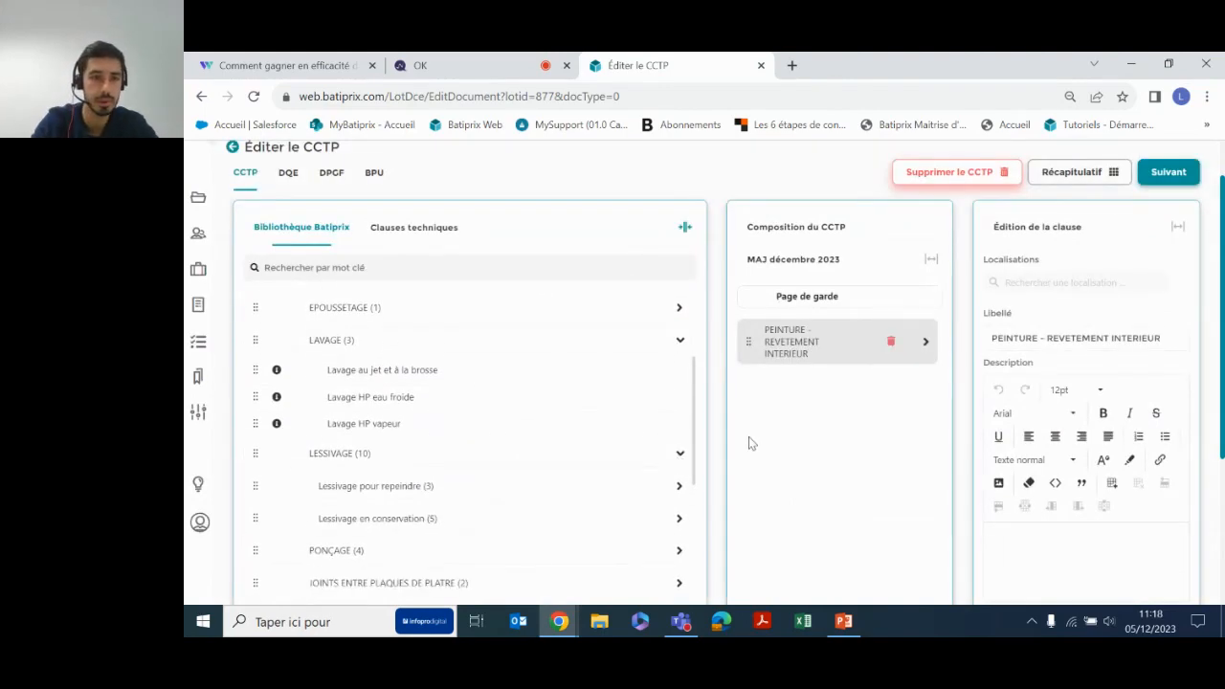
pyautogui.click(678, 485)
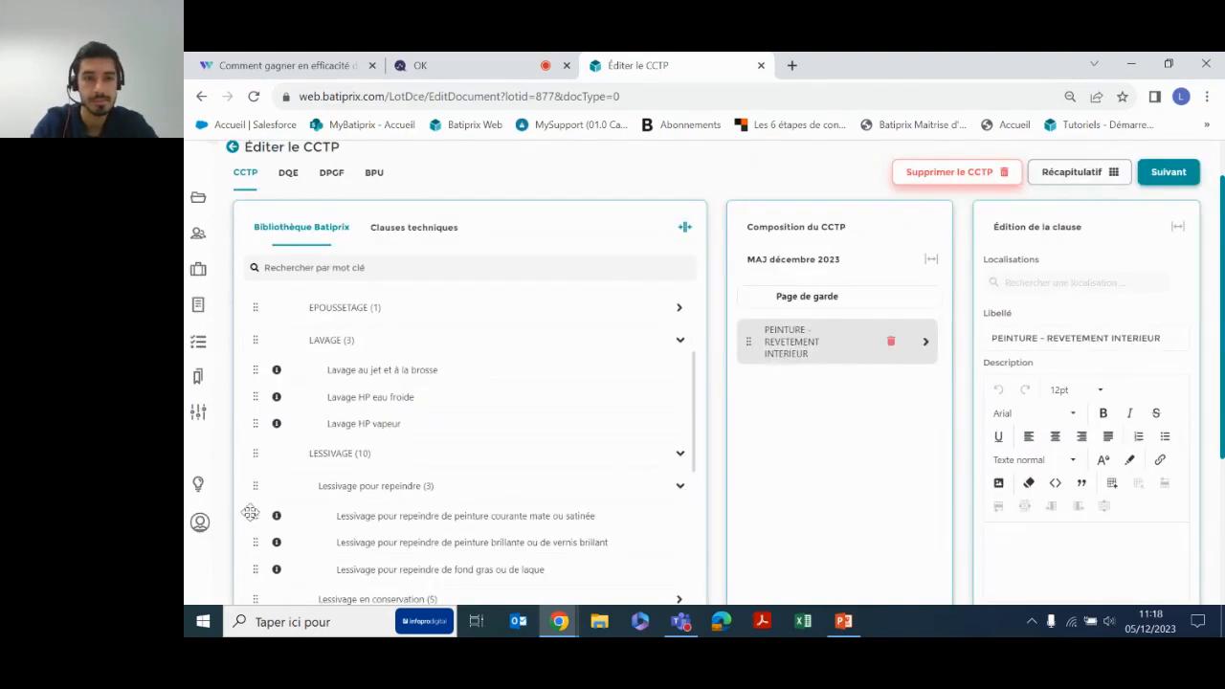
pyautogui.moveTo(250, 513); pyautogui.dragTo(752, 416)
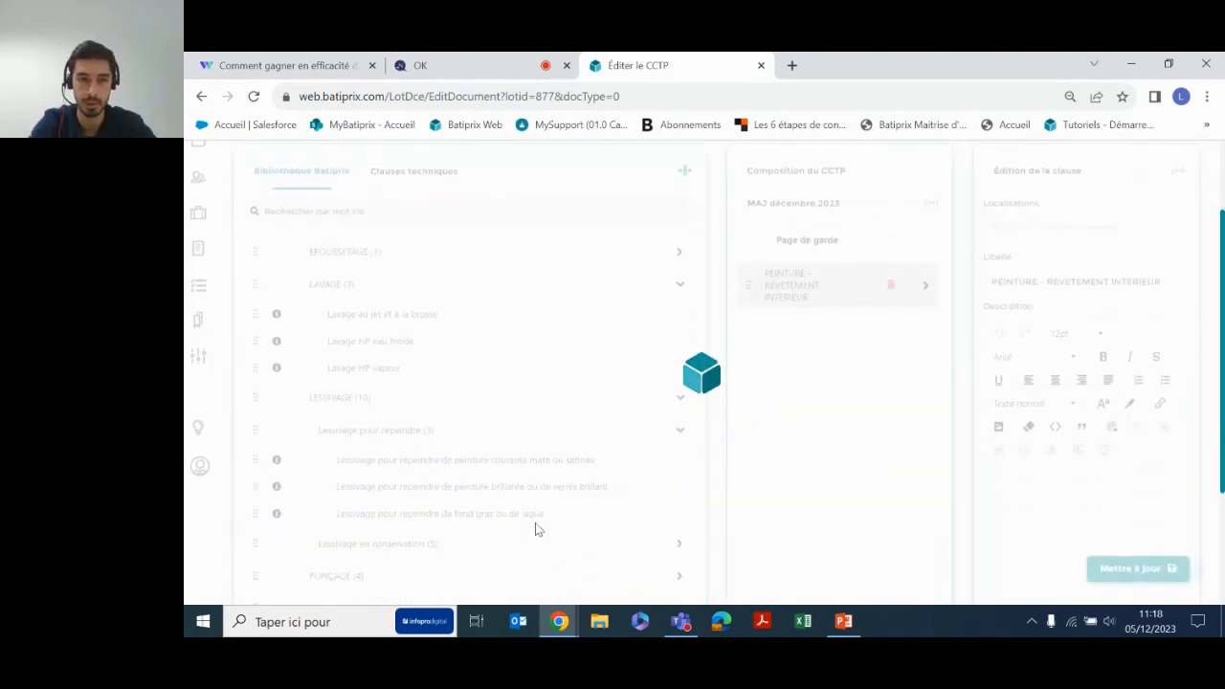
# Add "Ponçage à l'eau au papier abrasif sur menuiserie" from the PONÇAGE section to the CCTP composition.
pyautogui.scroll(-1, 535, 529)
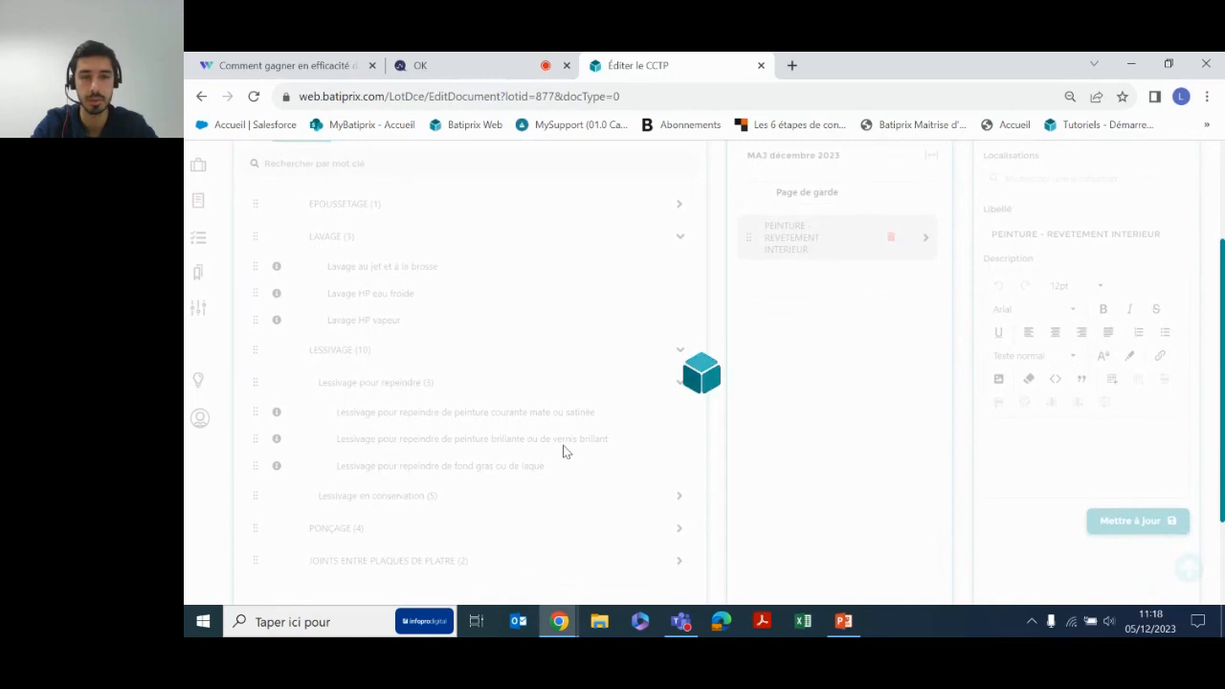
pyautogui.scroll(-1, 667, 482)
pyautogui.click(680, 476)
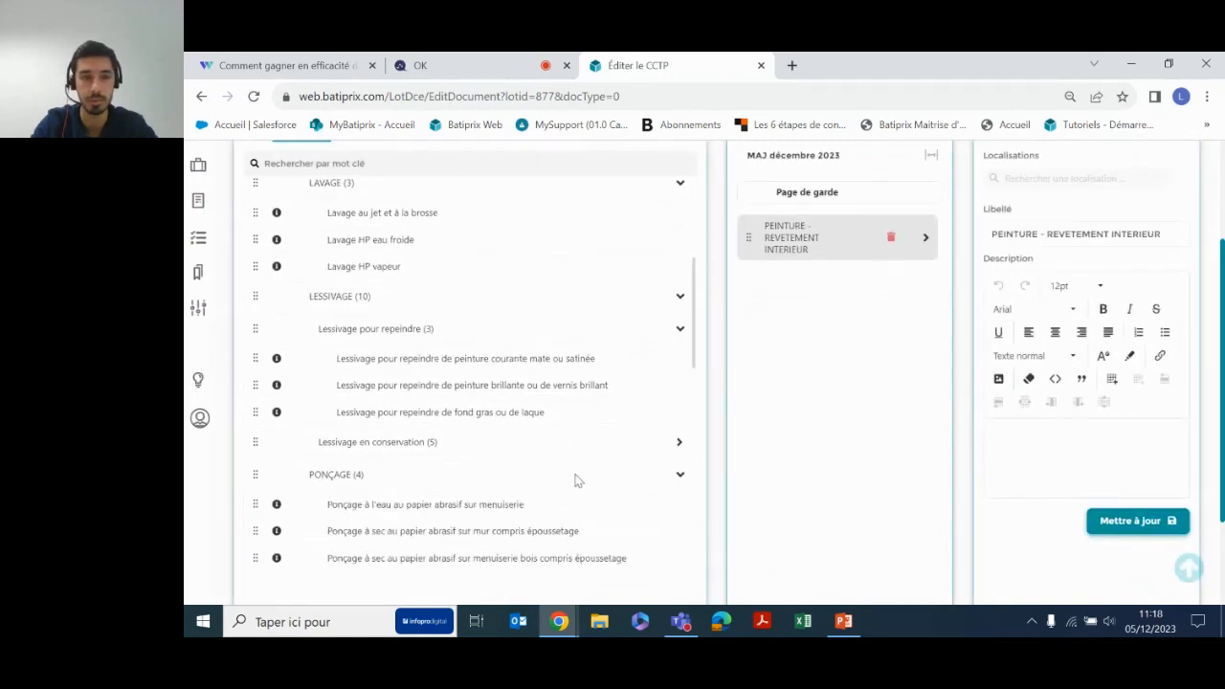
pyautogui.scroll(-1, 546, 464)
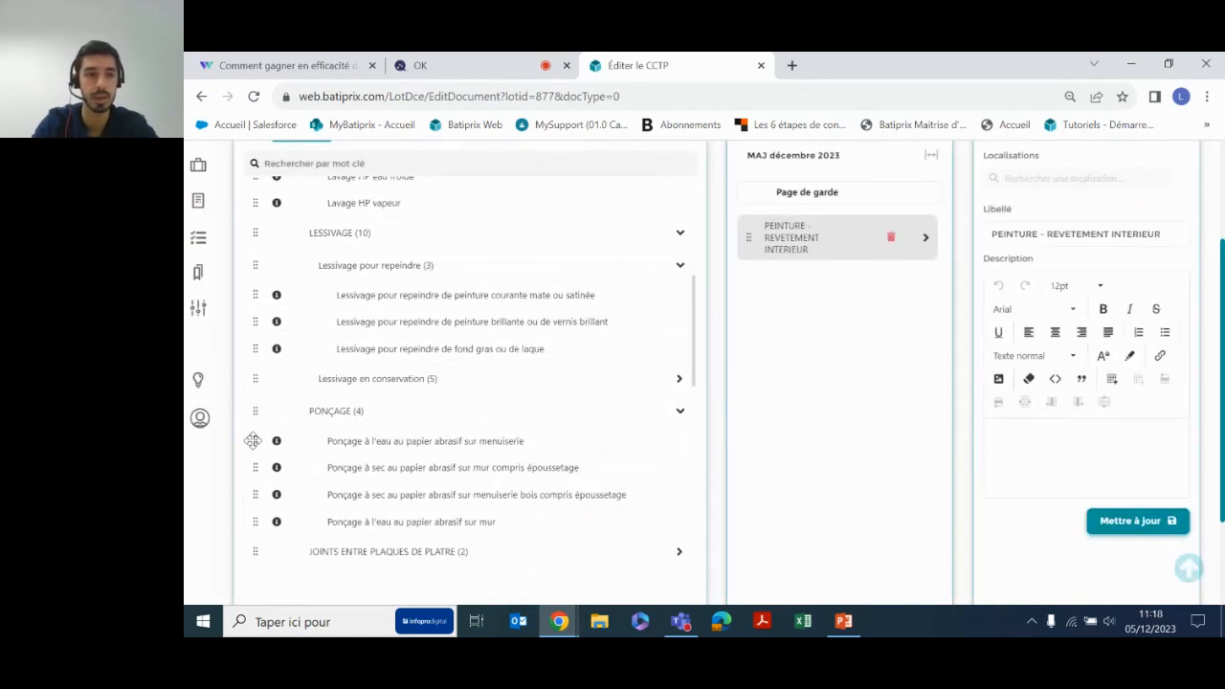
pyautogui.moveTo(262, 438); pyautogui.dragTo(847, 292)
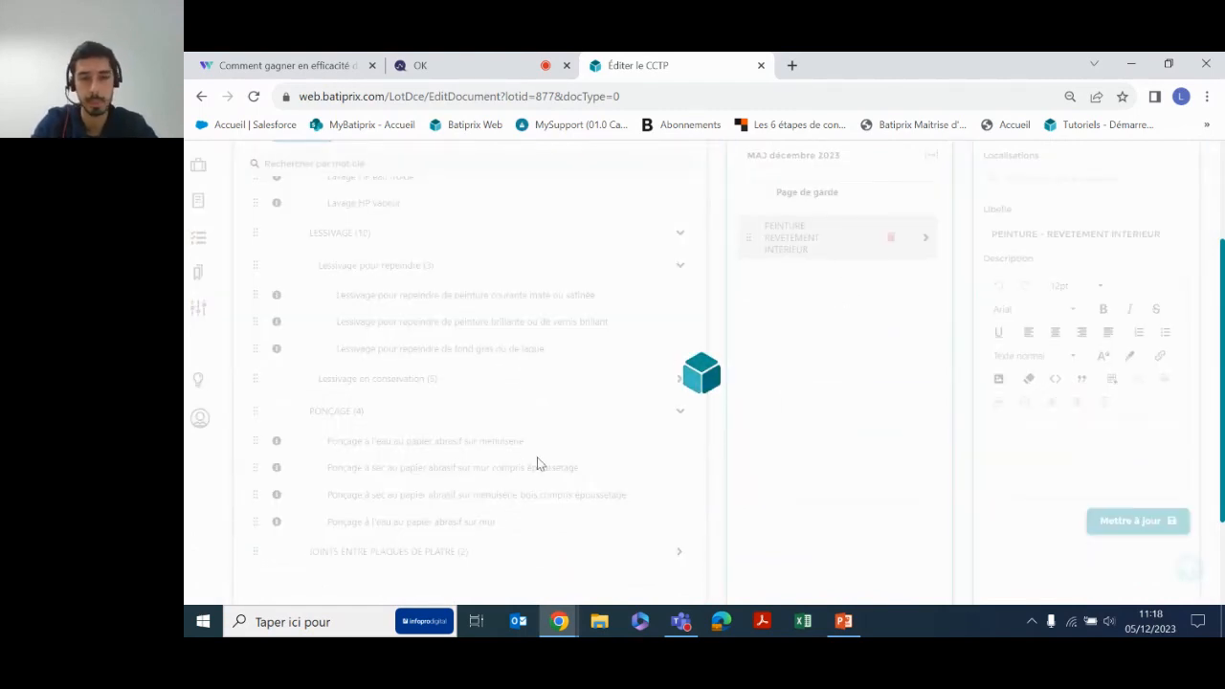
# Add "Impression à la brosse sur parement lisse" for non-absorbent masonry, from TRAVAUX D'APPRET, to the CCTP composition.
pyautogui.scroll(3, 538, 463)
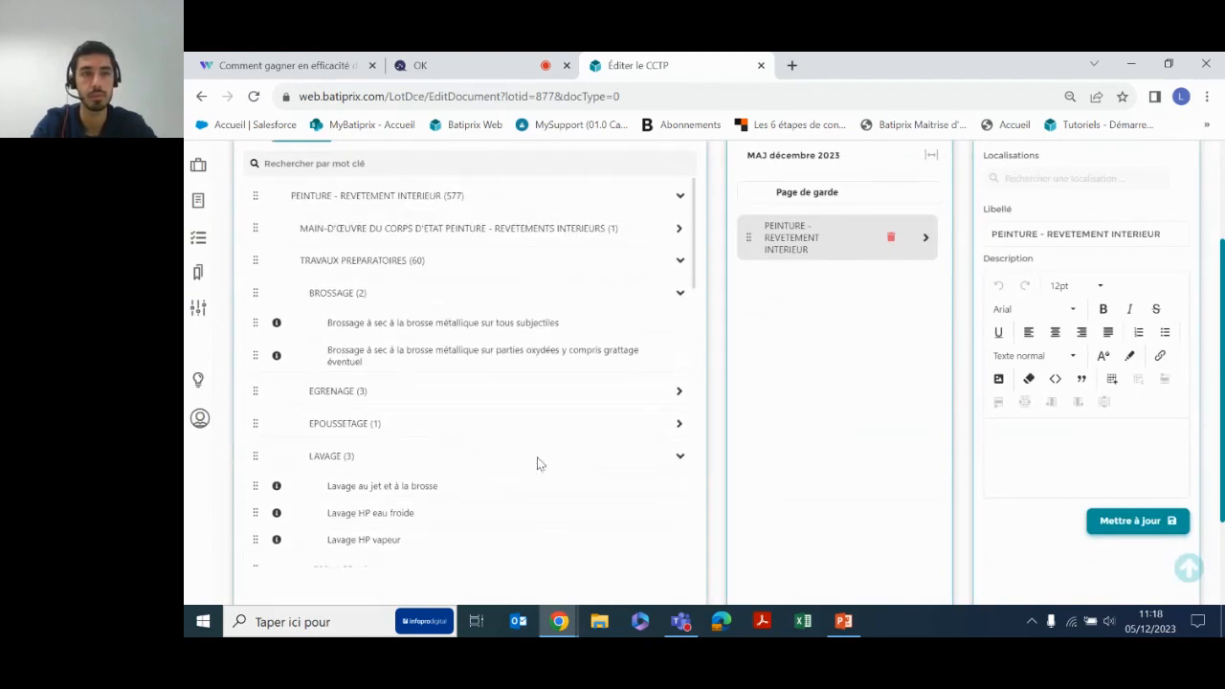
pyautogui.click(679, 261)
pyautogui.click(679, 295)
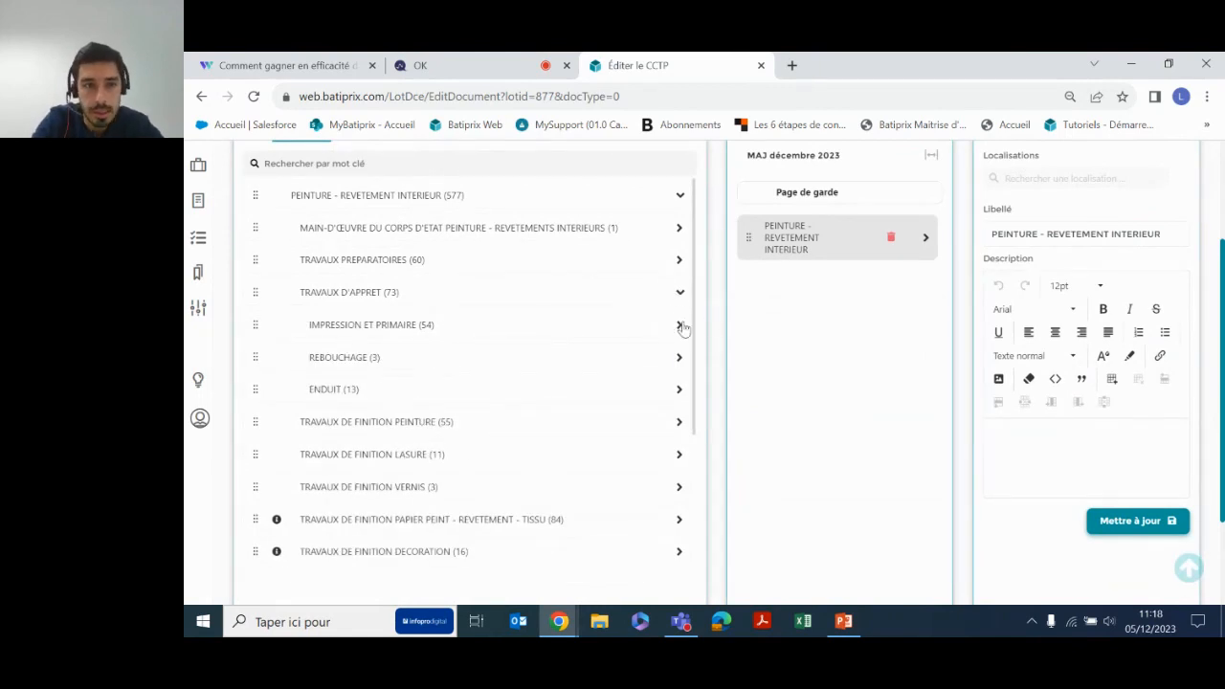
pyautogui.click(679, 327)
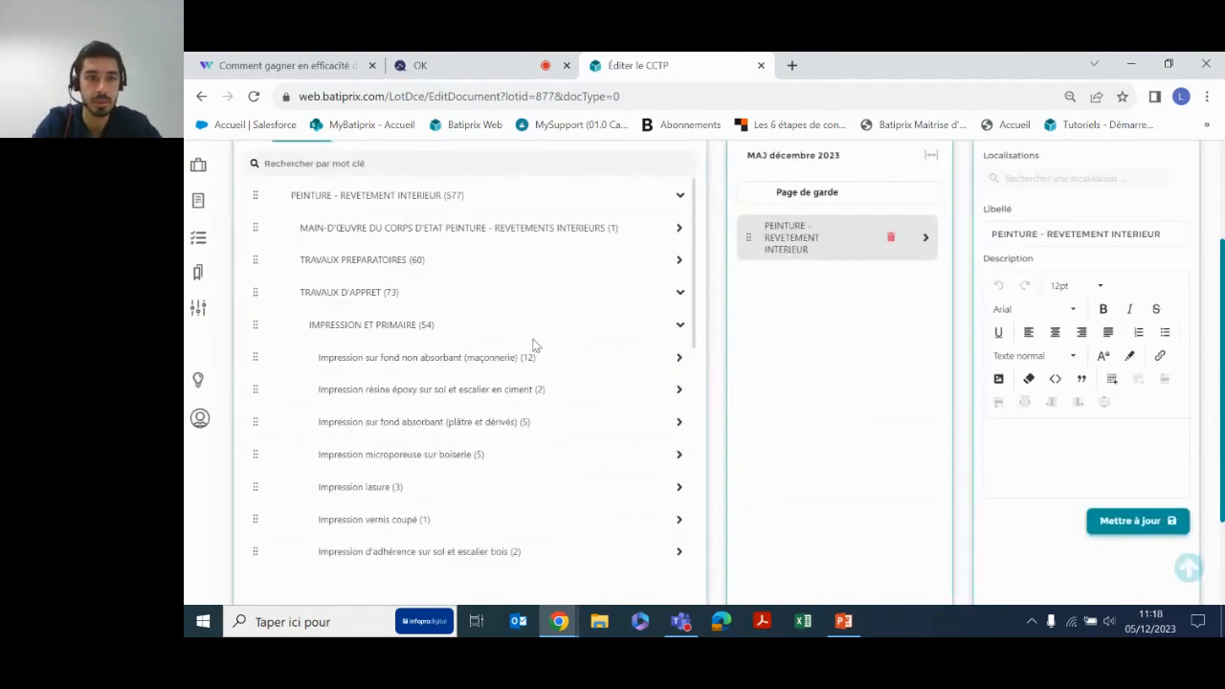
pyautogui.click(679, 359)
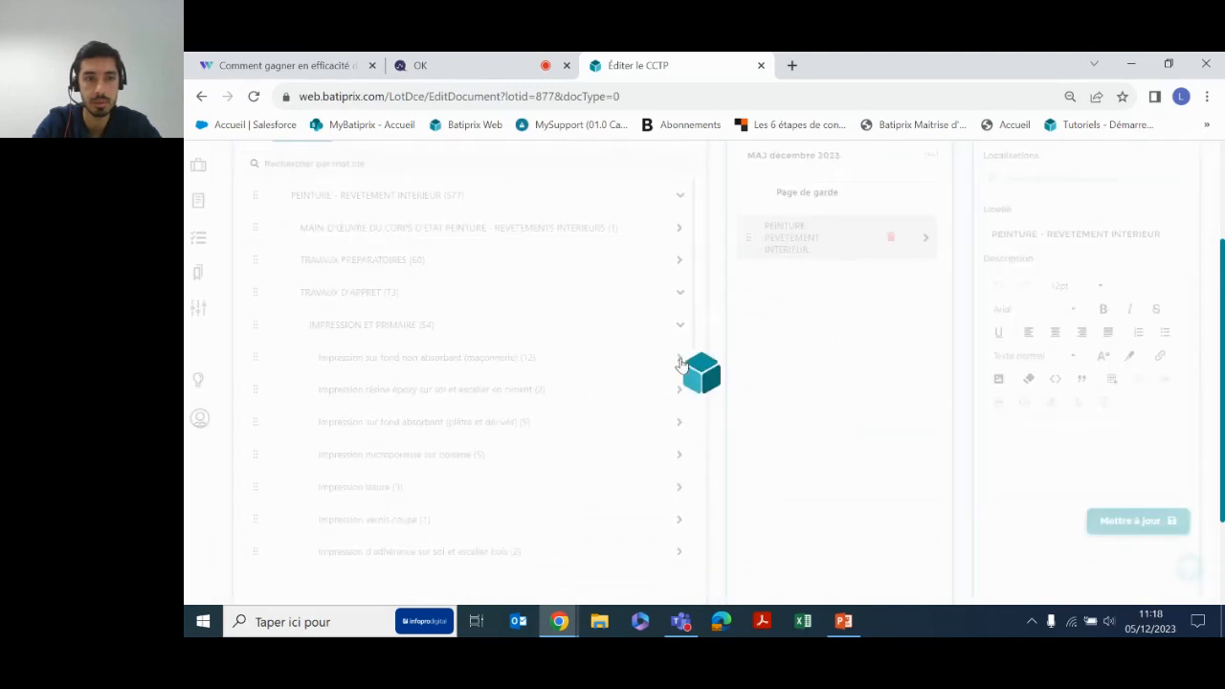
pyautogui.click(679, 391)
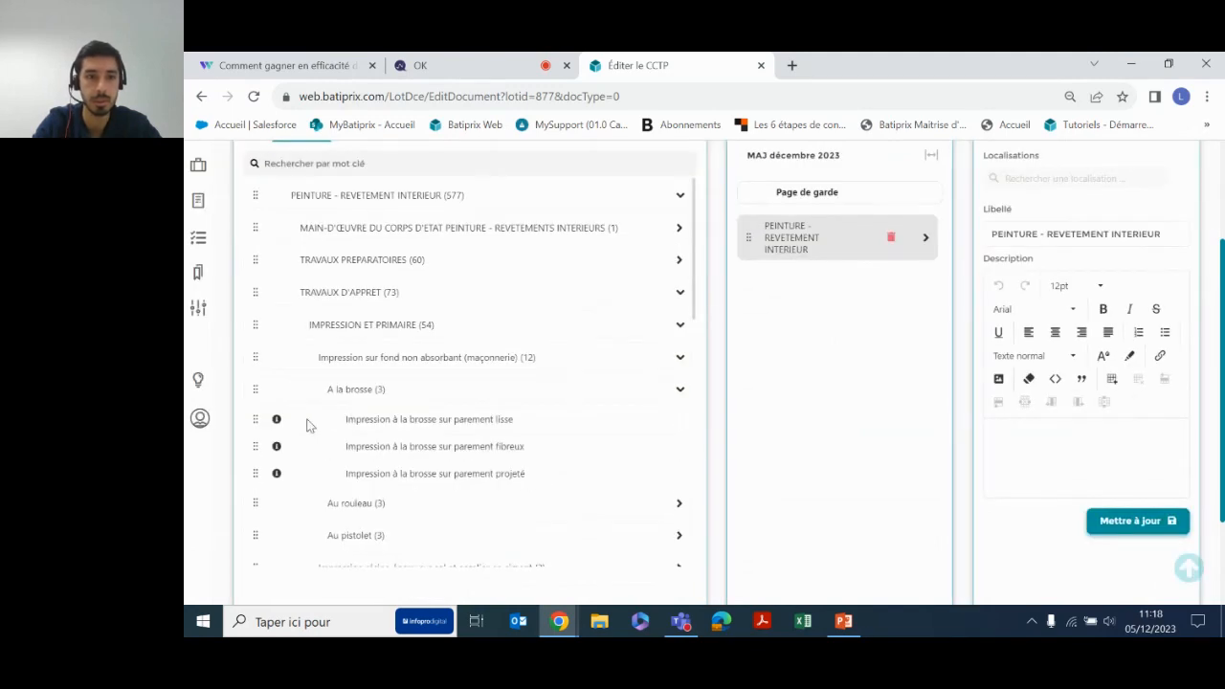
pyautogui.moveTo(250, 418); pyautogui.dragTo(810, 290)
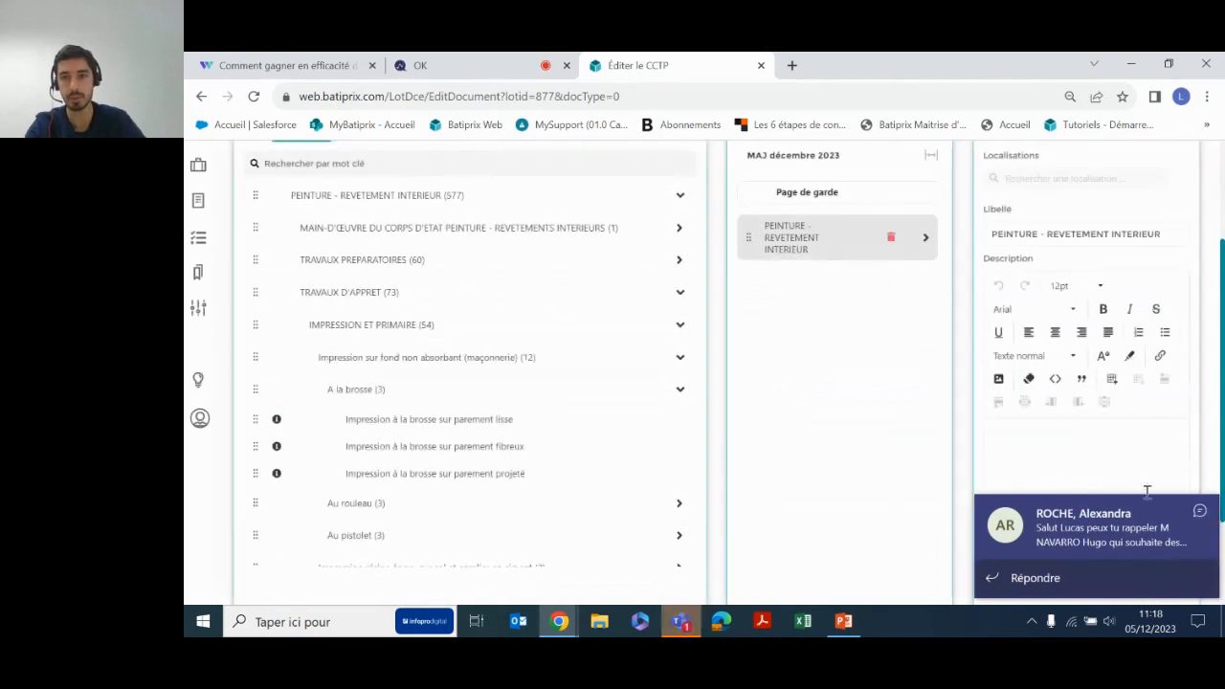
# Dismiss the chat notification and add "Impression au rouleau sur parement lisse" from the Au rouleau group to the CCTP composition.
pyautogui.click(1200, 512)
pyautogui.scroll(-1, 612, 459)
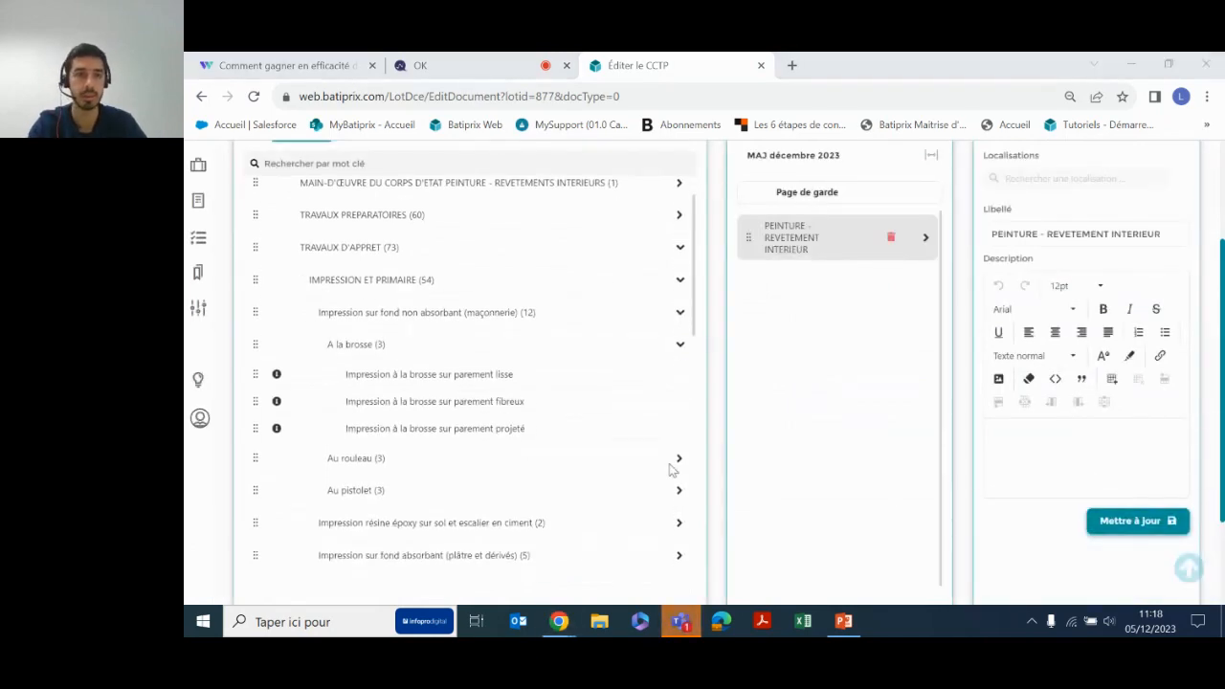
pyautogui.click(678, 460)
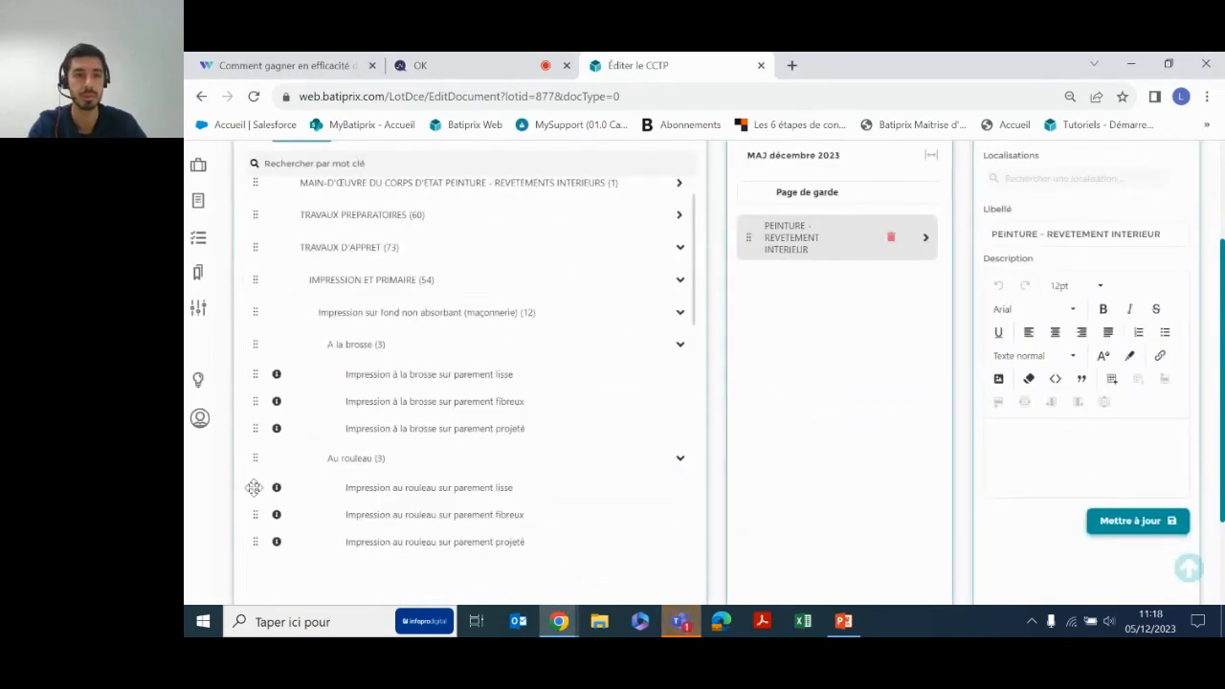
pyautogui.moveTo(253, 487); pyautogui.dragTo(757, 300)
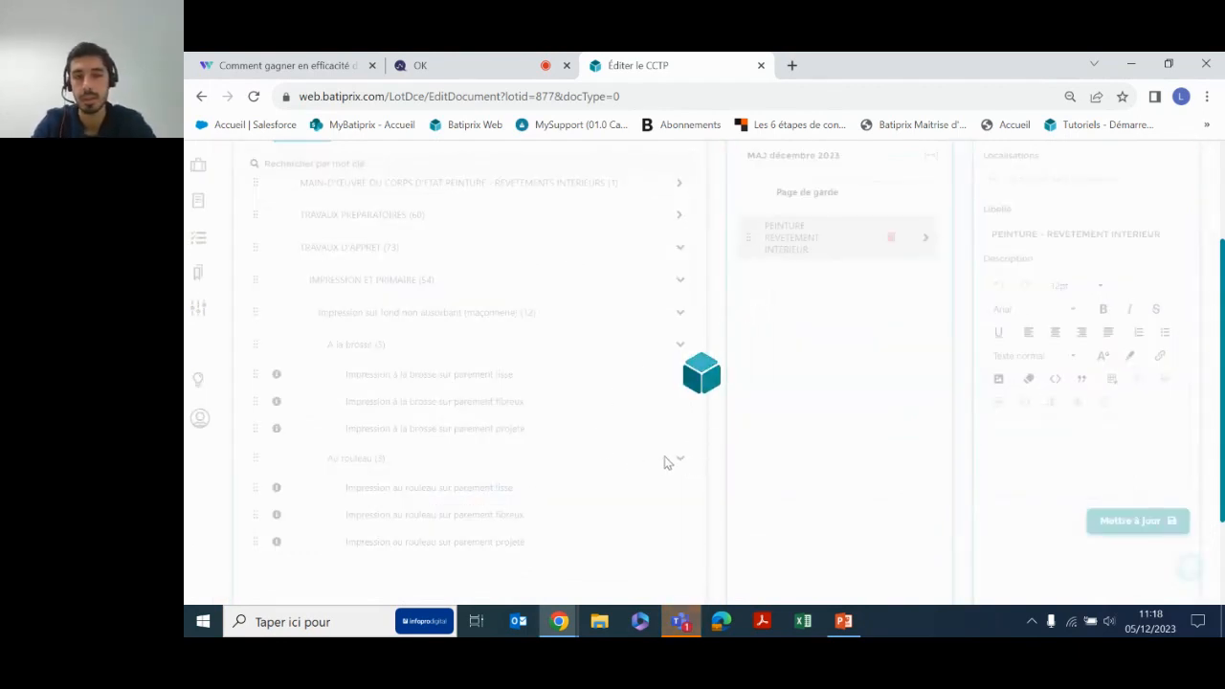
# Add "Peinture mate aqueuse à la brosse" from TRAVAUX DE FINITION PEINTURE, plaster, masonry and wood substrates, to the CCTP composition.
pyautogui.scroll(-1, 590, 440)
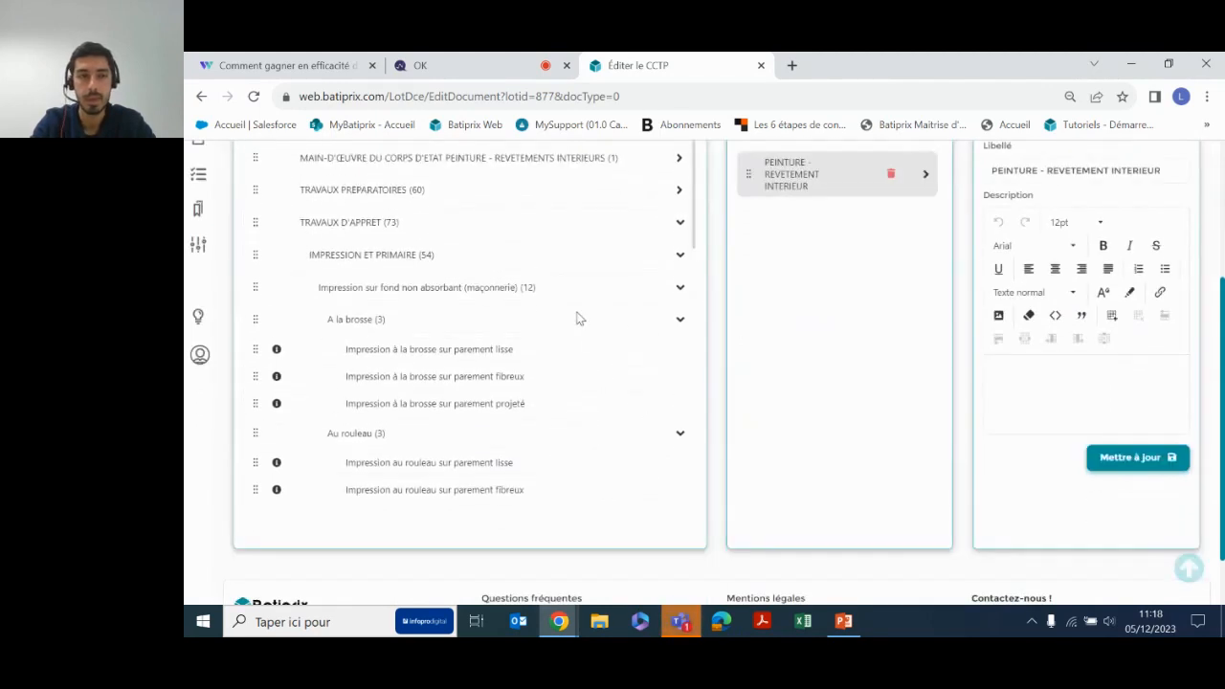
pyautogui.click(679, 231)
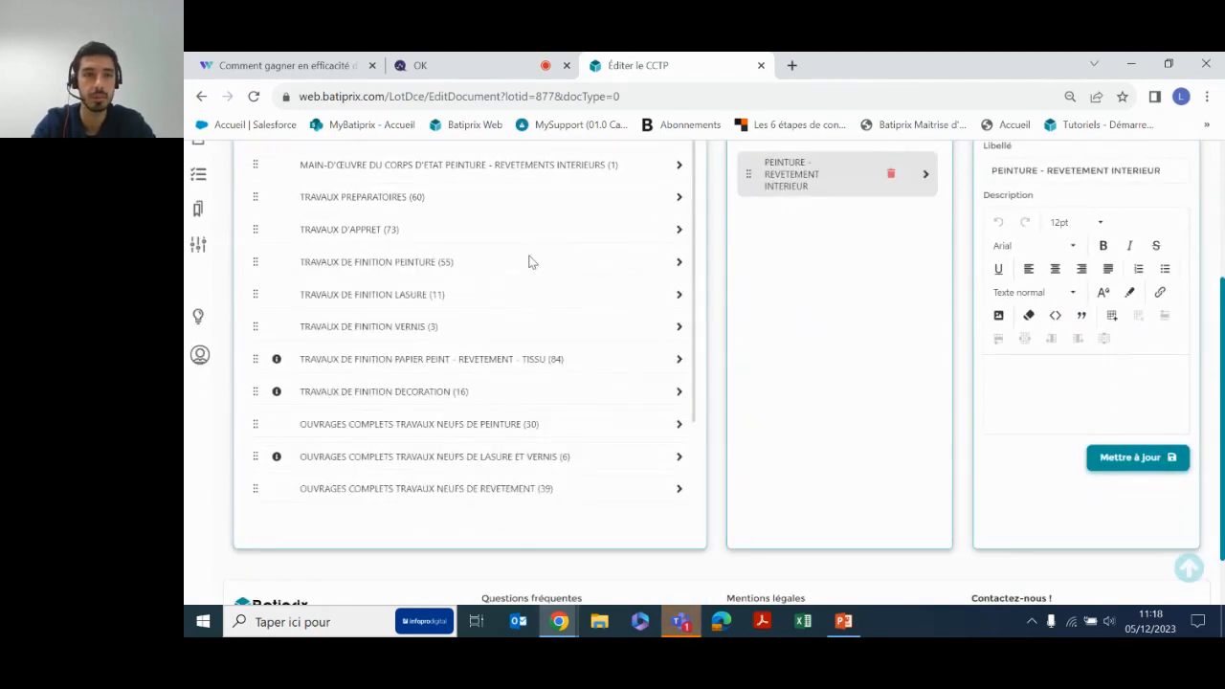
pyautogui.click(679, 264)
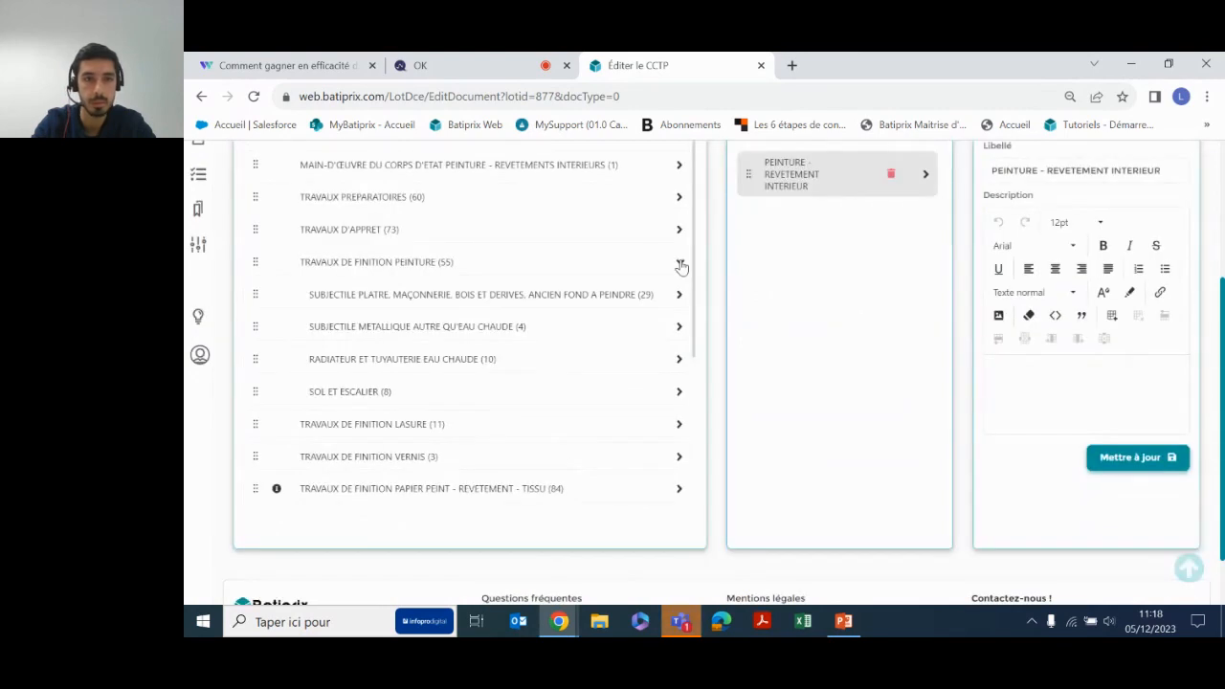
pyautogui.scroll(1, 478, 398)
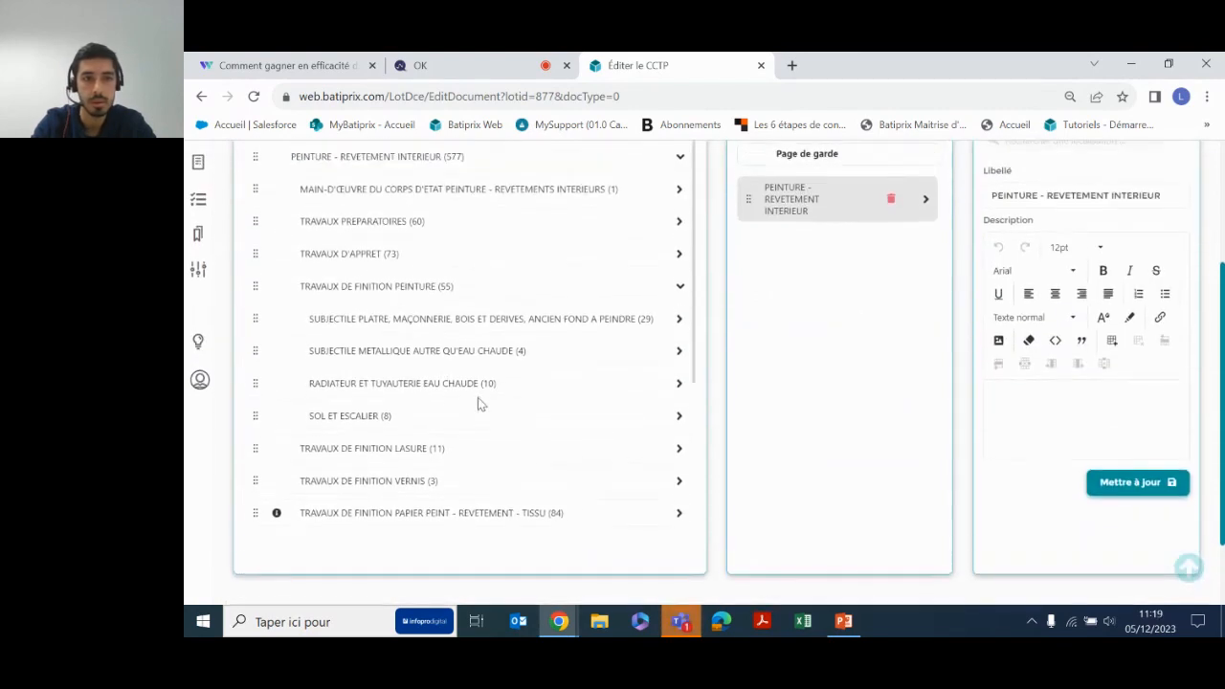
pyautogui.click(678, 320)
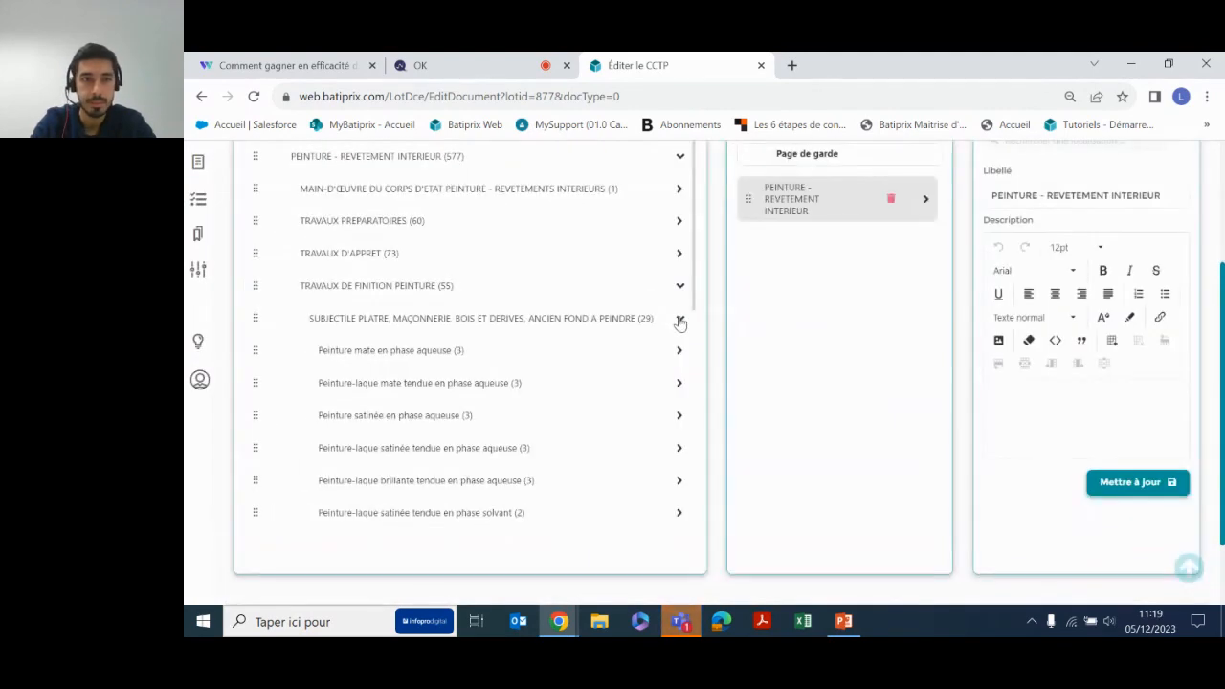
pyautogui.click(680, 351)
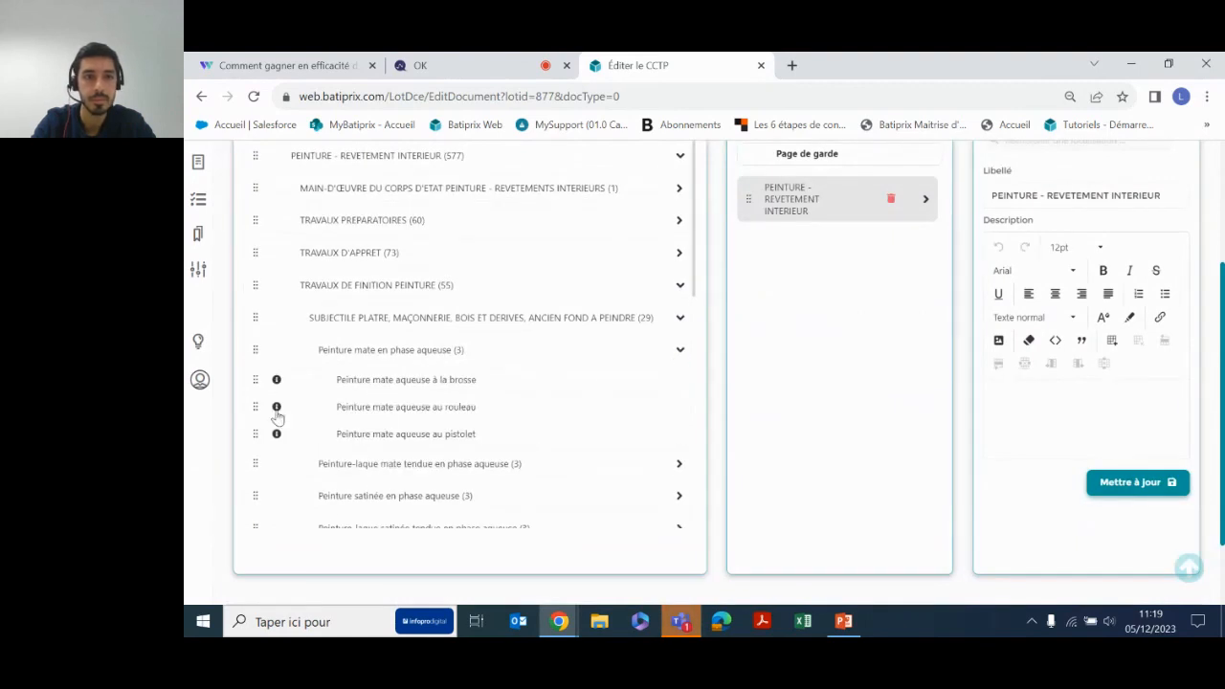
pyautogui.moveTo(255, 382); pyautogui.dragTo(773, 269)
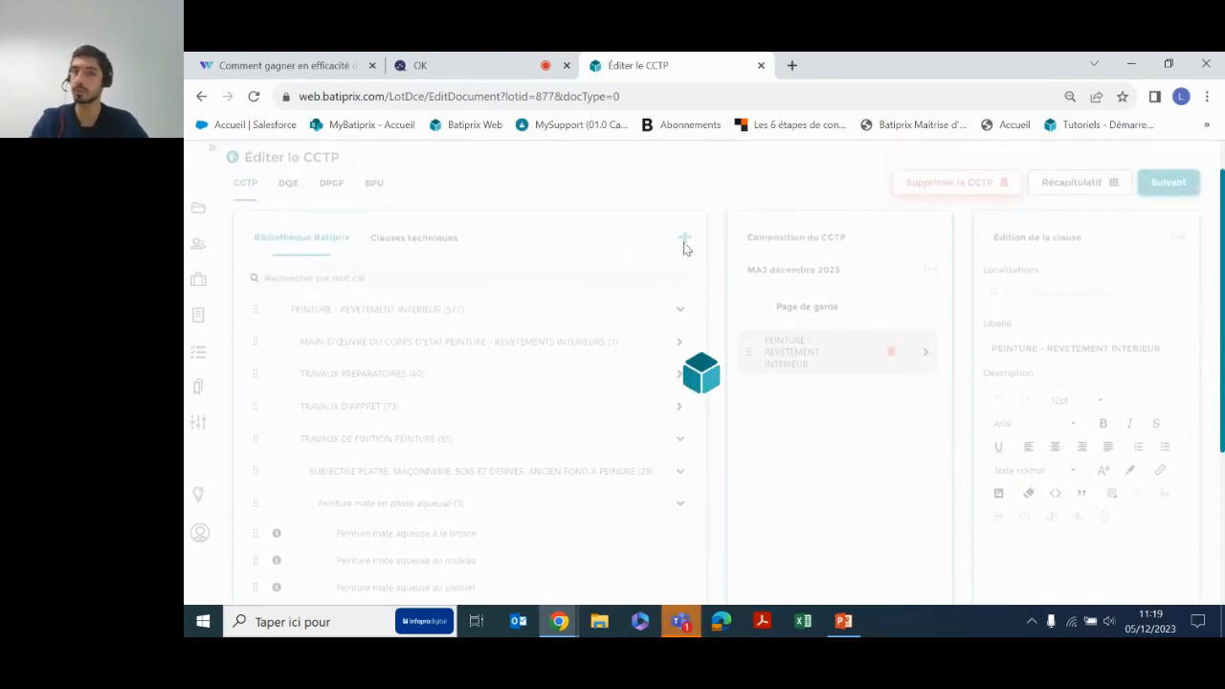
# Restore the library pane to its normal width and review the composed clauses and works in the Récapitulatif overview.
pyautogui.click(684, 244)
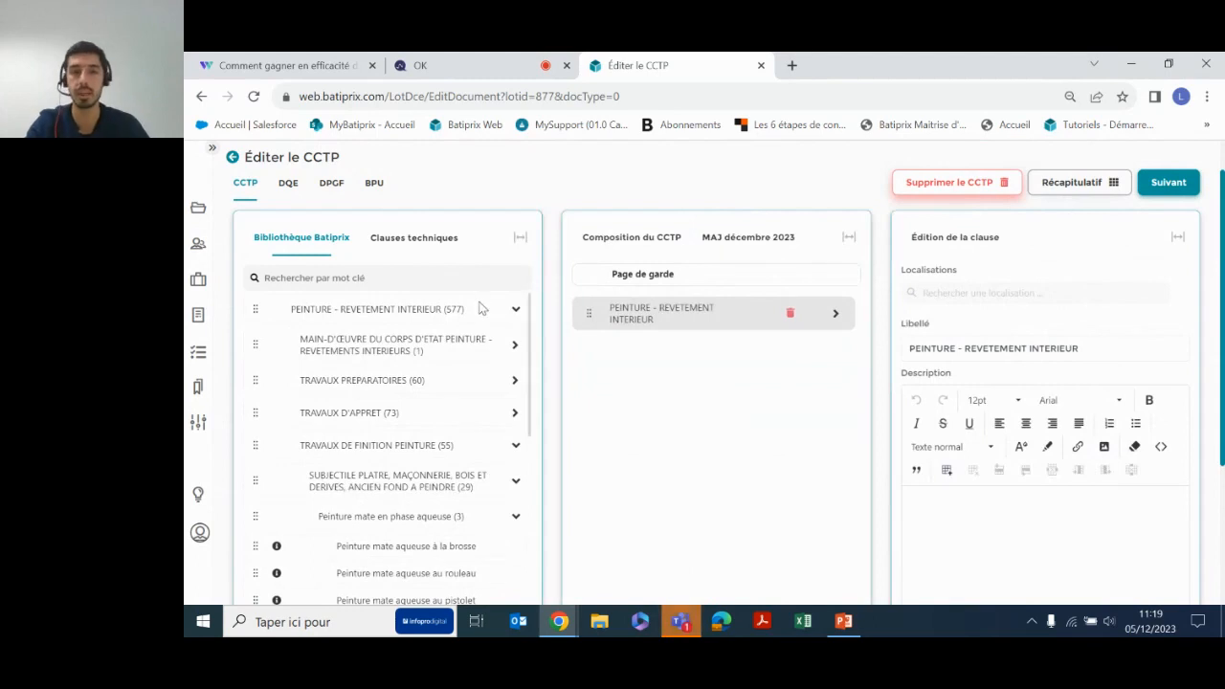
pyautogui.click(1065, 187)
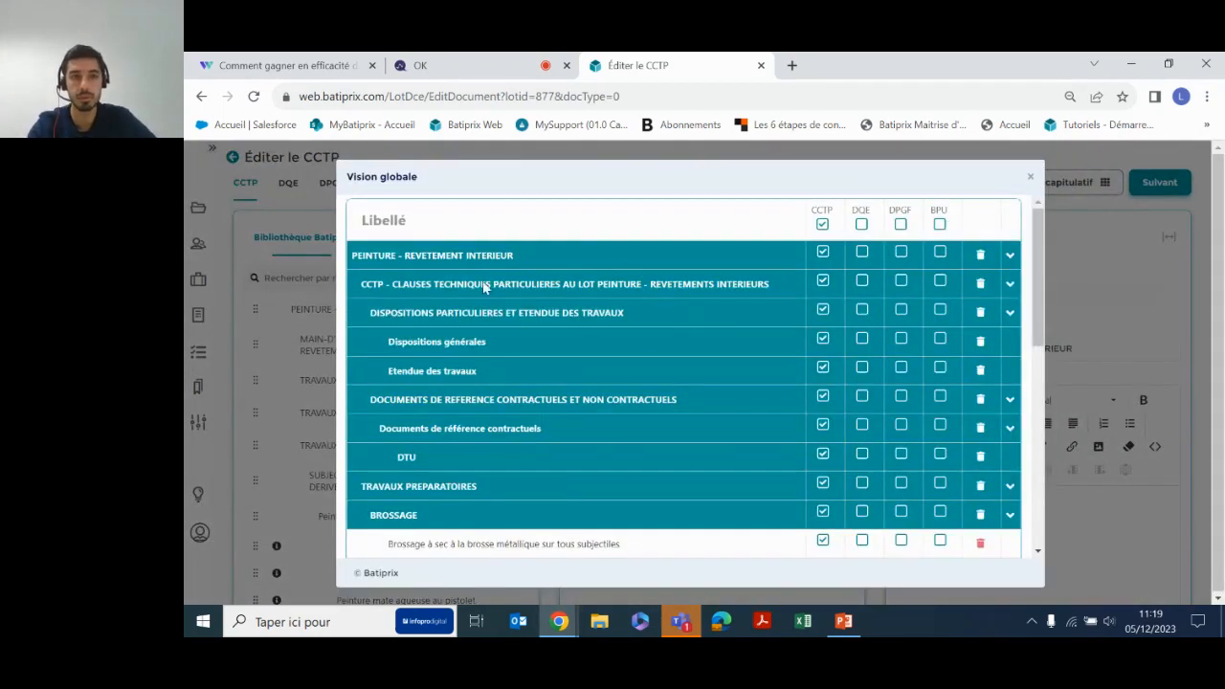
pyautogui.scroll(-2, 661, 431)
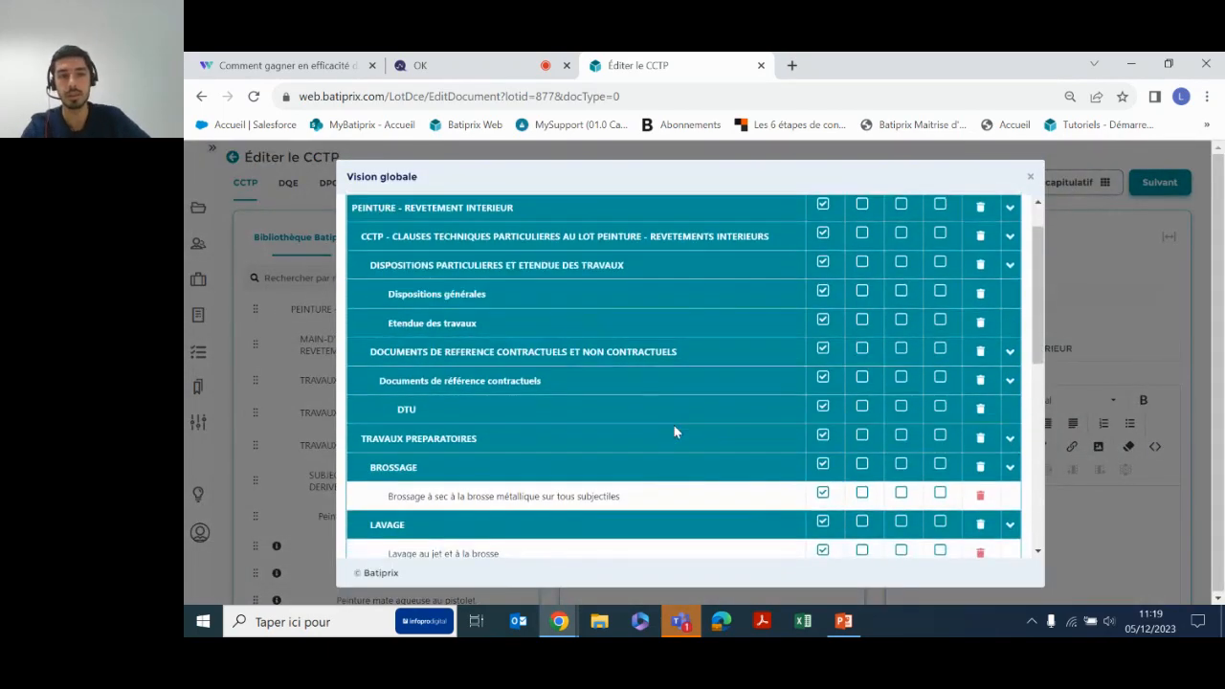
pyautogui.scroll(-4, 659, 450)
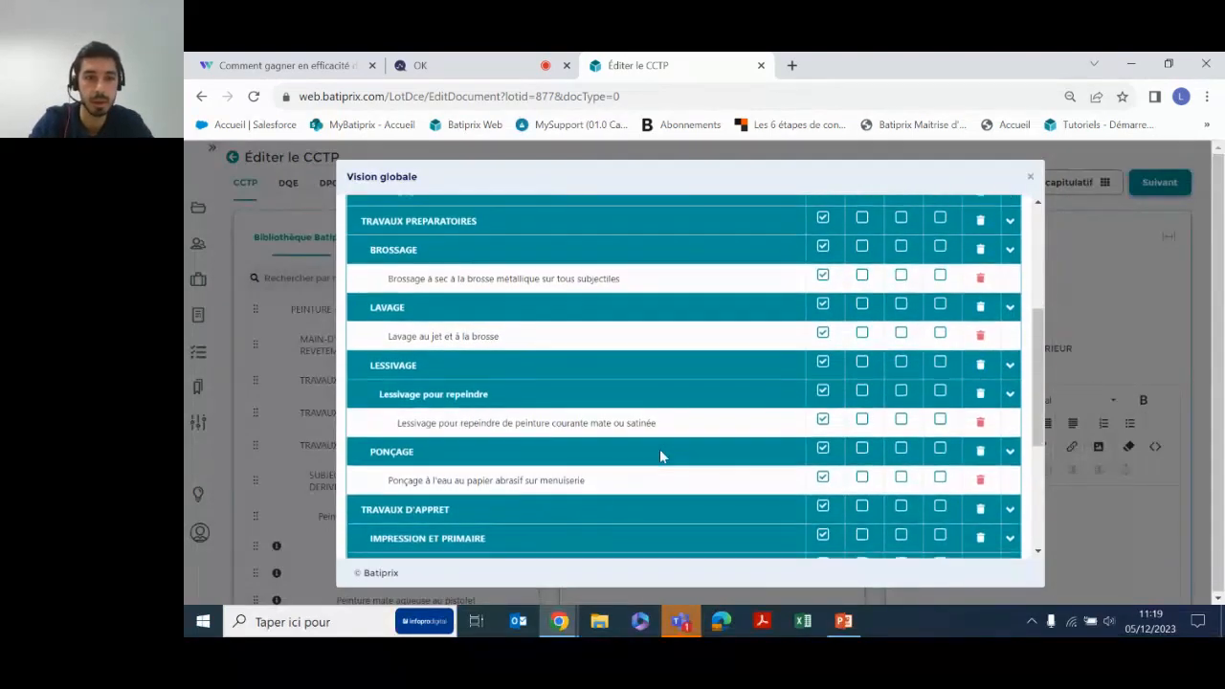
pyautogui.scroll(6, 751, 484)
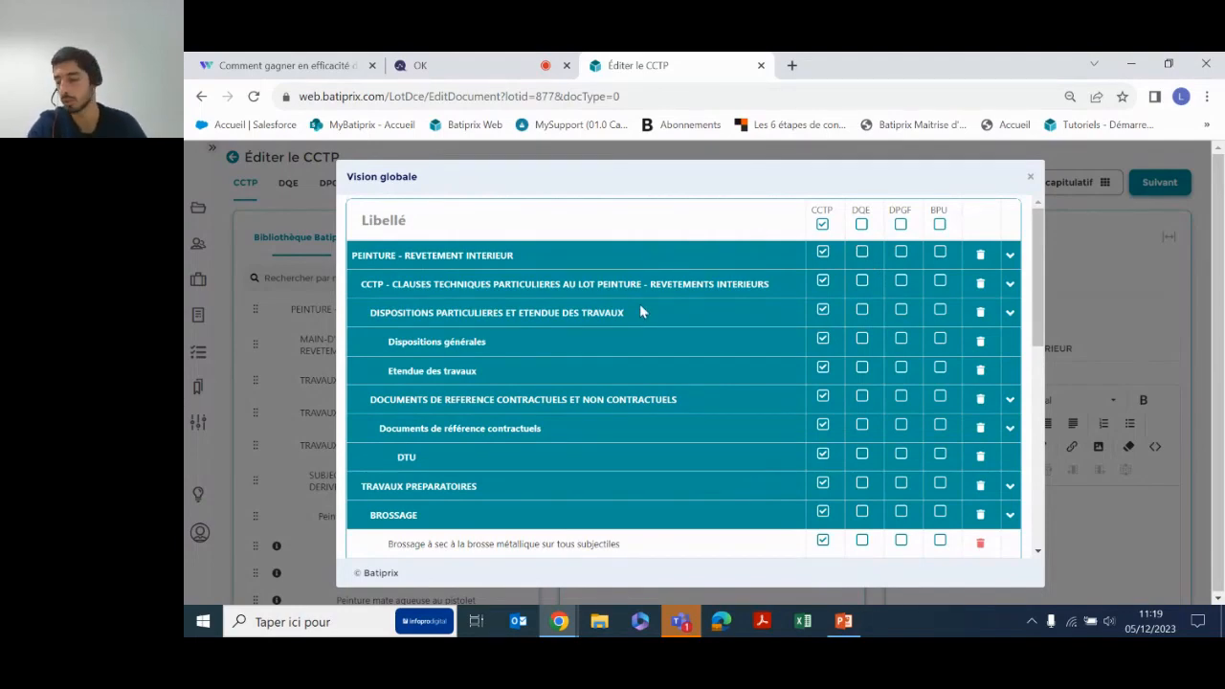
# Include all headings and works in the DQE, DPGF and BPU documents.
pyautogui.click(861, 225)
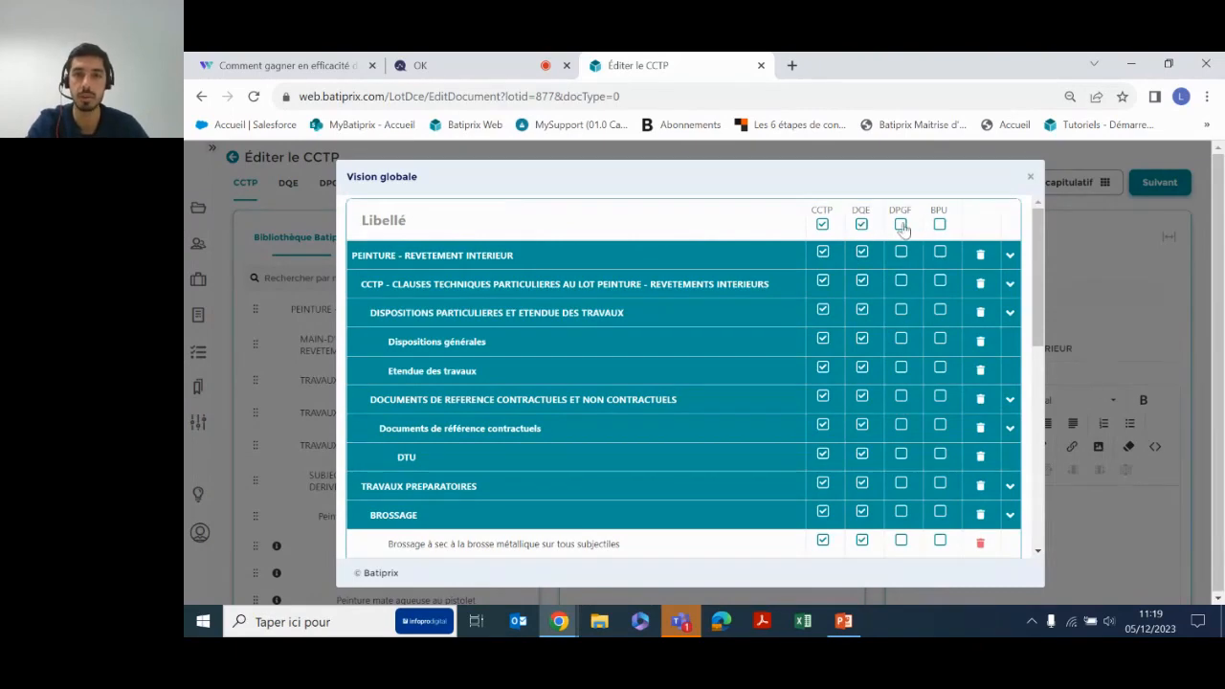
pyautogui.click(939, 224)
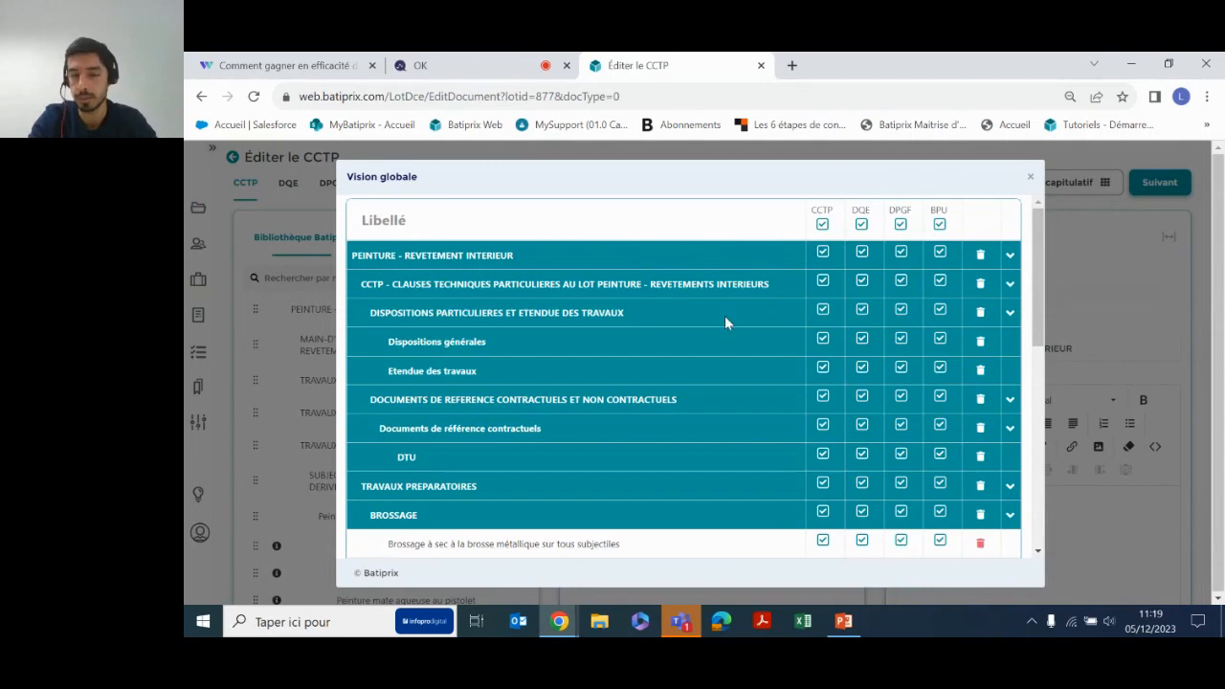
pyautogui.scroll(-3, 724, 316)
pyautogui.scroll(1, 724, 322)
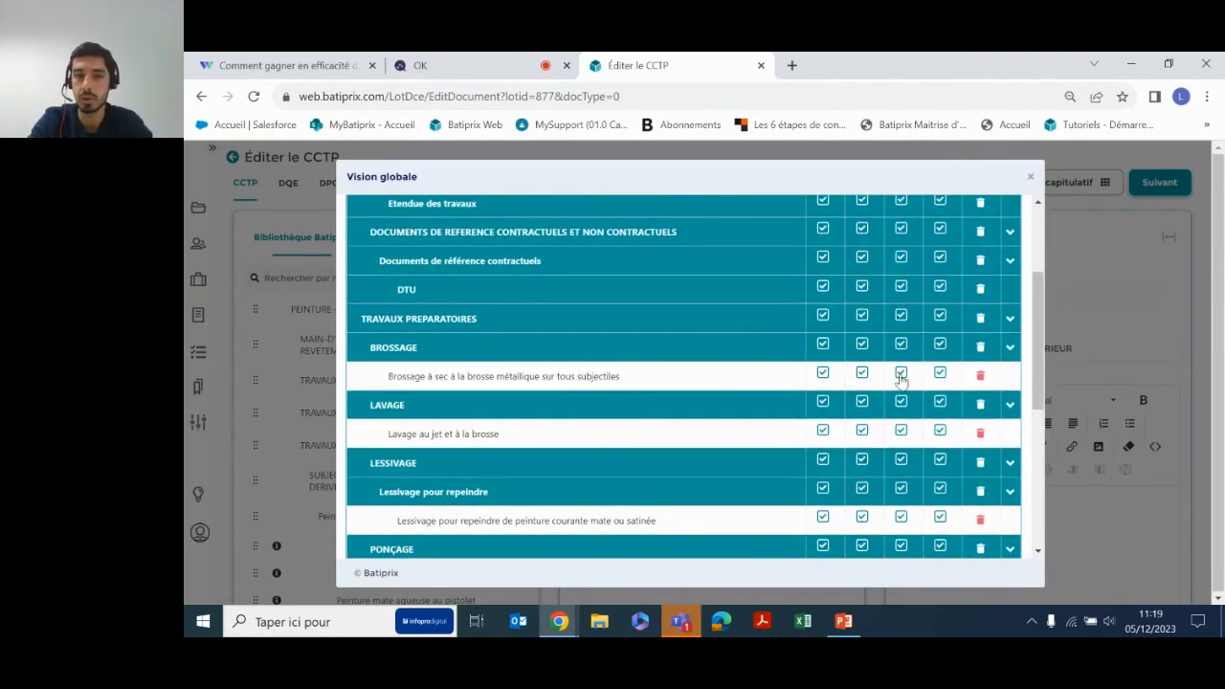
pyautogui.scroll(3, 629, 278)
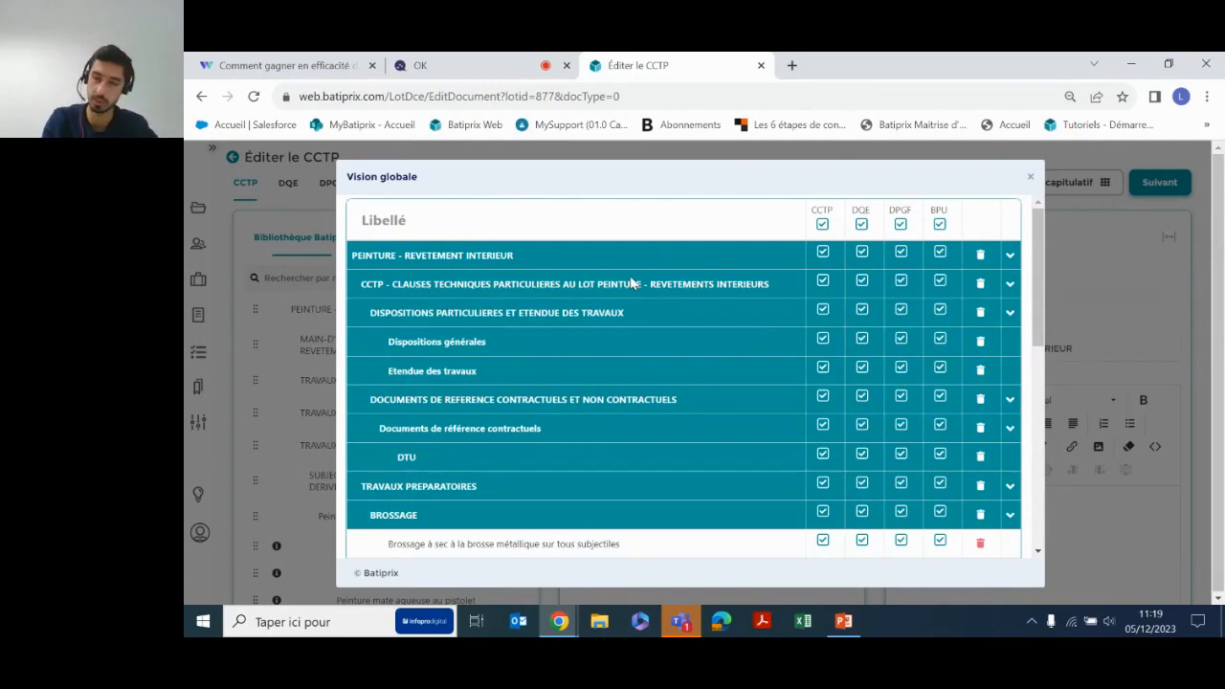
# Exclude the CCTP technical clauses branch from the DQE, DPGF and BPU, and close the overview.
pyautogui.scroll(-1, 872, 407)
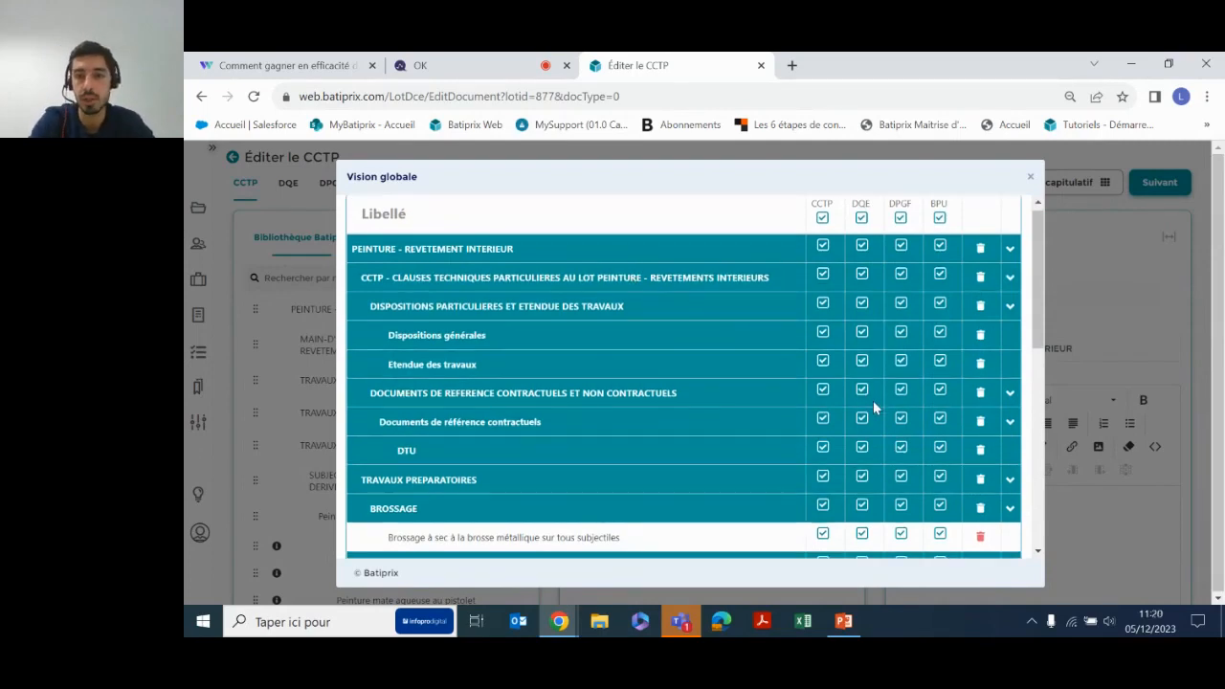
pyautogui.scroll(-1, 872, 402)
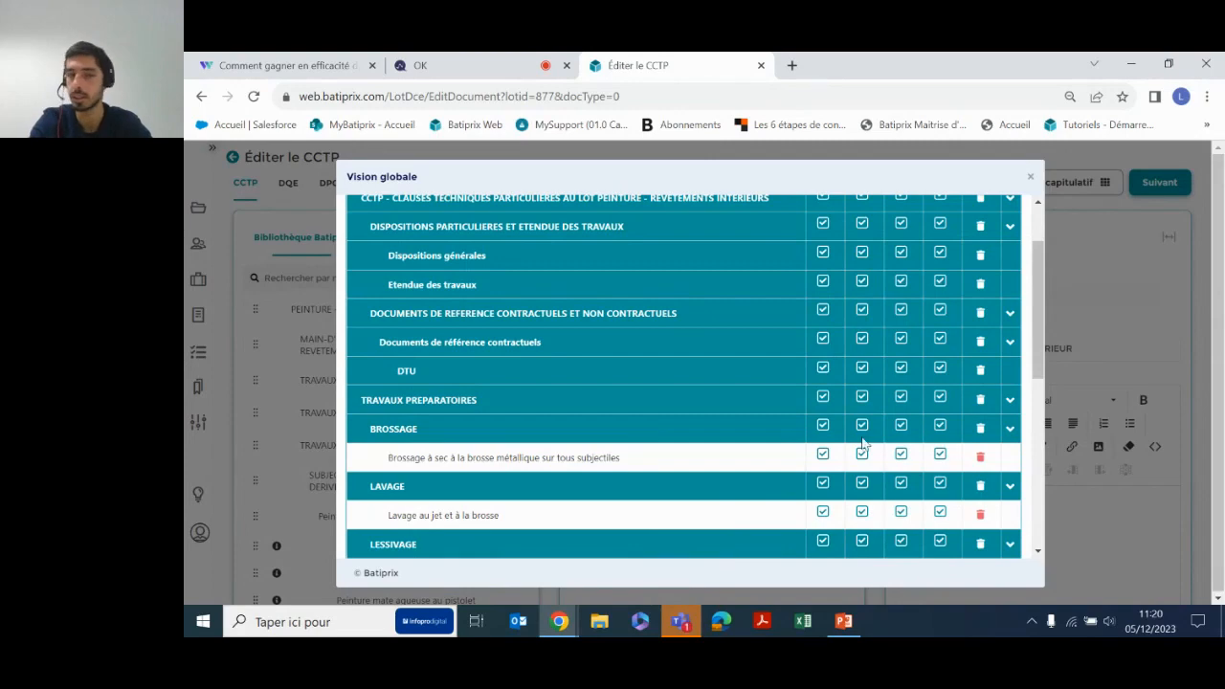
pyautogui.scroll(1, 861, 442)
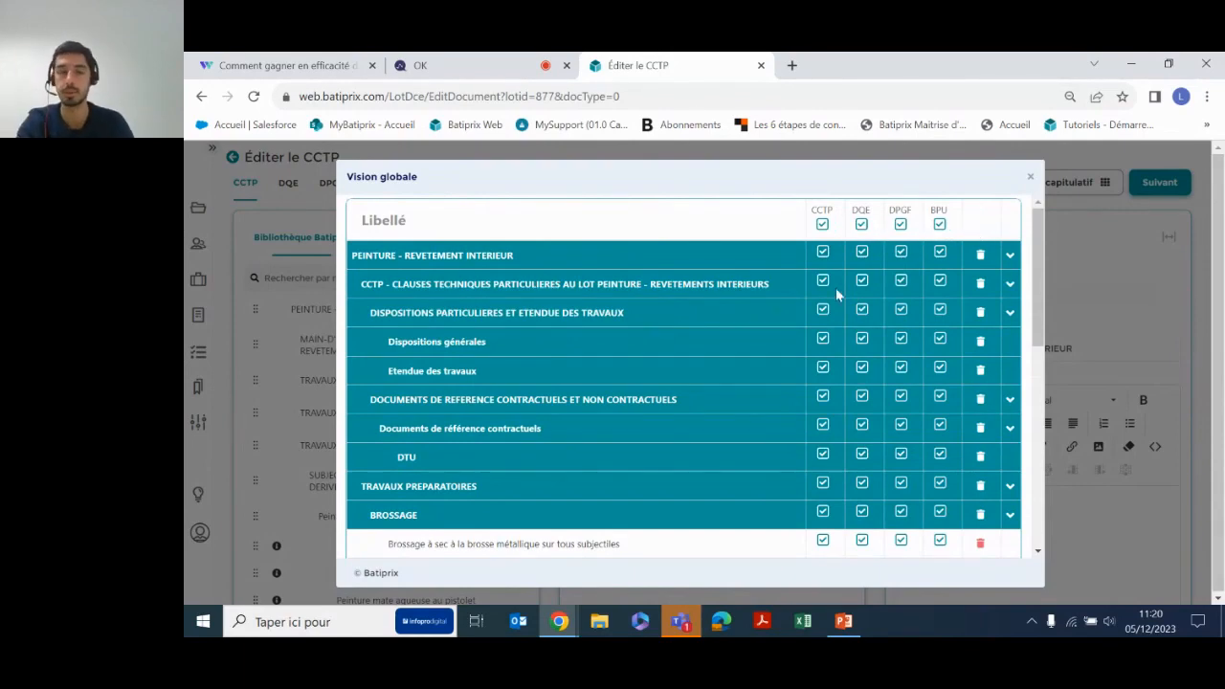
pyautogui.click(940, 284)
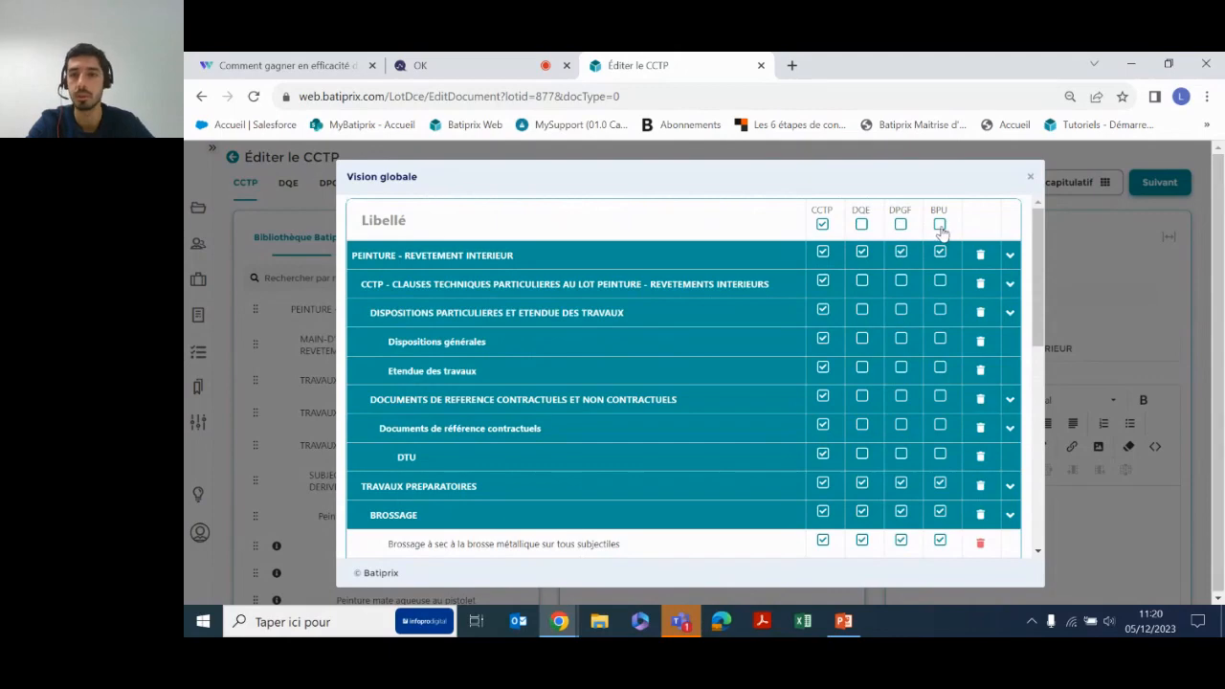
pyautogui.scroll(-1, 938, 290)
pyautogui.scroll(1, 938, 290)
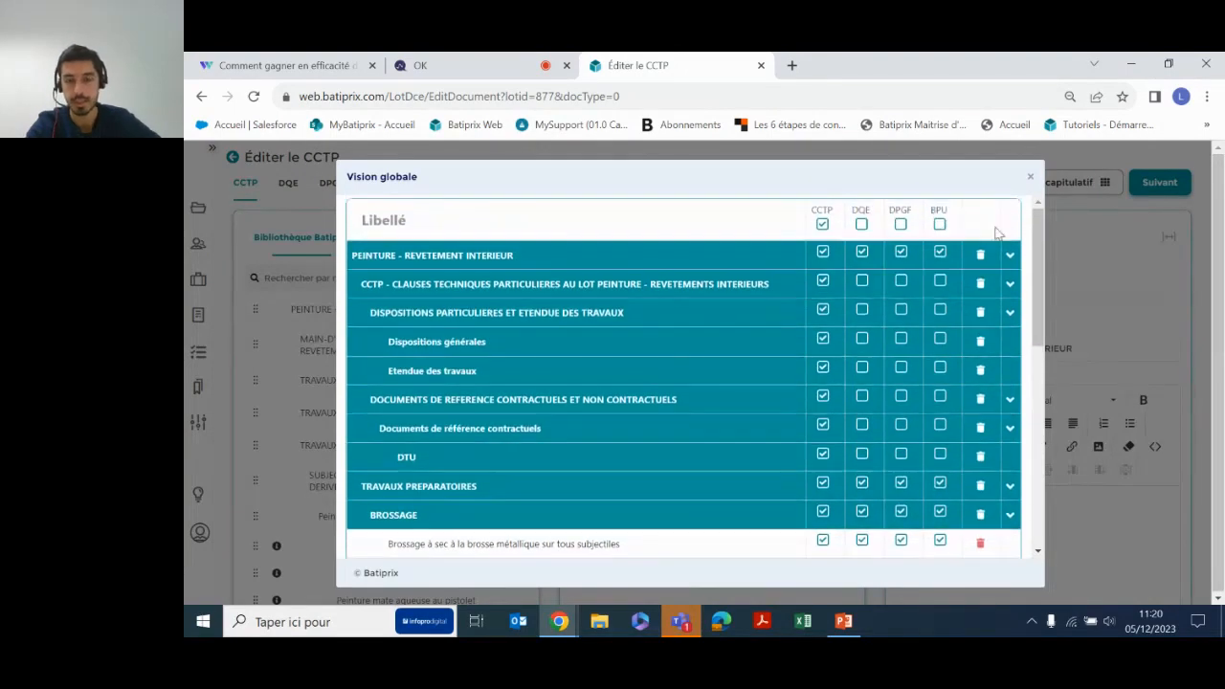
pyautogui.click(1028, 179)
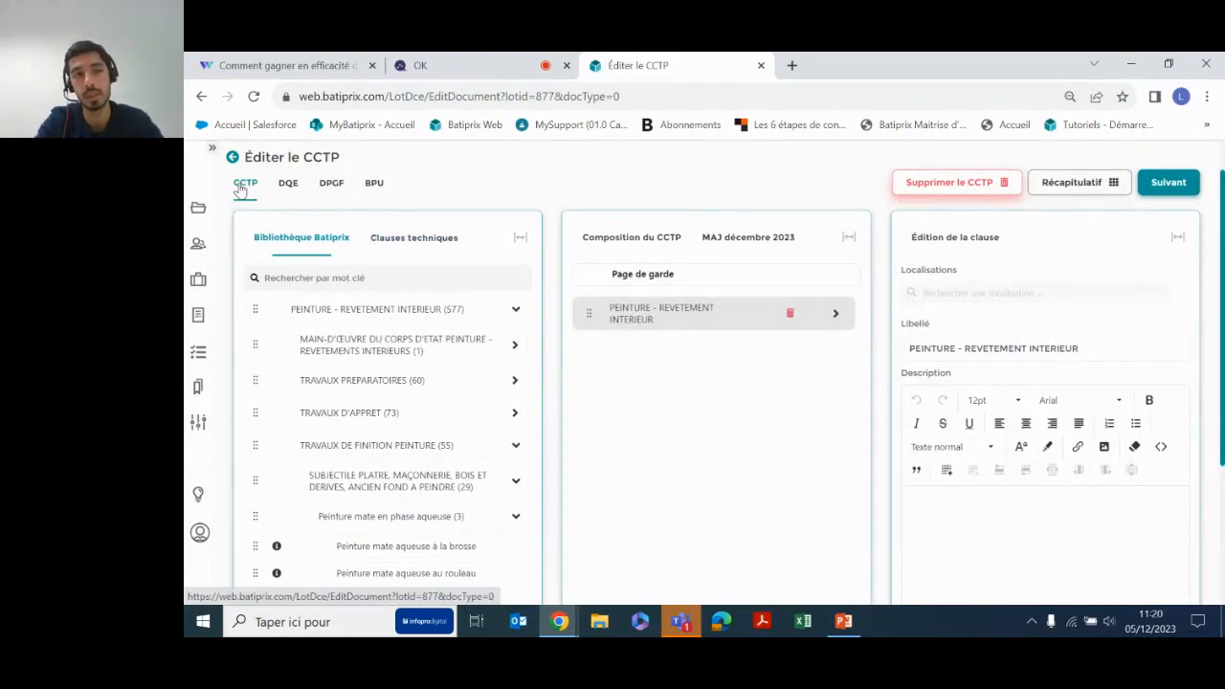
# In the DPGF, expand TRAVAUX PREPARATOIRES and BROSSAGE, and set the quantity of "Brossage à sec à la brosse métallique sur tous subjectiles" to 30 m².
pyautogui.click(332, 187)
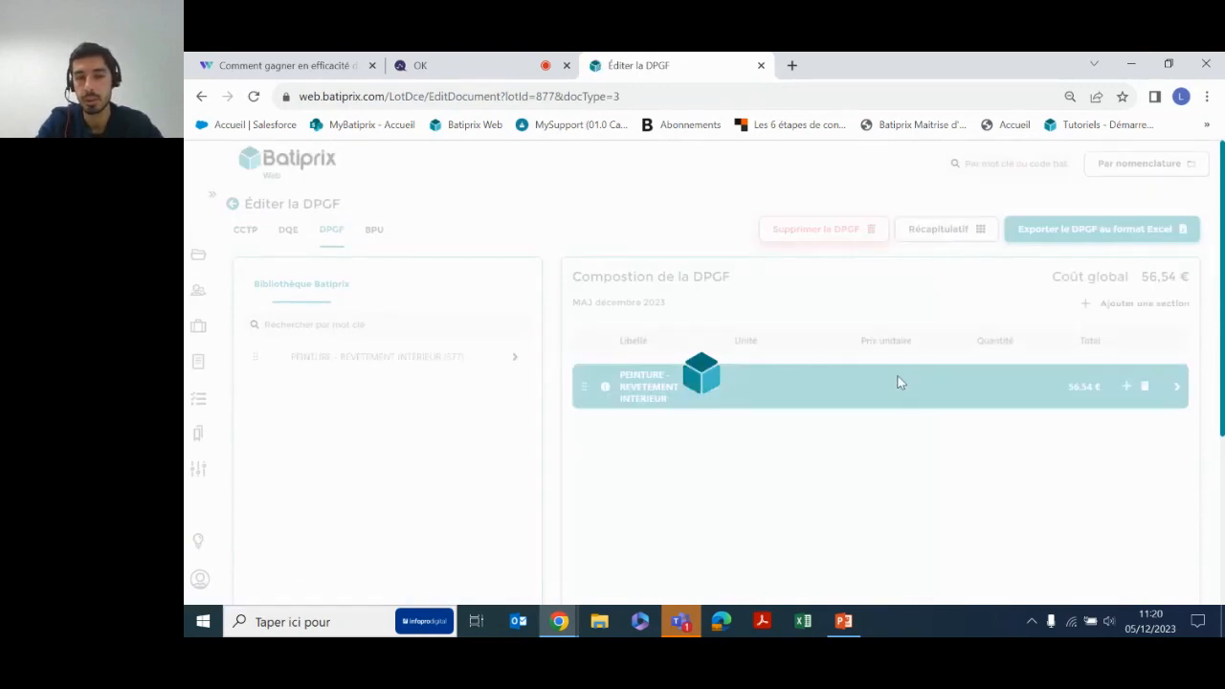
pyautogui.click(1177, 389)
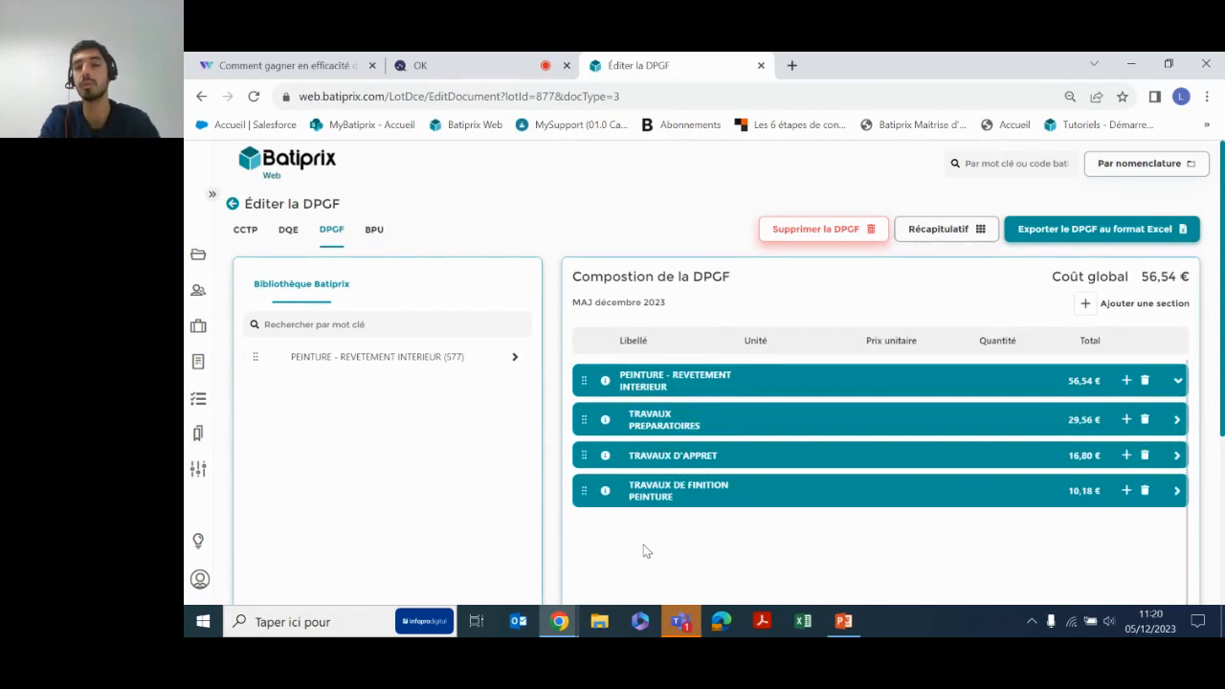
pyautogui.click(1176, 421)
pyautogui.rightClick(1179, 459)
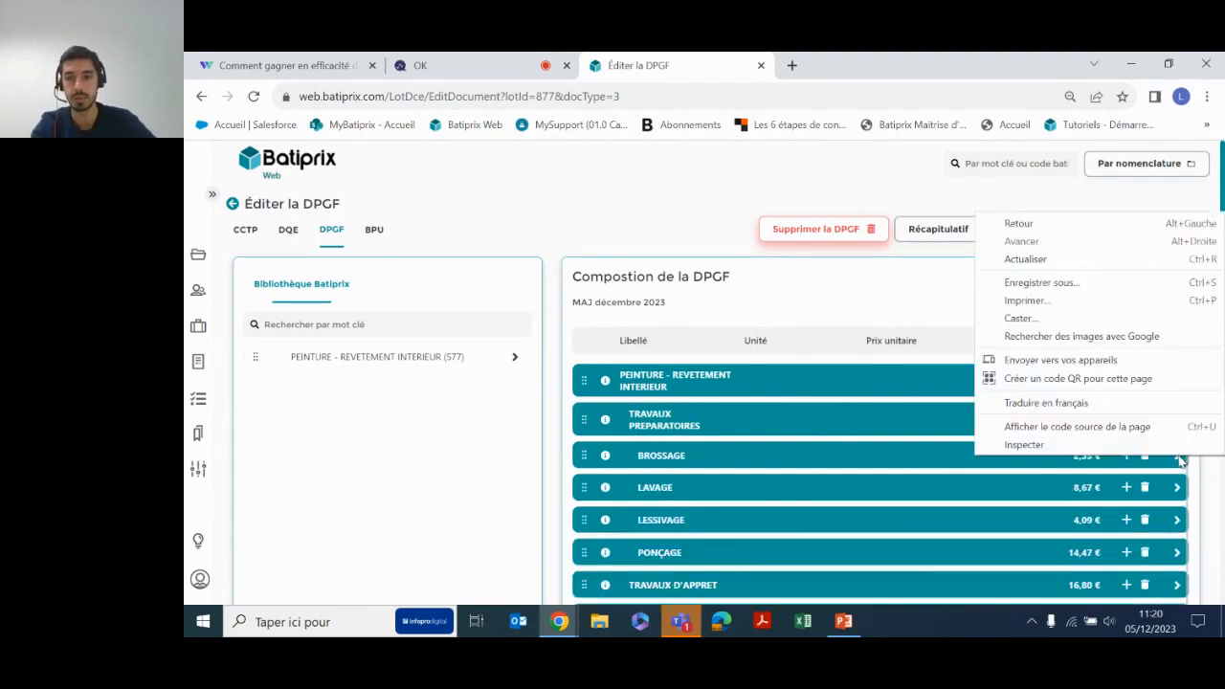
pyautogui.click(1177, 456)
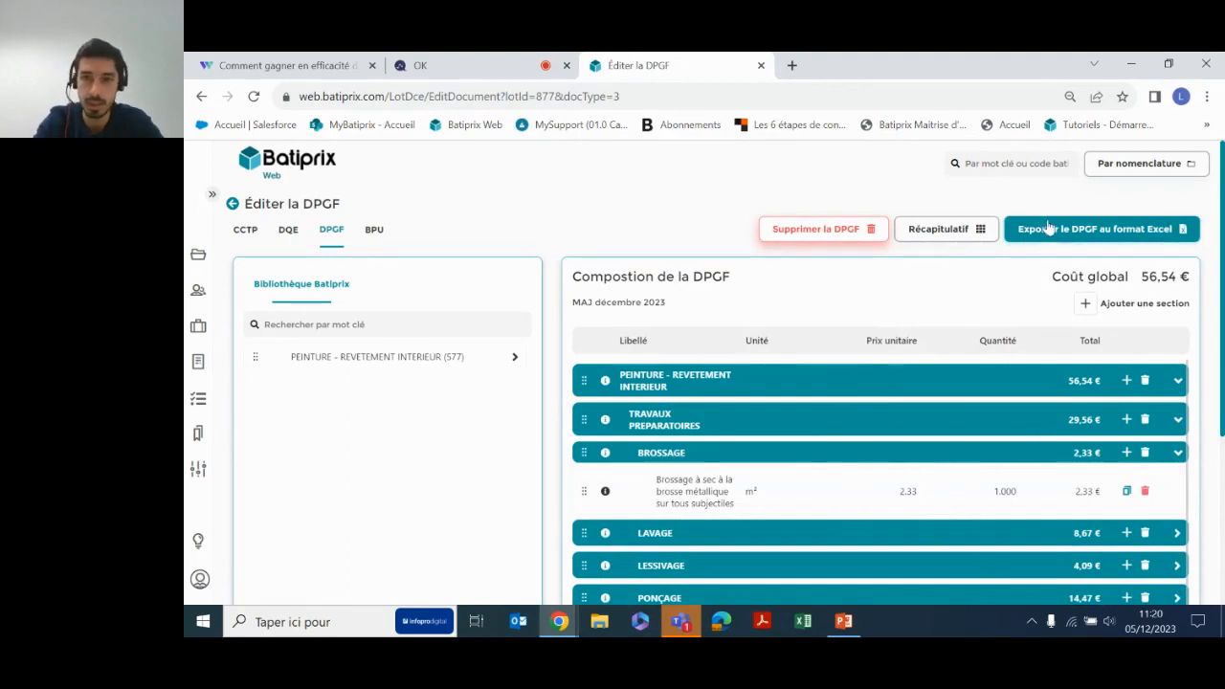
pyautogui.click(1008, 492)
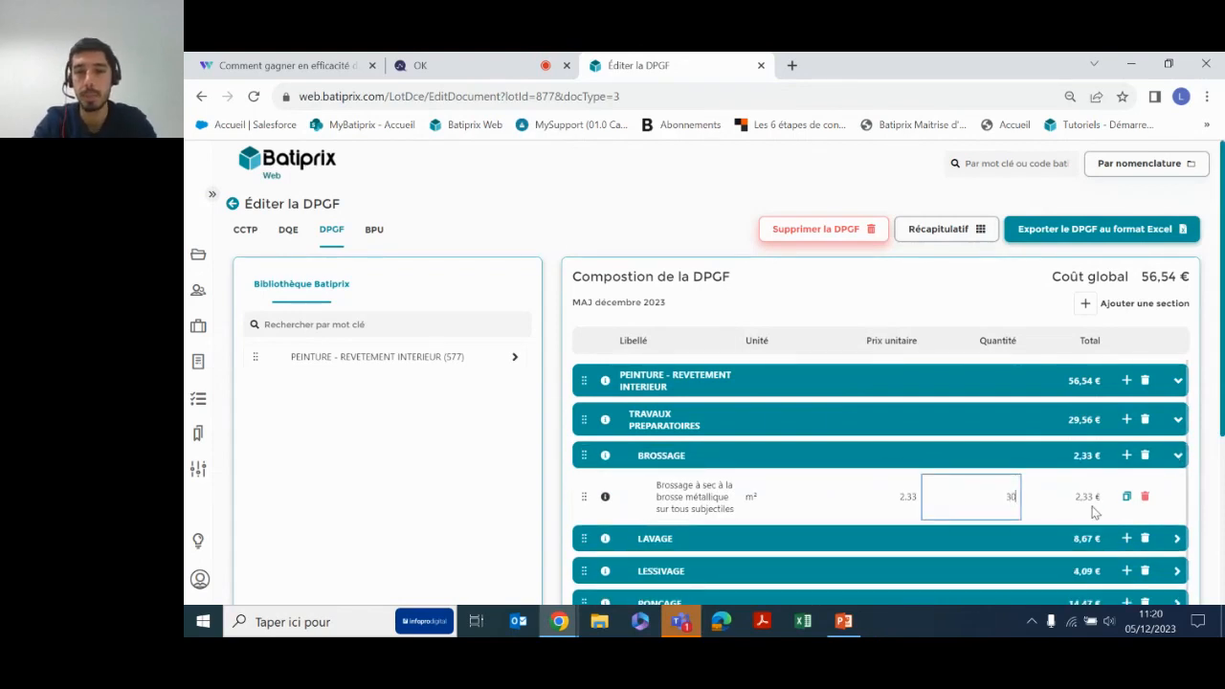
pyautogui.press('Return')
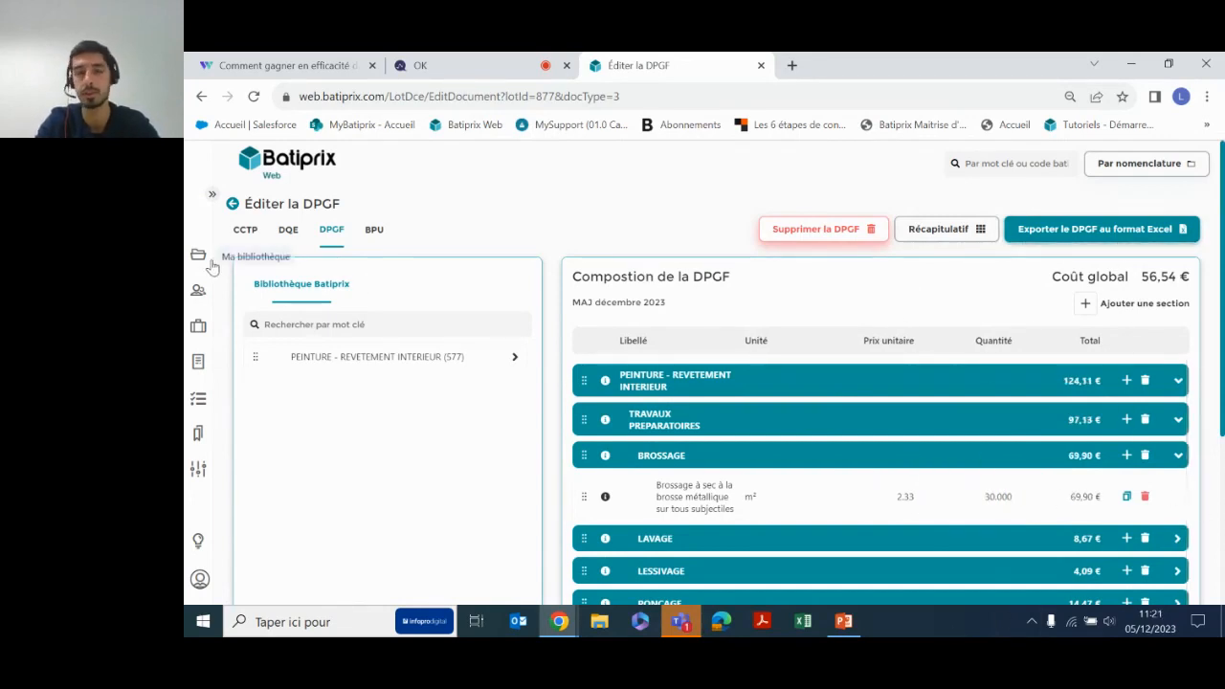
# Preview the CCTP document, return to its composition and save the Page de garde with the Maître d'œuvre option and existing project details.
pyautogui.click(246, 232)
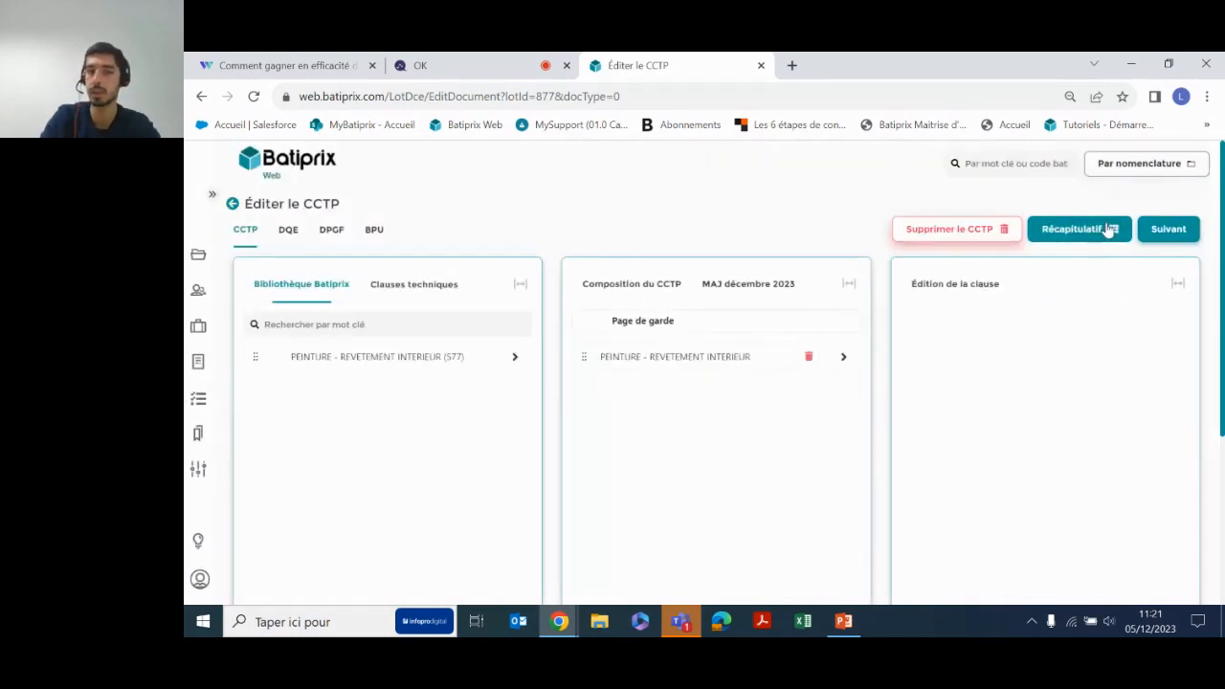
pyautogui.click(1177, 235)
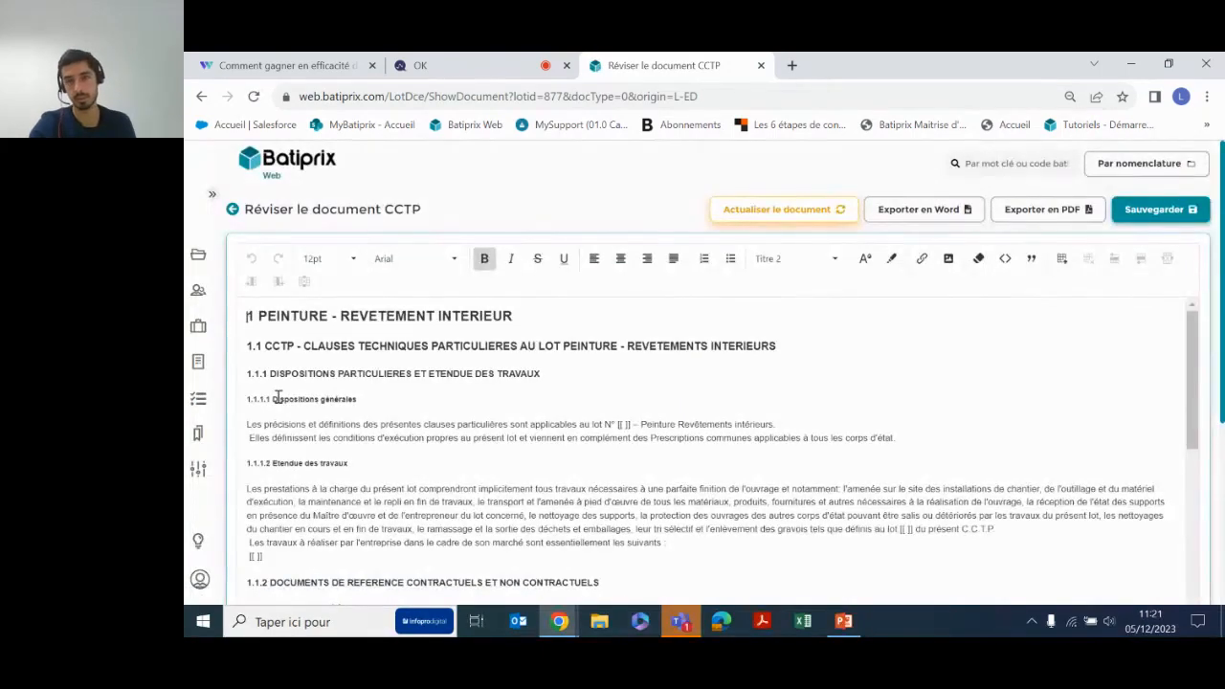
pyautogui.click(238, 214)
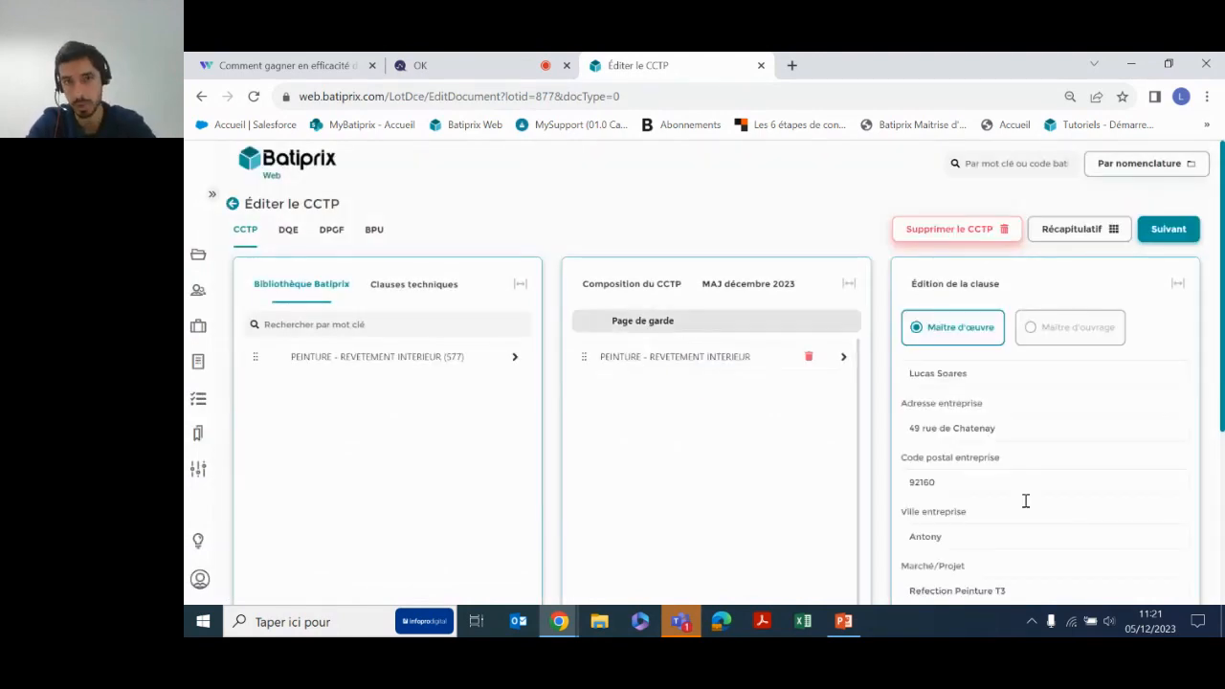
pyautogui.scroll(-1, 1121, 524)
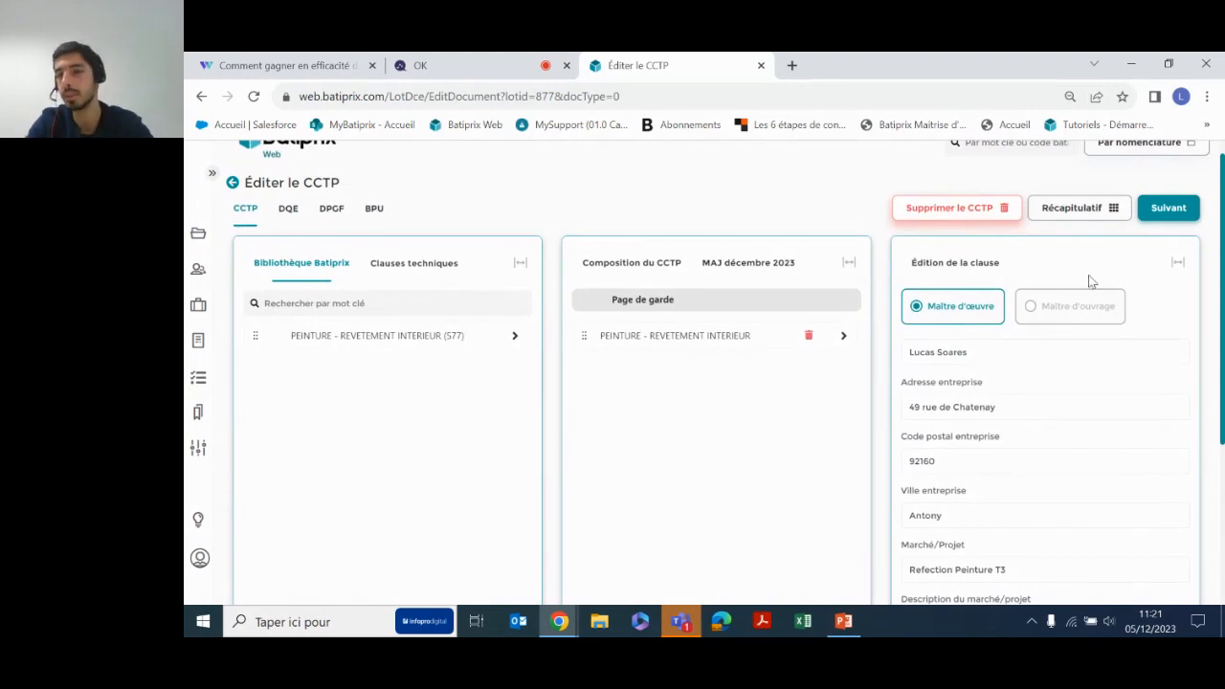
pyautogui.scroll(-2, 1114, 349)
pyautogui.scroll(-4, 1044, 443)
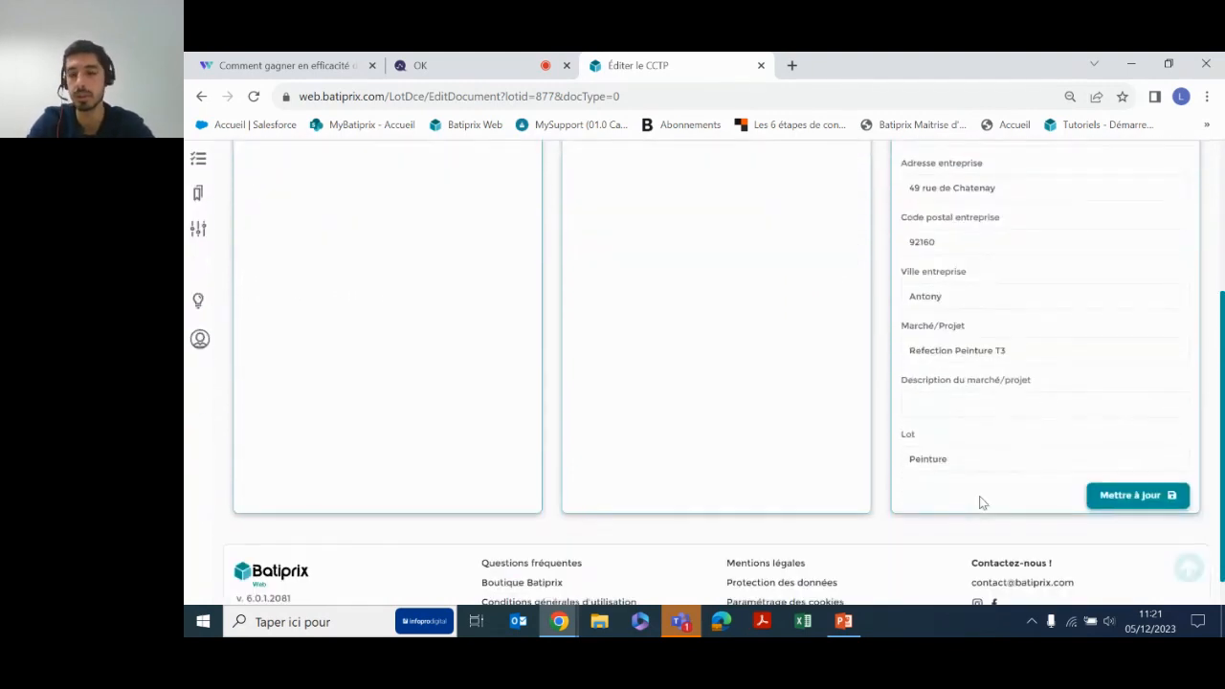
pyautogui.click(1126, 495)
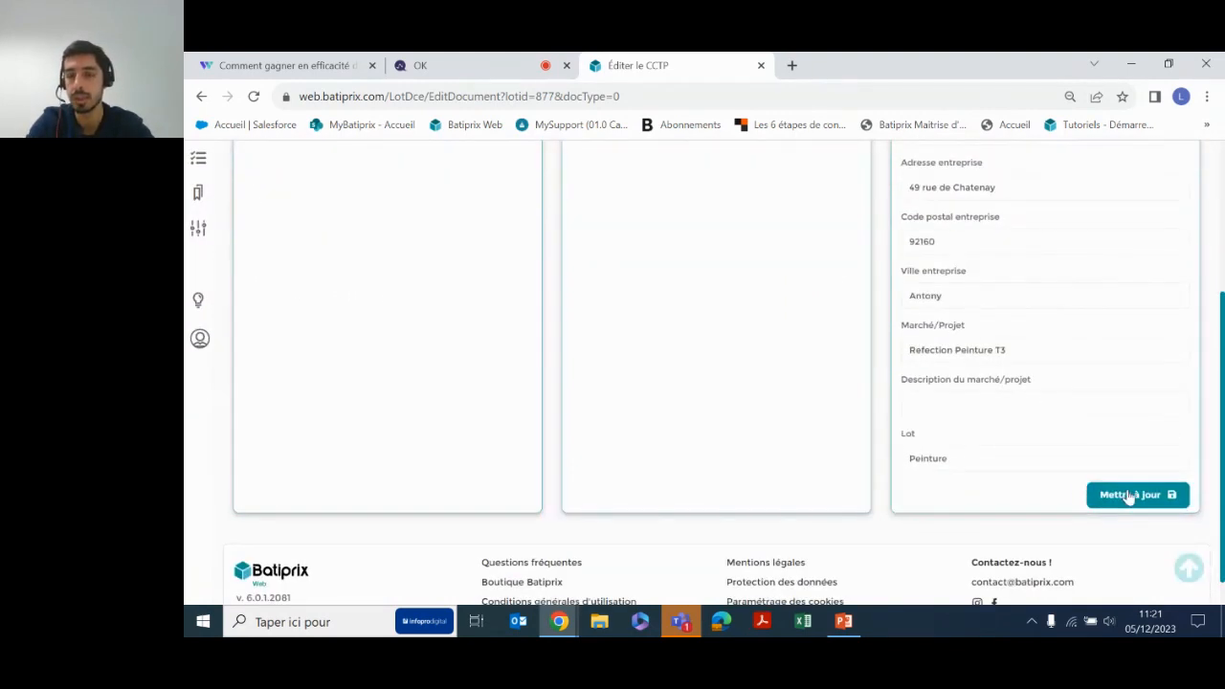
# Reopen the CCTP document for revision and refresh it from the updated composition data.
pyautogui.scroll(5, 1081, 335)
pyautogui.click(1169, 234)
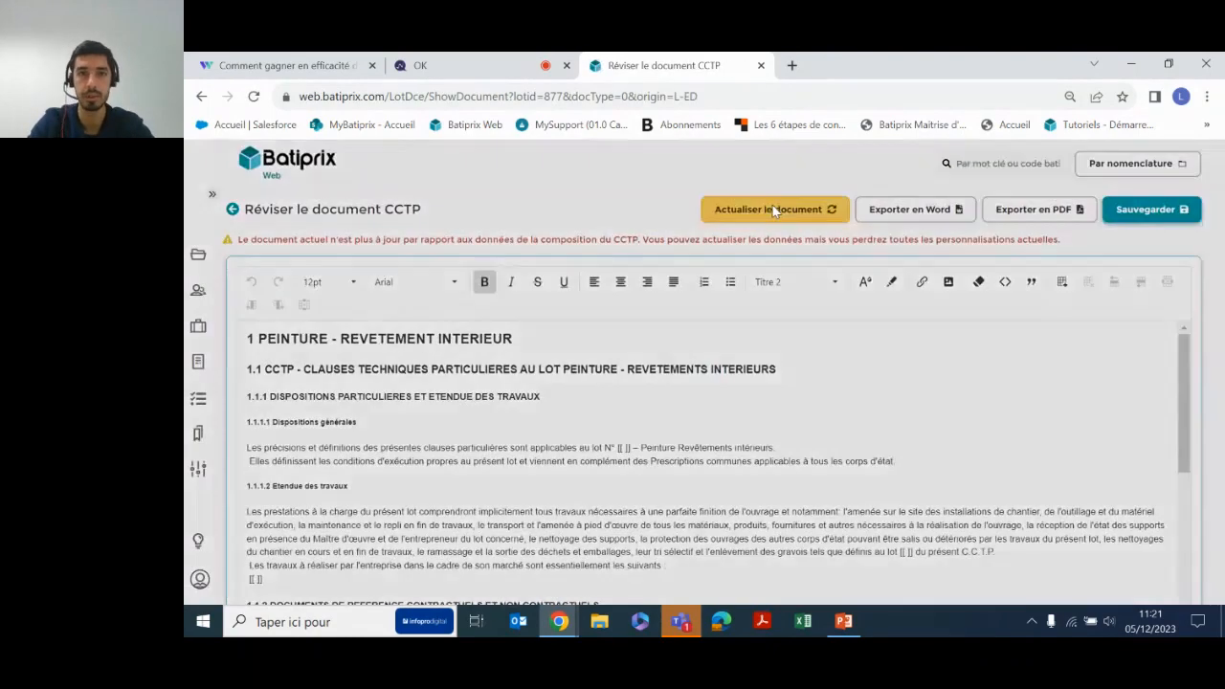
pyautogui.click(776, 209)
pyautogui.click(808, 287)
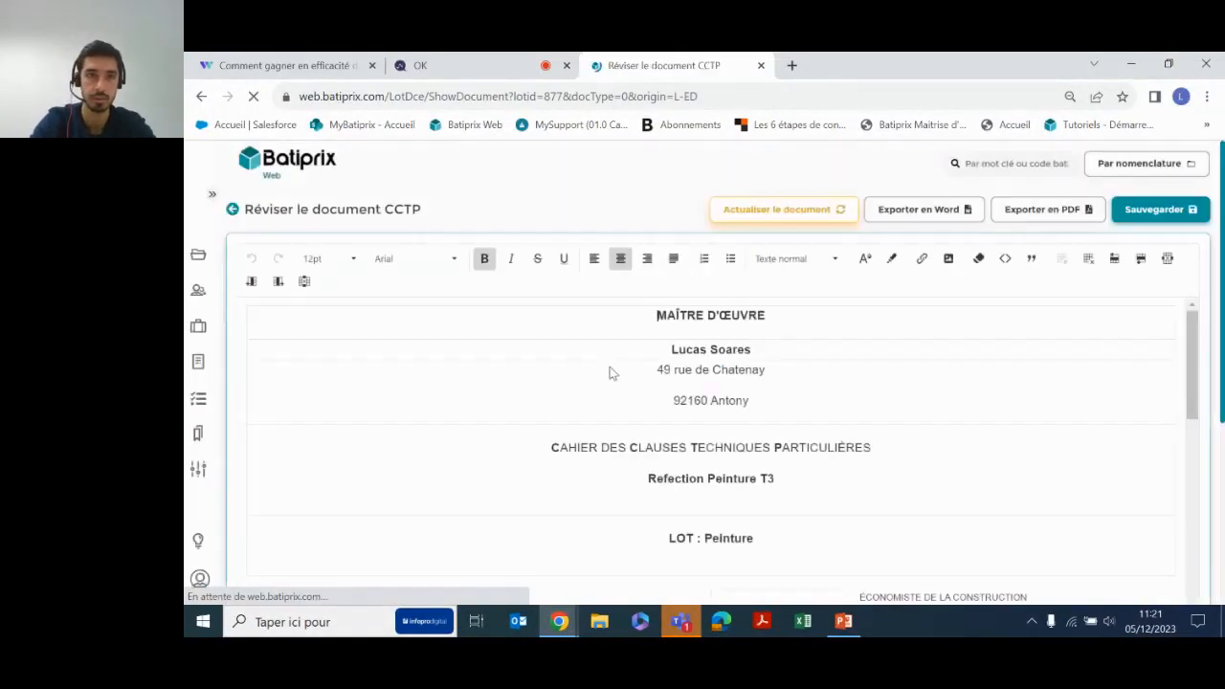
# In clause 1.1.1.1 Dispositions générales, replace the bracketed placeholder after "lot N°" with 1.
pyautogui.scroll(-3, 727, 429)
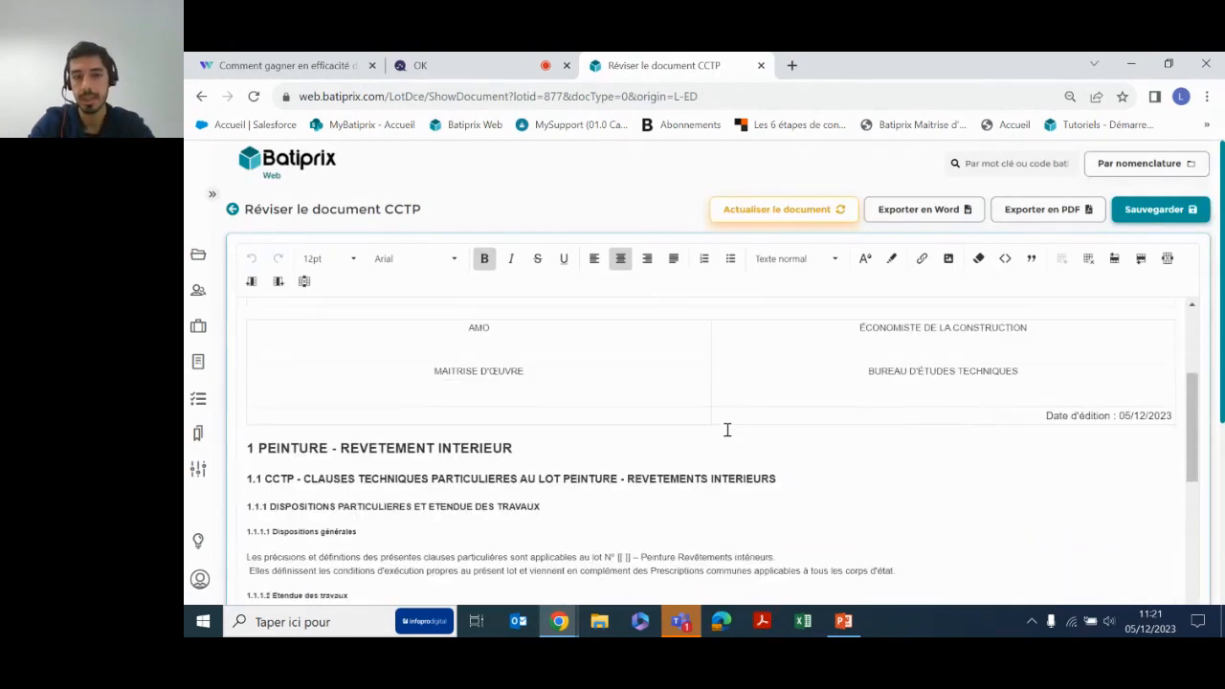
pyautogui.scroll(-1, 697, 473)
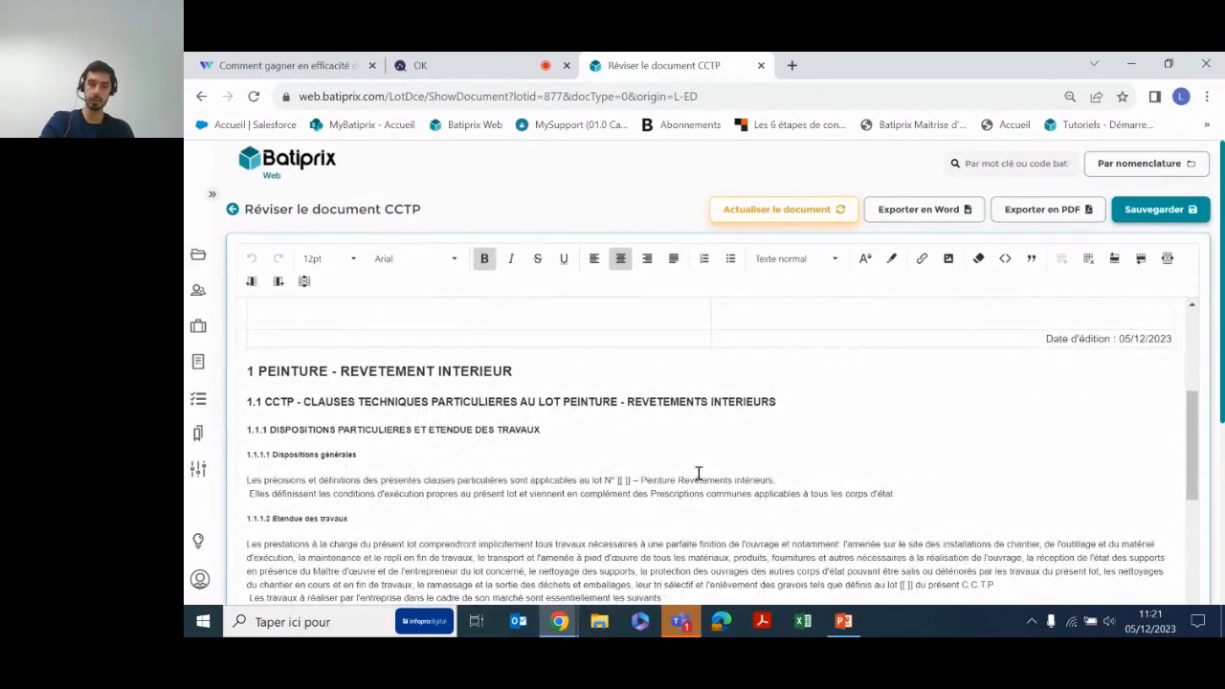
pyautogui.click(631, 481)
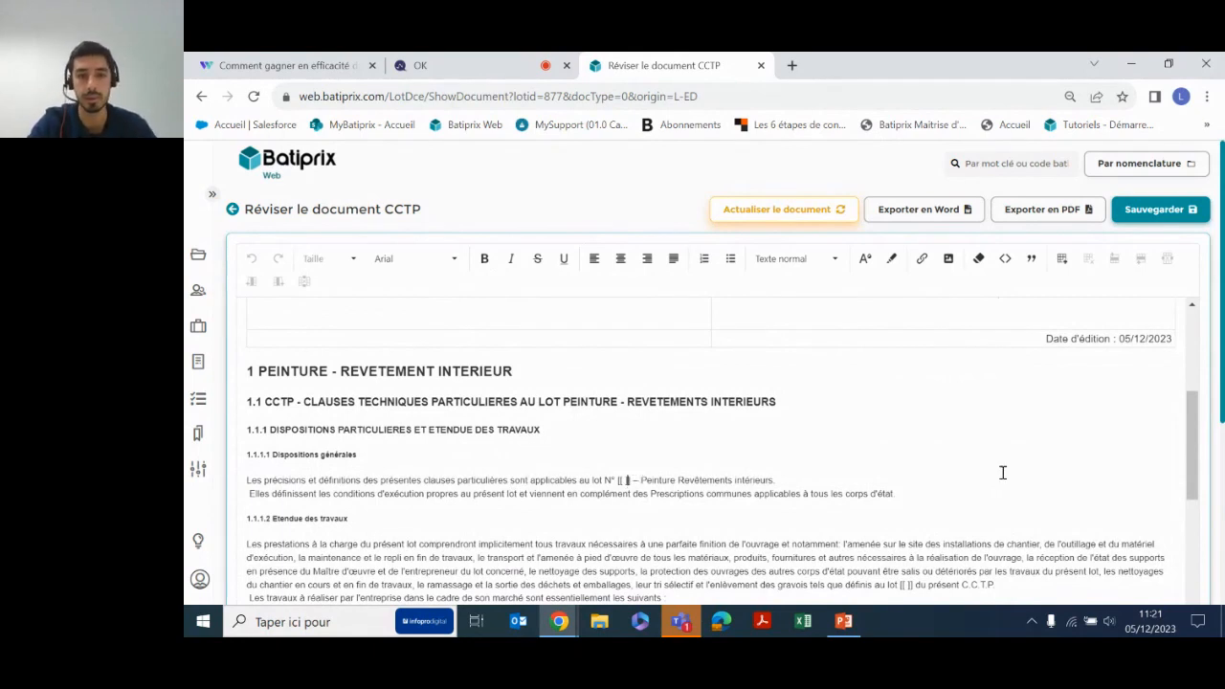
pyautogui.press('BackSpace')
pyautogui.press('BackSpace')
pyautogui.press('BackSpace')
pyautogui.press('BackSpace')
pyautogui.press('BackSpace')
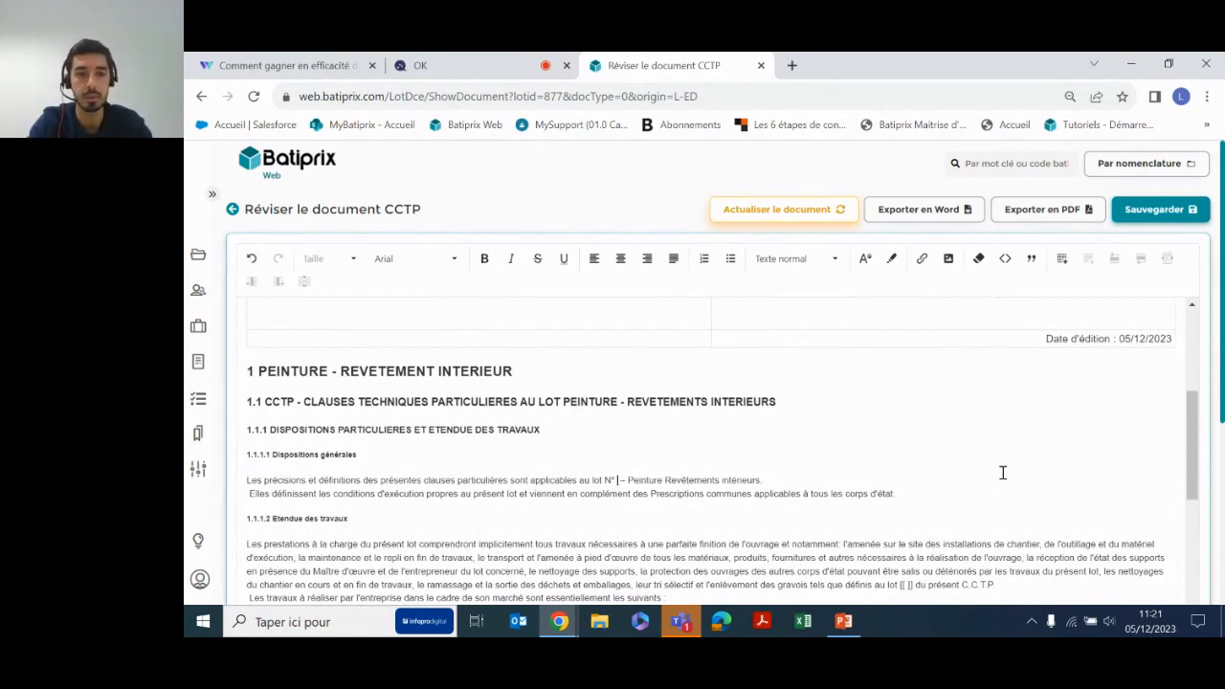
pyautogui.write('1')
pyautogui.click(965, 474)
pyautogui.scroll(-1, 966, 474)
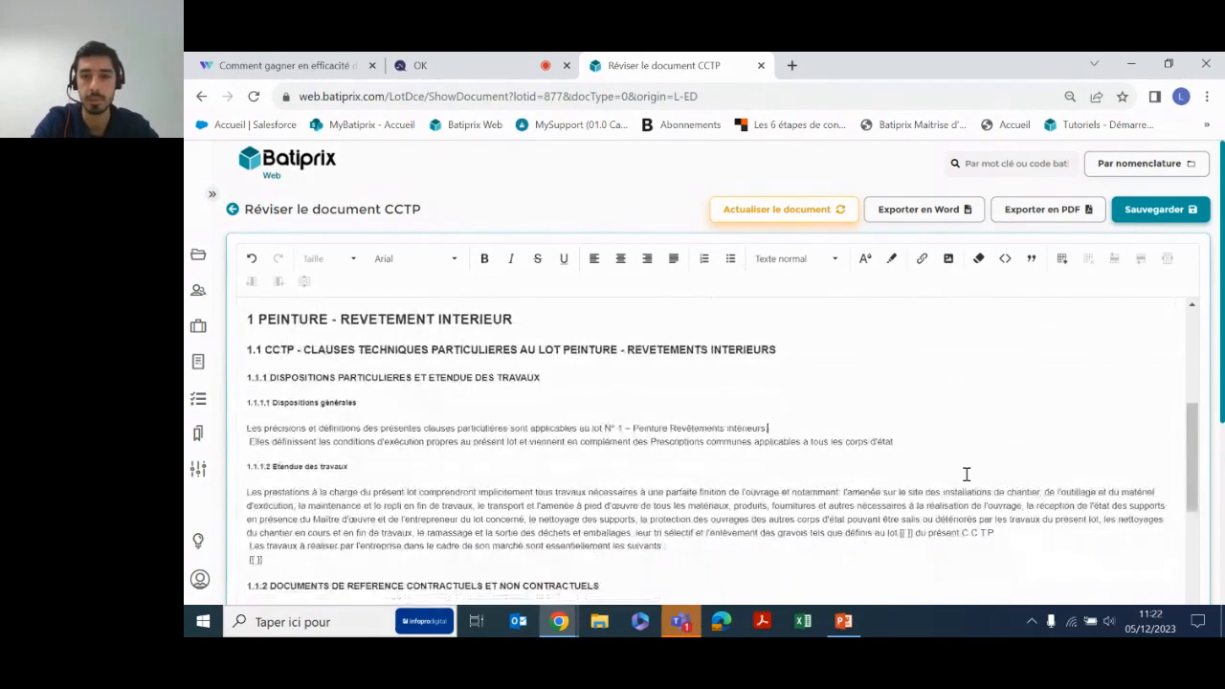
# Export the CCTP to Word, open the downloaded file and enable editing in it.
pyautogui.scroll(5, 963, 472)
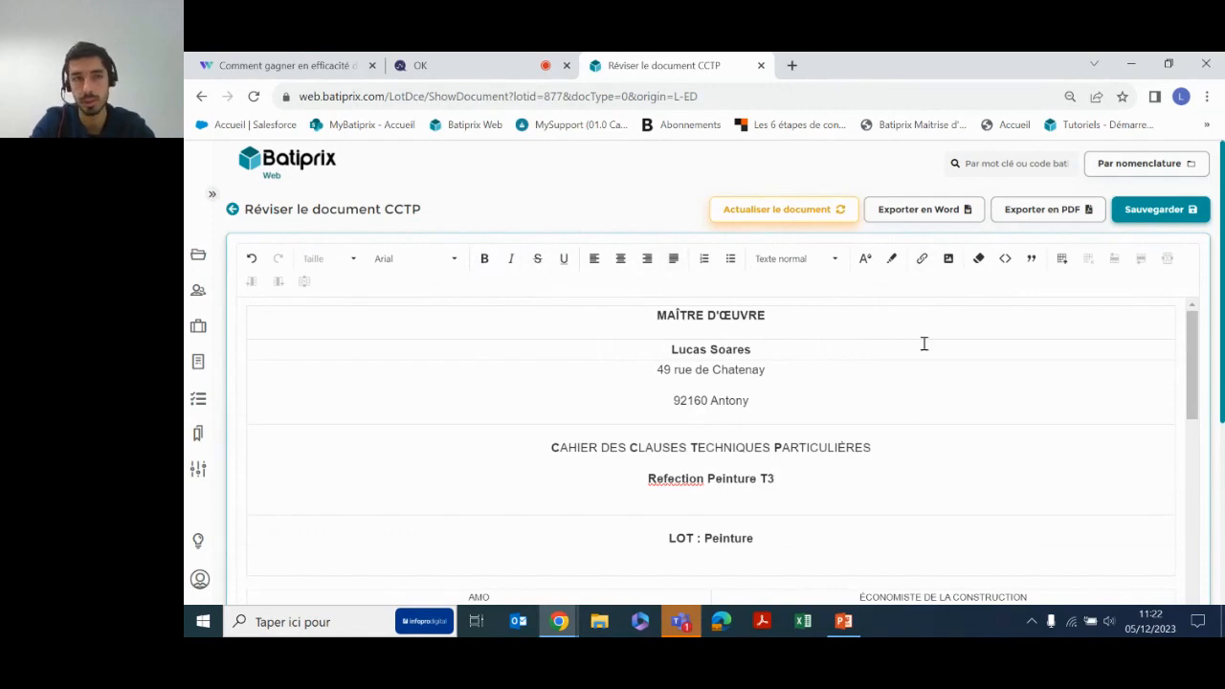
pyautogui.scroll(-15, 905, 431)
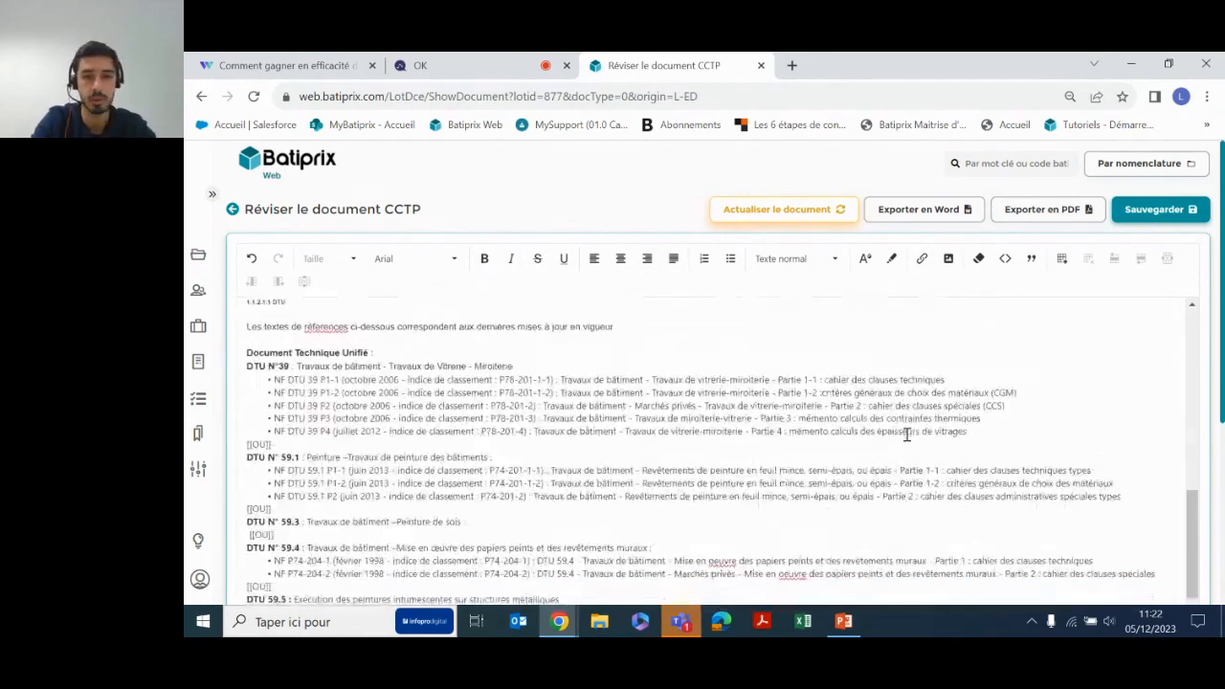
pyautogui.scroll(-4, 906, 435)
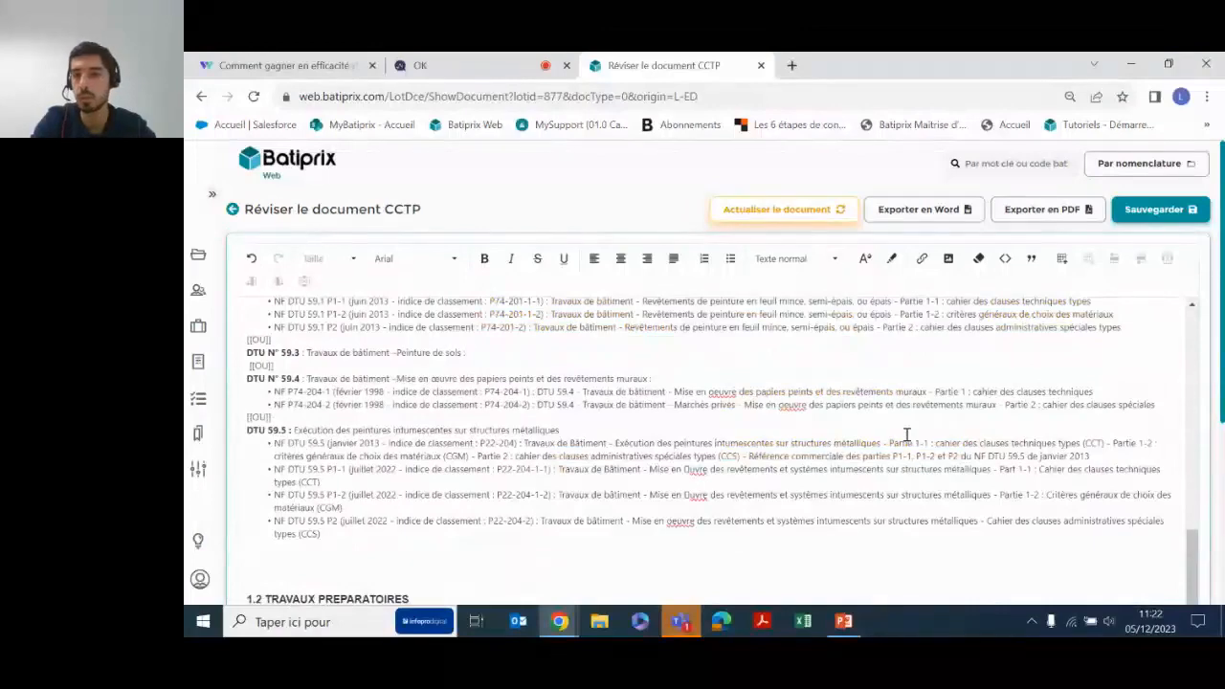
pyautogui.scroll(15, 906, 434)
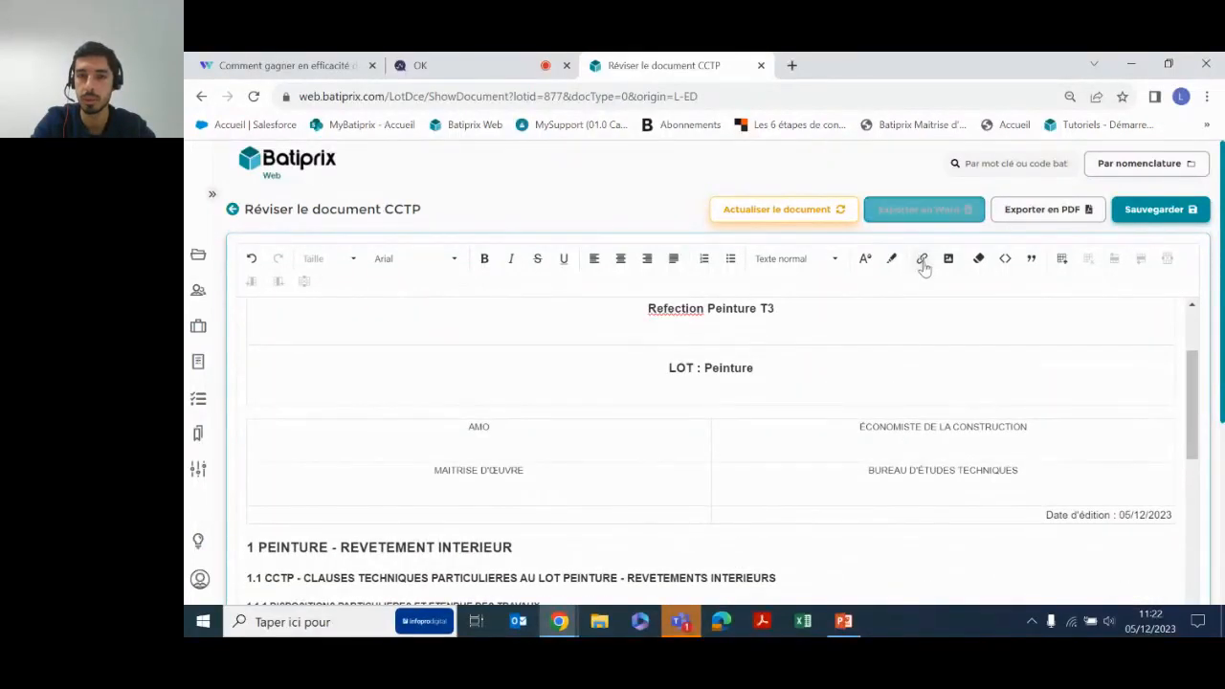
pyautogui.click(918, 219)
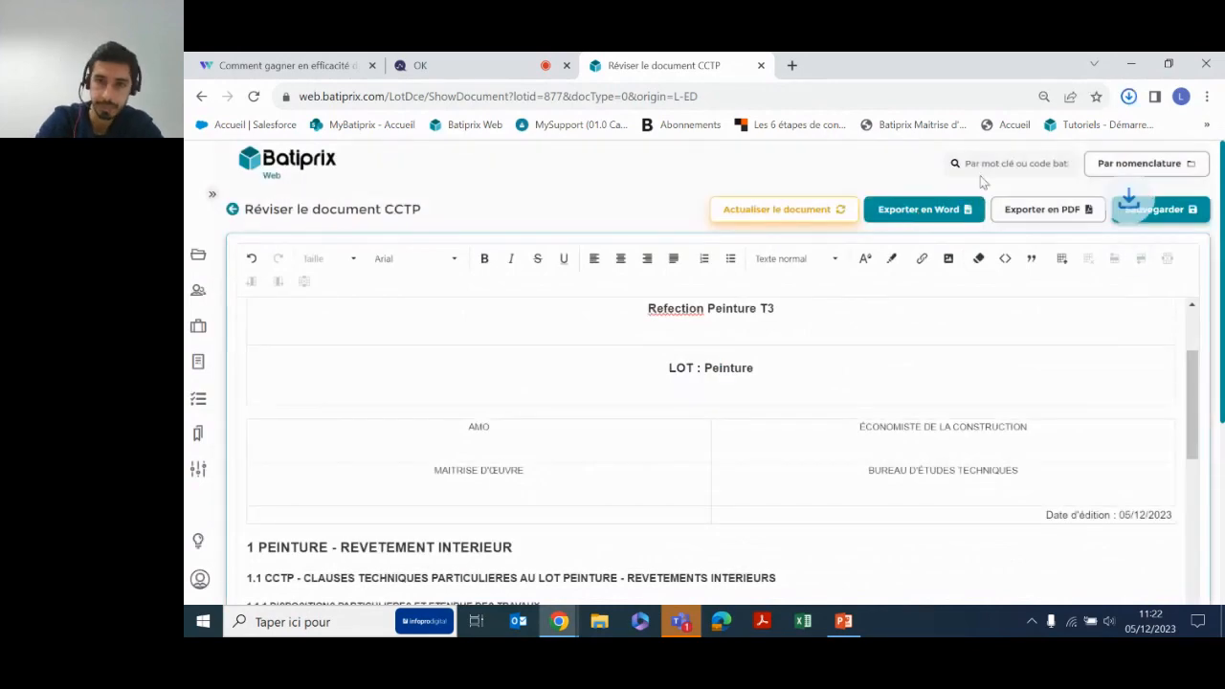
pyautogui.click(1128, 96)
pyautogui.click(1014, 134)
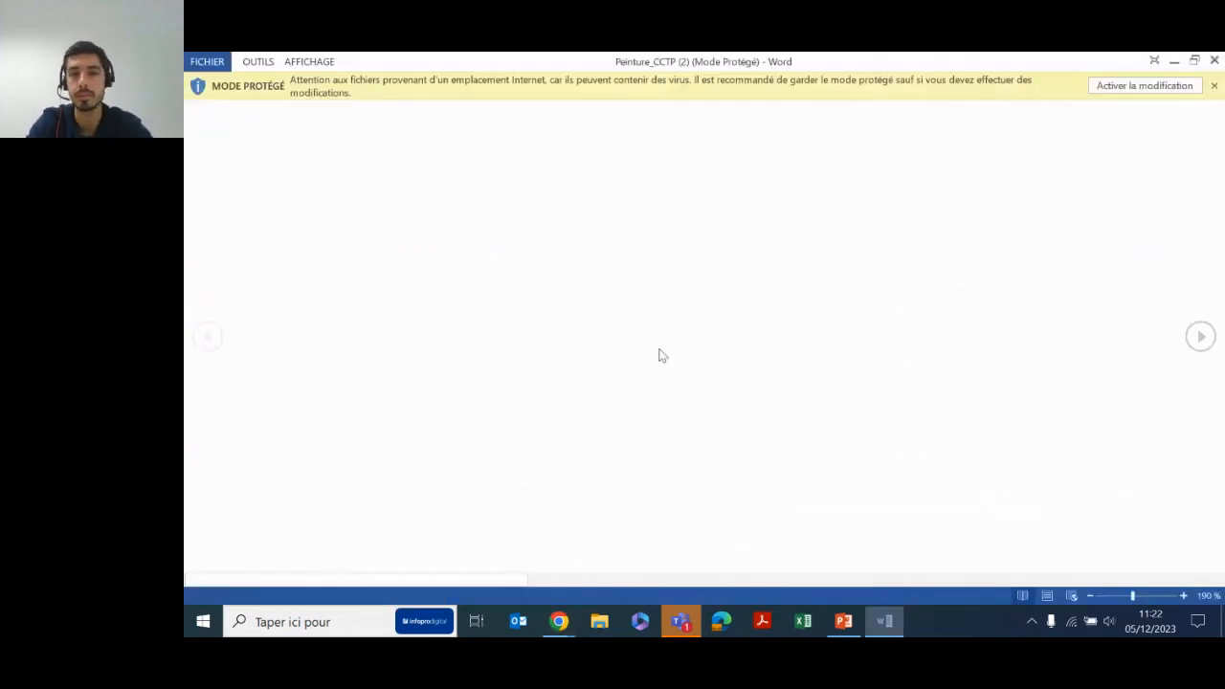
pyautogui.click(1145, 86)
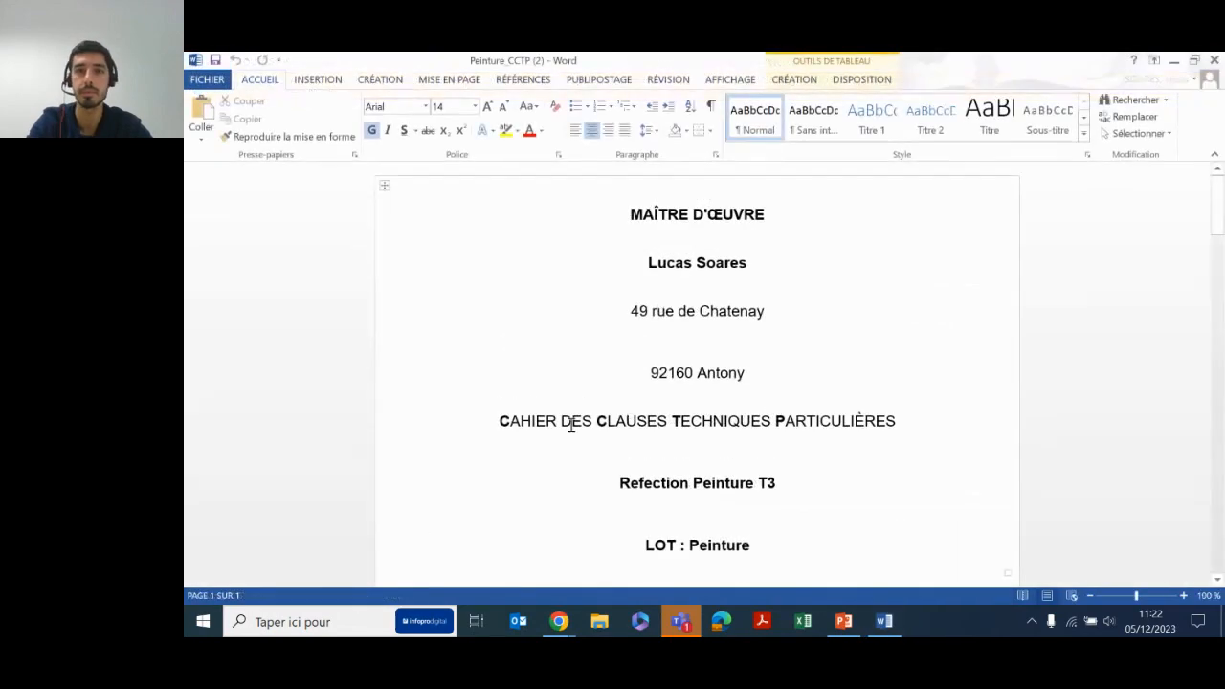
# Look through the exported Word file's cover page, general provisions and contractual reference documents.
pyautogui.scroll(-15, 786, 482)
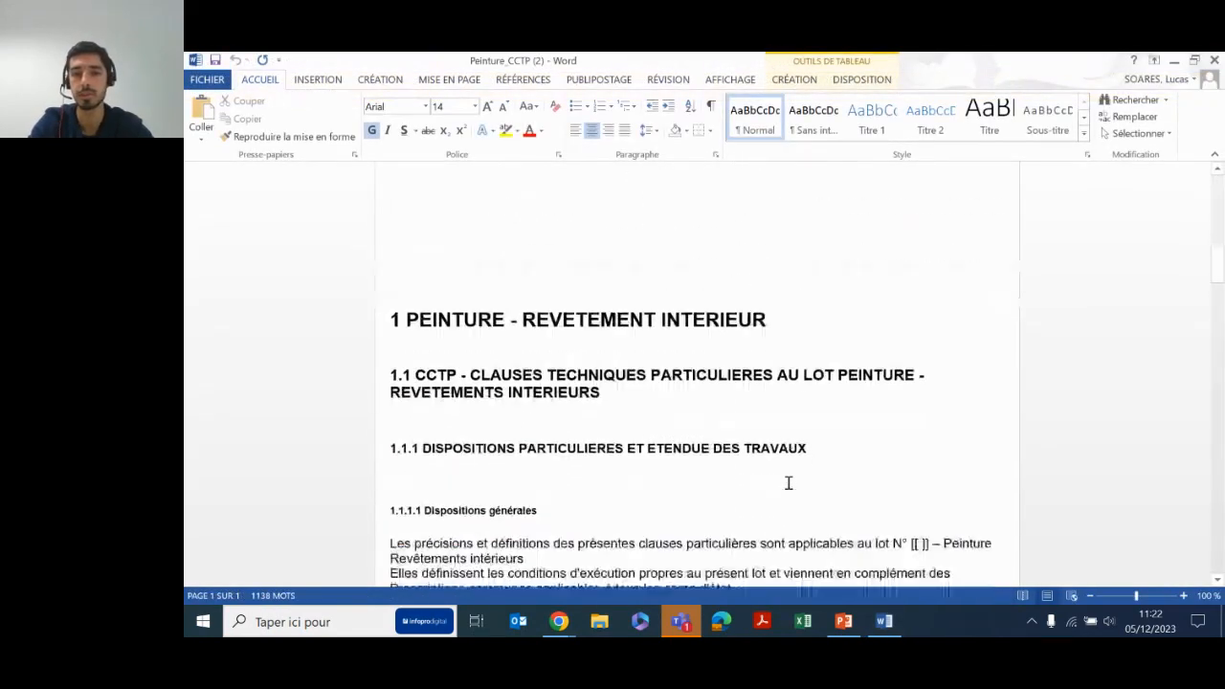
pyautogui.scroll(-10, 788, 482)
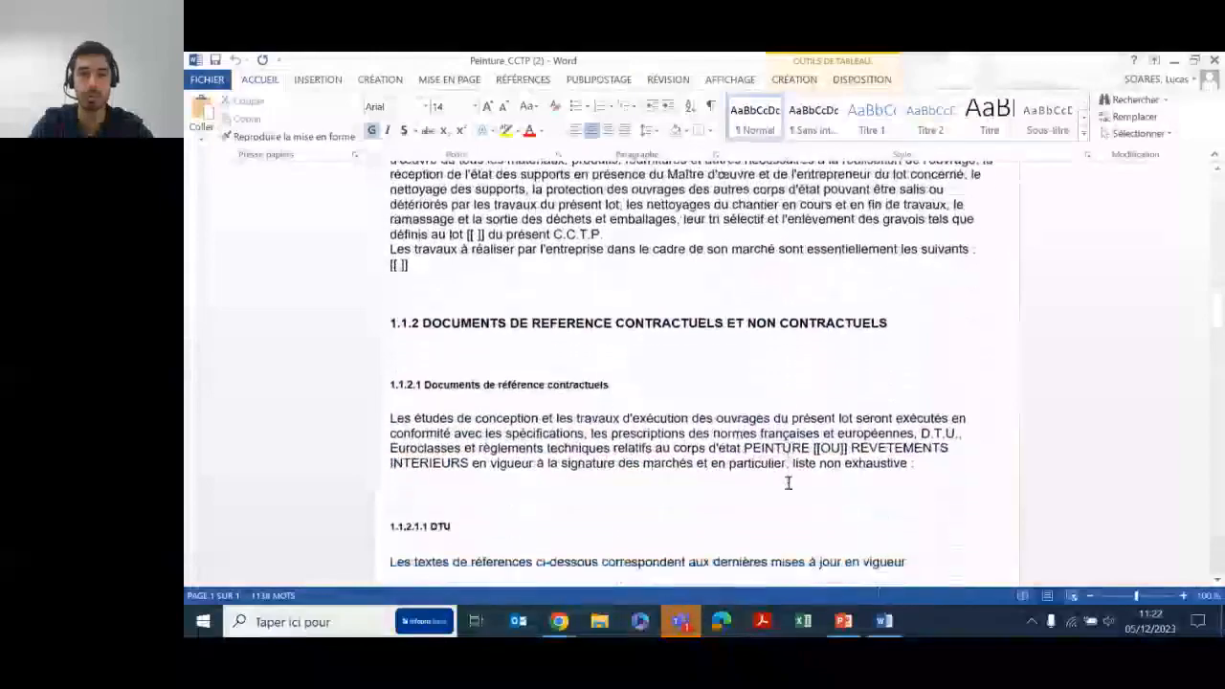
pyautogui.scroll(4, 788, 482)
pyautogui.scroll(-6, 788, 482)
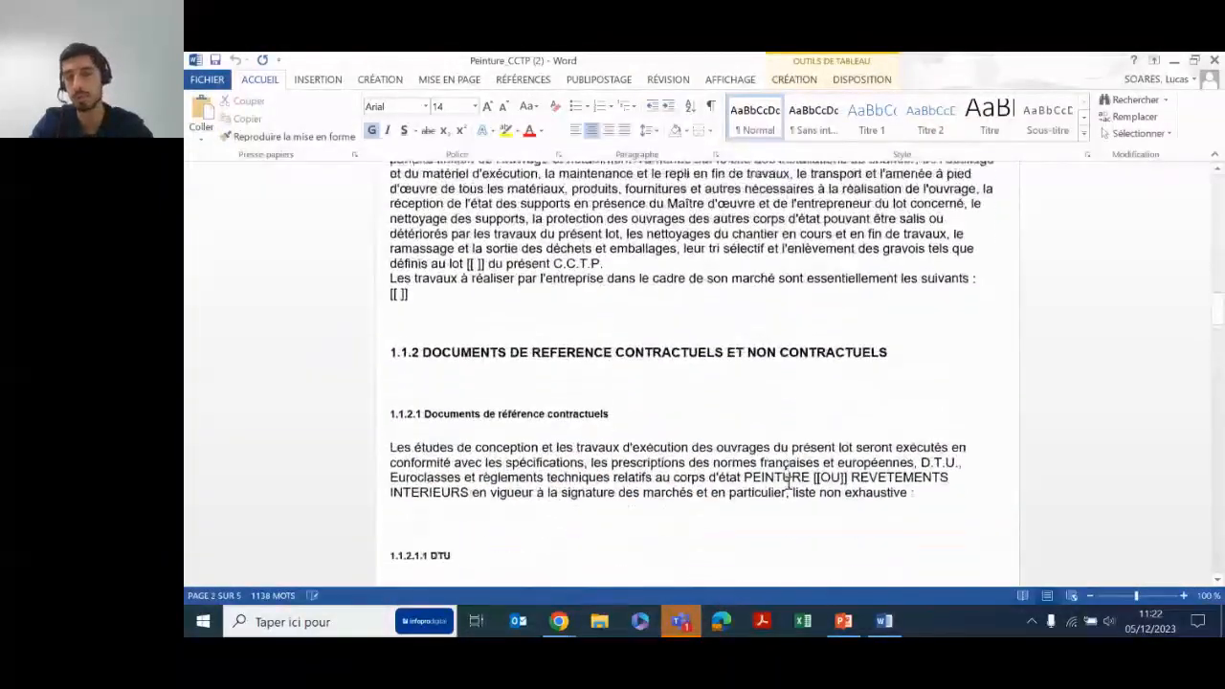
pyautogui.scroll(-5, 786, 481)
pyautogui.scroll(10, 786, 483)
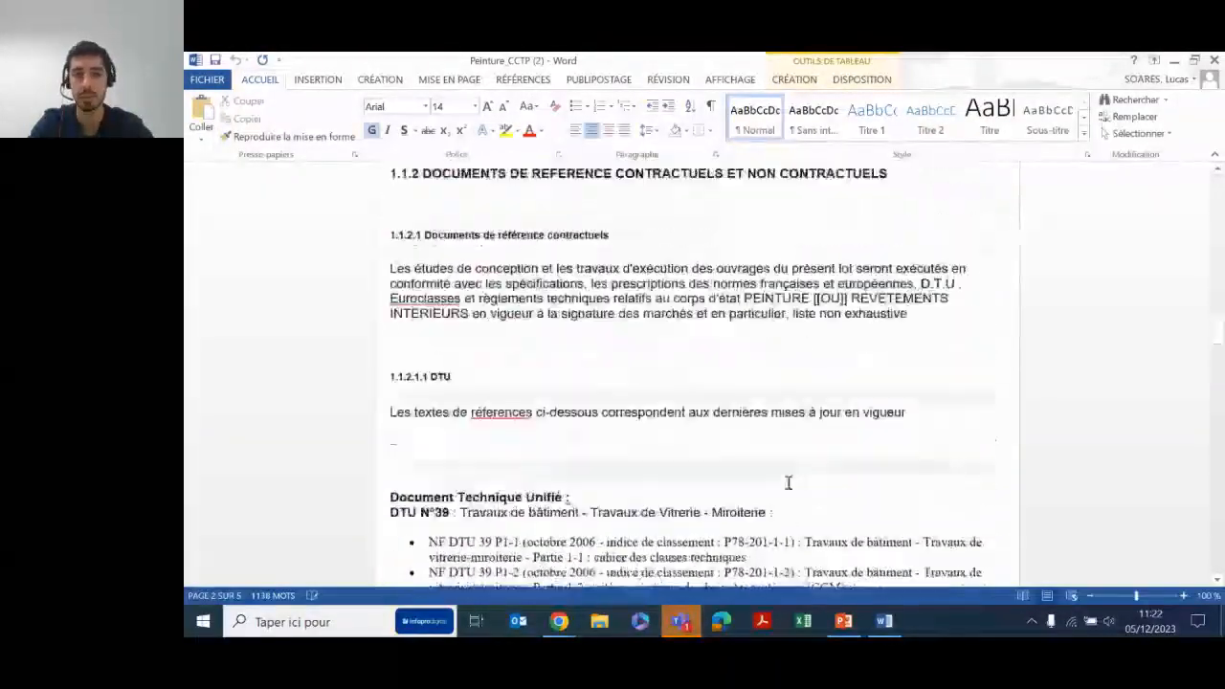
pyautogui.scroll(12, 786, 486)
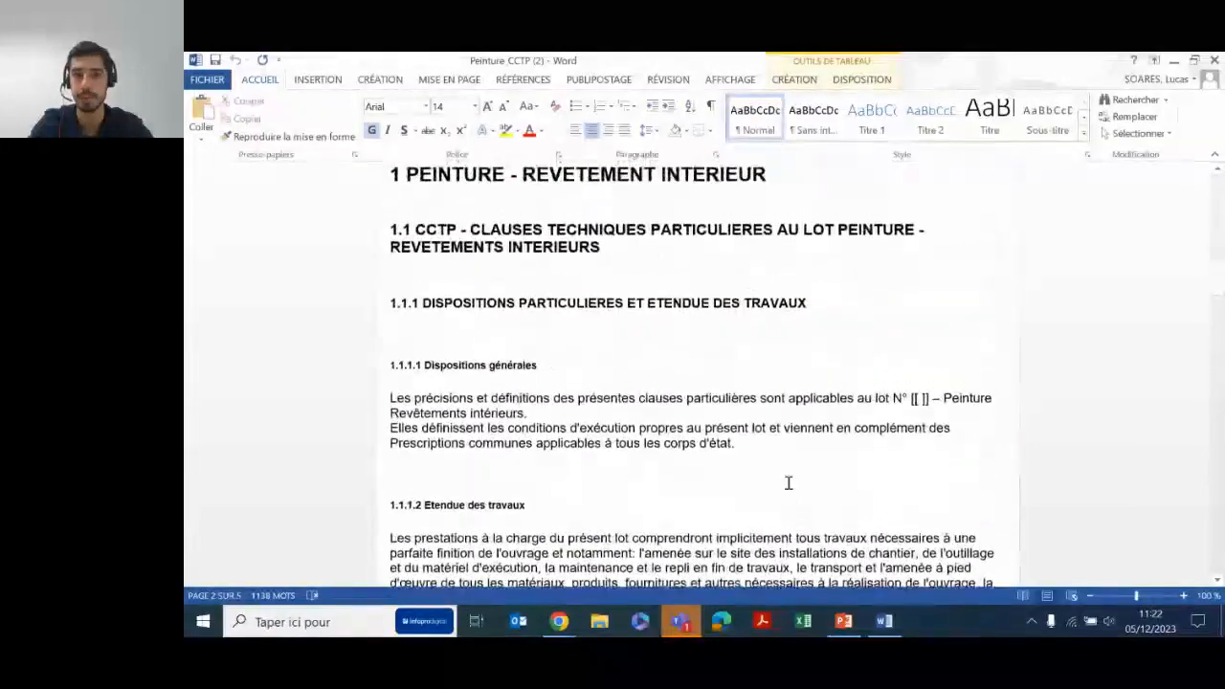
# Switch back to Batiprix, export the CCTP as a PDF and open the downloaded file to check its first pages.
pyautogui.moveTo(559, 622)
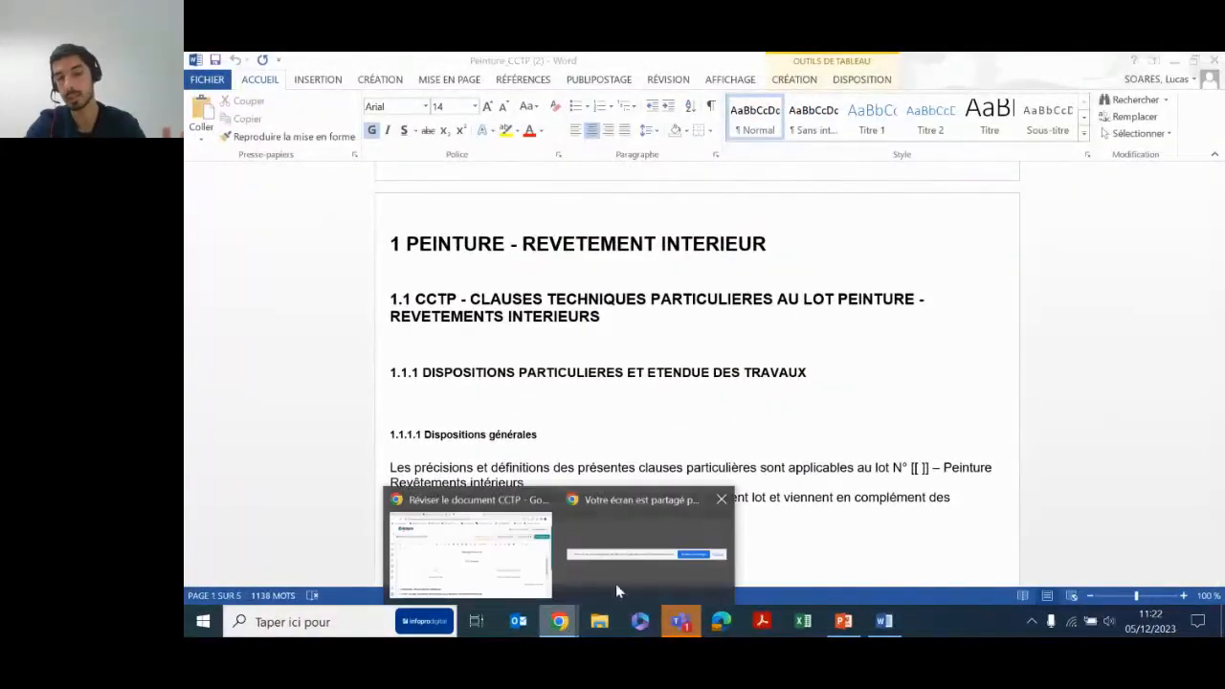
pyautogui.click(466, 542)
pyautogui.click(1060, 214)
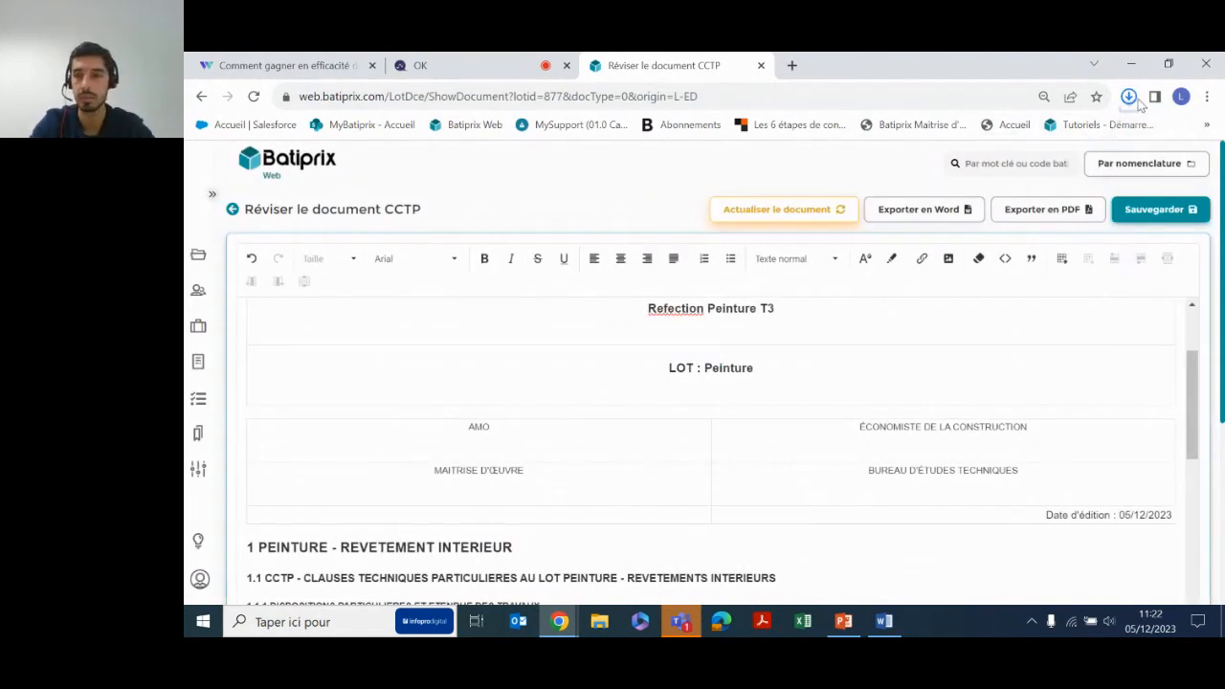
pyautogui.click(967, 134)
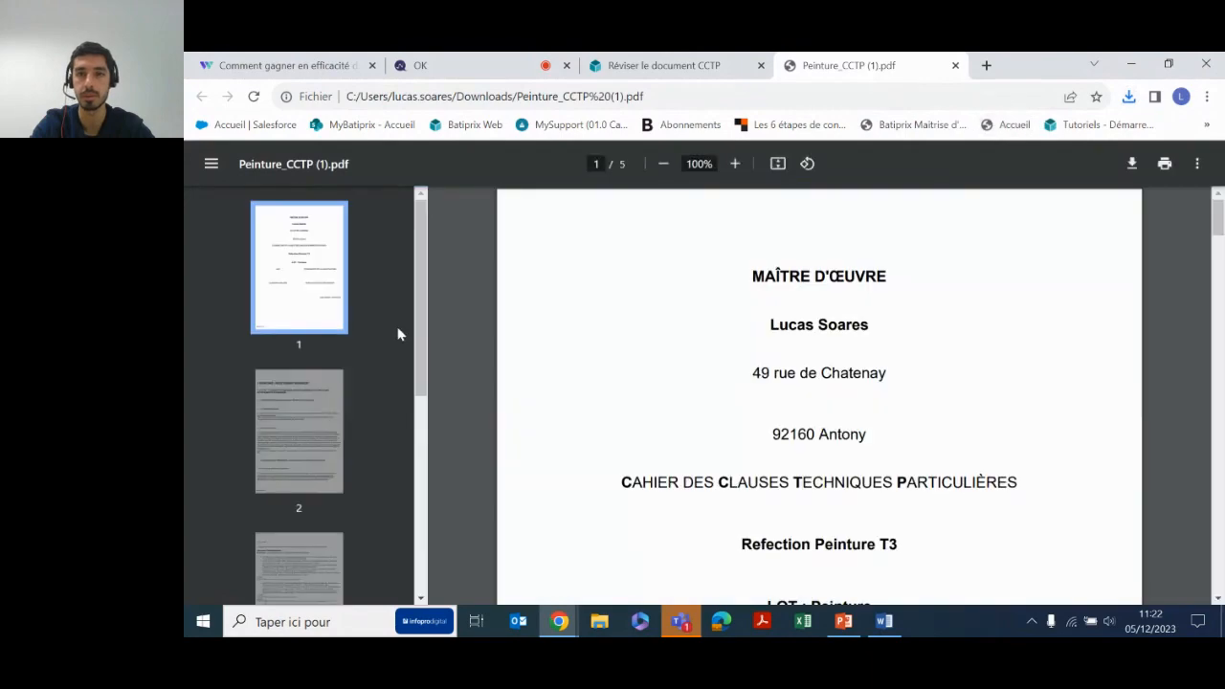
pyautogui.scroll(-15, 1202, 357)
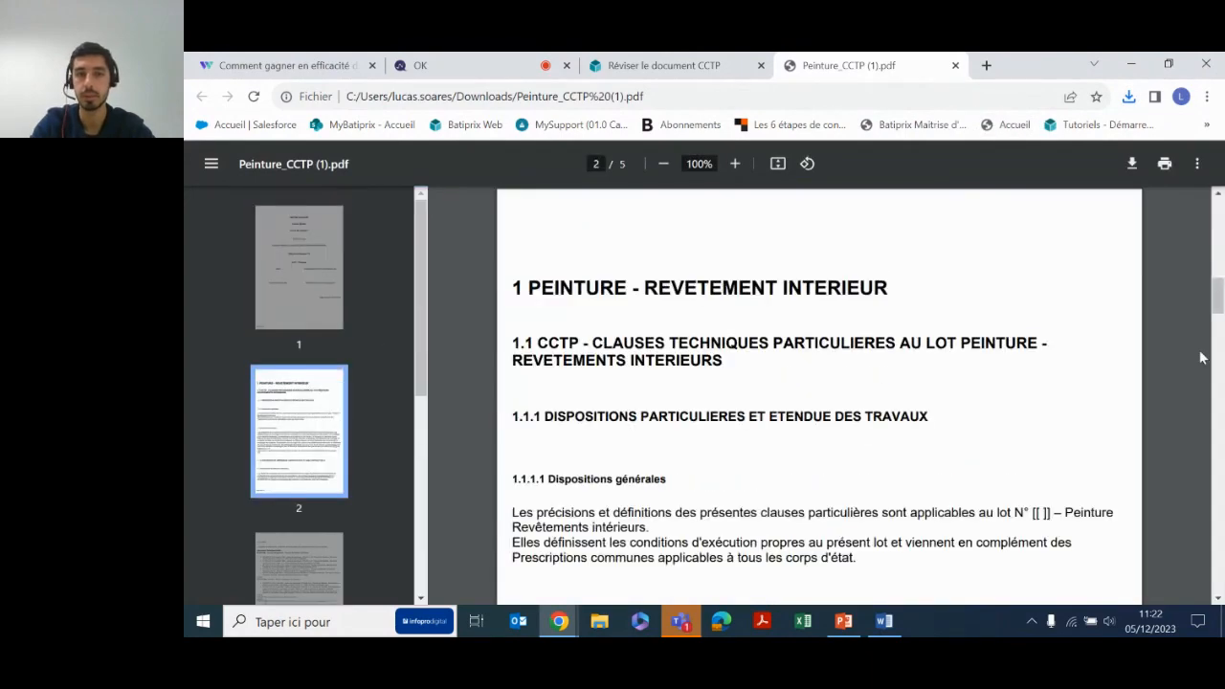
# Leave the exported PDF, return to the Batiprix home page and start a new chiffrage.
pyautogui.scroll(8, 1202, 357)
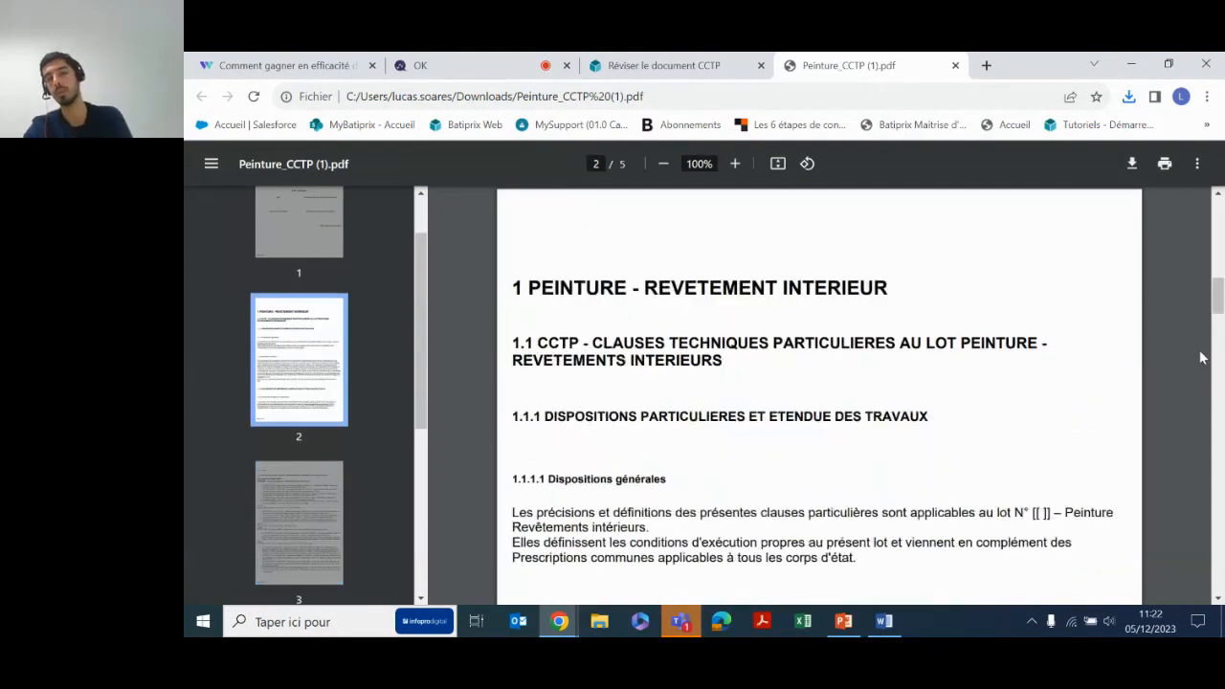
pyautogui.click(745, 60)
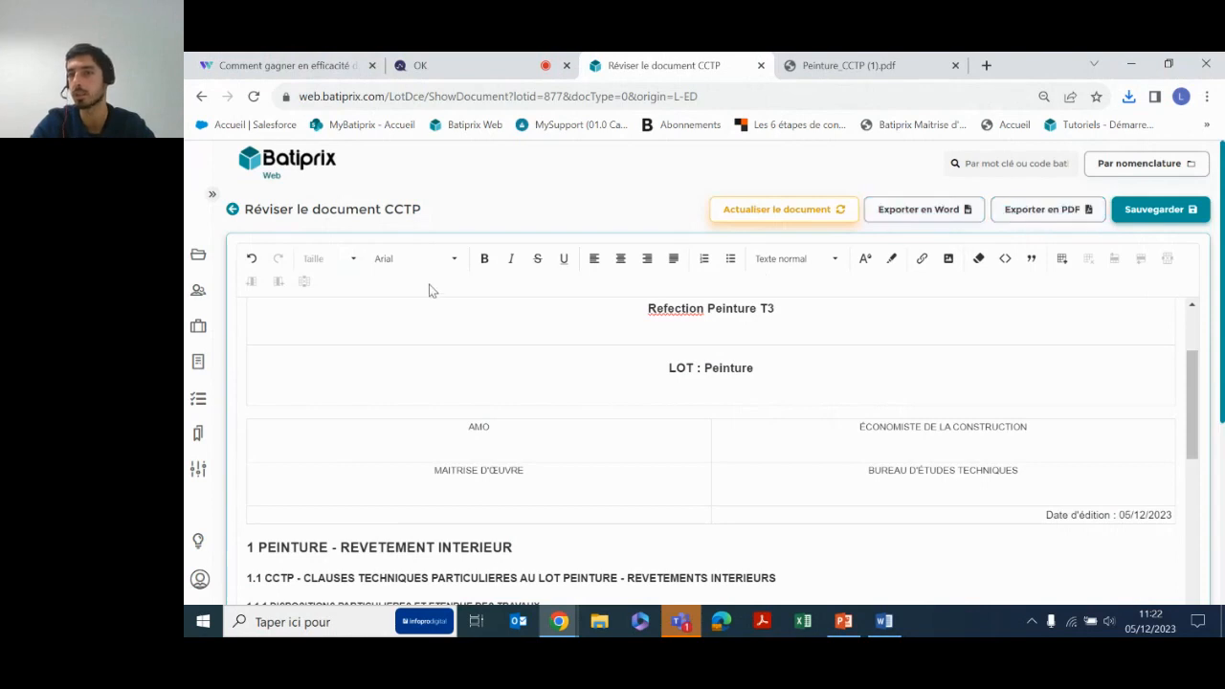
pyautogui.click(269, 162)
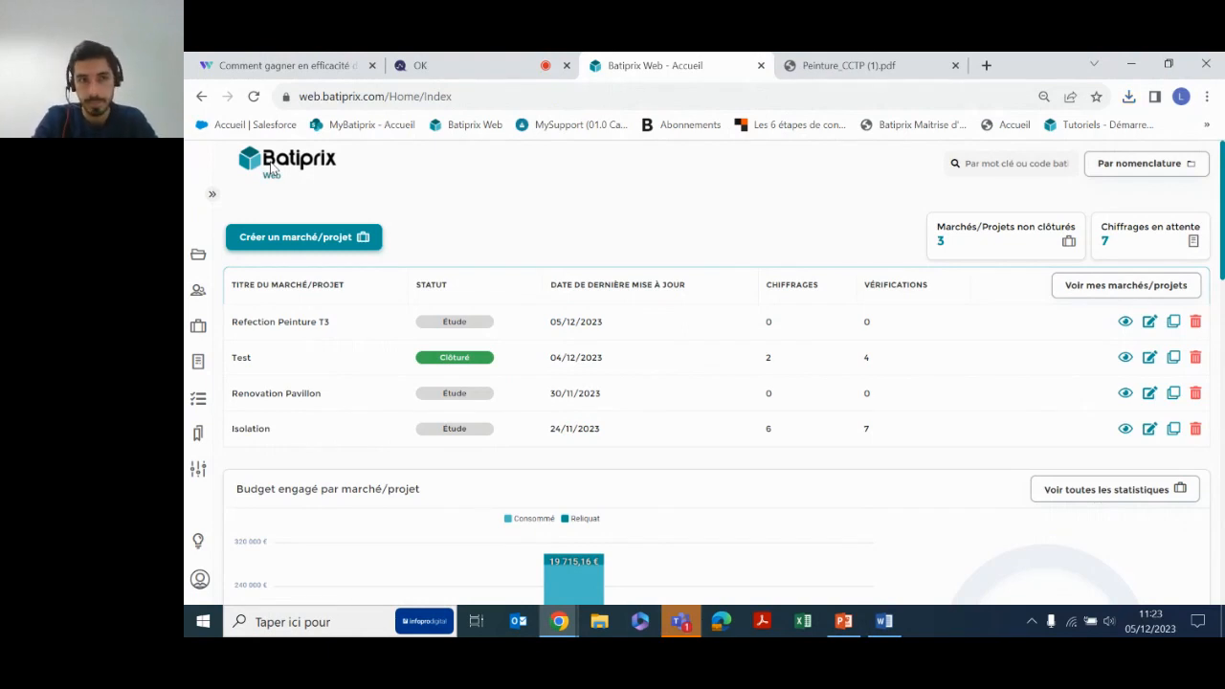
pyautogui.click(196, 364)
pyautogui.click(262, 440)
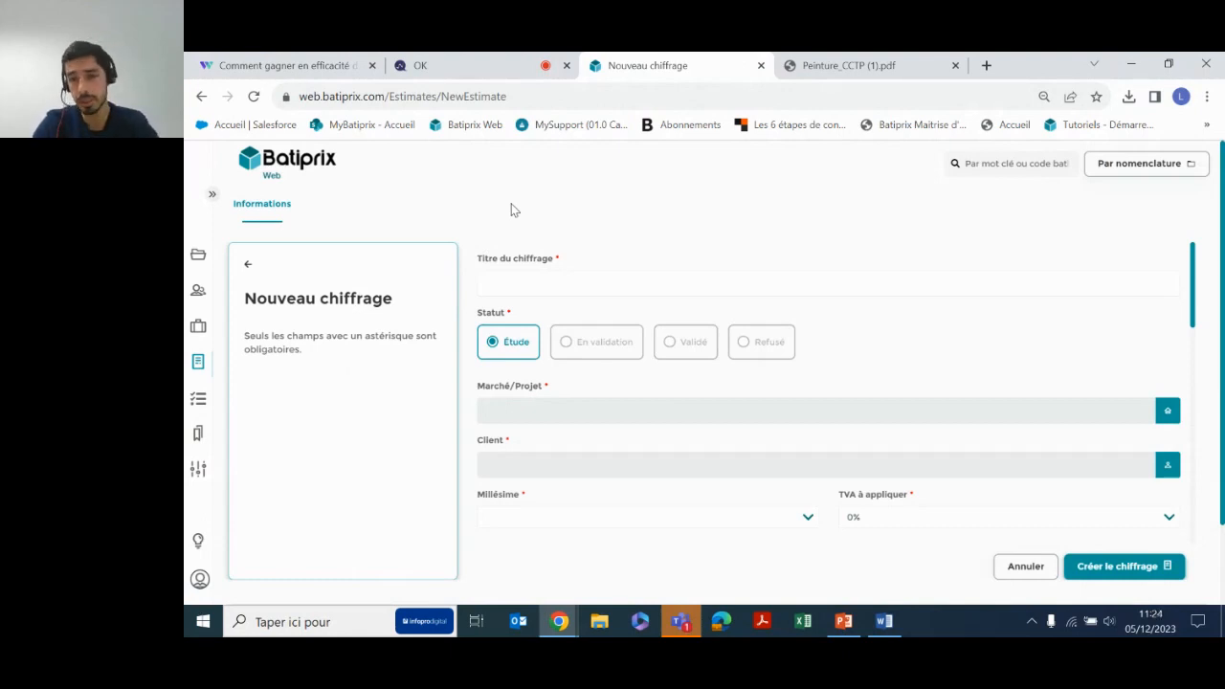
# Title the chiffrage "Refection Peinture" and assign it to the Refection Peinture T3 project and the client registered on 12/12/2022.
pyautogui.click(584, 275)
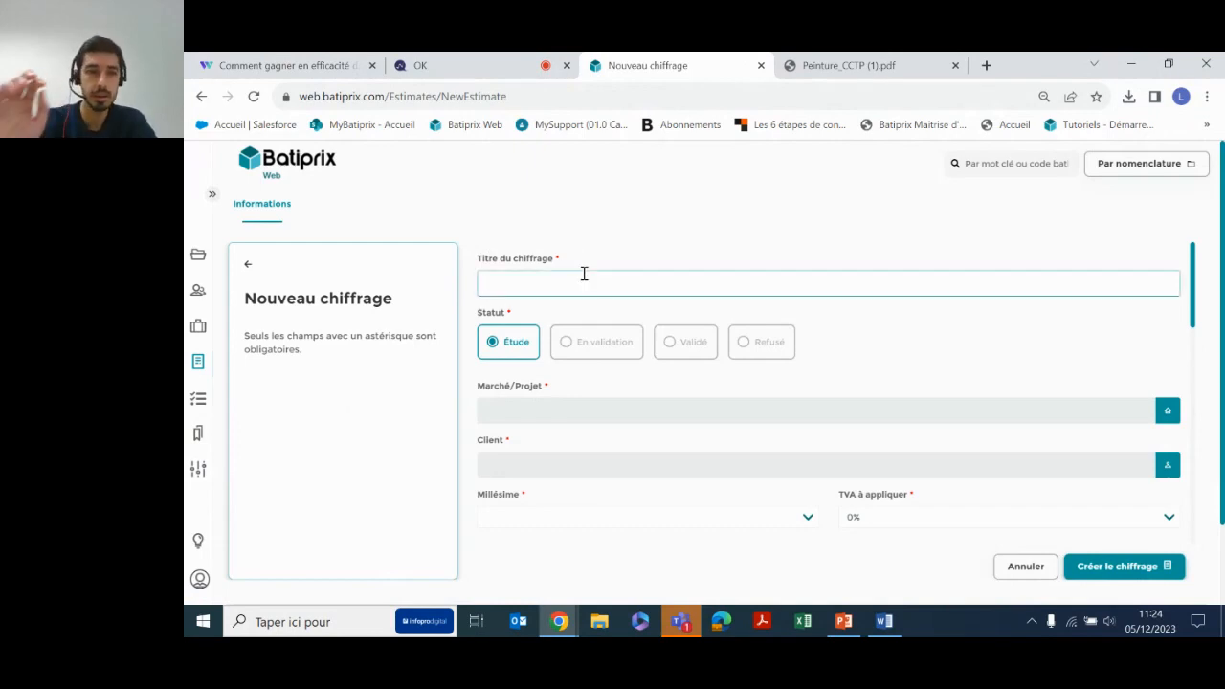
pyautogui.write('Refectio')
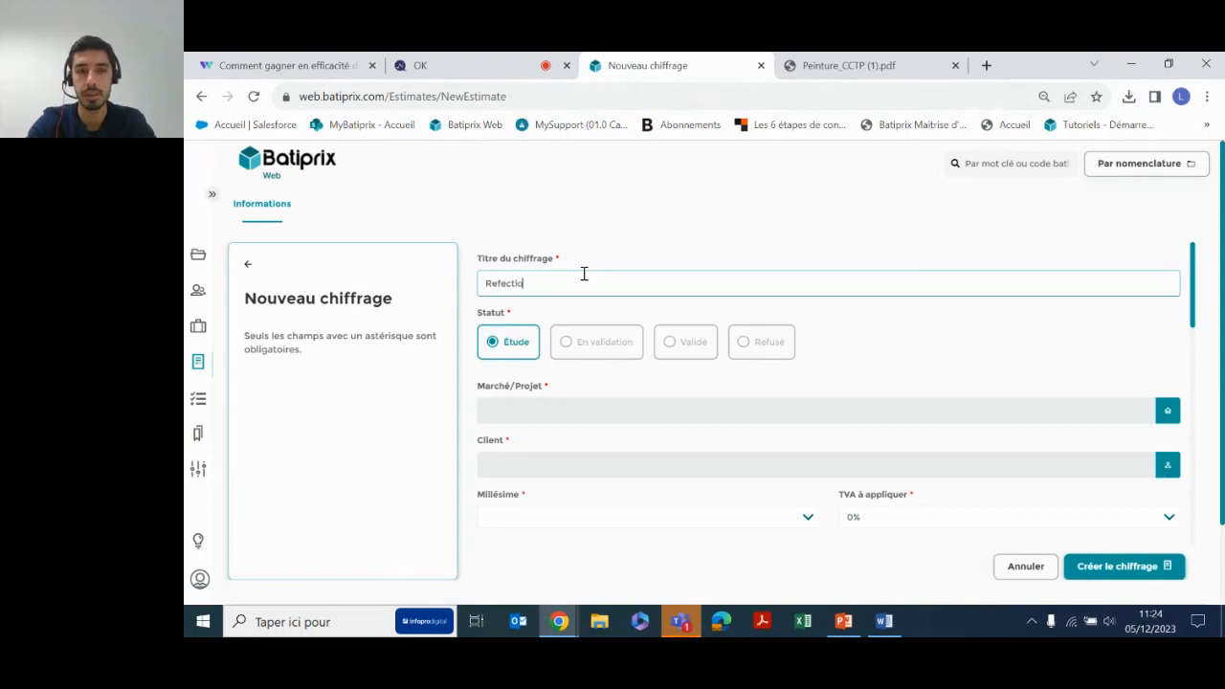
pyautogui.write('n Peinture')
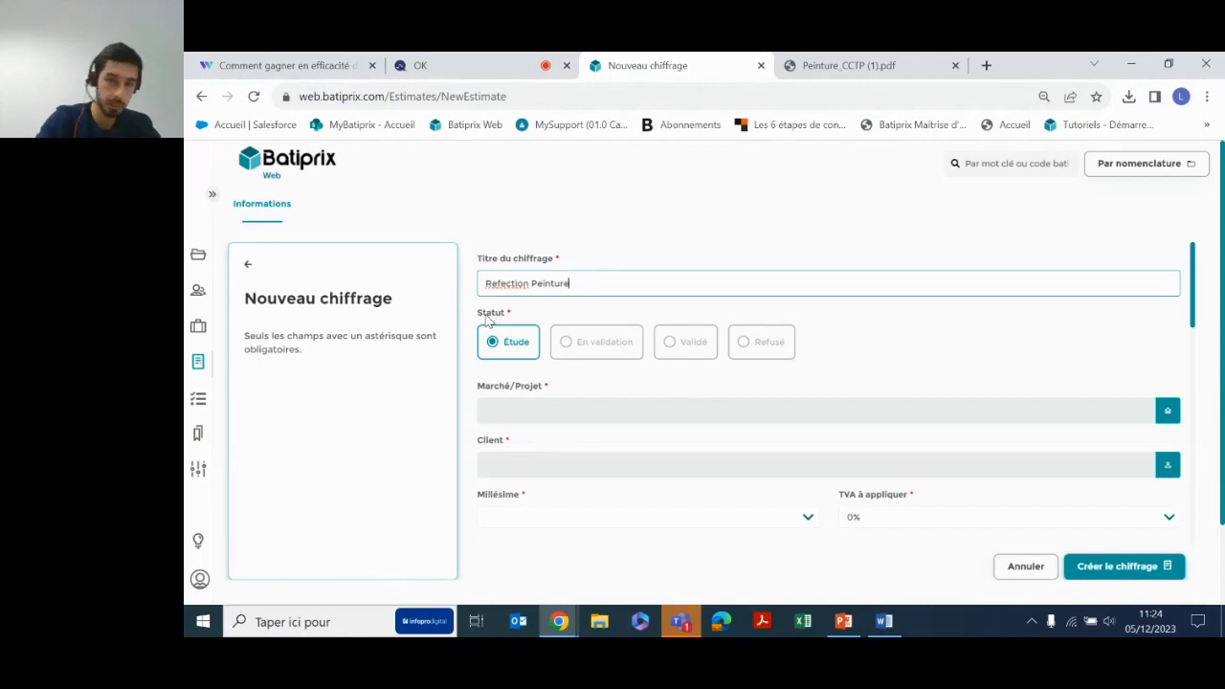
pyautogui.click(1165, 411)
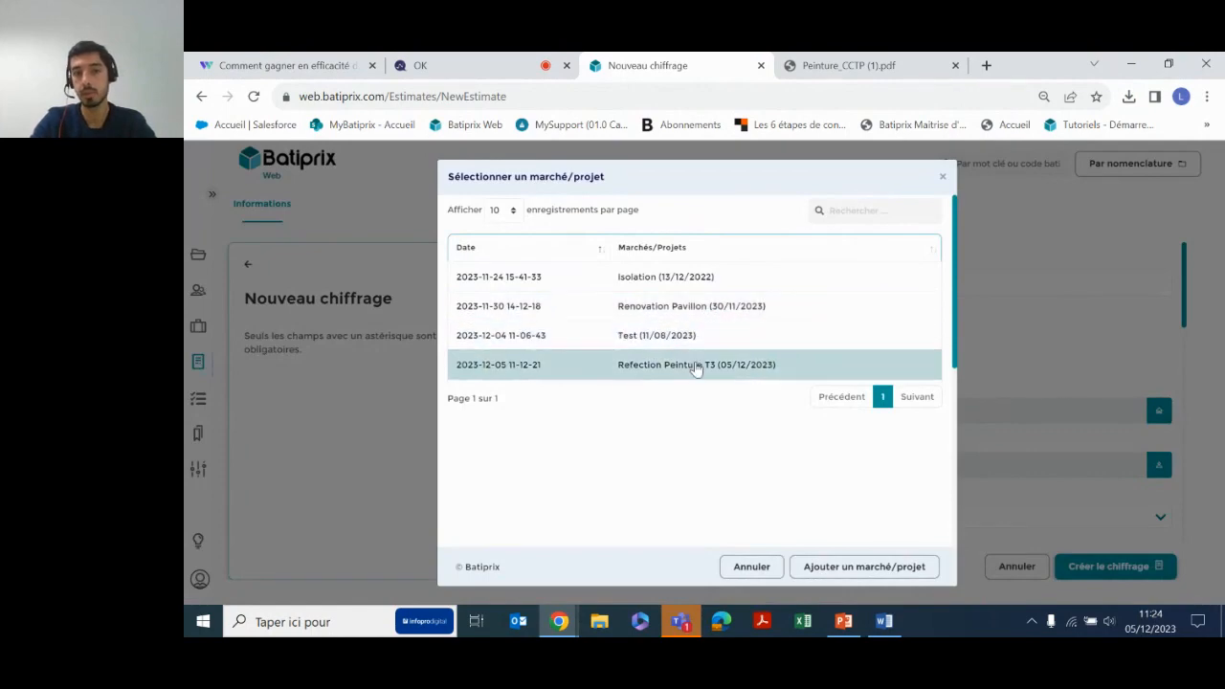
pyautogui.click(695, 370)
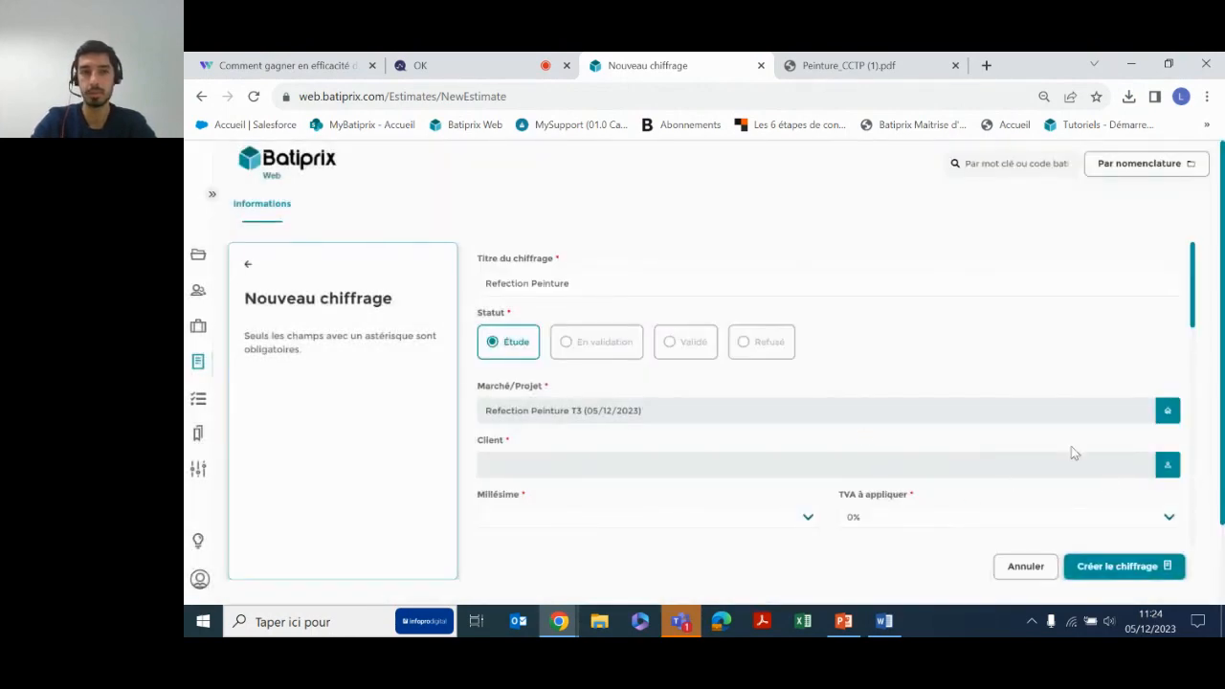
pyautogui.click(1167, 464)
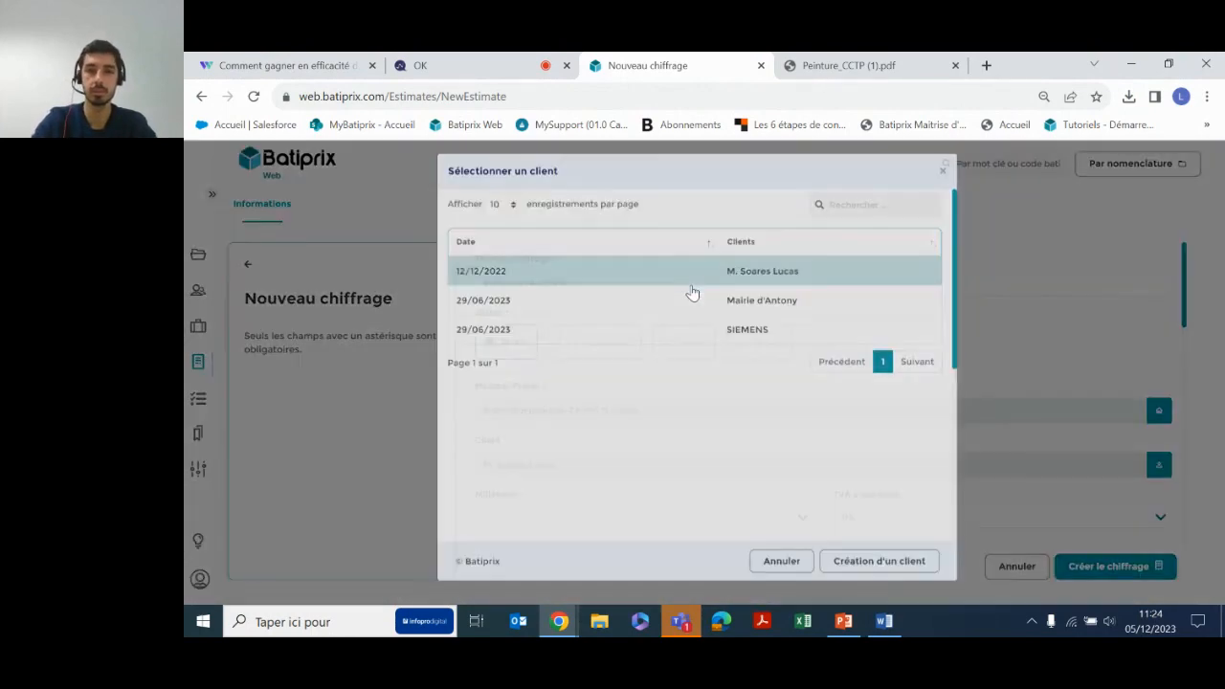
pyautogui.click(692, 277)
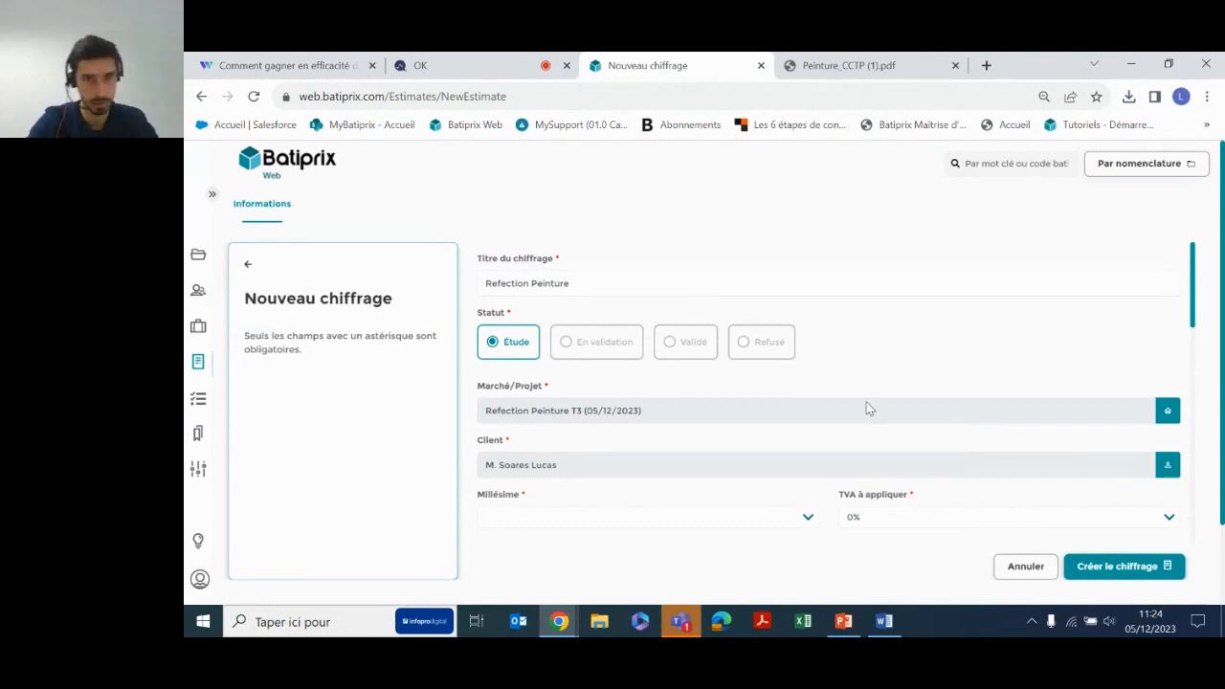
# Set the millésime to MAJ décembre 2023 and the TVA to 20,00%, and create the chiffrage.
pyautogui.scroll(-1, 867, 408)
pyautogui.click(705, 436)
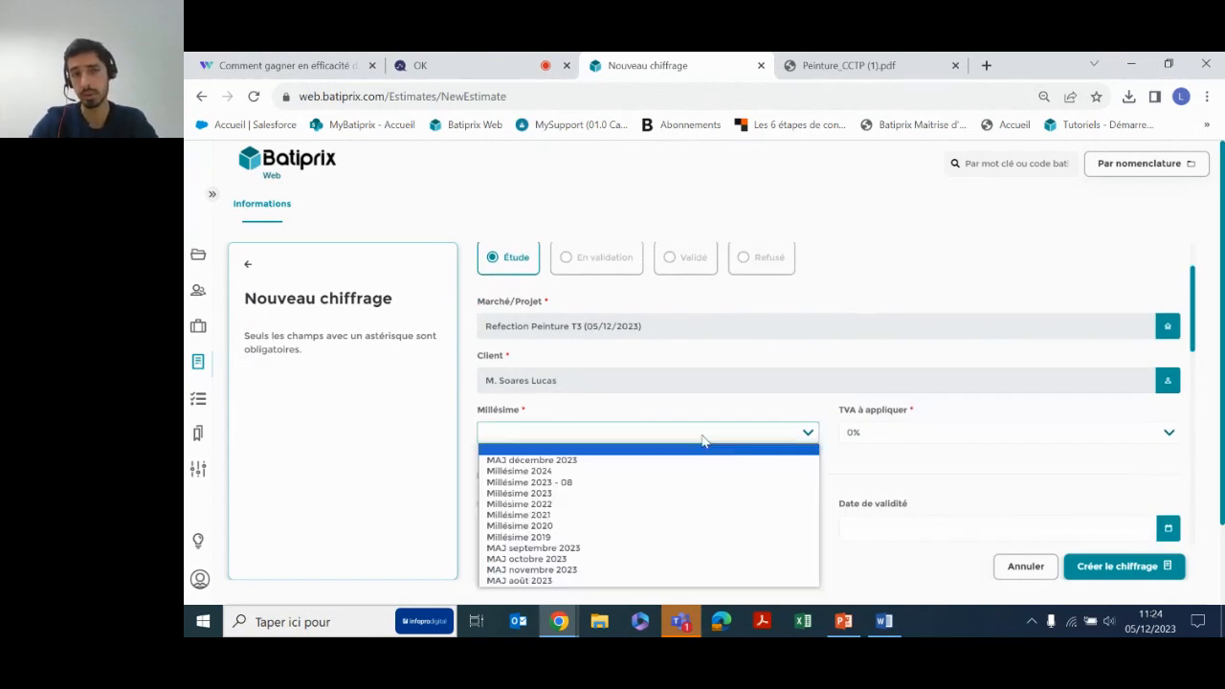
pyautogui.click(584, 463)
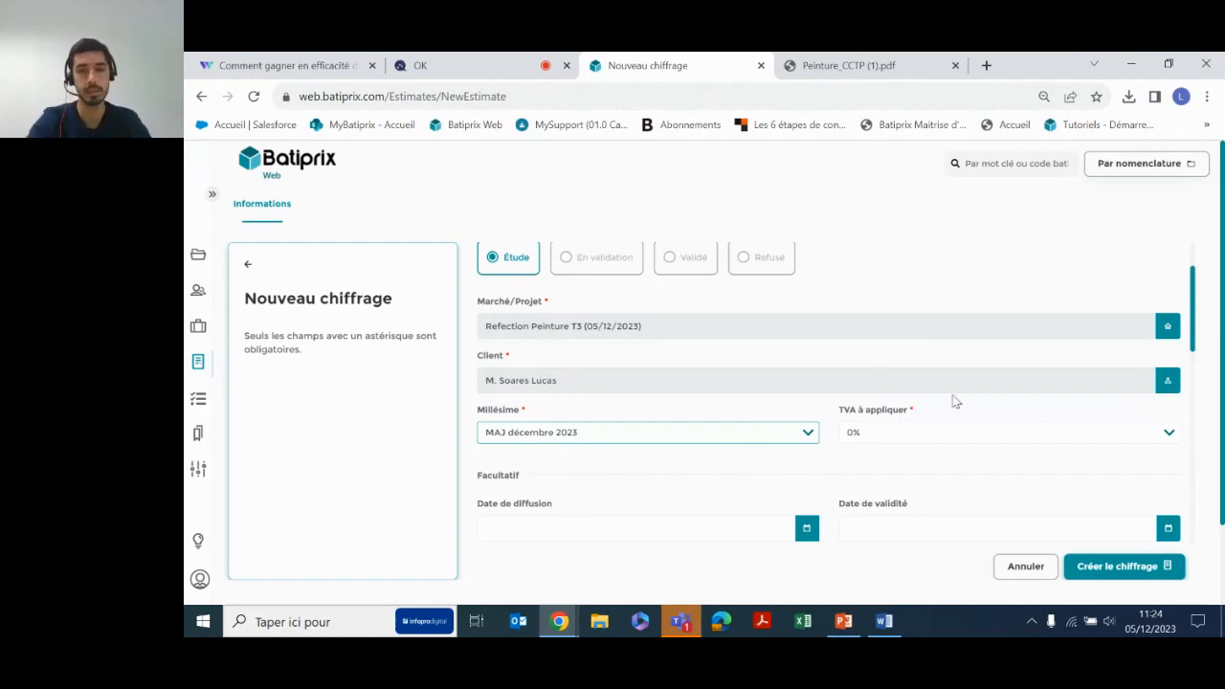
pyautogui.click(995, 432)
pyautogui.click(886, 464)
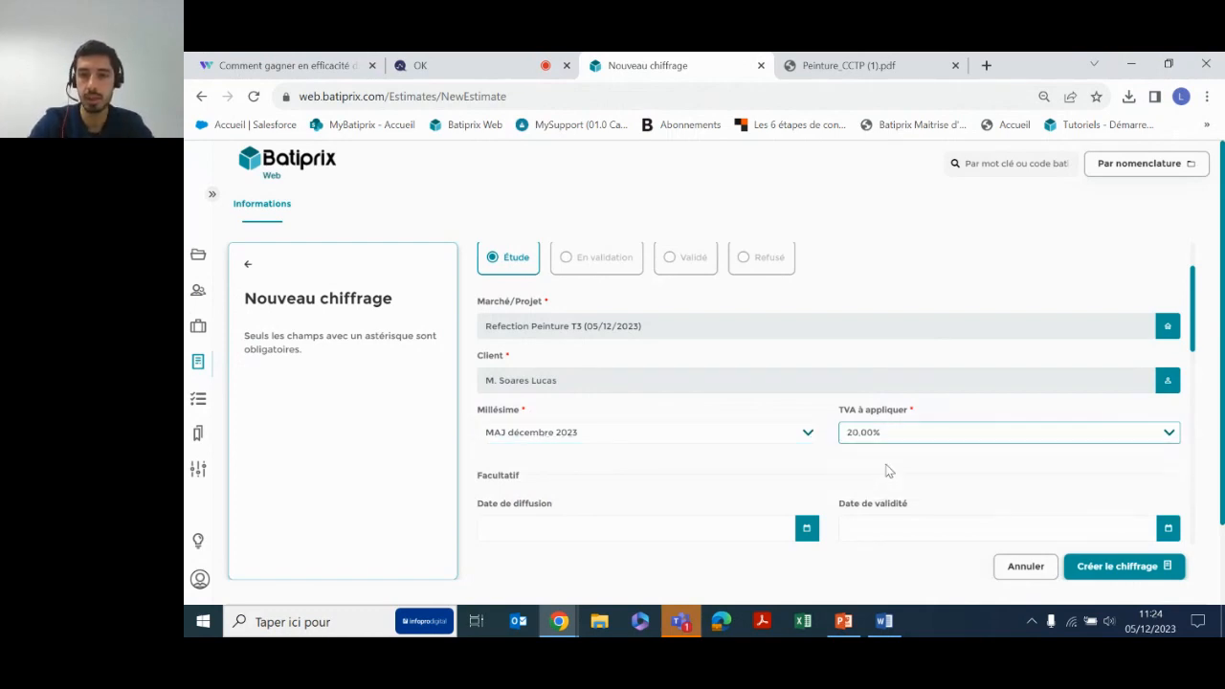
pyautogui.click(1115, 567)
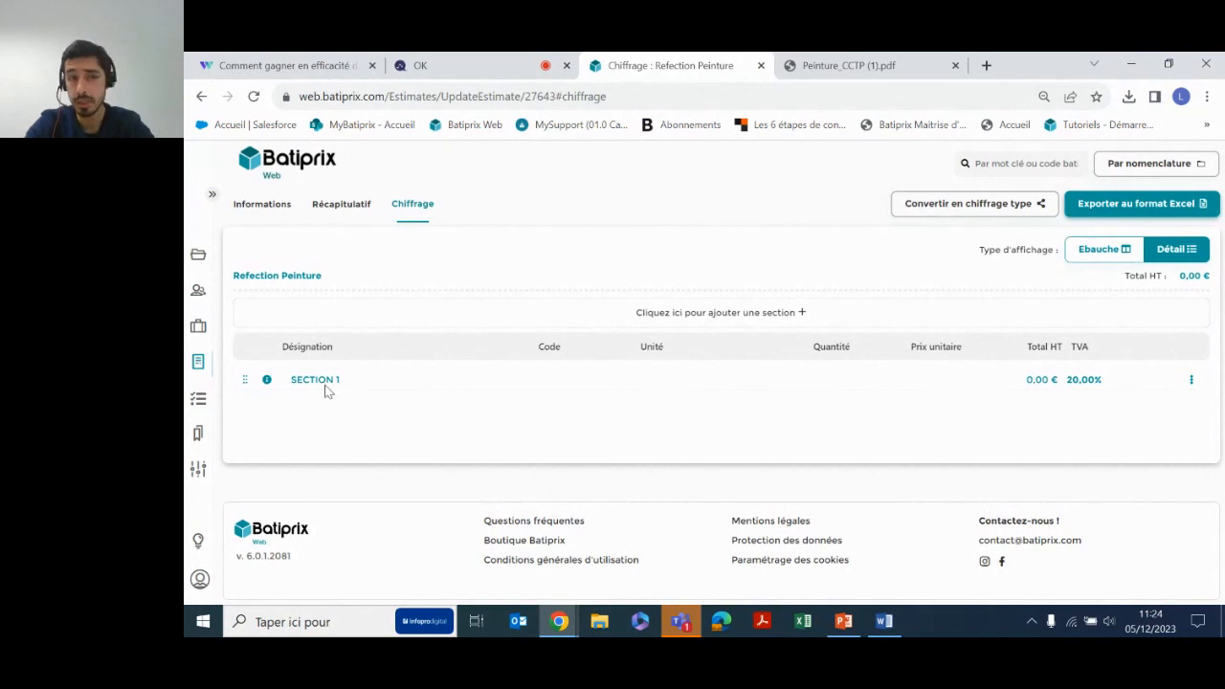
# Rename SECTION 1 of the chiffrage as "Lot Peinture".
pyautogui.doubleClick(371, 381)
pyautogui.hotkey('ctrl', 'a')
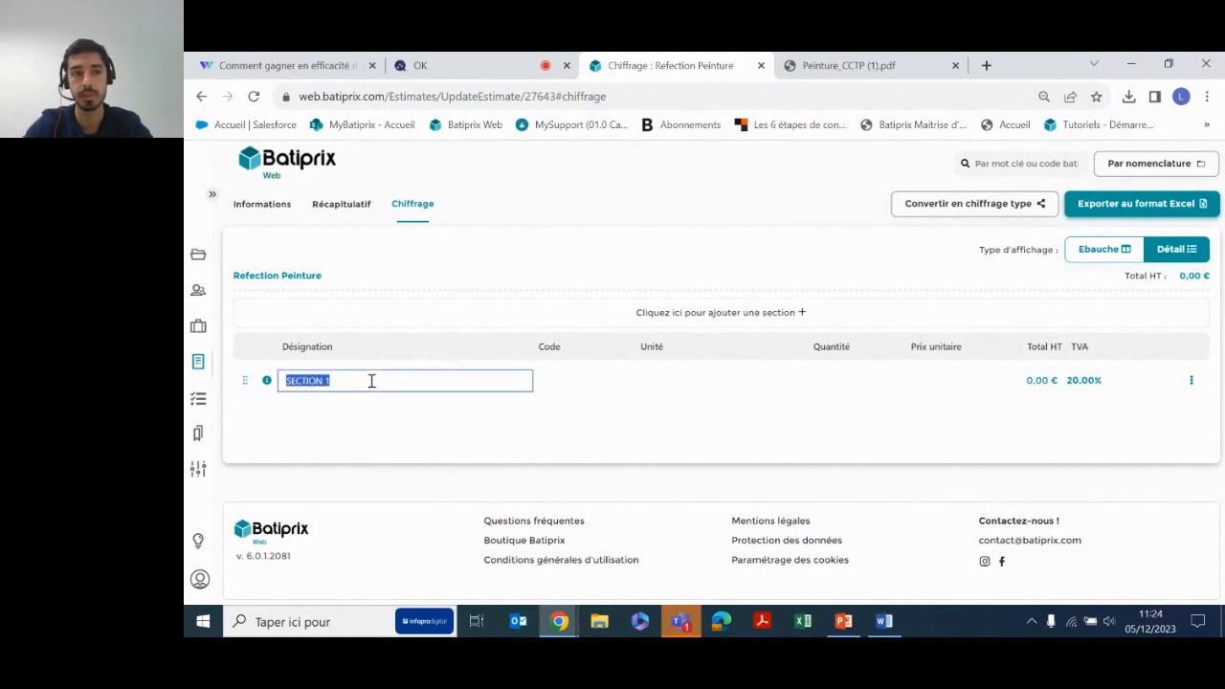
pyautogui.write('Lot Peinture')
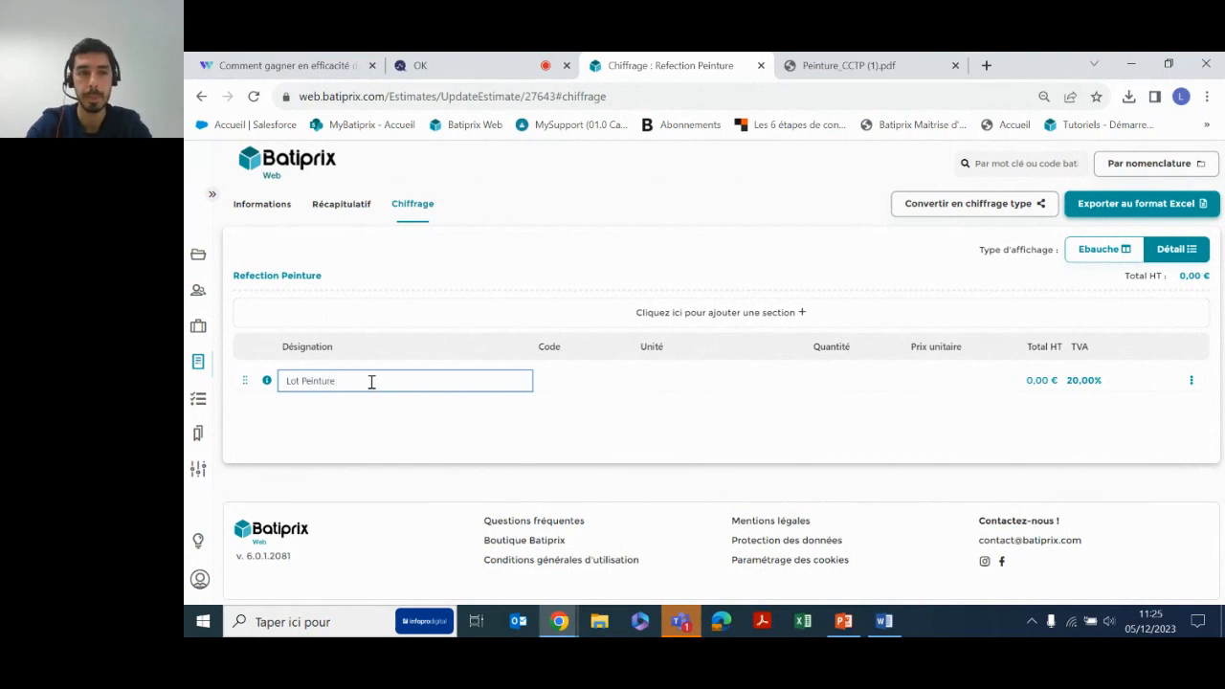
pyautogui.click(380, 447)
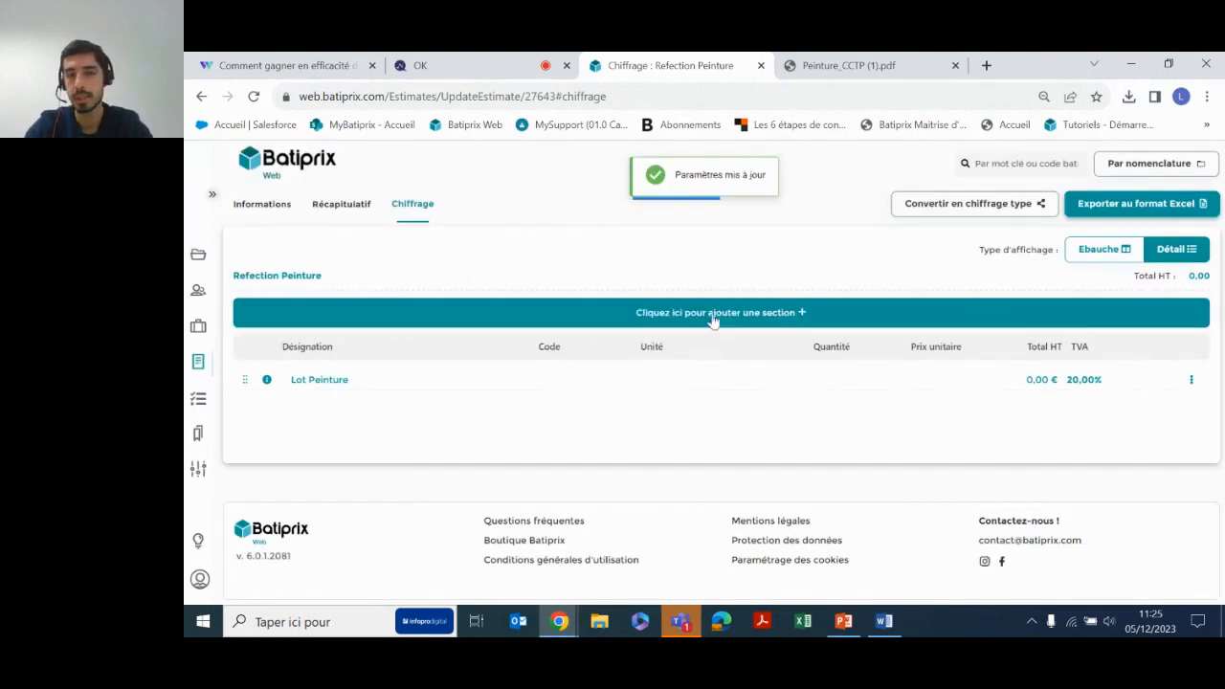
# Add a second section named "Macro Ouvrages" to the chiffrage.
pyautogui.click(713, 322)
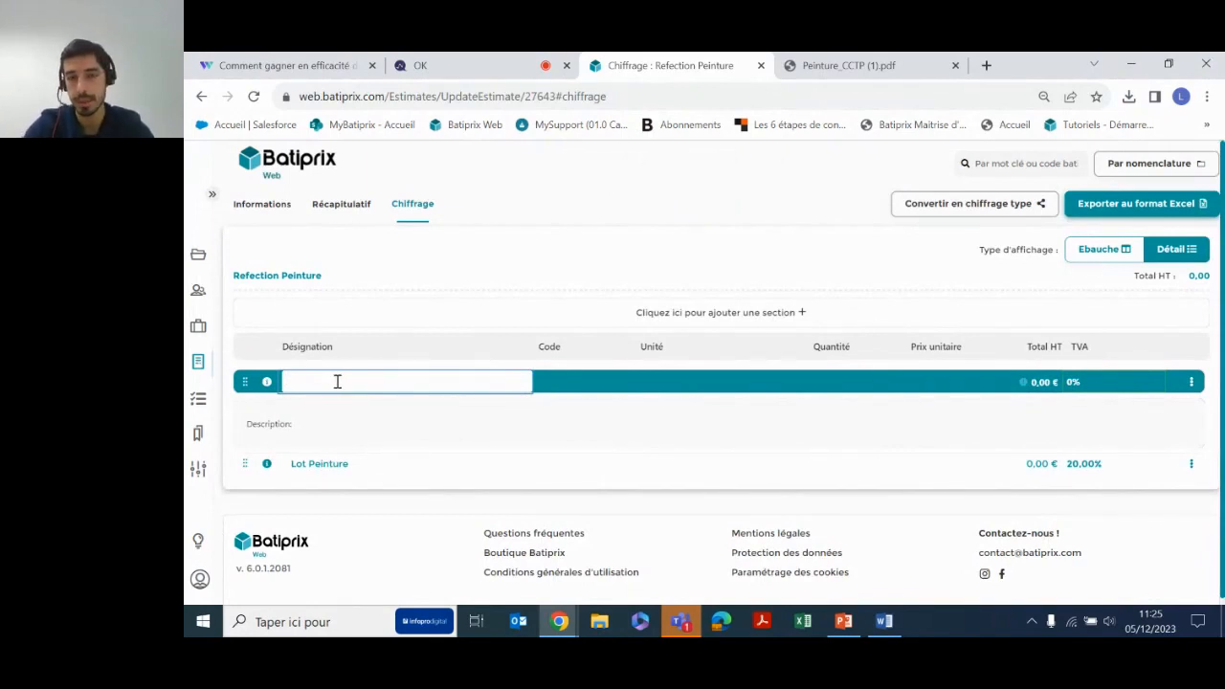
pyautogui.write('Macro')
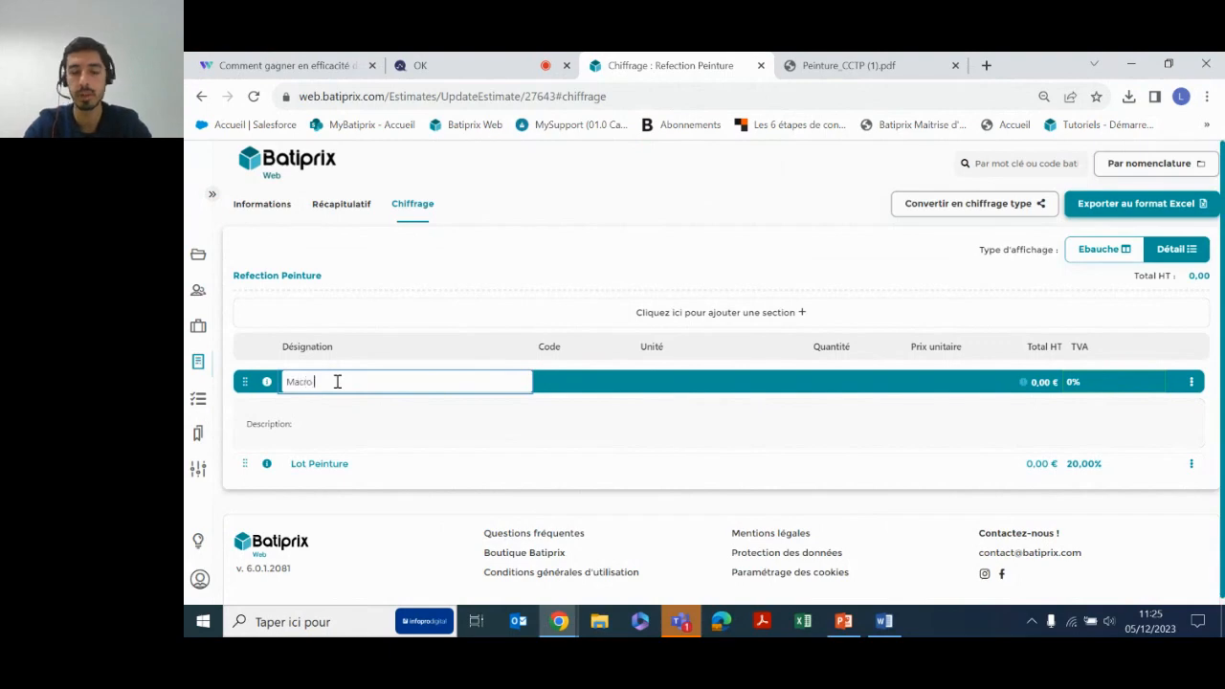
pyautogui.write(' Ouvrages')
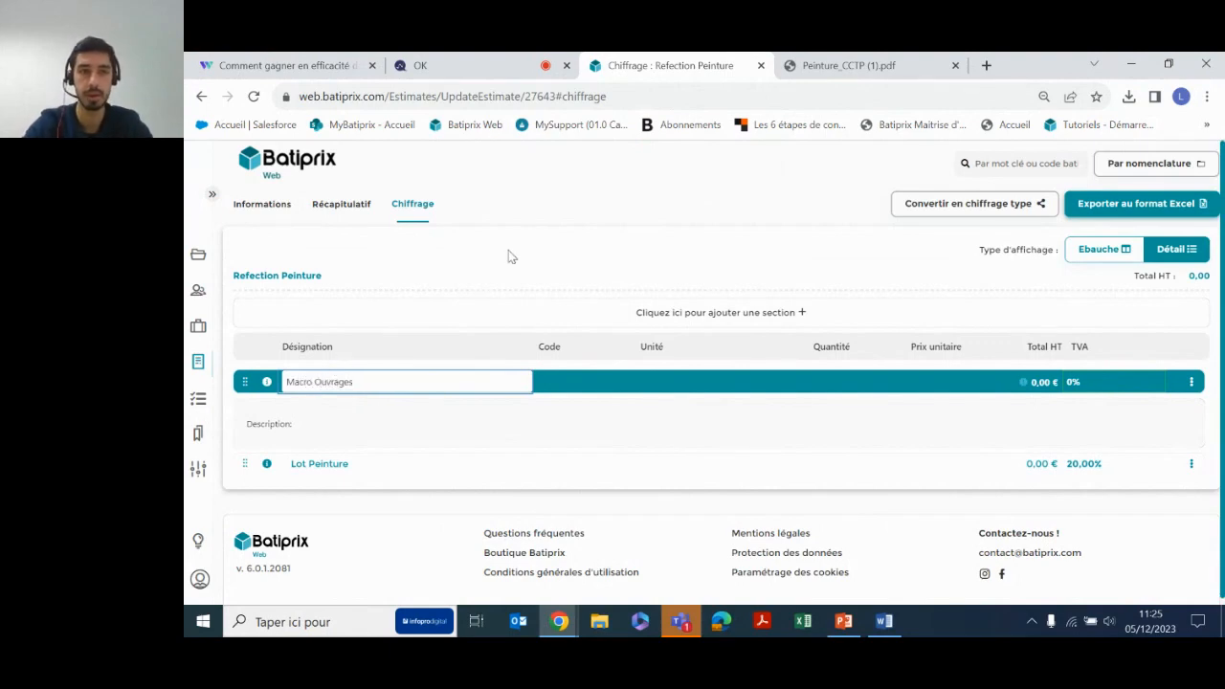
pyautogui.press('Return')
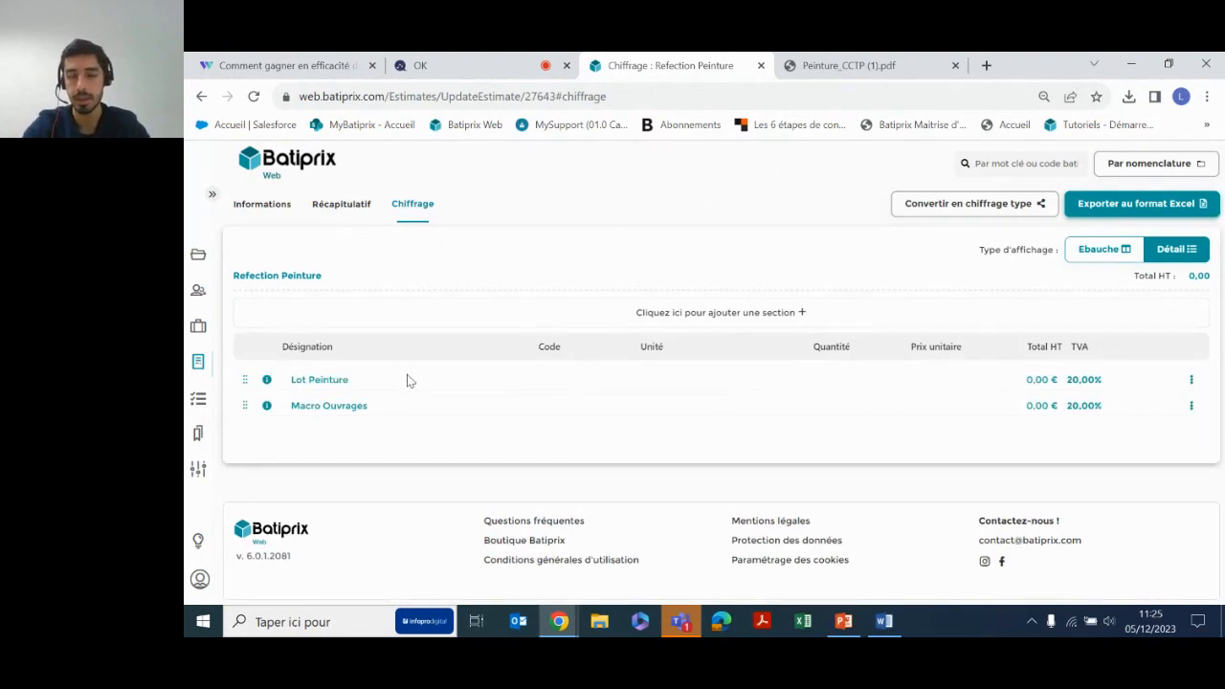
# Add the ouvrage "Impression résine époxy sur sol ciment en parties courantes" from nomenclature 55.07.03.04 to the Lot Peinture section.
pyautogui.click(1192, 381)
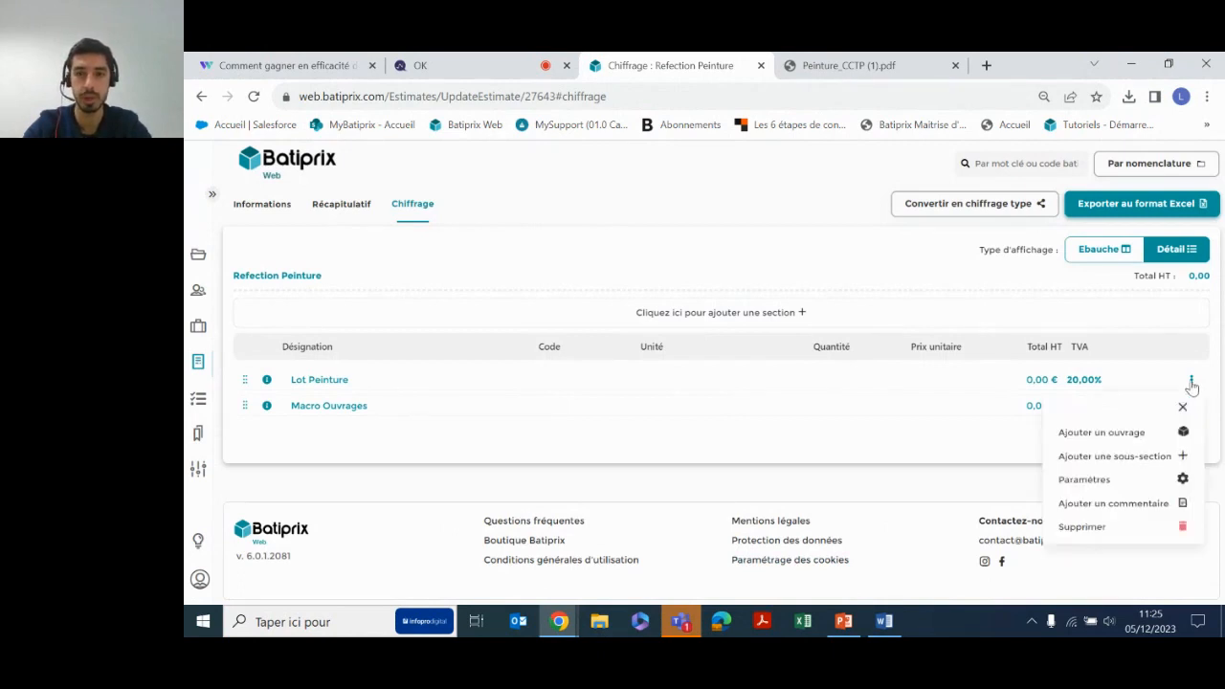
pyautogui.click(1100, 434)
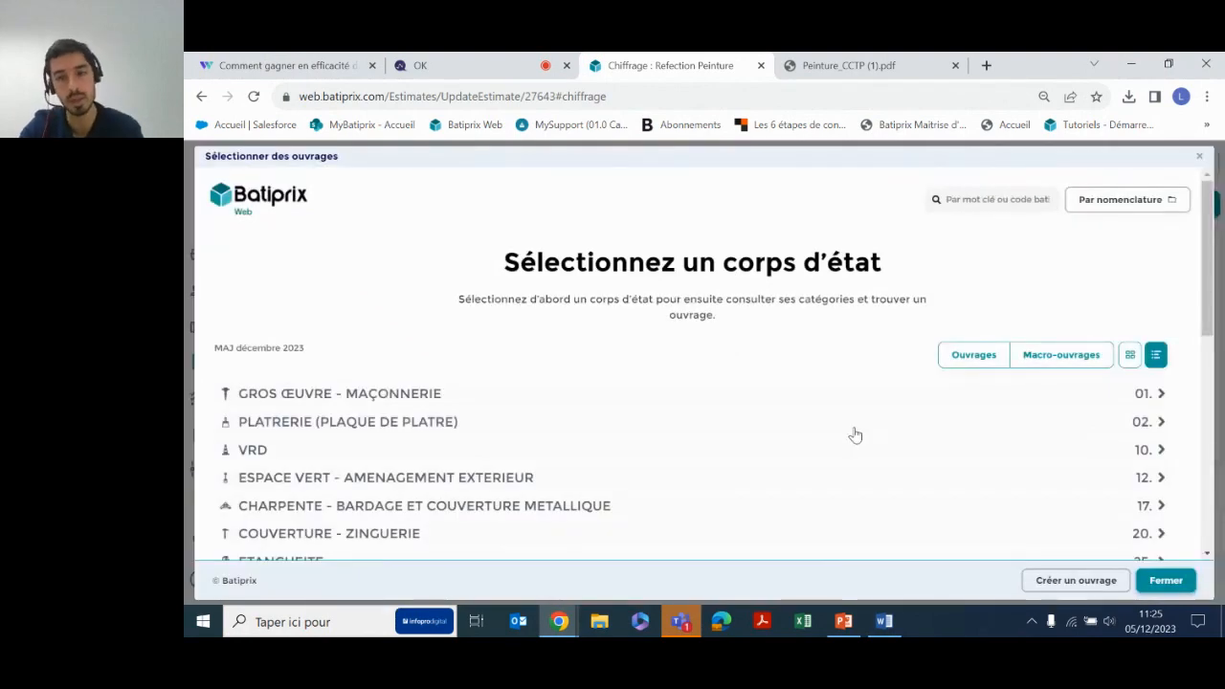
pyautogui.scroll(-5, 854, 435)
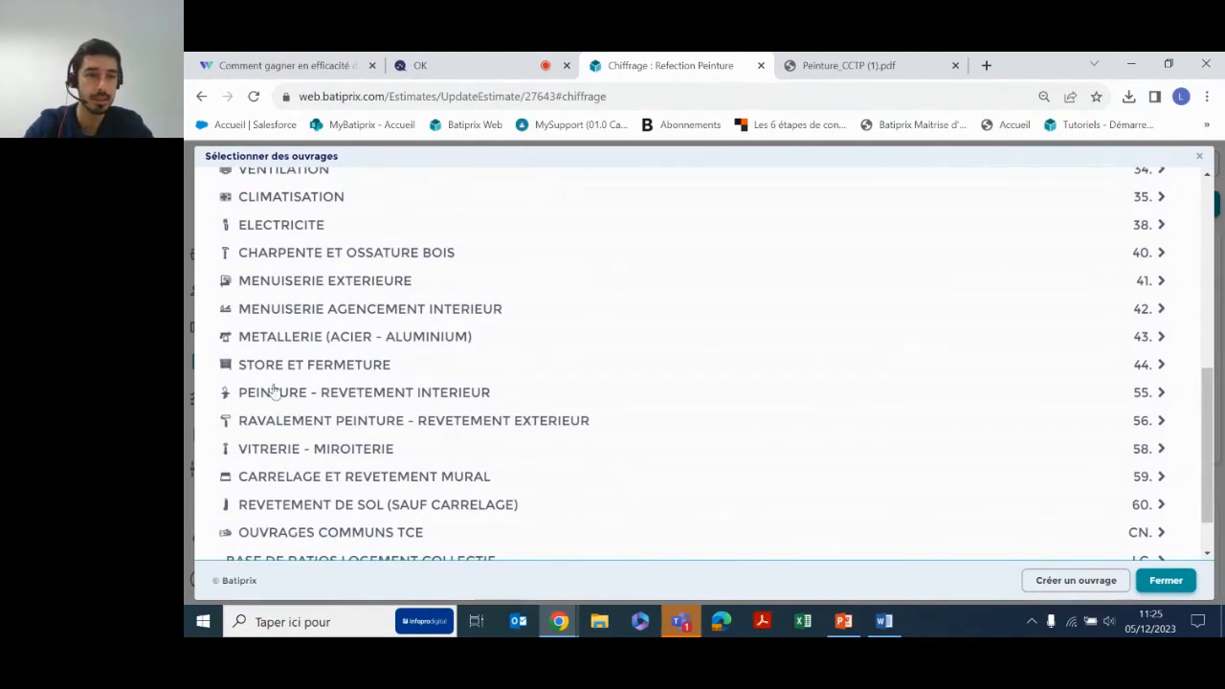
pyautogui.click(1162, 393)
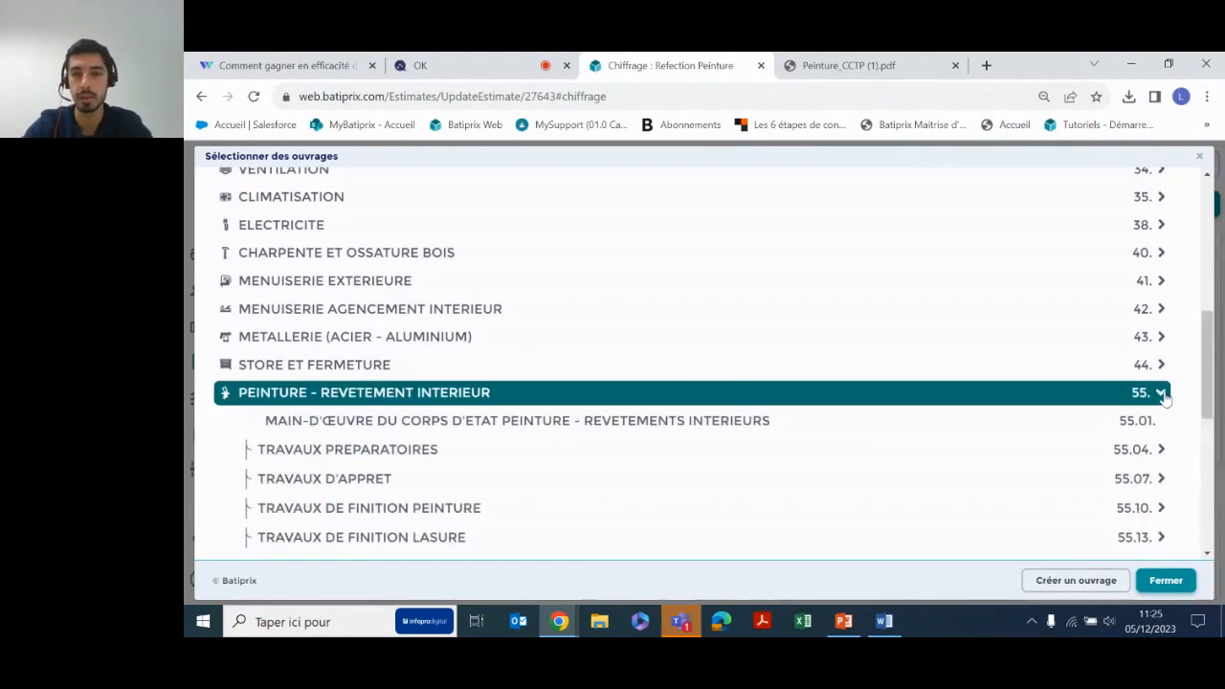
pyautogui.scroll(-1, 629, 495)
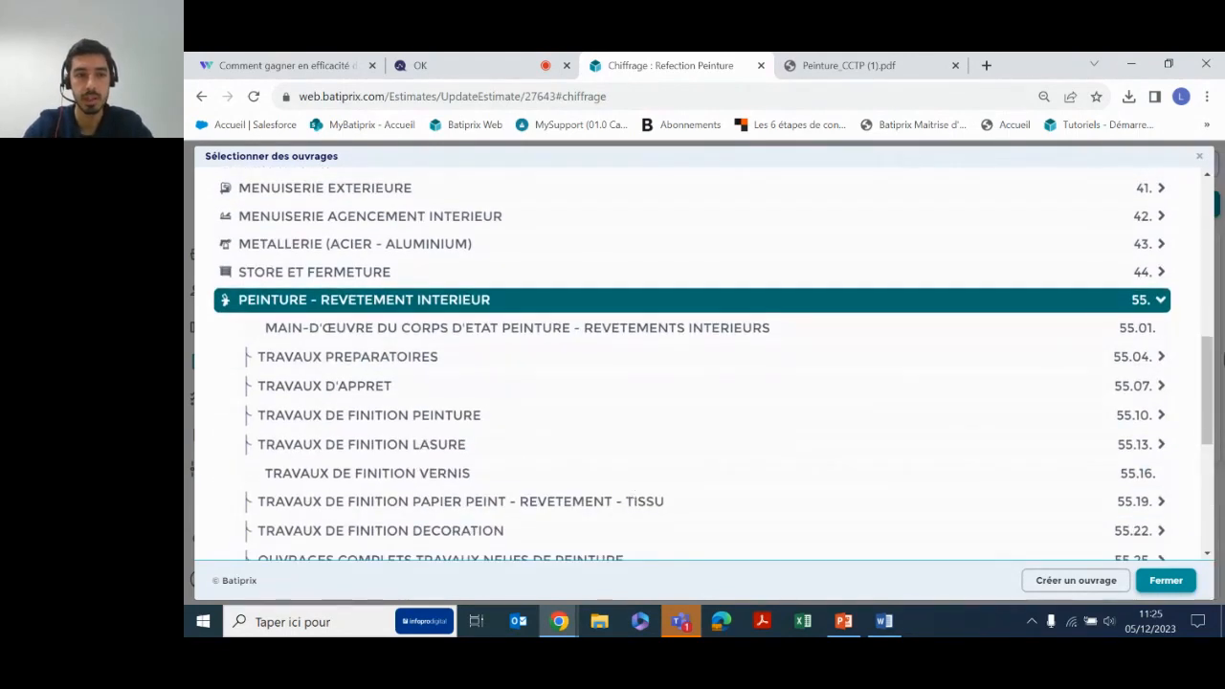
pyautogui.click(1160, 385)
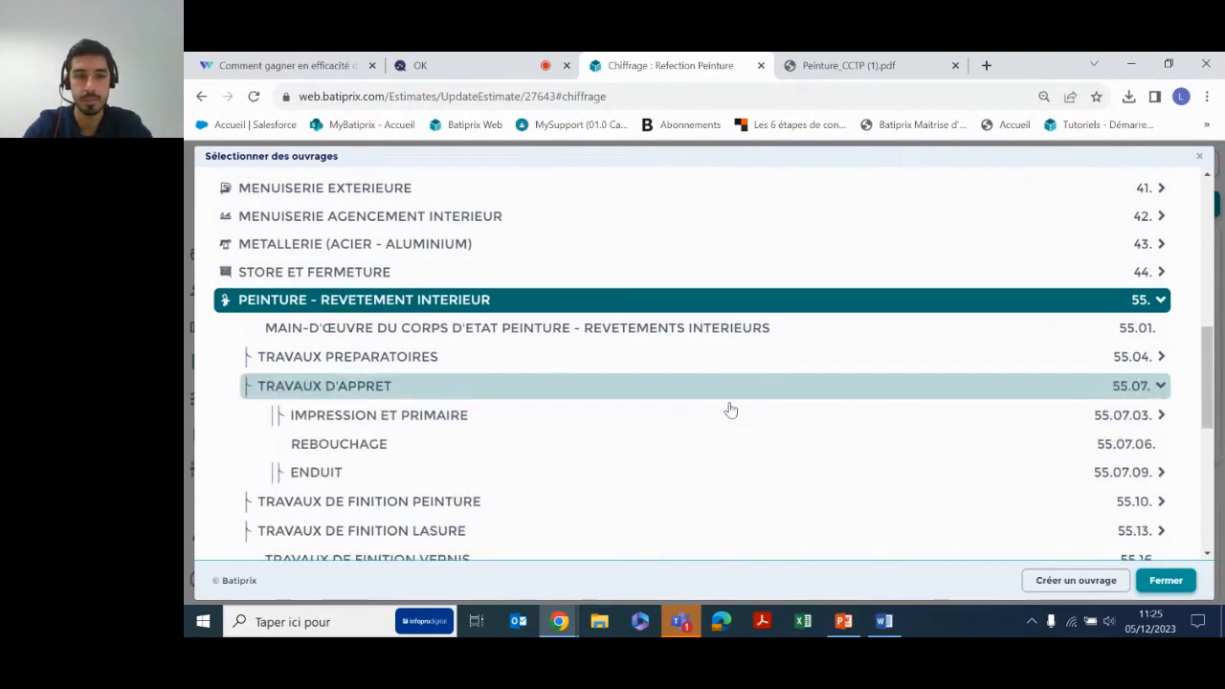
pyautogui.click(1161, 415)
pyautogui.scroll(-1, 882, 490)
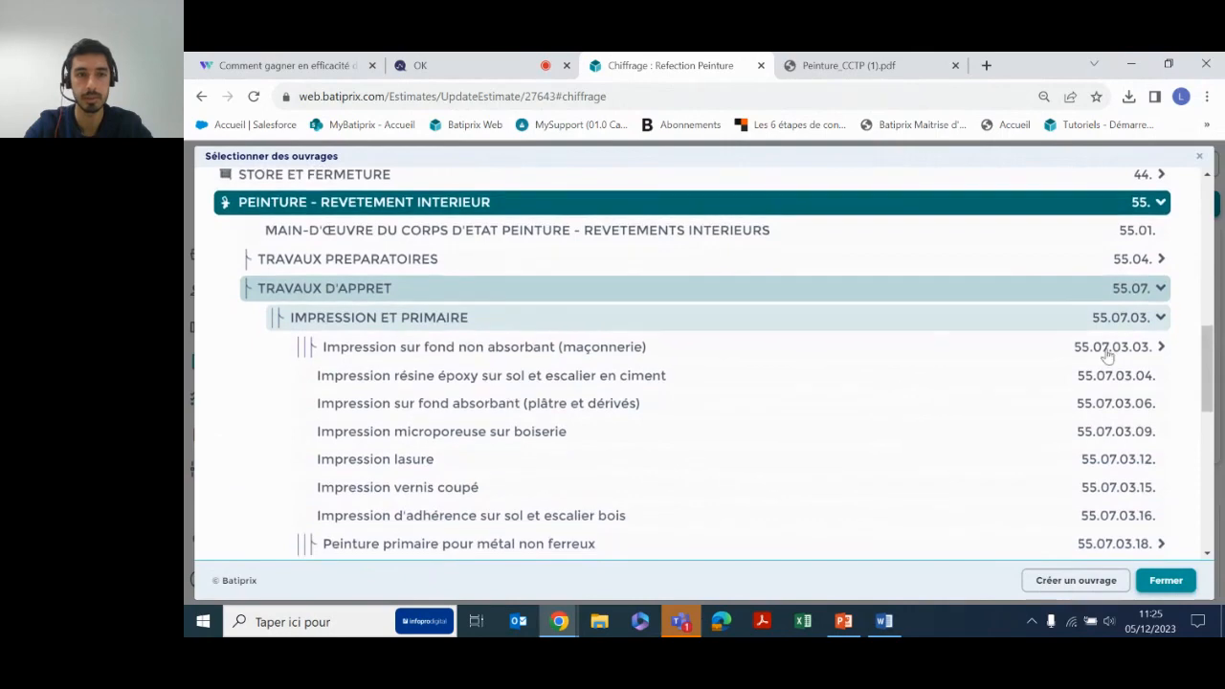
pyautogui.click(423, 379)
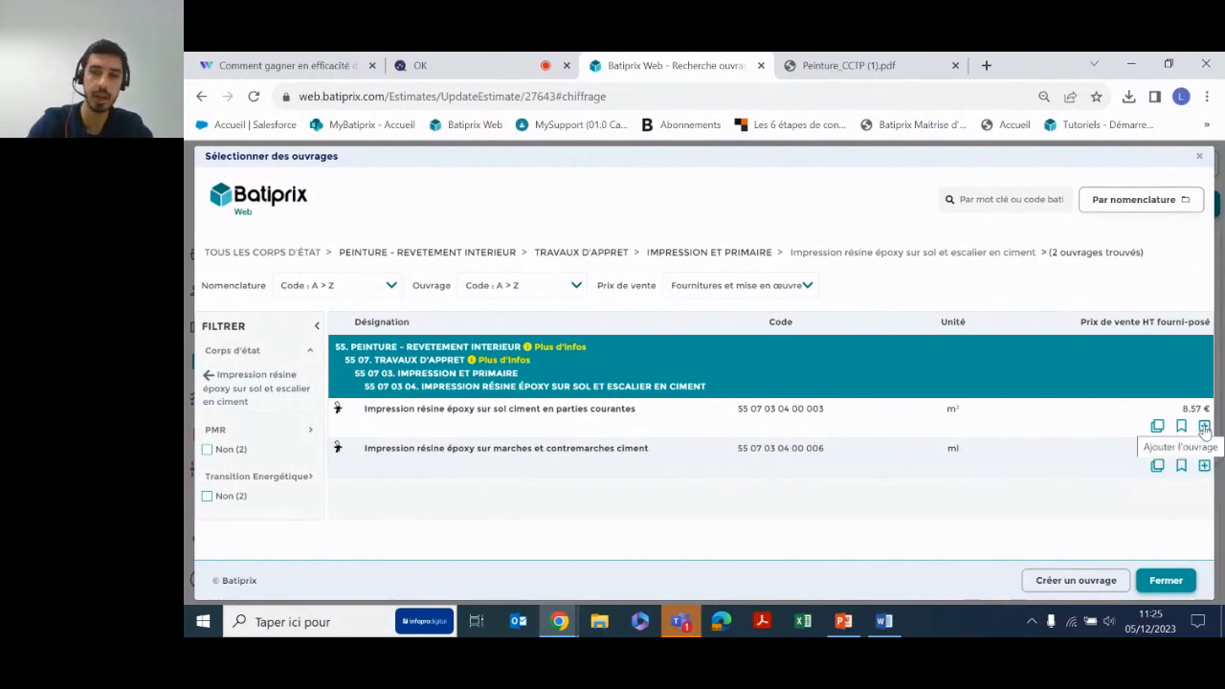
pyautogui.click(1203, 426)
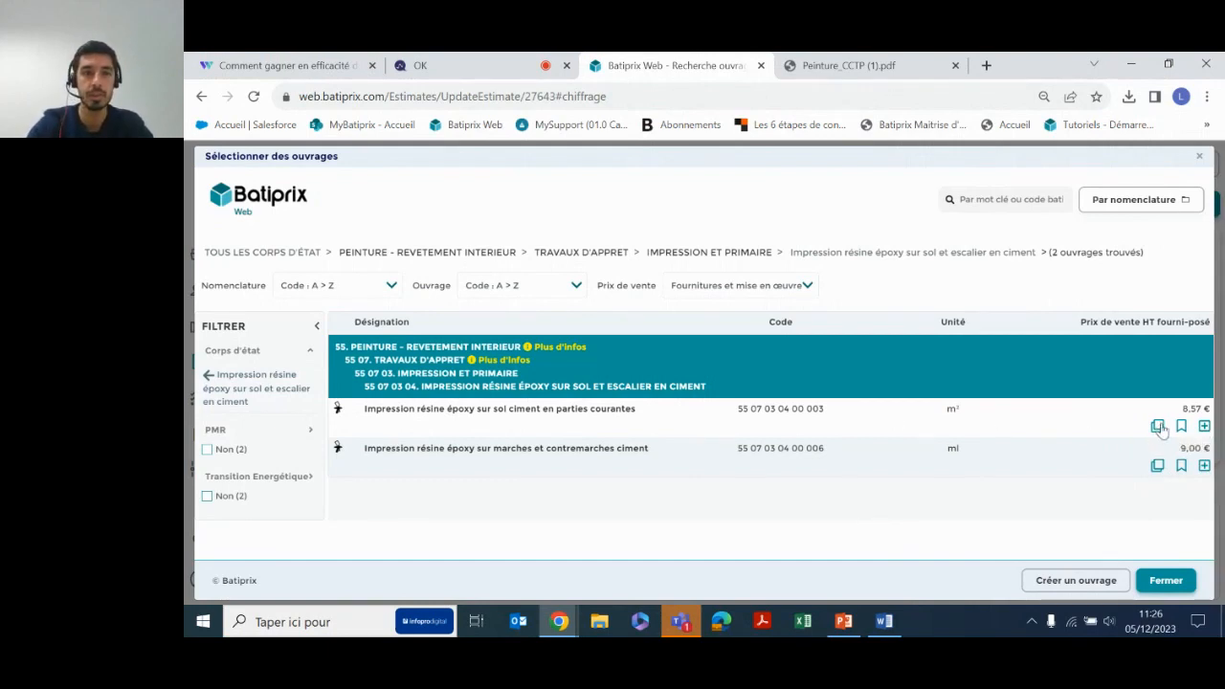
# Review the editable fields for duplicating the ouvrage "Impression résine époxy sur sol ciment en parties courantes" and close without duplicating it.
pyautogui.click(1157, 427)
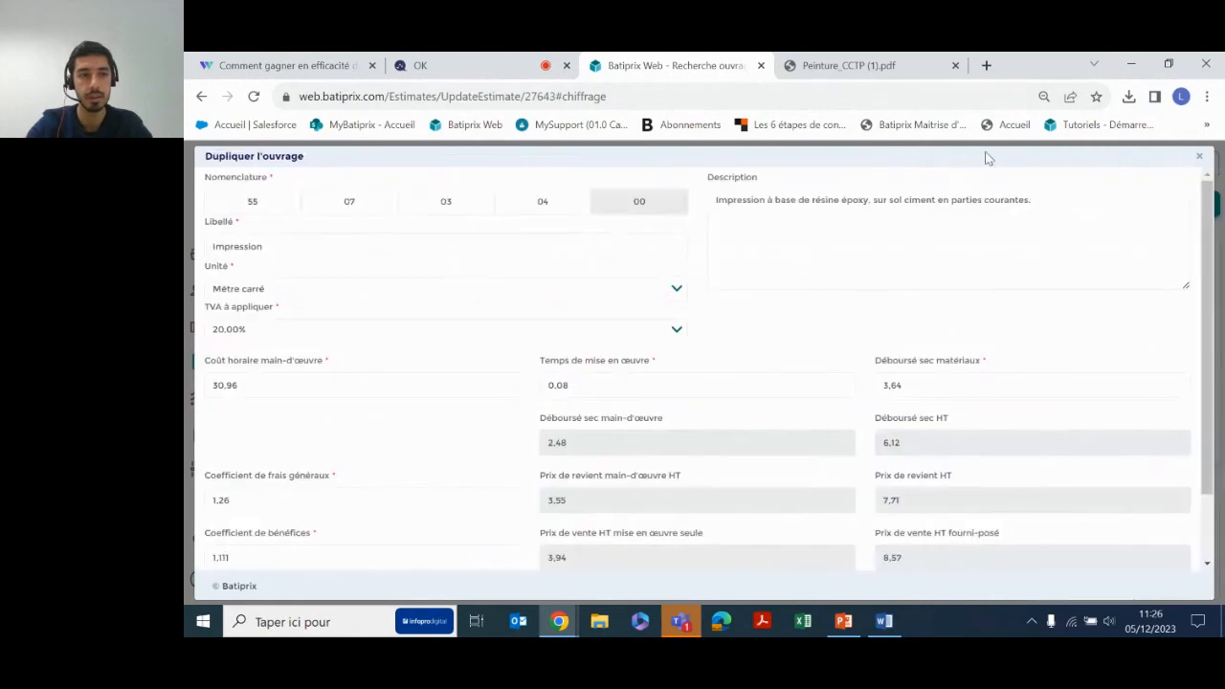
pyautogui.click(285, 250)
pyautogui.scroll(-2, 285, 287)
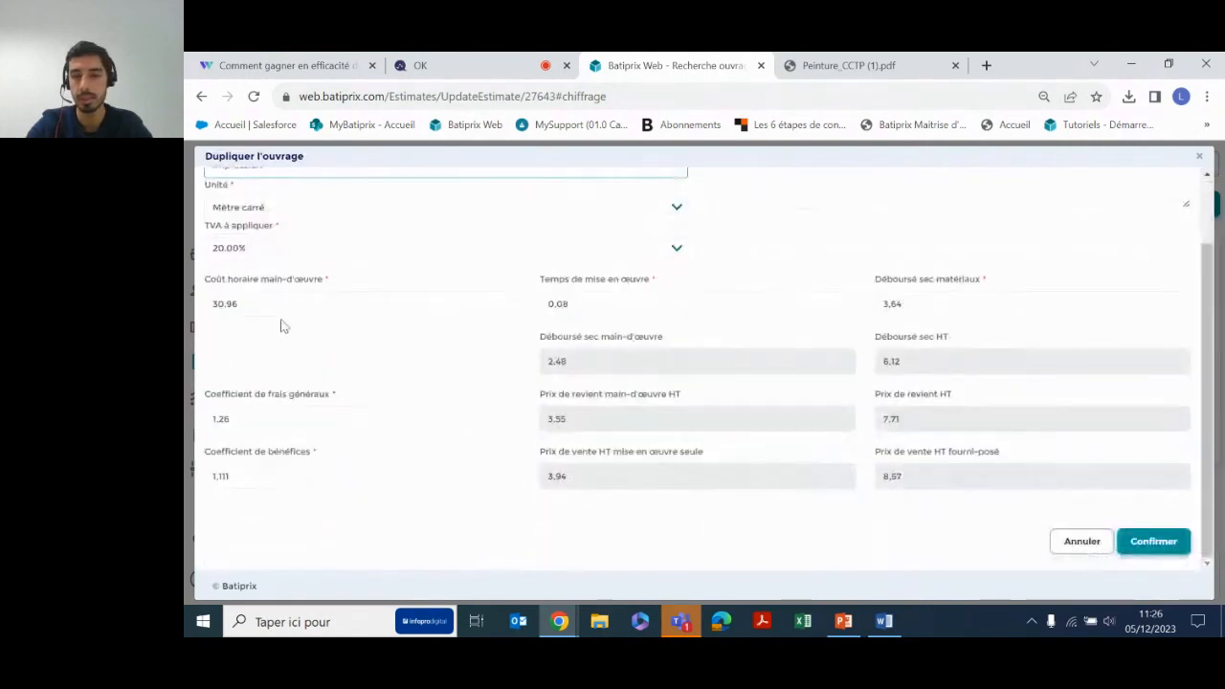
pyautogui.scroll(2, 283, 383)
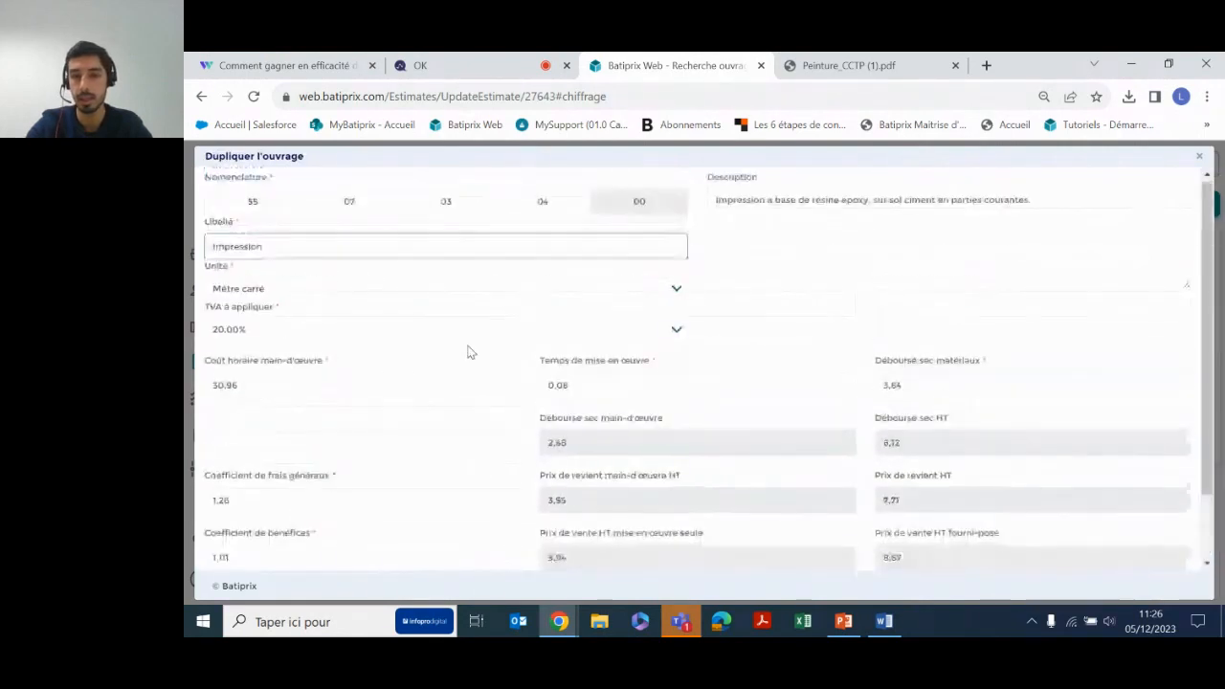
pyautogui.click(1072, 213)
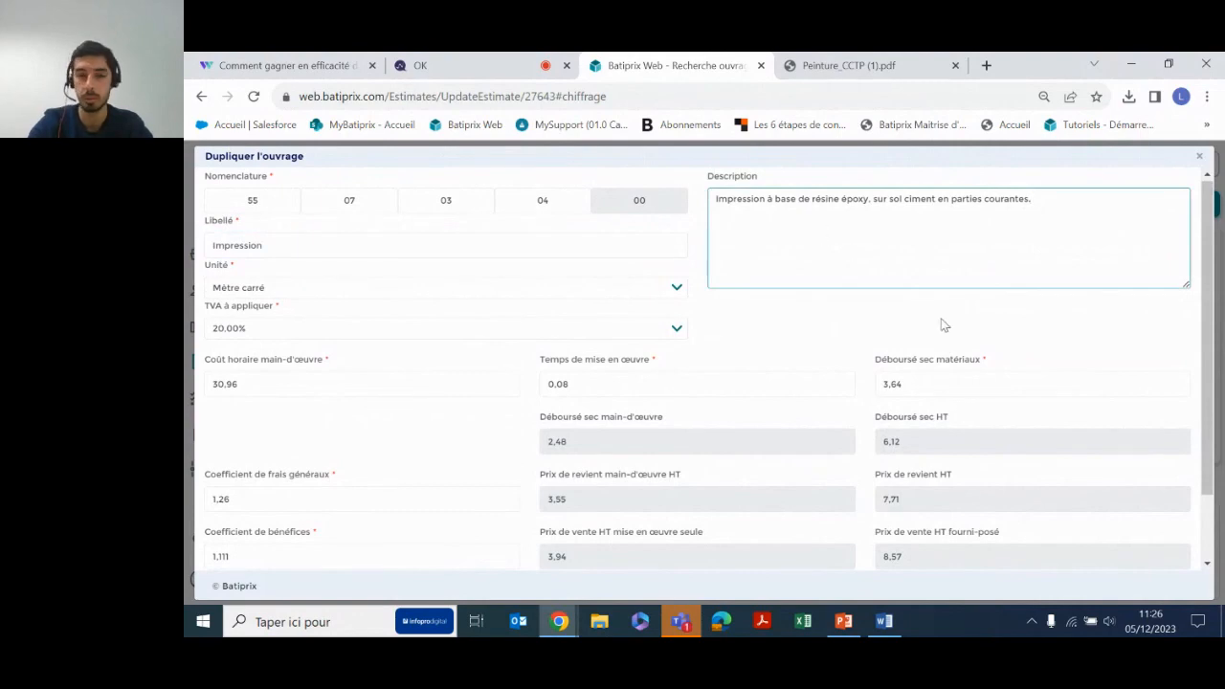
pyautogui.click(1198, 159)
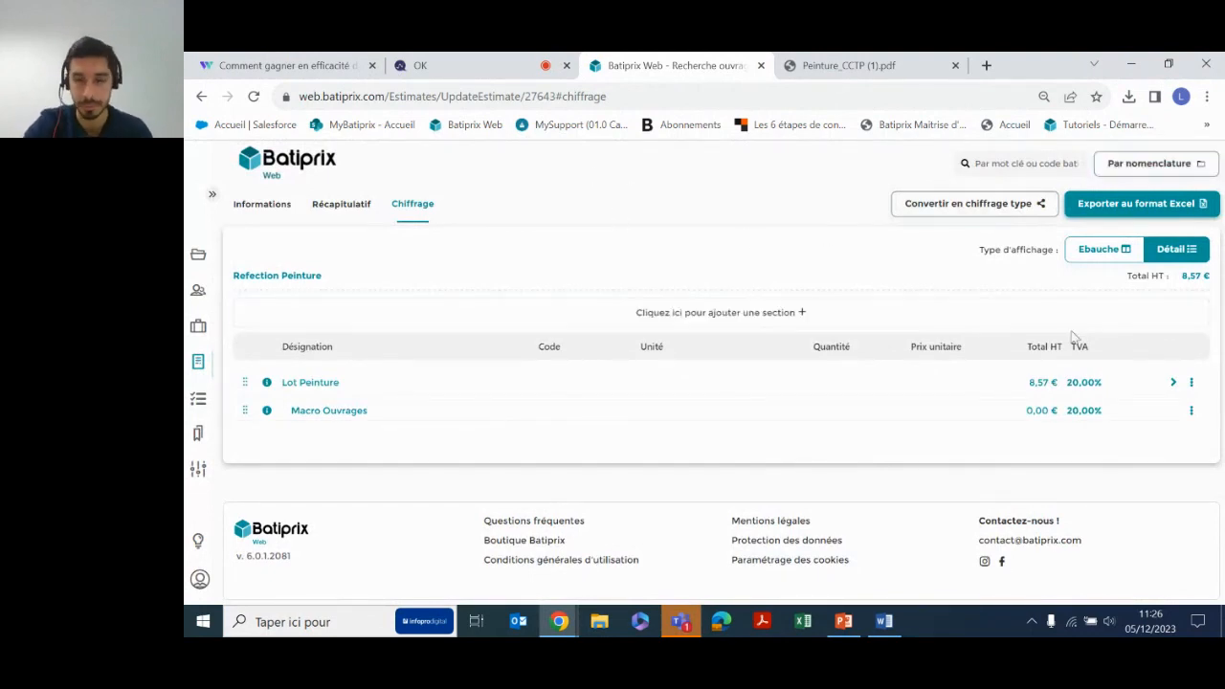
# Expand the Lot Peinture section and set the quantity of its epoxy resin impression ouvrage to 28 m².
pyautogui.click(1172, 382)
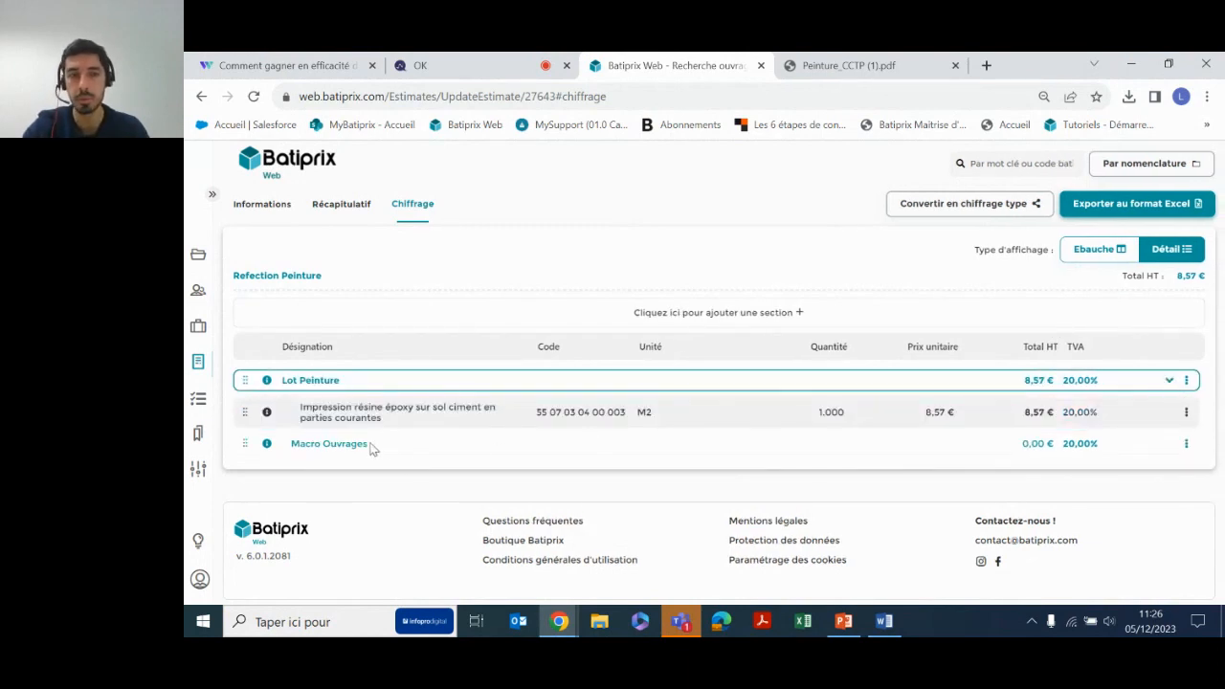
pyautogui.click(830, 412)
pyautogui.write('2')
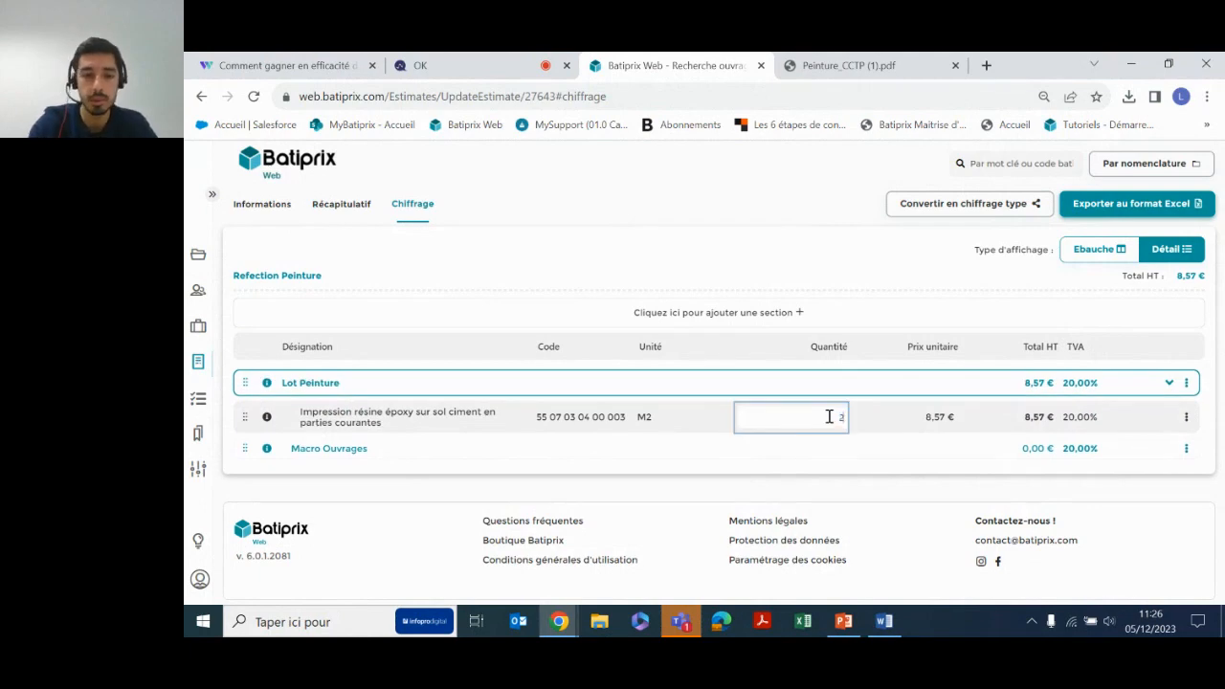
pyautogui.write('8')
pyautogui.click(730, 265)
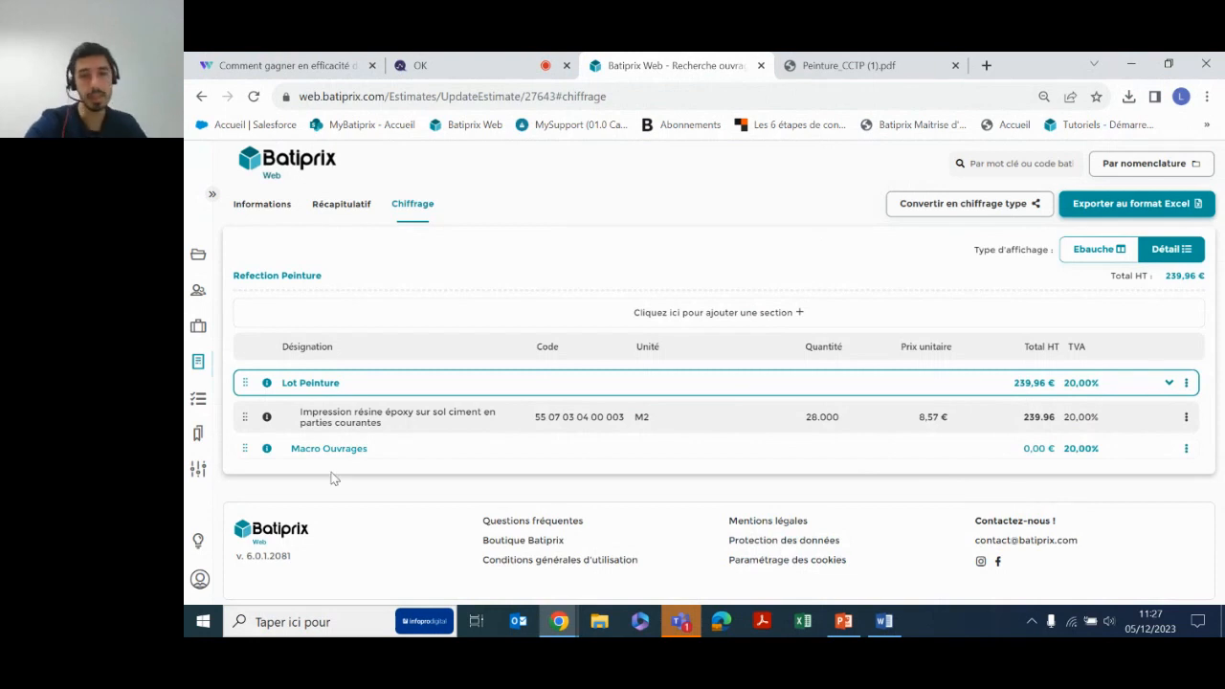
# Start adding an ouvrage to the Macro Ouvrages section and browse the macro-ouvrages to PEINTURE REVETEMENT INTERIEUR, PEINTURE EN TRAVAUX DE RENOVATION (R4.06).
pyautogui.click(1186, 450)
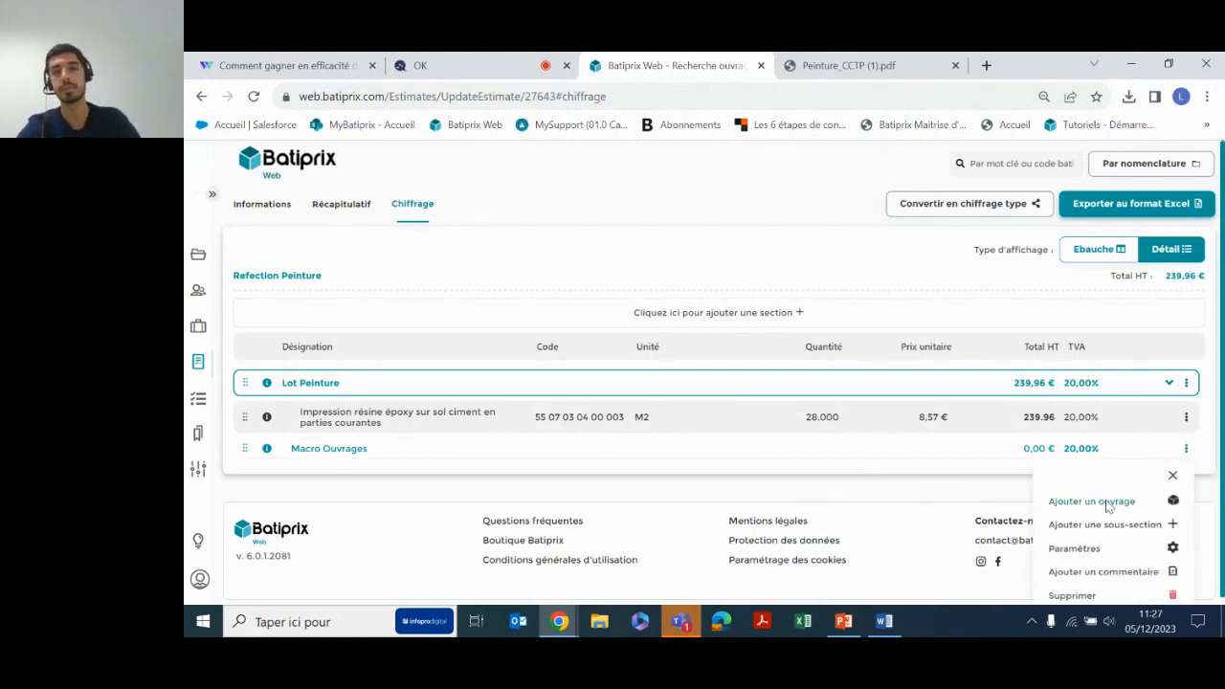
pyautogui.click(1100, 502)
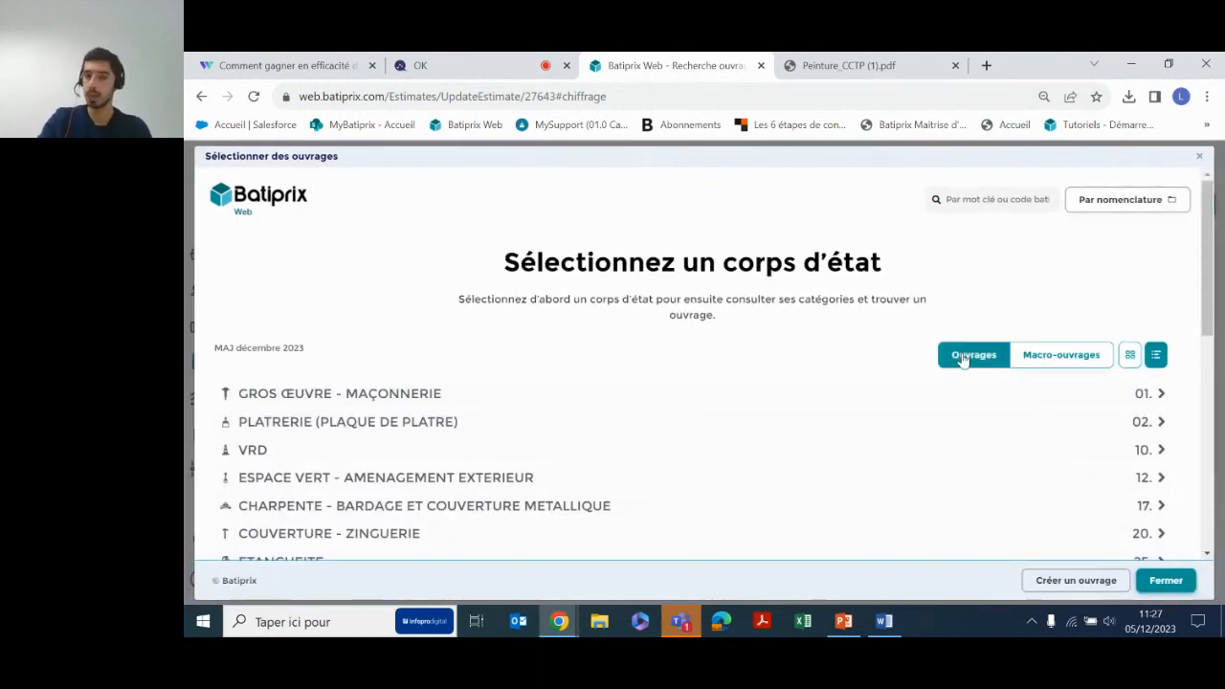
pyautogui.click(1055, 354)
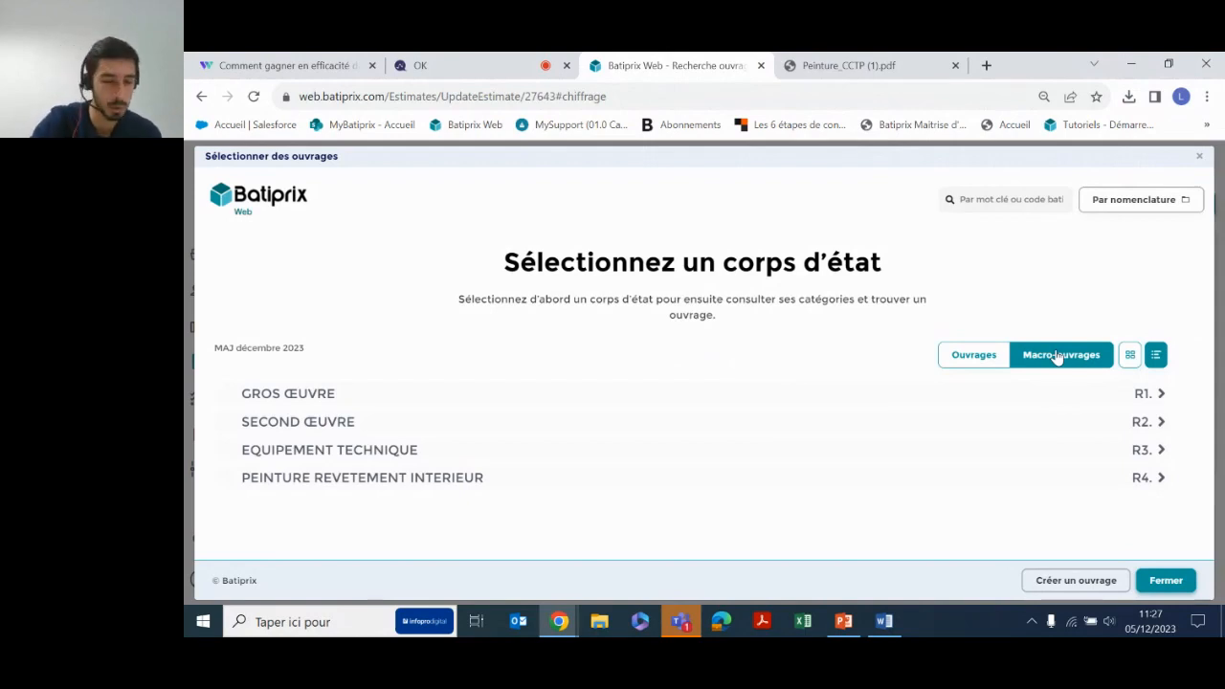
pyautogui.click(1160, 478)
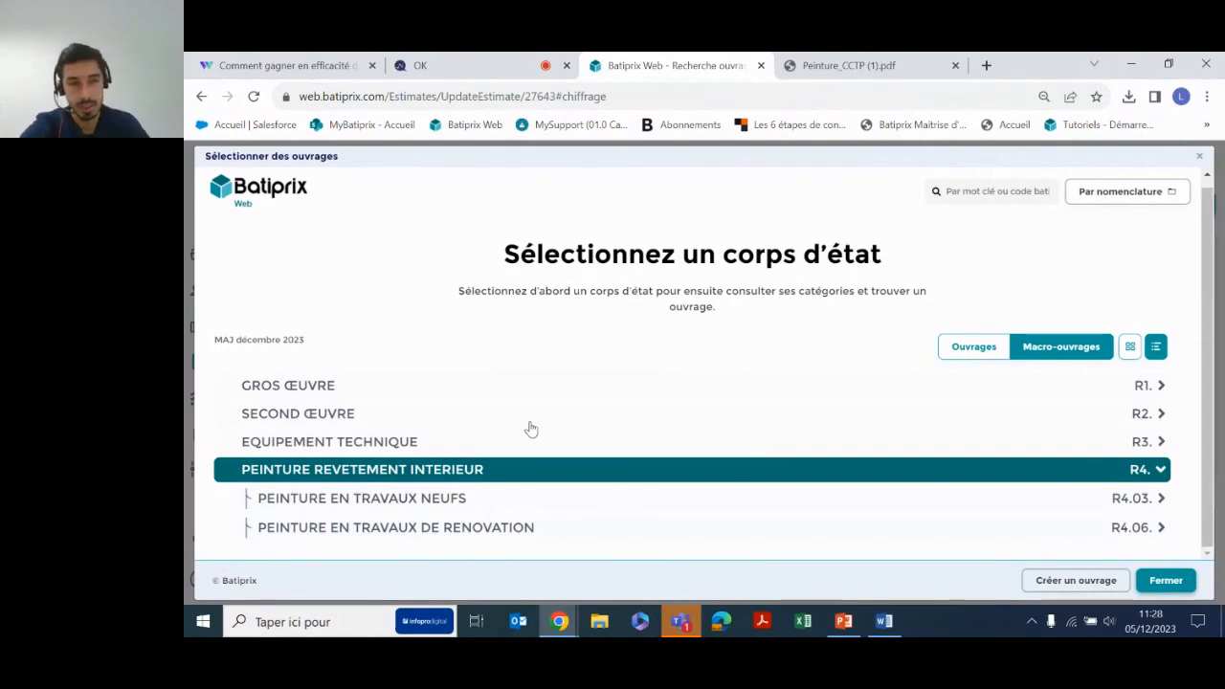
pyautogui.click(1162, 528)
pyautogui.scroll(-4, 631, 440)
pyautogui.scroll(1, 634, 440)
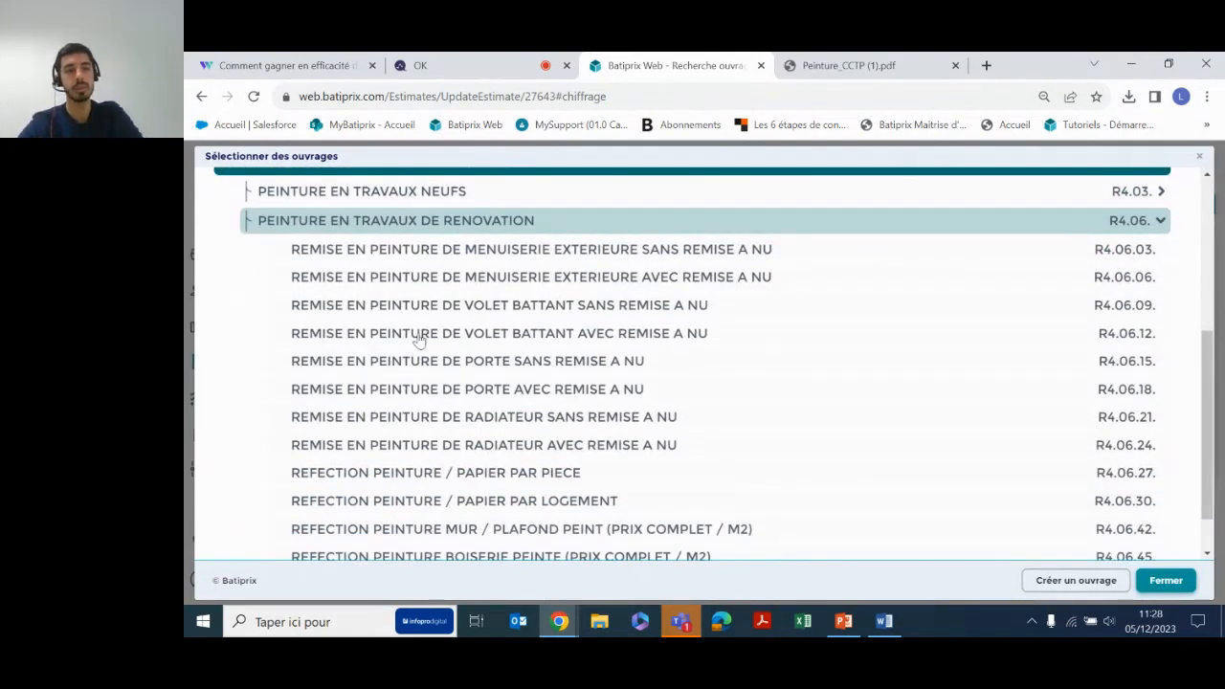
pyautogui.scroll(-1, 675, 333)
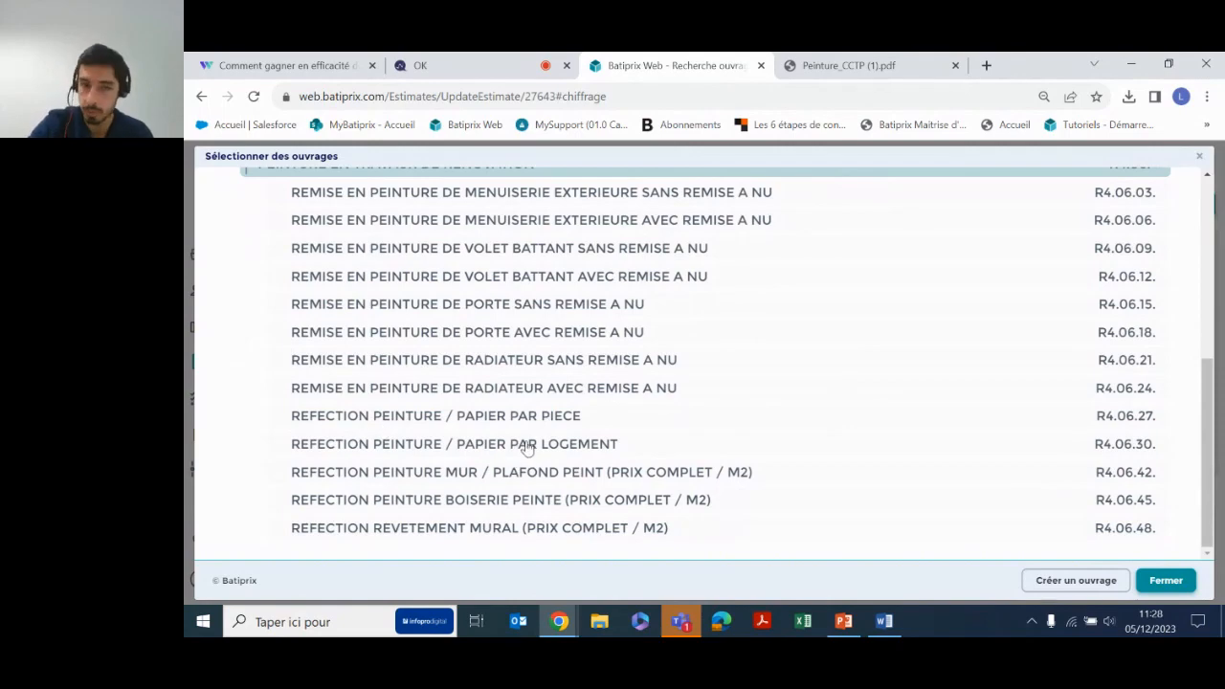
# Open the category REFECTION PEINTURE / PAPIER PAR LOGEMENT (R4.06.30) and display more of its macro-ouvrages.
pyautogui.click(360, 444)
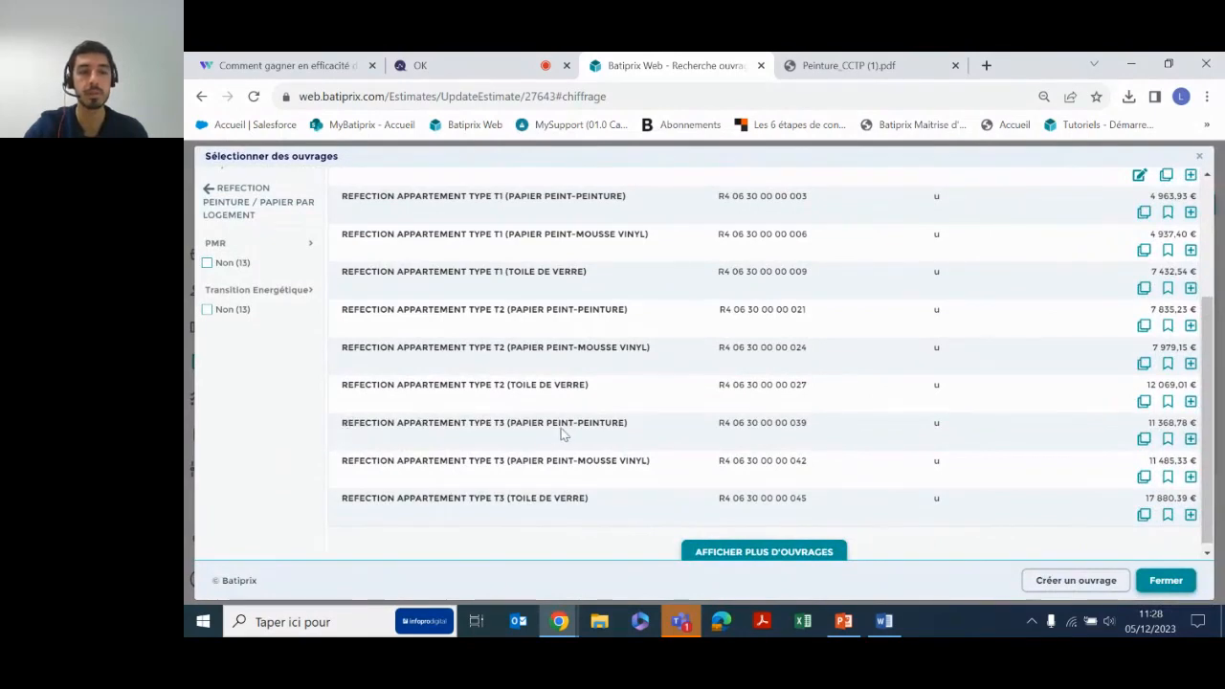
pyautogui.scroll(1, 603, 421)
pyautogui.scroll(-2, 536, 492)
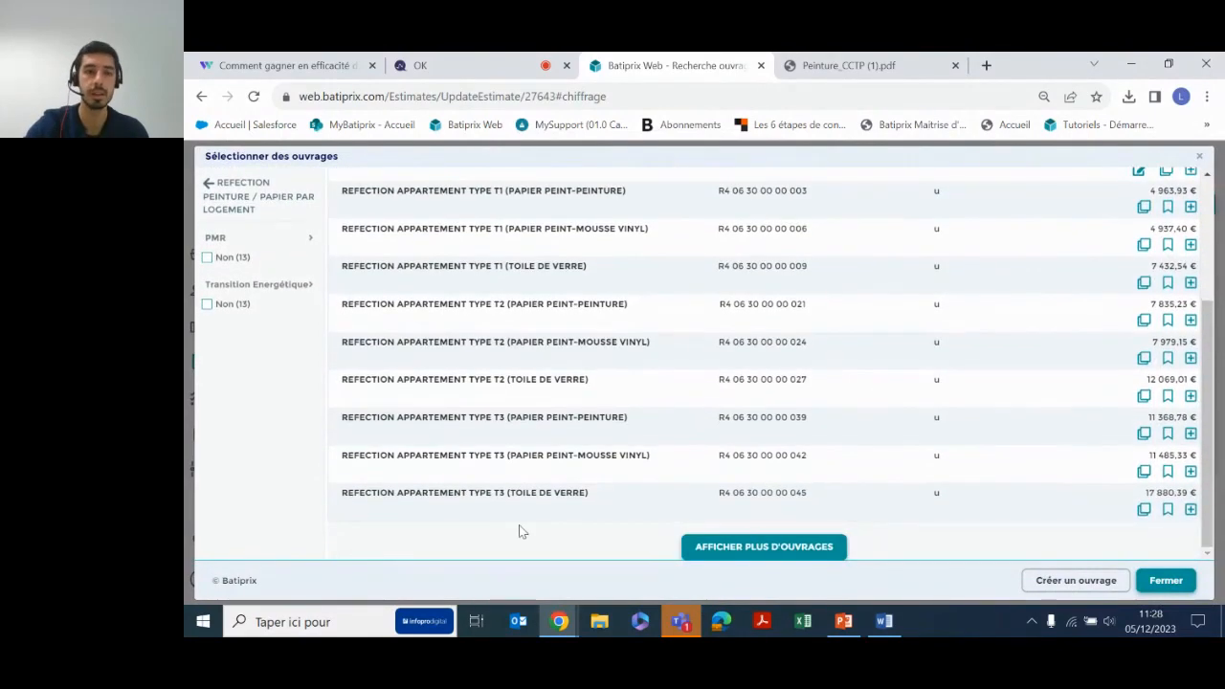
pyautogui.click(764, 547)
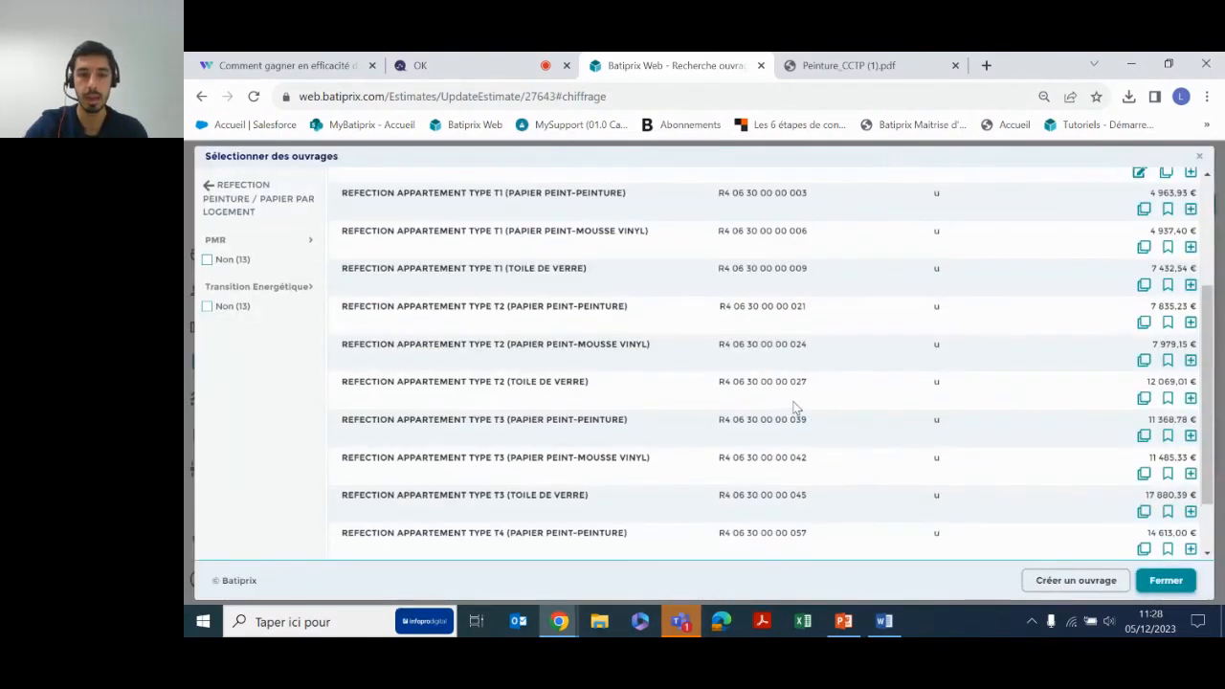
pyautogui.scroll(5, 813, 392)
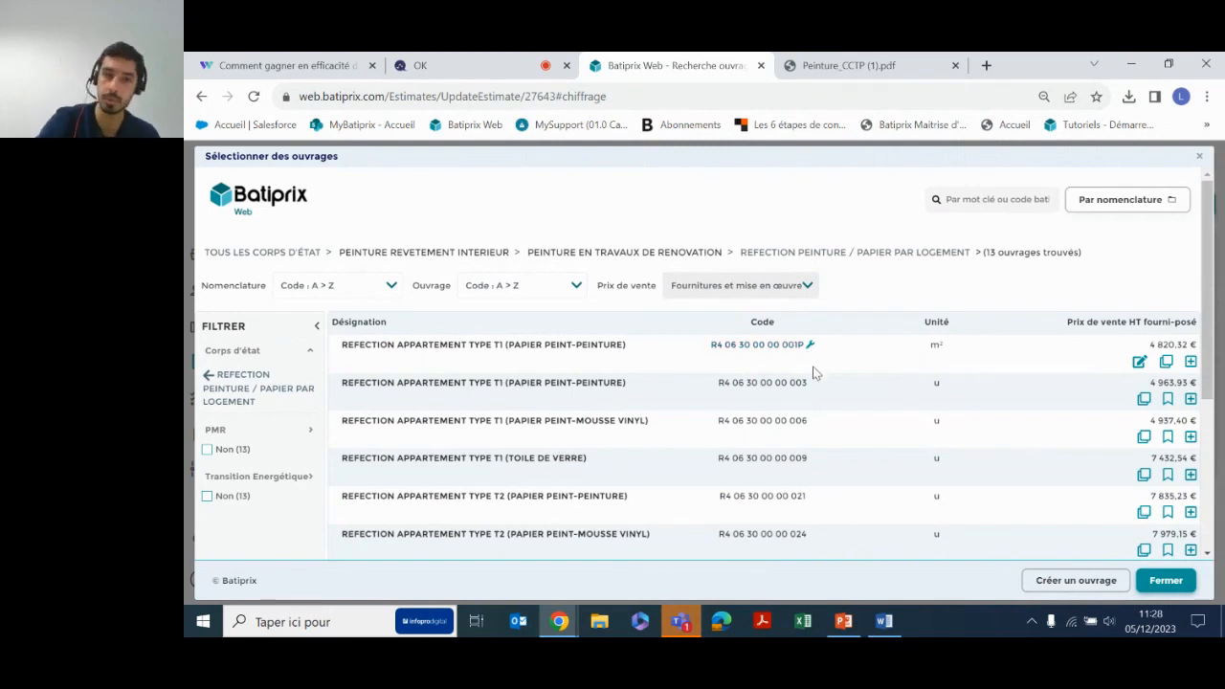
pyautogui.scroll(-2, 813, 373)
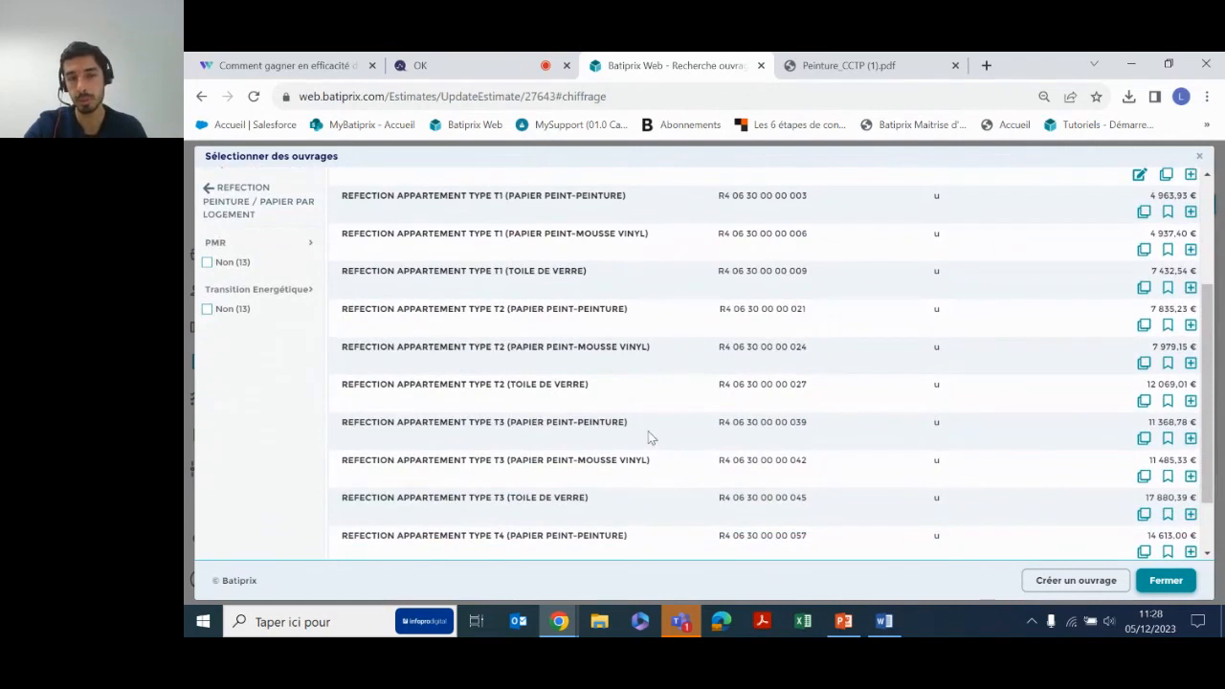
# Examine the labour and materials price breakdown of REFECTION APPARTEMENT TYPE T3 (PAPIER PEINT-PEINTURE).
pyautogui.click(742, 430)
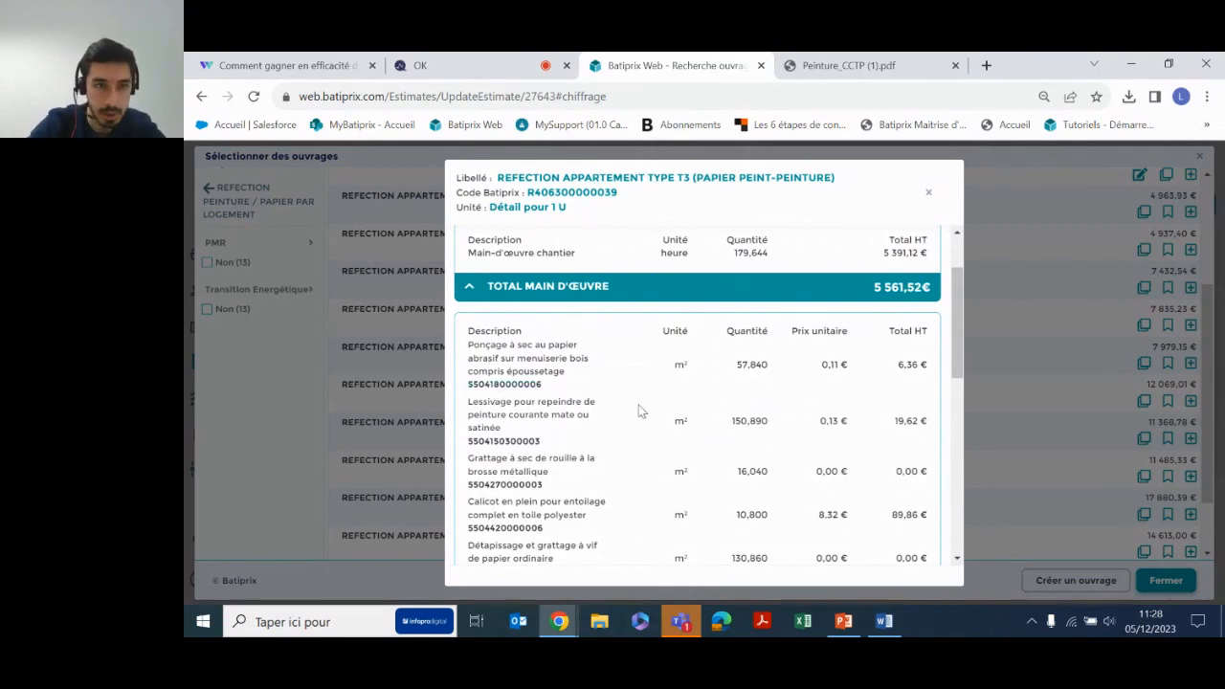
pyautogui.scroll(-3, 574, 401)
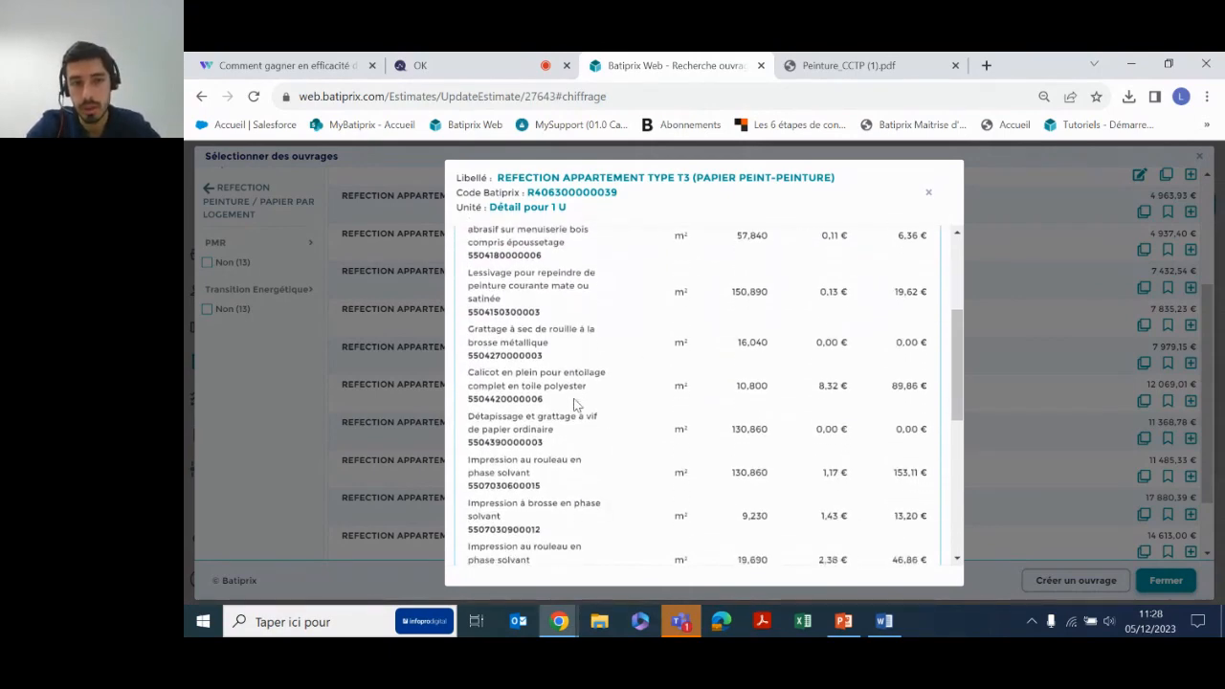
pyautogui.scroll(-2, 575, 402)
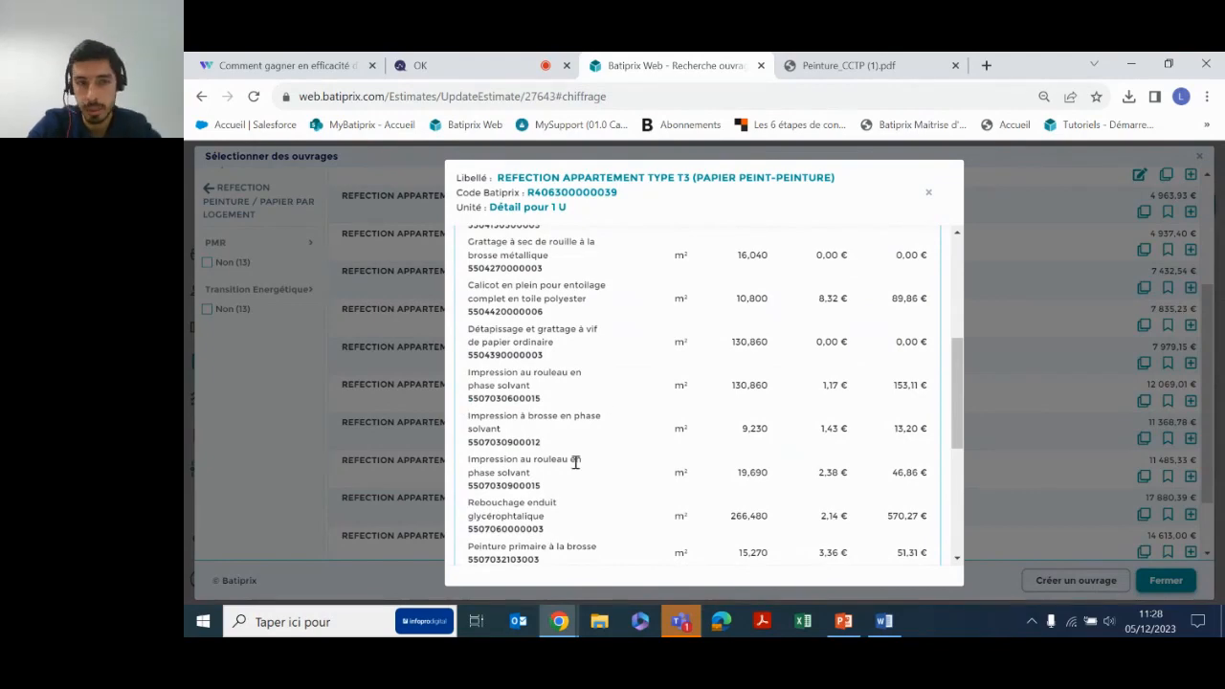
pyautogui.scroll(-2, 575, 462)
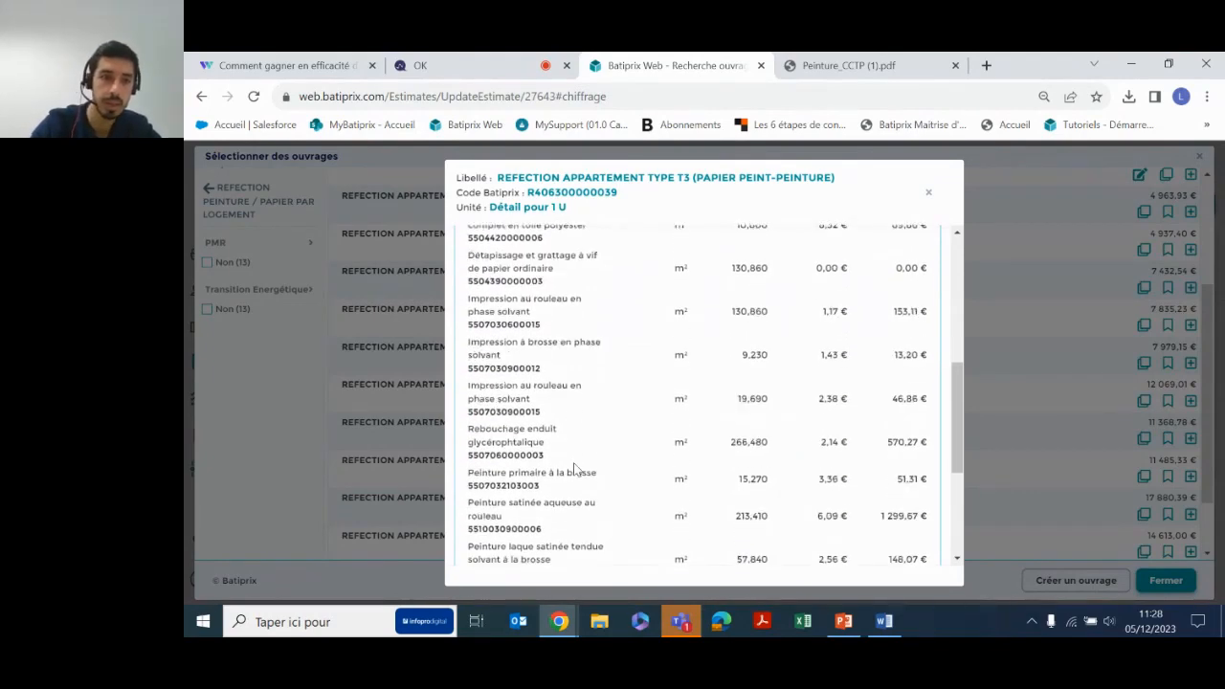
pyautogui.scroll(-5, 575, 467)
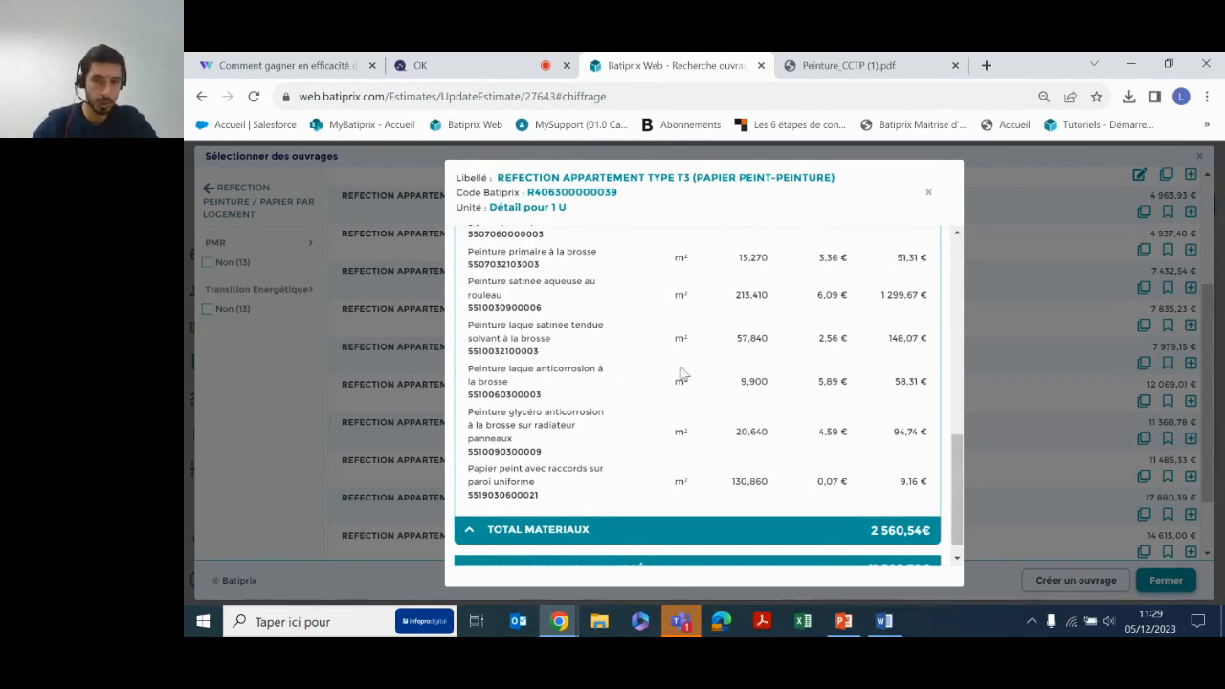
pyautogui.click(926, 197)
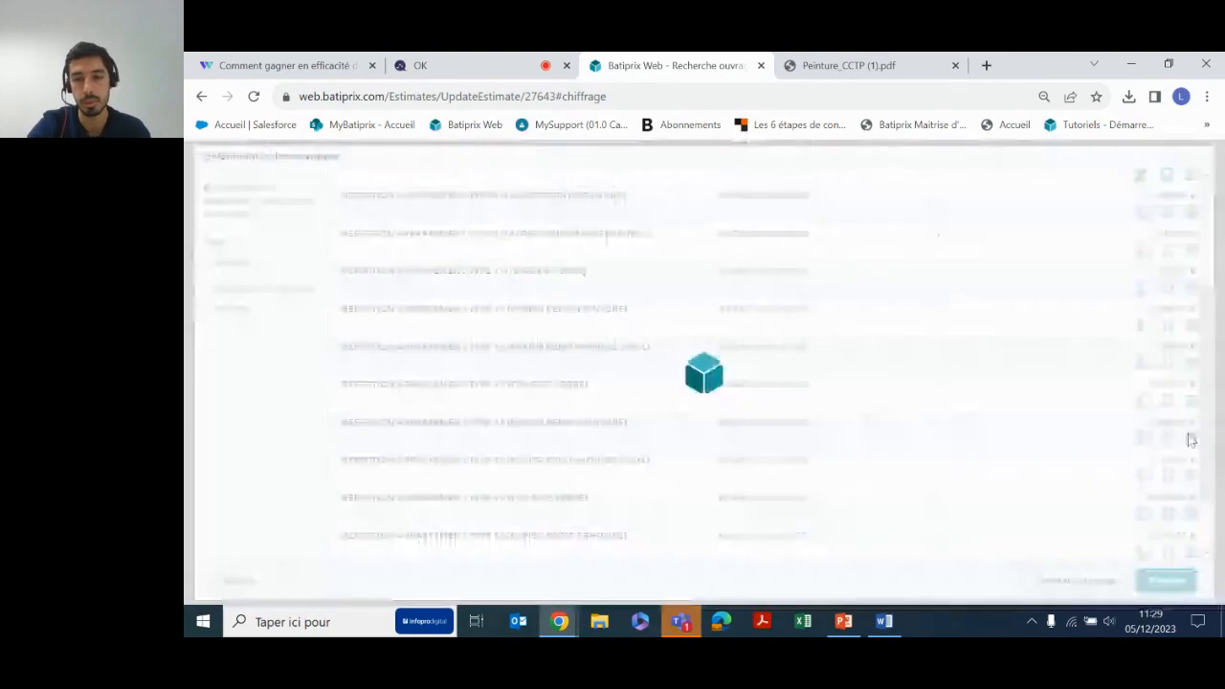
# Add REFECTION APPARTEMENT TYPE T3 (PAPIER PEINT-PEINTURE) to the Macro Ouvrages section and return to the chiffrage with that section expanded.
pyautogui.click(1177, 583)
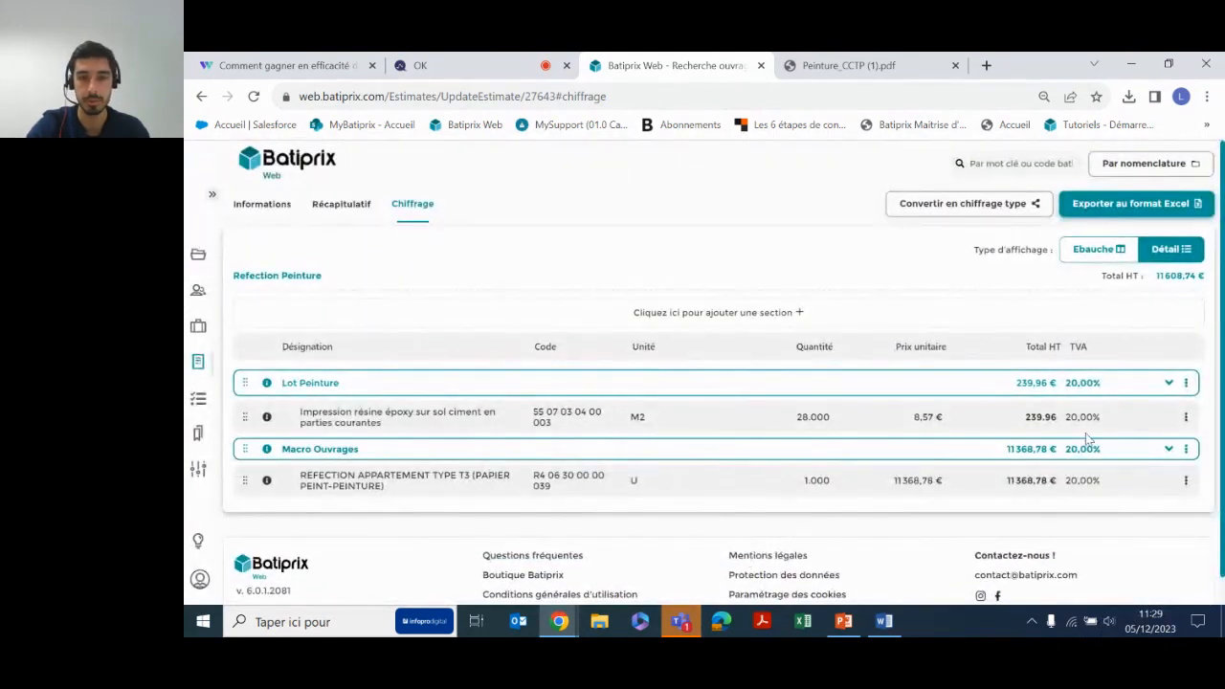
pyautogui.click(1168, 450)
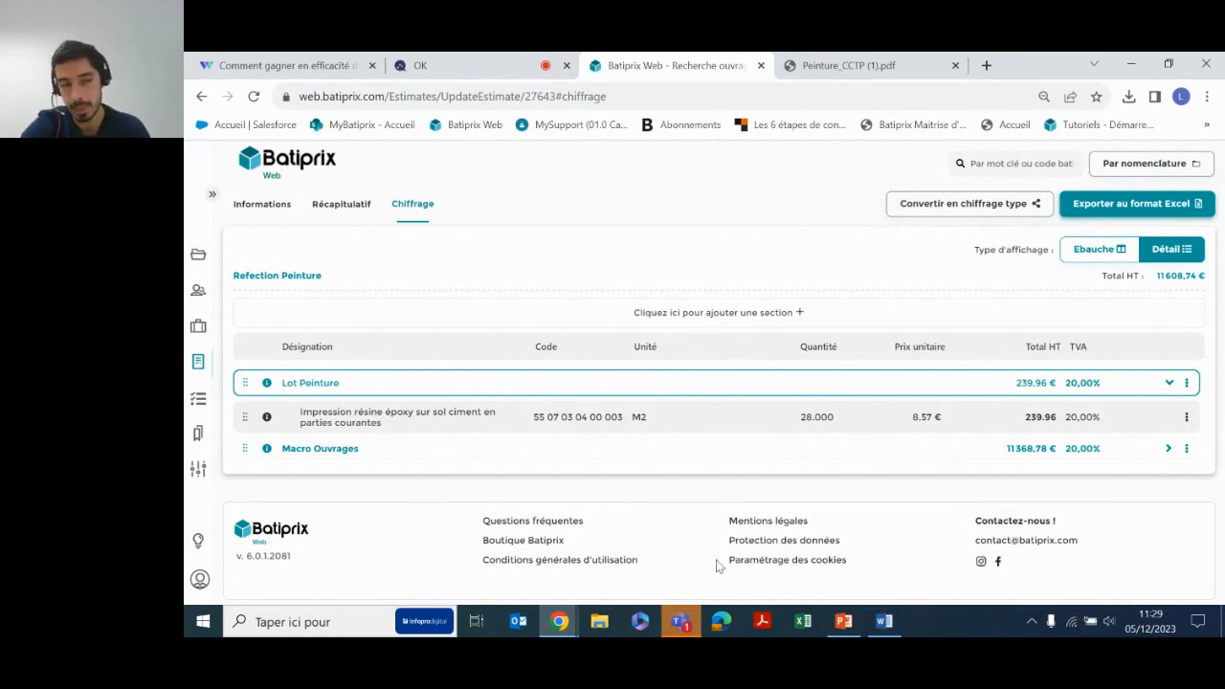
pyautogui.click(1167, 448)
# Review the Lot Peinture section's parameters, including Remise en % and Coefficient, and close them without changes.
pyautogui.click(1186, 383)
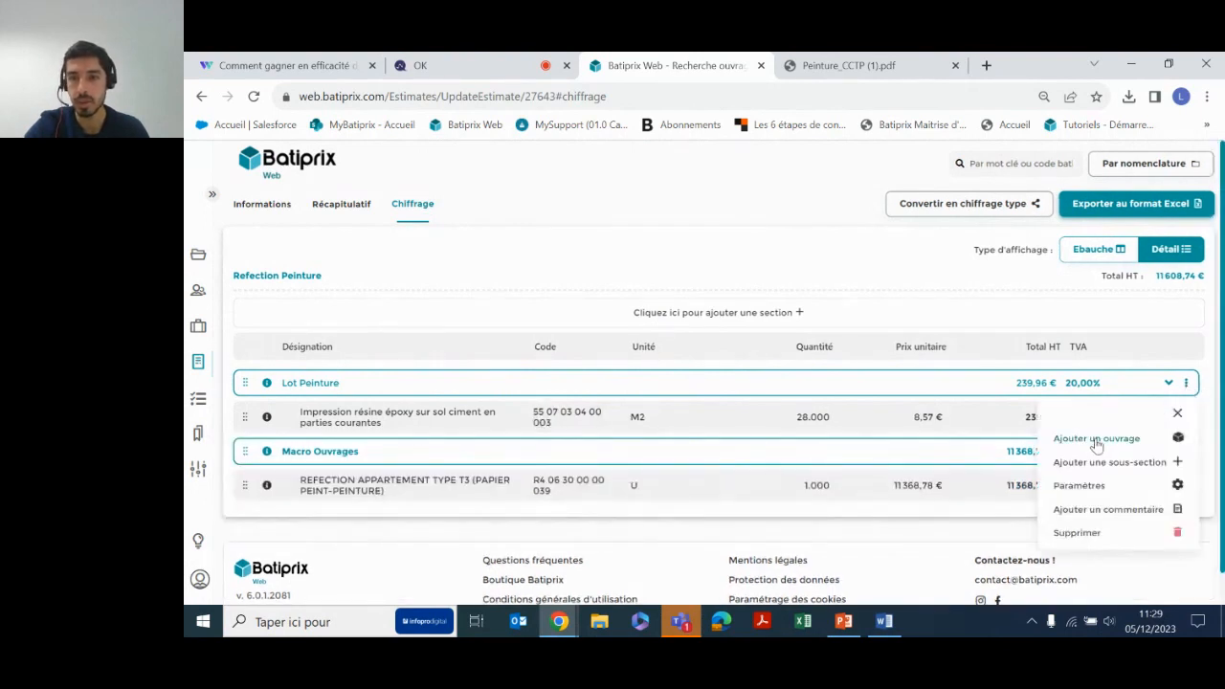
pyautogui.click(1088, 490)
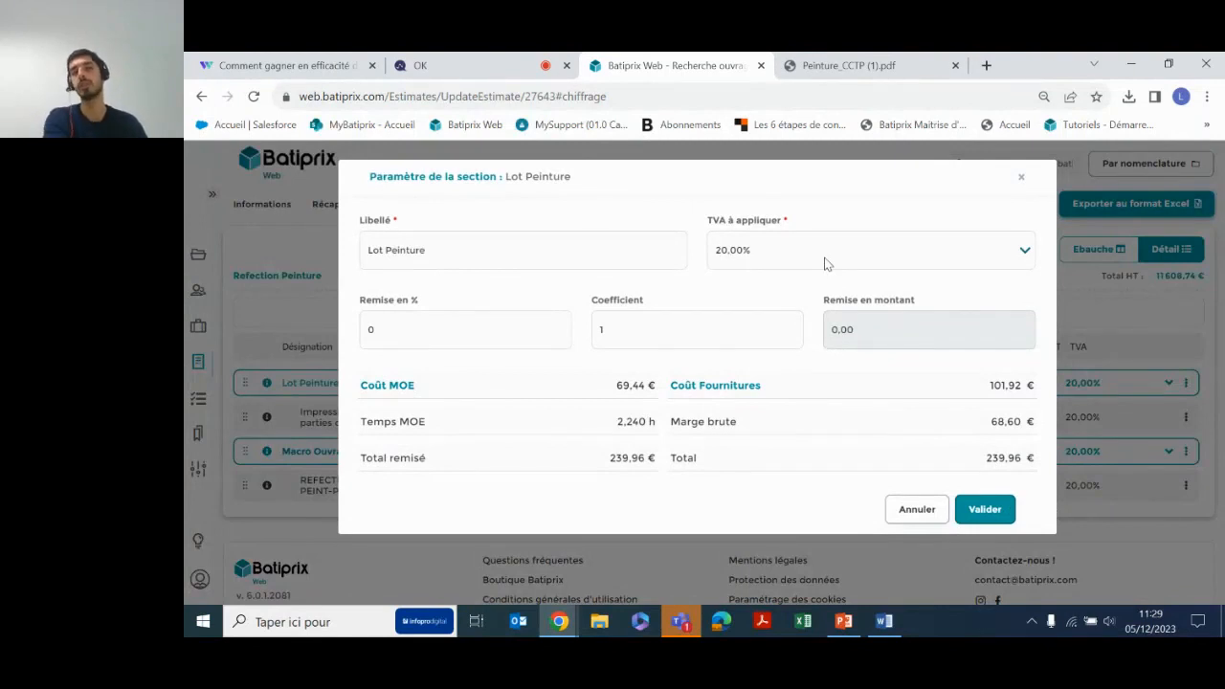
pyautogui.click(403, 334)
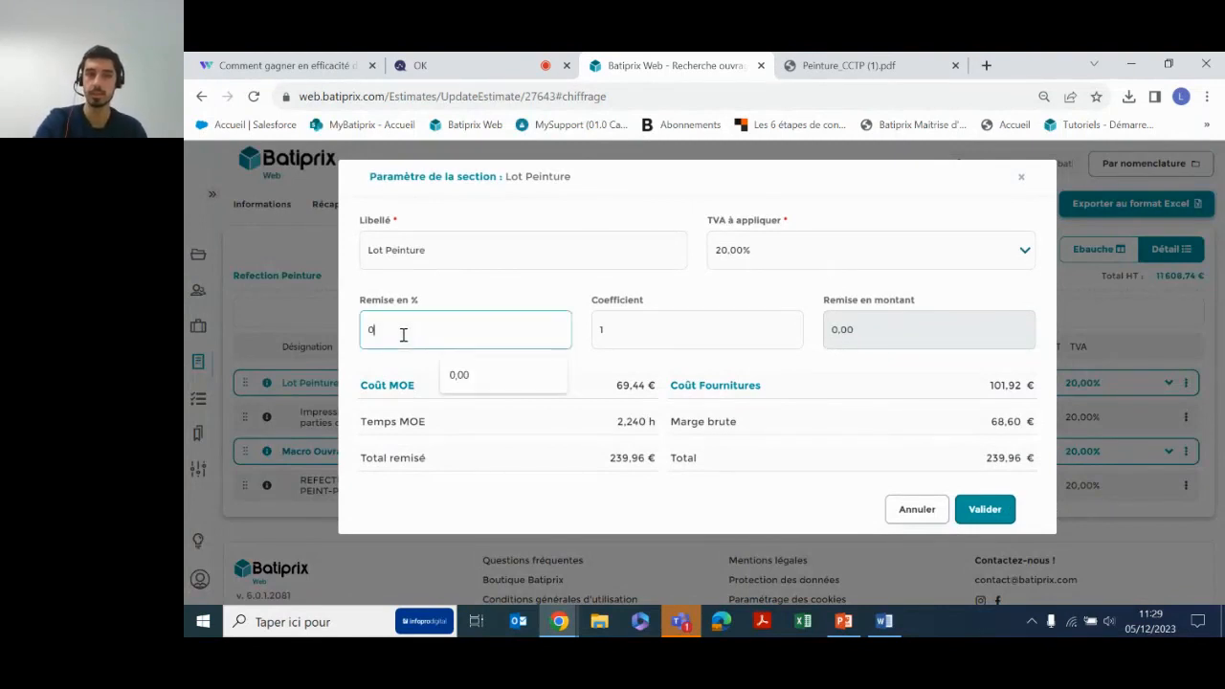
pyautogui.click(631, 332)
pyautogui.click(621, 302)
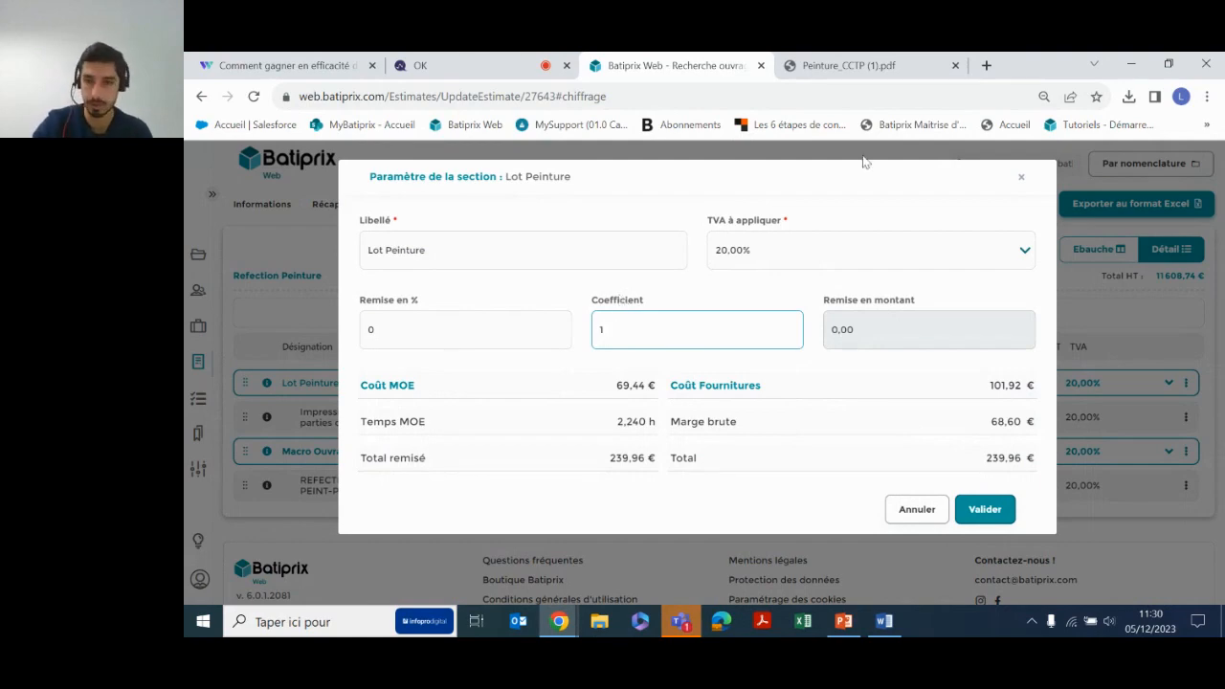
pyautogui.click(1021, 178)
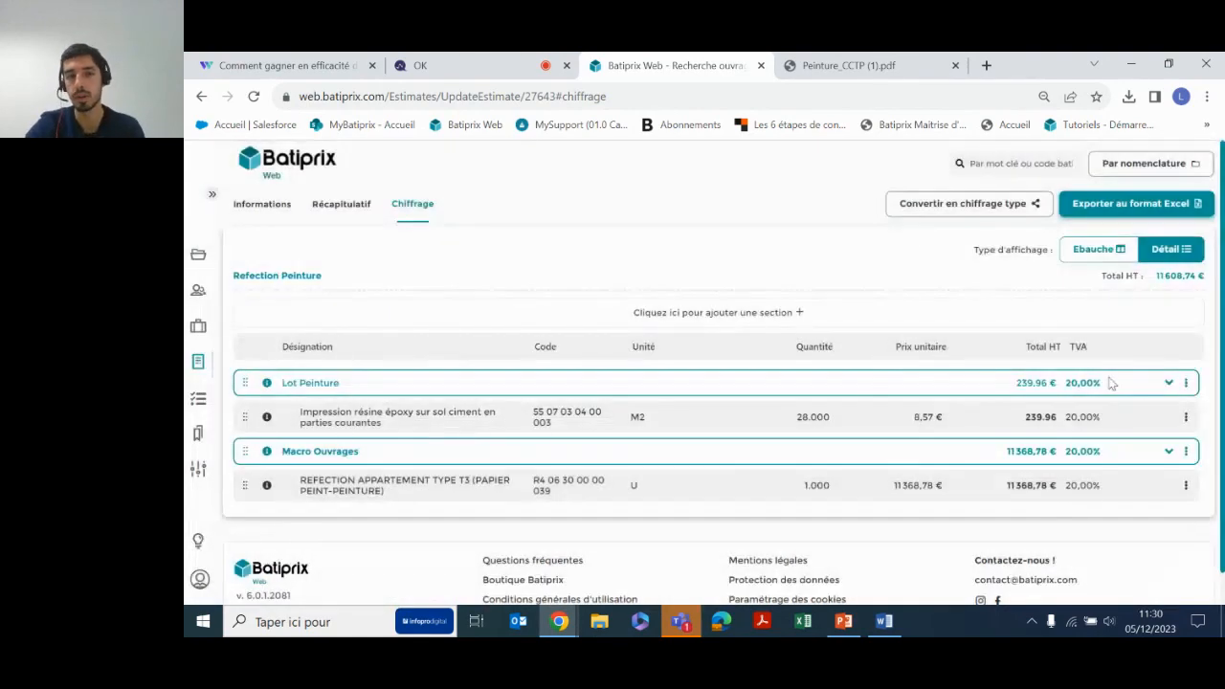
# Switch the chiffrage to the Ebauche display and expand PLATRERIE (PLAQUE DE PLATRE) down to the works of CLOISON ALVEOLAIRE EN PANNEAUX PREFABRIQUES.
pyautogui.click(1091, 250)
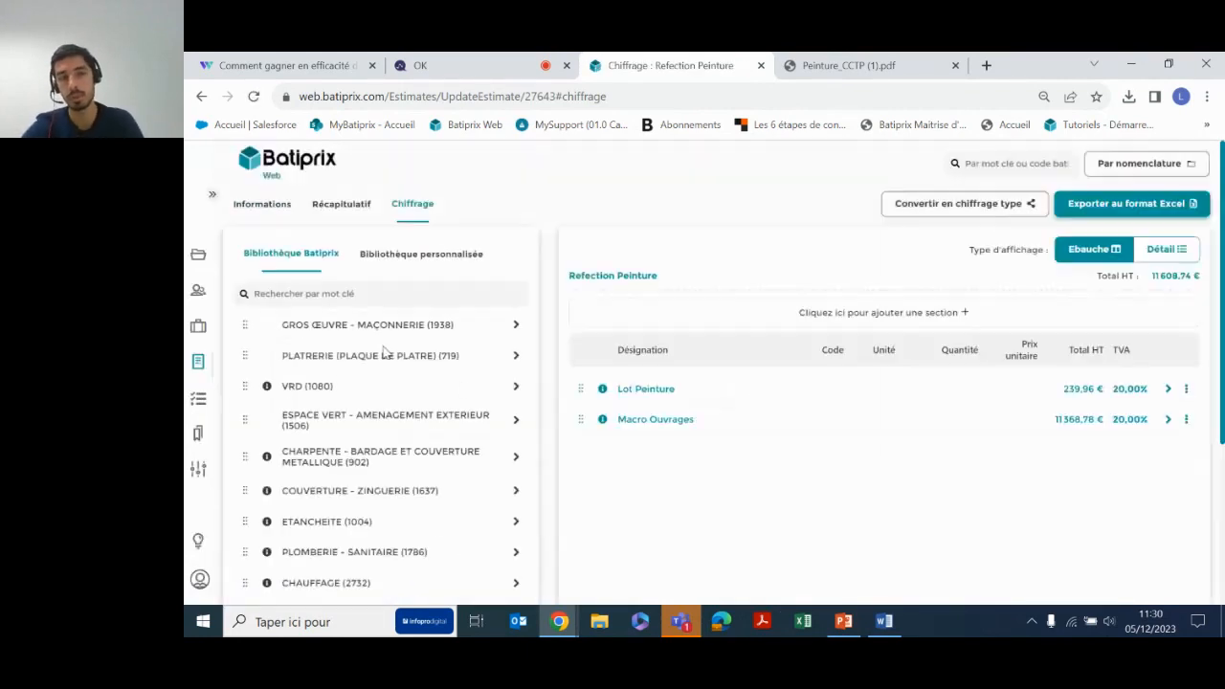
pyautogui.click(516, 357)
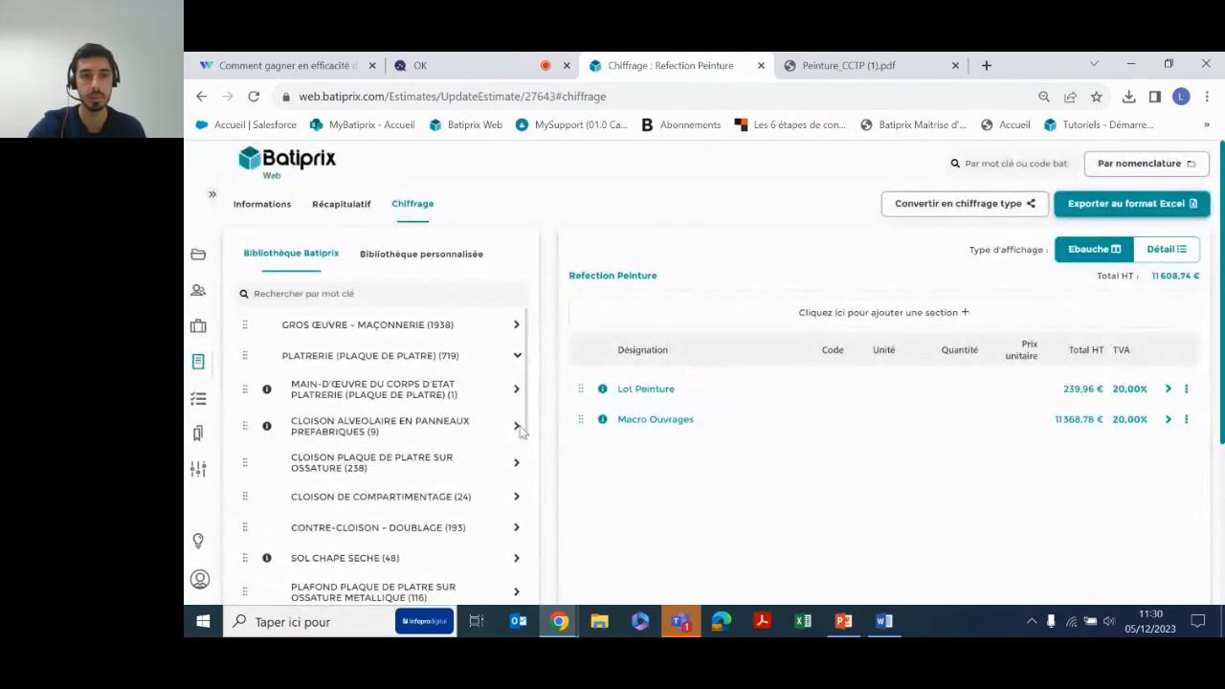
pyautogui.click(516, 423)
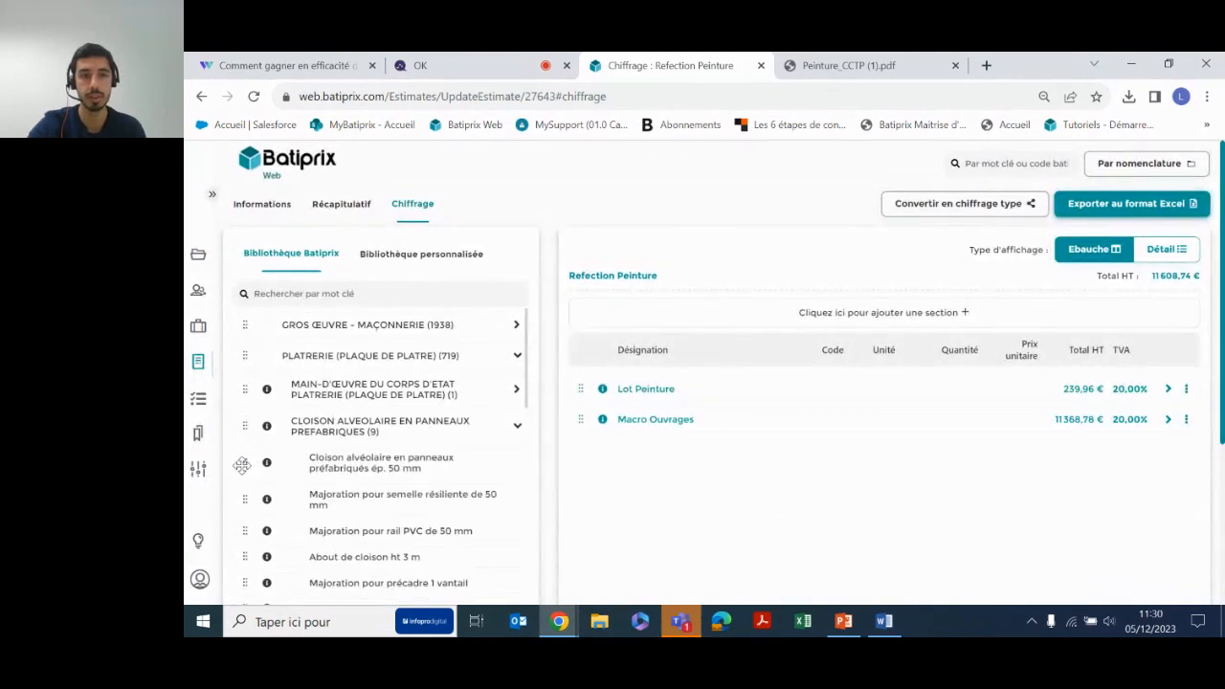
pyautogui.moveTo(251, 465)
pyautogui.mouseDown()
pyautogui.moveTo(540, 488)
pyautogui.moveTo(257, 468)
pyautogui.mouseUp()
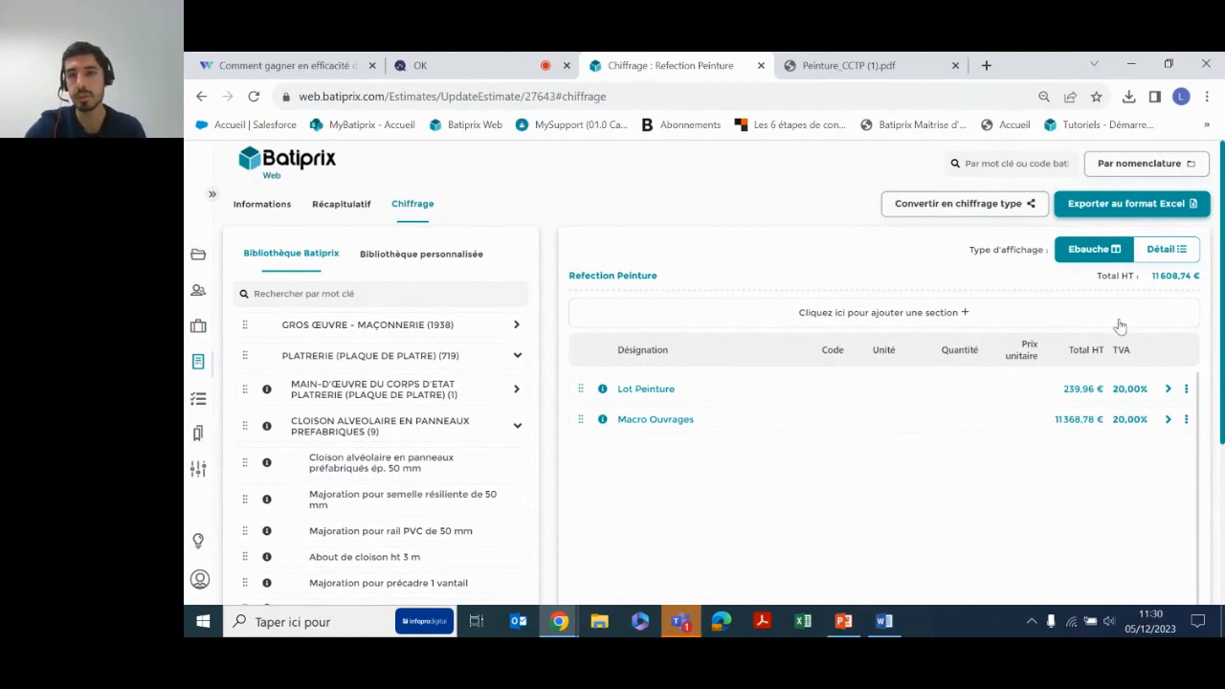
# Export the Refection Peinture chiffrage to Excel with the default document model and open the exported workbook.
pyautogui.click(1125, 201)
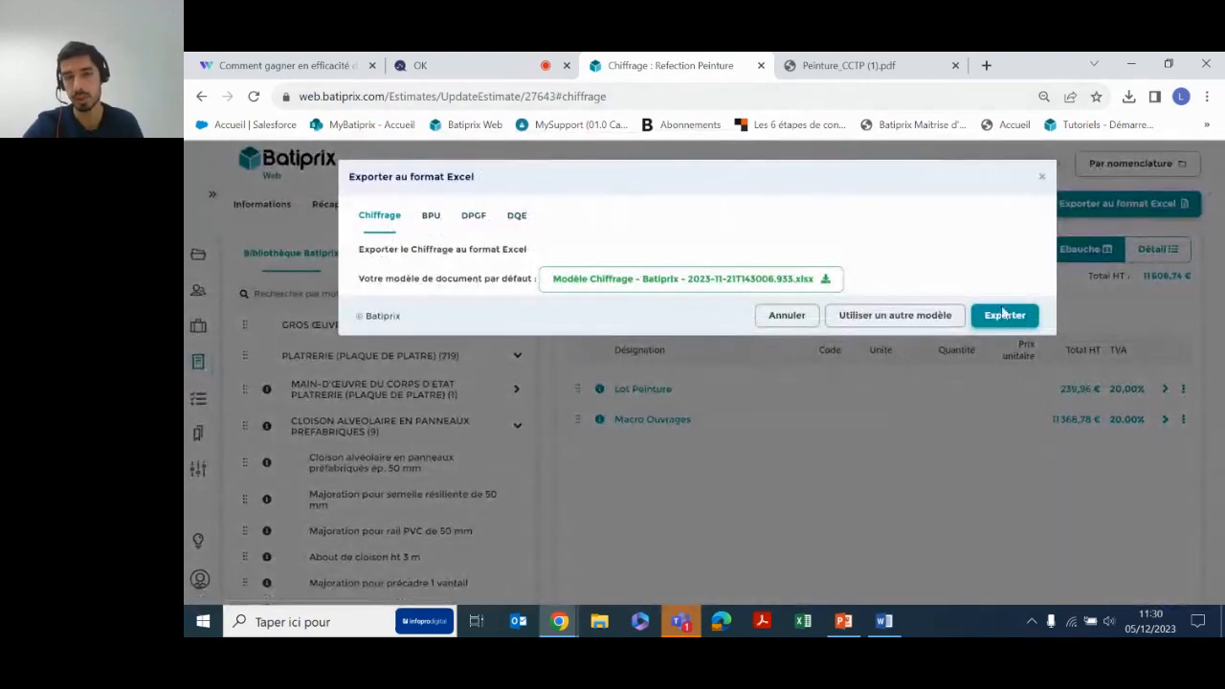
pyautogui.click(928, 315)
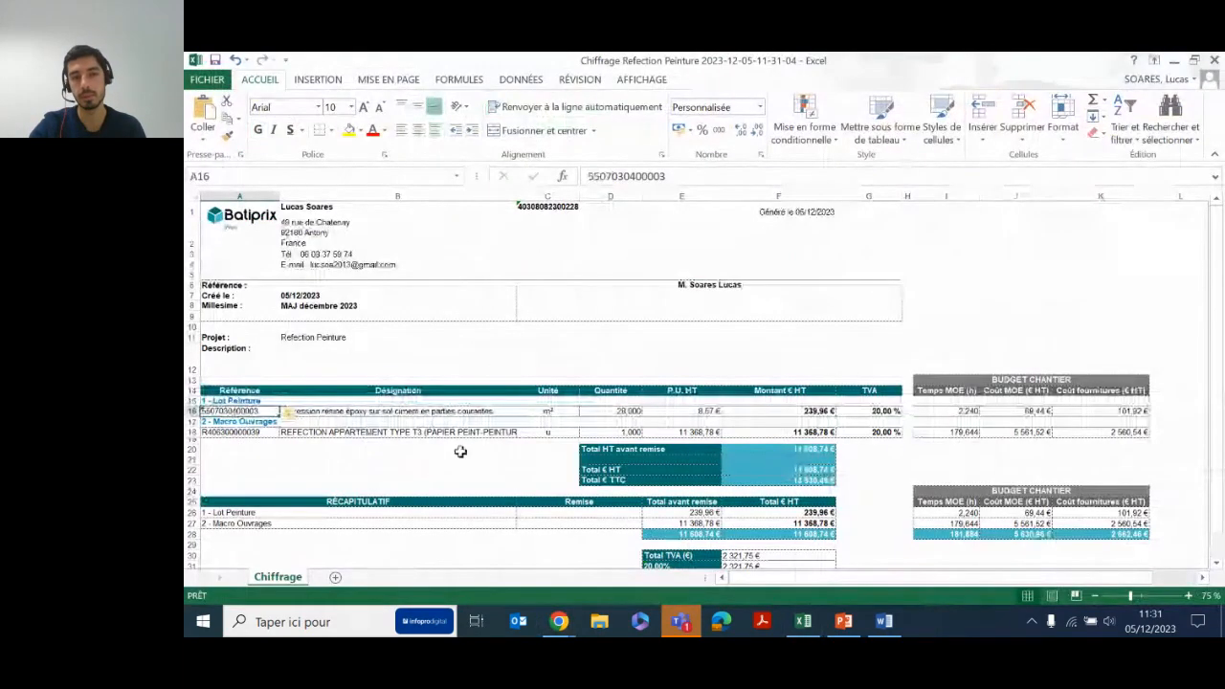
# Examine the exported chiffrage in Excel, including the BUDGET CHANTIER labour time and cost columns, the récapitulatif and the TVA totals.
pyautogui.click(547, 380)
pyautogui.press('Right')
pyautogui.press('Right')
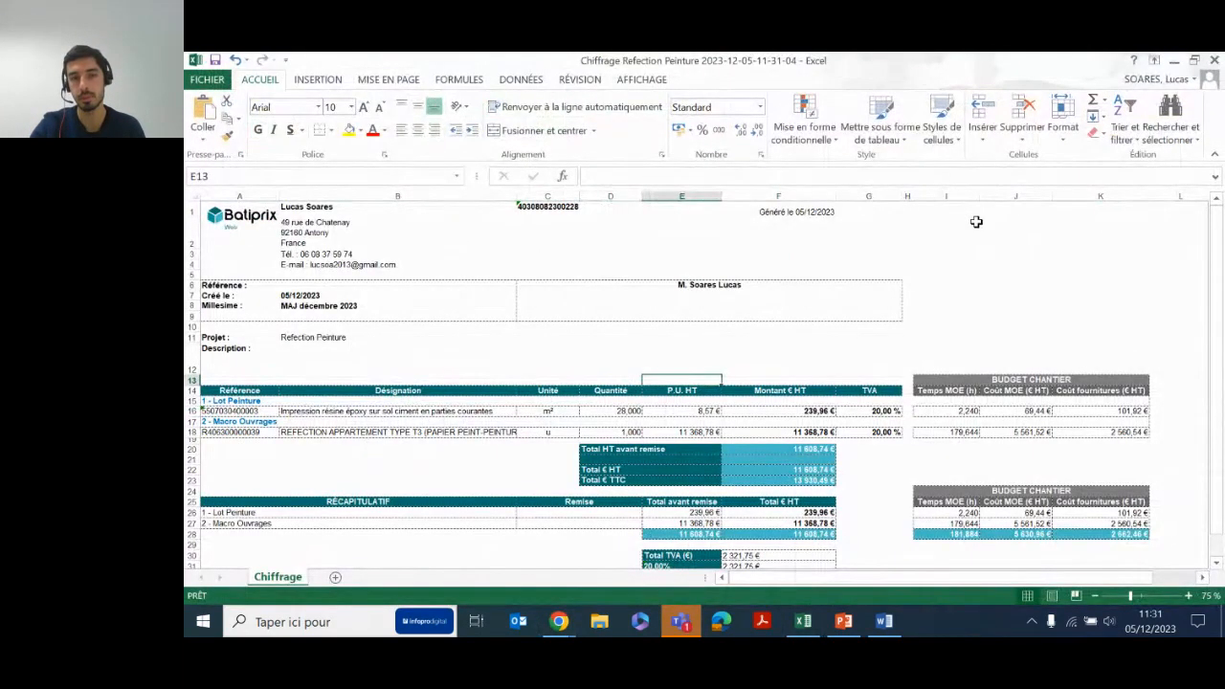
pyautogui.press('Right')
pyautogui.press('Right')
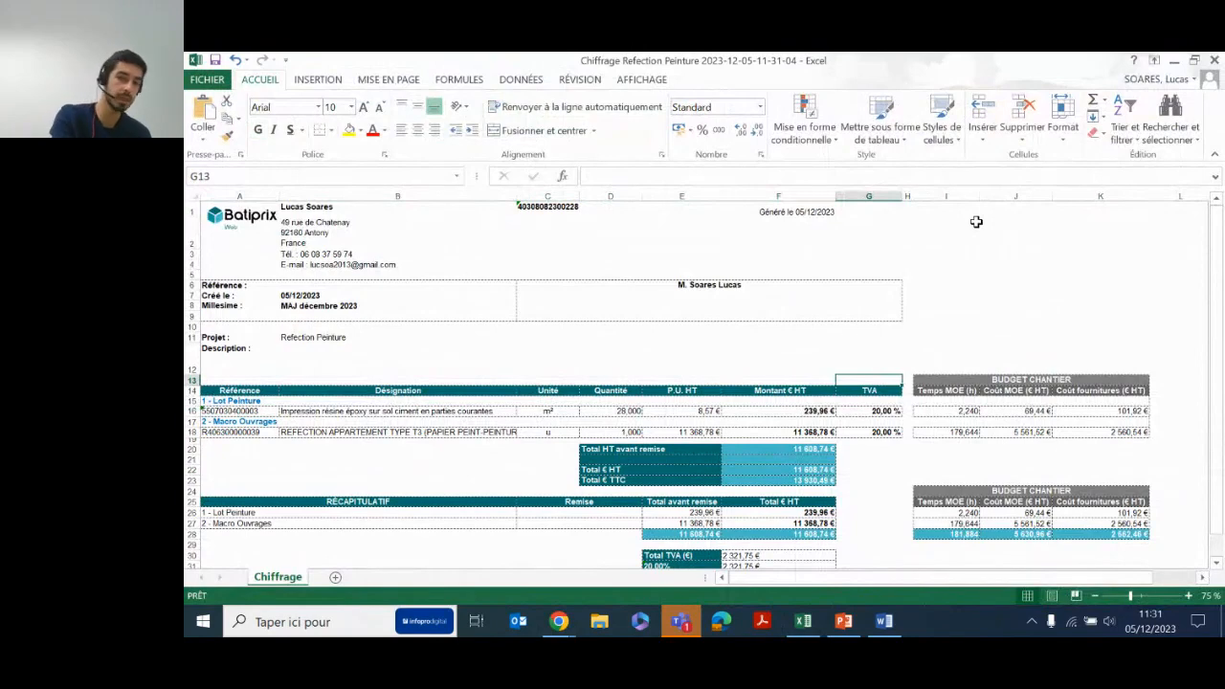
pyautogui.press('Right')
pyautogui.press('Right')
pyautogui.press('Down')
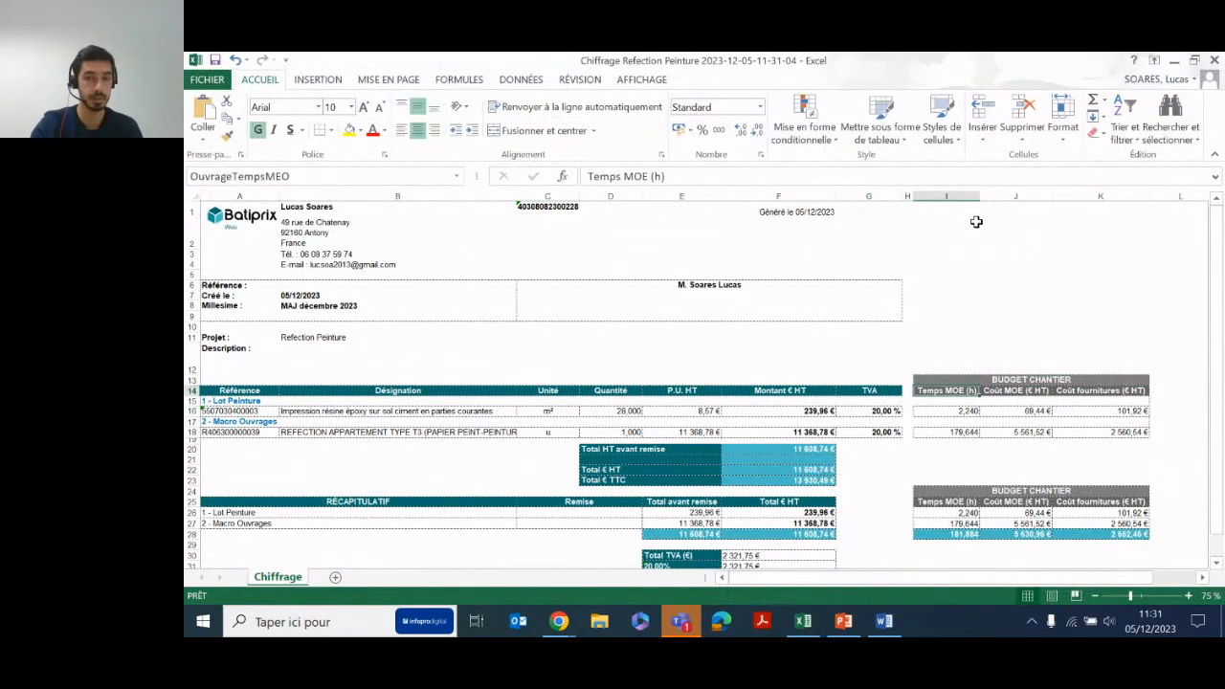
pyautogui.press('Down')
pyautogui.press('Down')
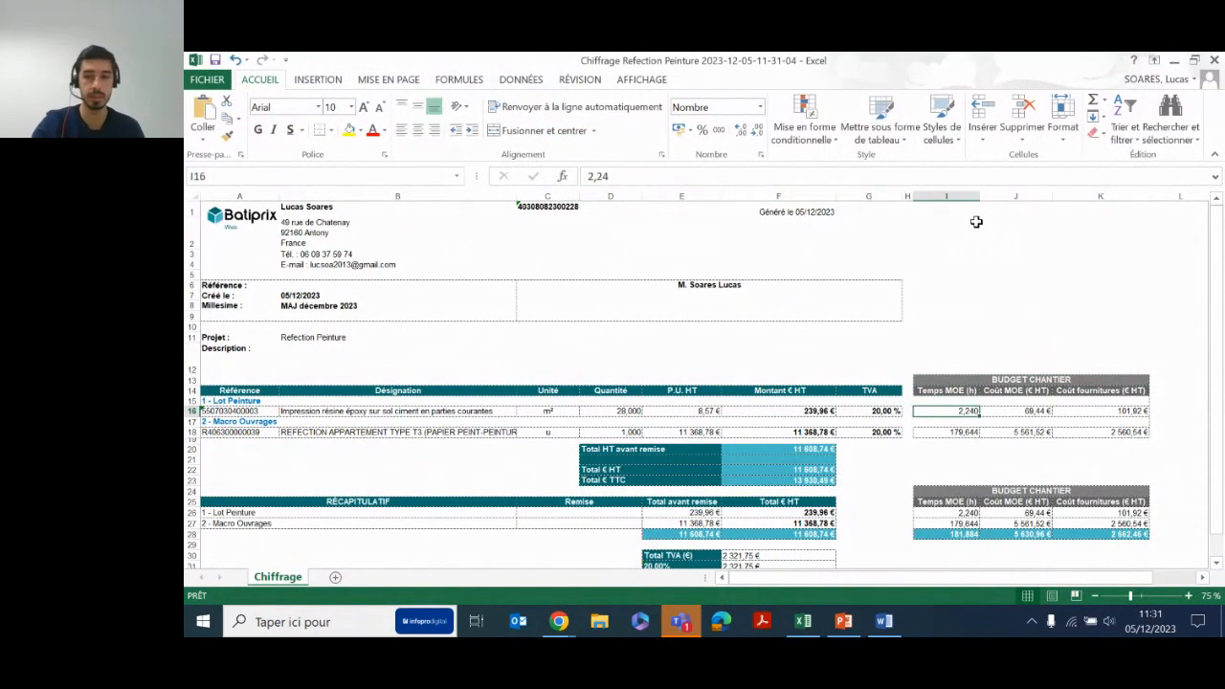
pyautogui.scroll(-2, 460, 428)
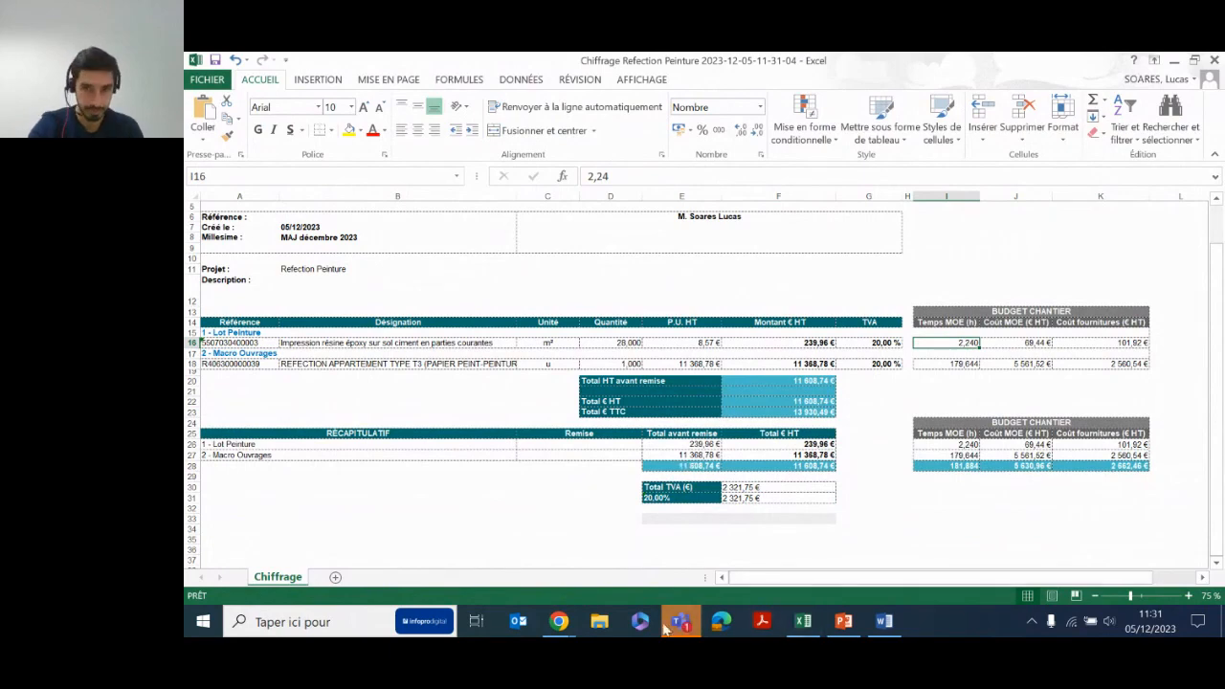
# Return to Batiprix, download the modèle Batiprix for a custom Chiffrage export, and open it in Excel with editing enabled.
pyautogui.moveTo(559, 621)
pyautogui.click(487, 553)
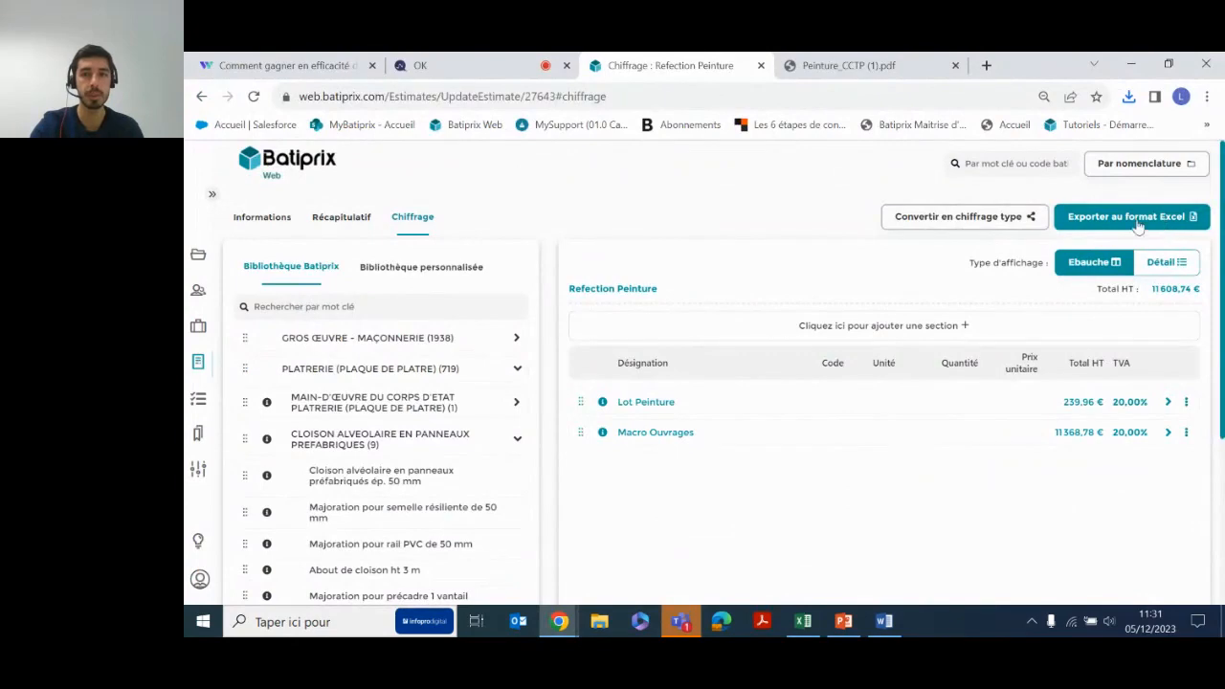
pyautogui.click(1092, 216)
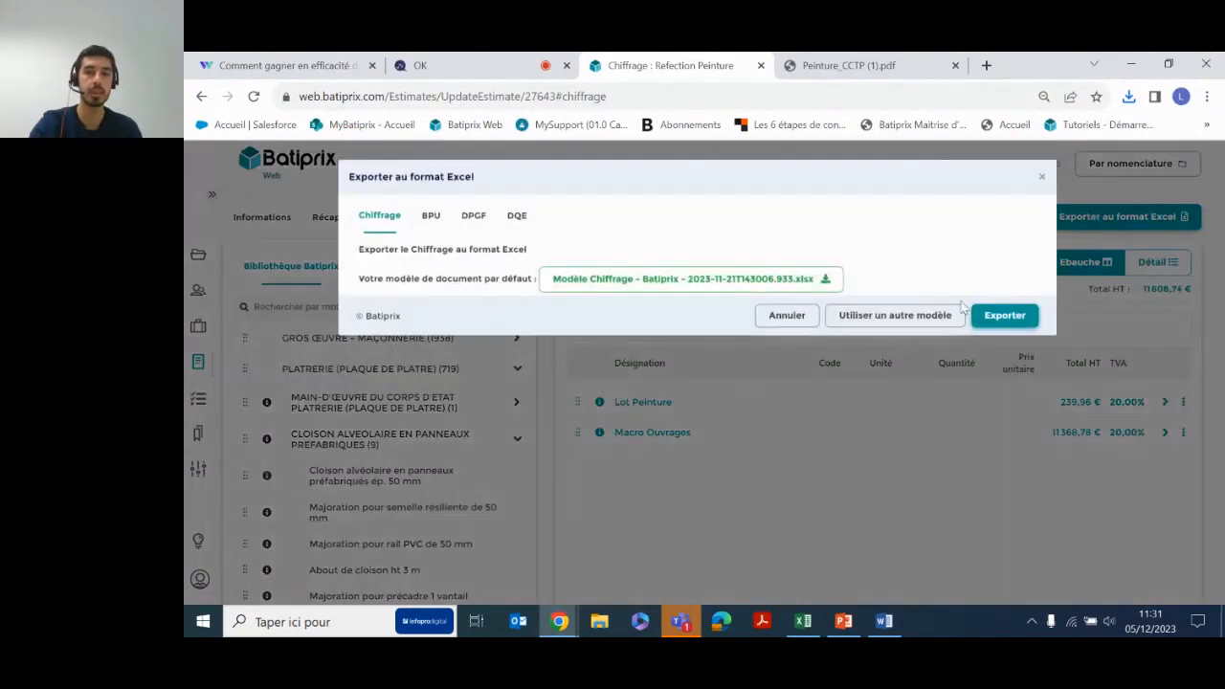
pyautogui.click(883, 315)
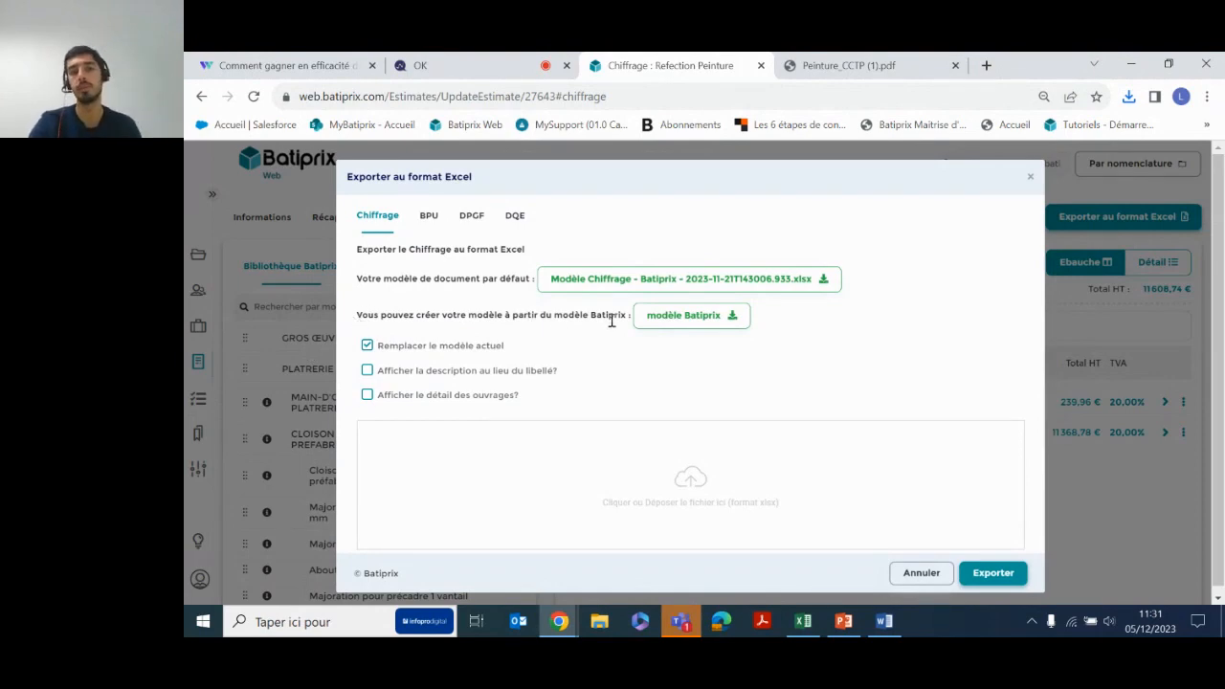
pyautogui.click(705, 322)
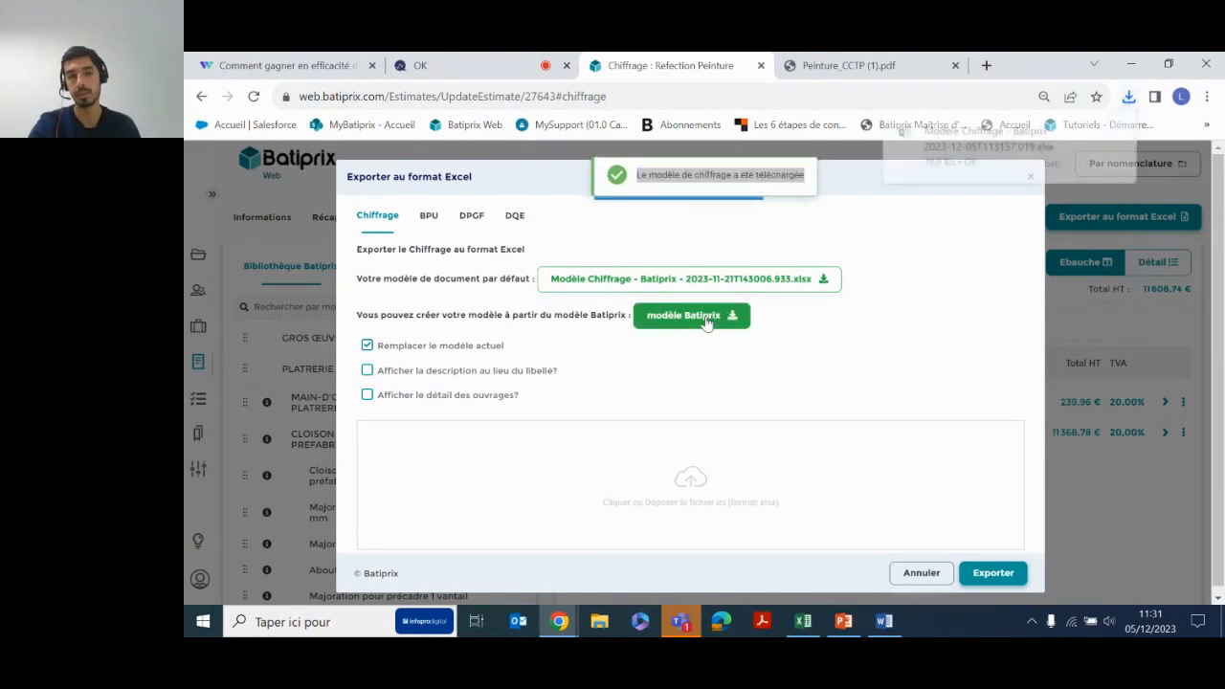
pyautogui.click(977, 154)
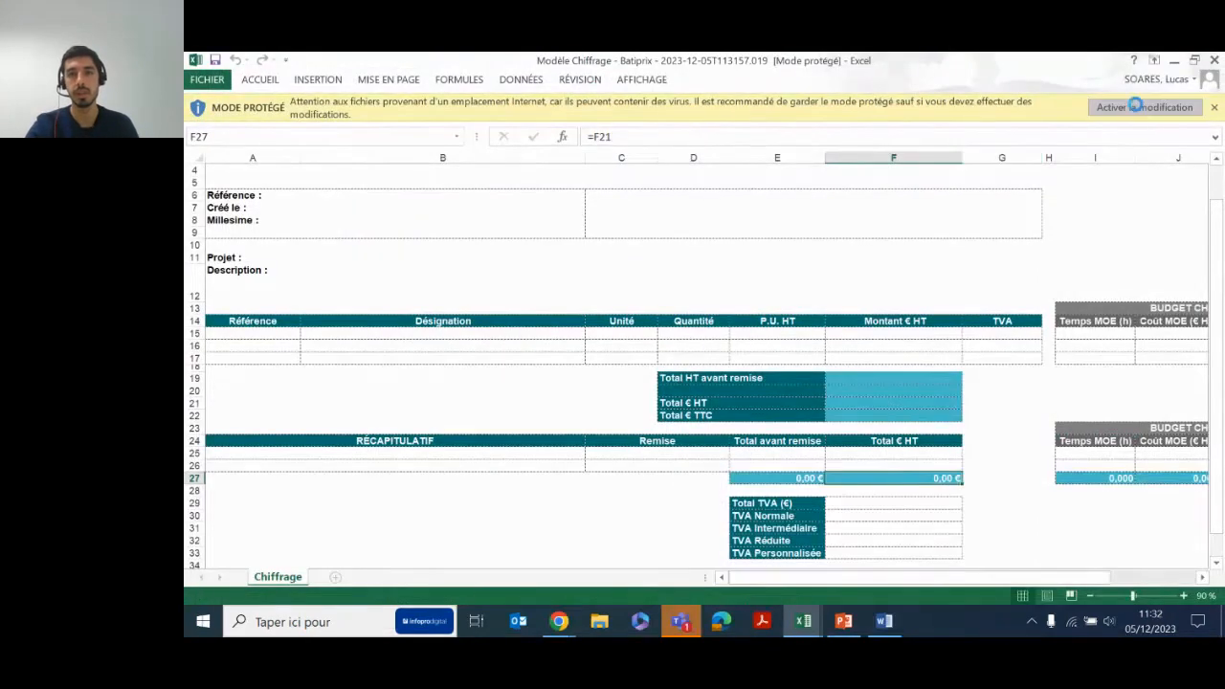
pyautogui.click(1141, 106)
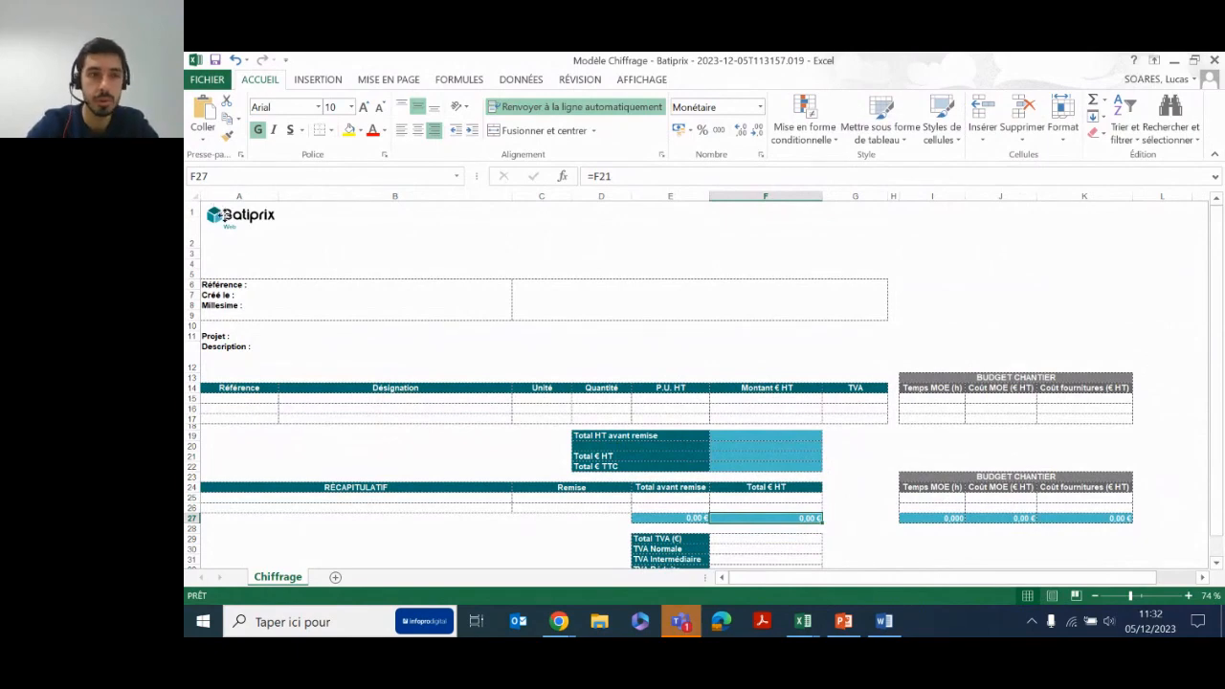
# Delete the Batiprix logo and the BUDGET CHANTIER columns H to K from the template.
pyautogui.click(219, 215)
pyautogui.press('Delete')
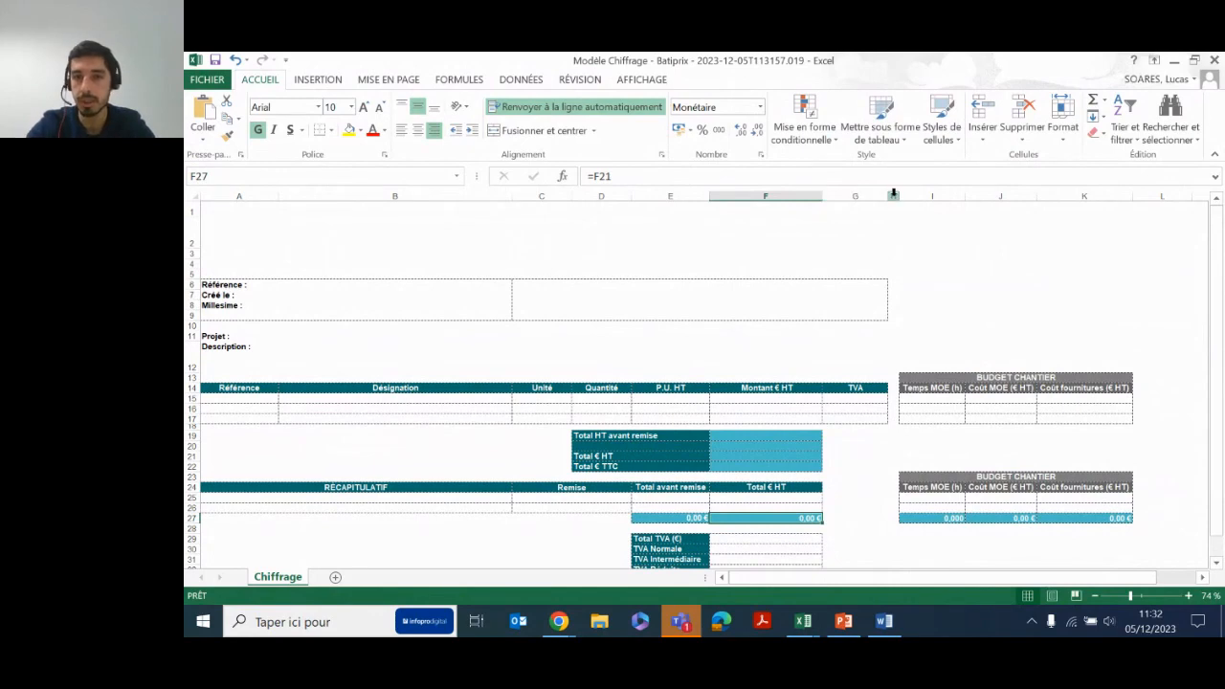
pyautogui.moveTo(913, 196); pyautogui.dragTo(1096, 197)
pyautogui.rightClick(1020, 260)
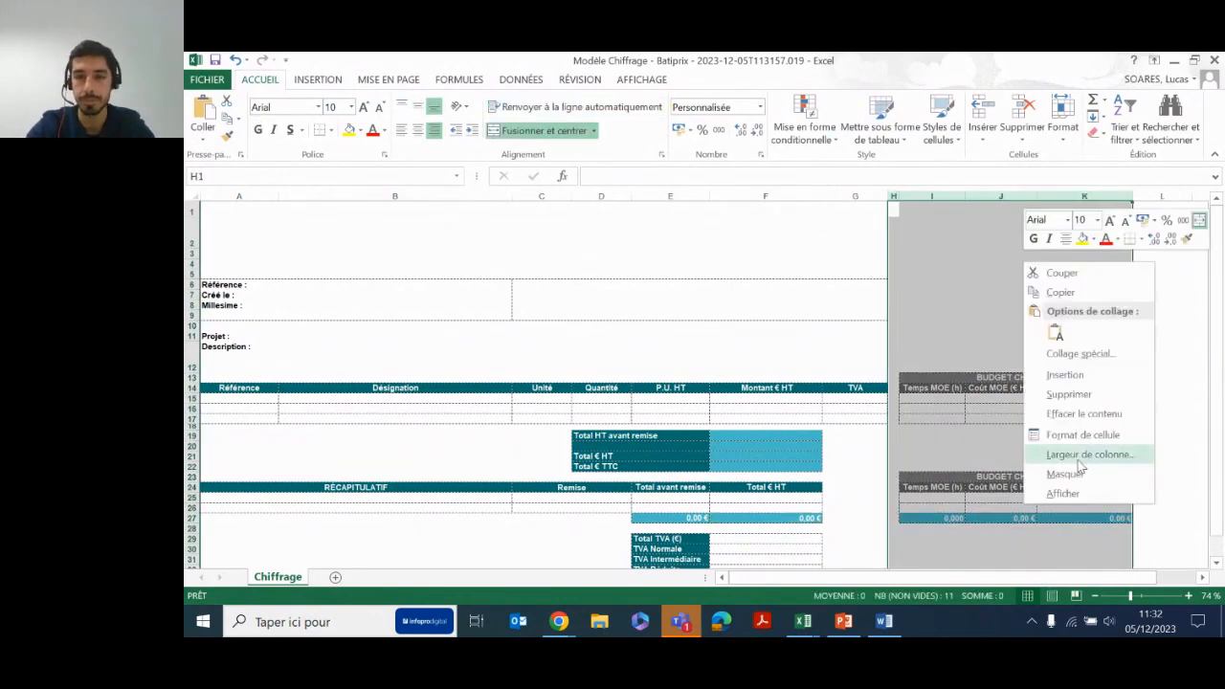
pyautogui.click(1057, 393)
# Fill the table header row 14, from Référence to TVA, with grey.
pyautogui.moveTo(205, 388); pyautogui.dragTo(883, 389)
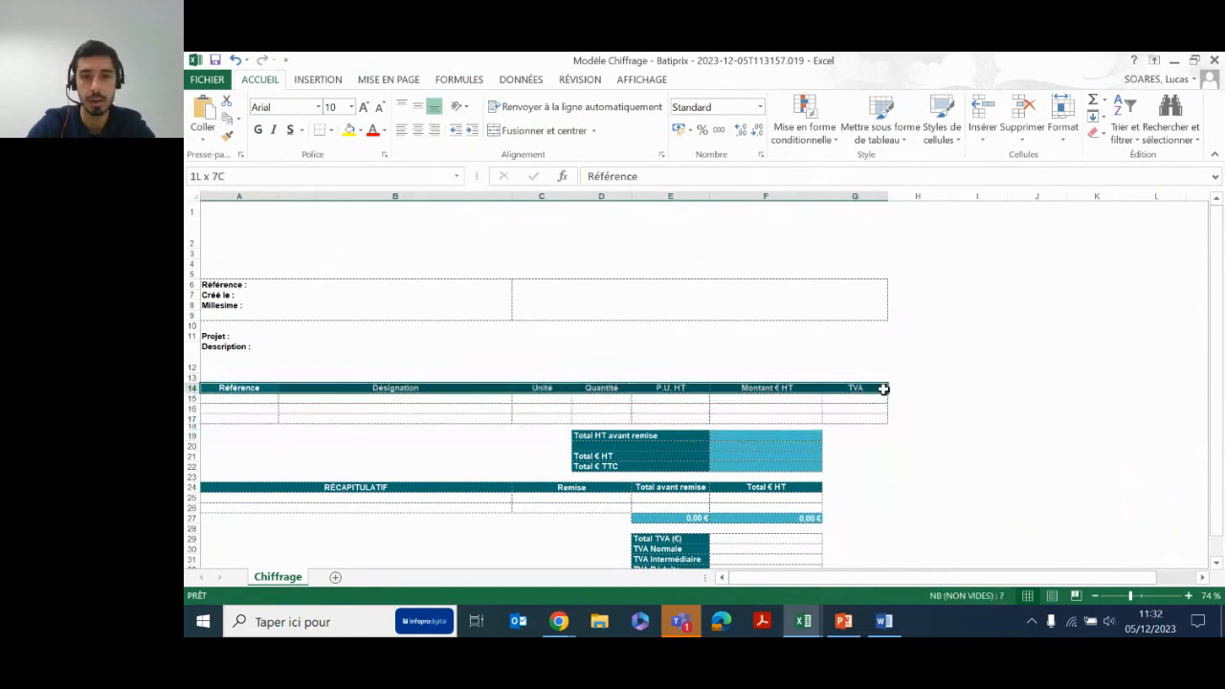
pyautogui.click(360, 130)
pyautogui.click(360, 212)
pyautogui.click(479, 295)
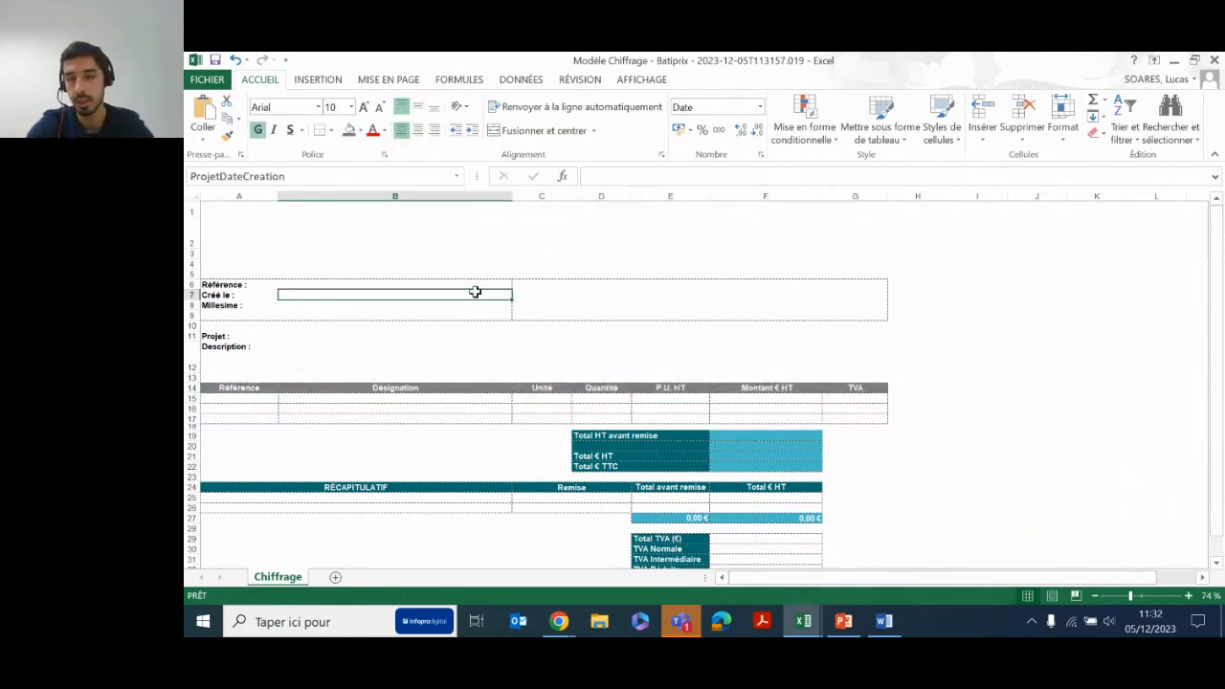
# Save a copy of the modified template in the Bureau folder, keeping its file name.
pyautogui.click(210, 83)
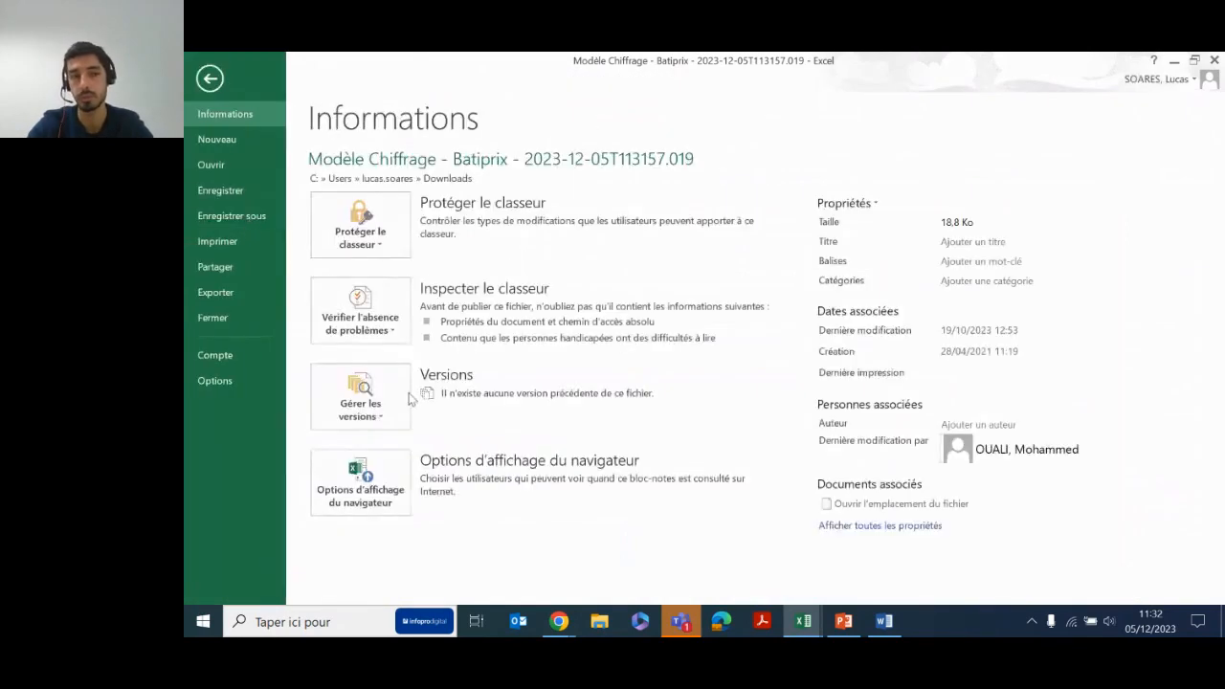
pyautogui.moveTo(559, 621)
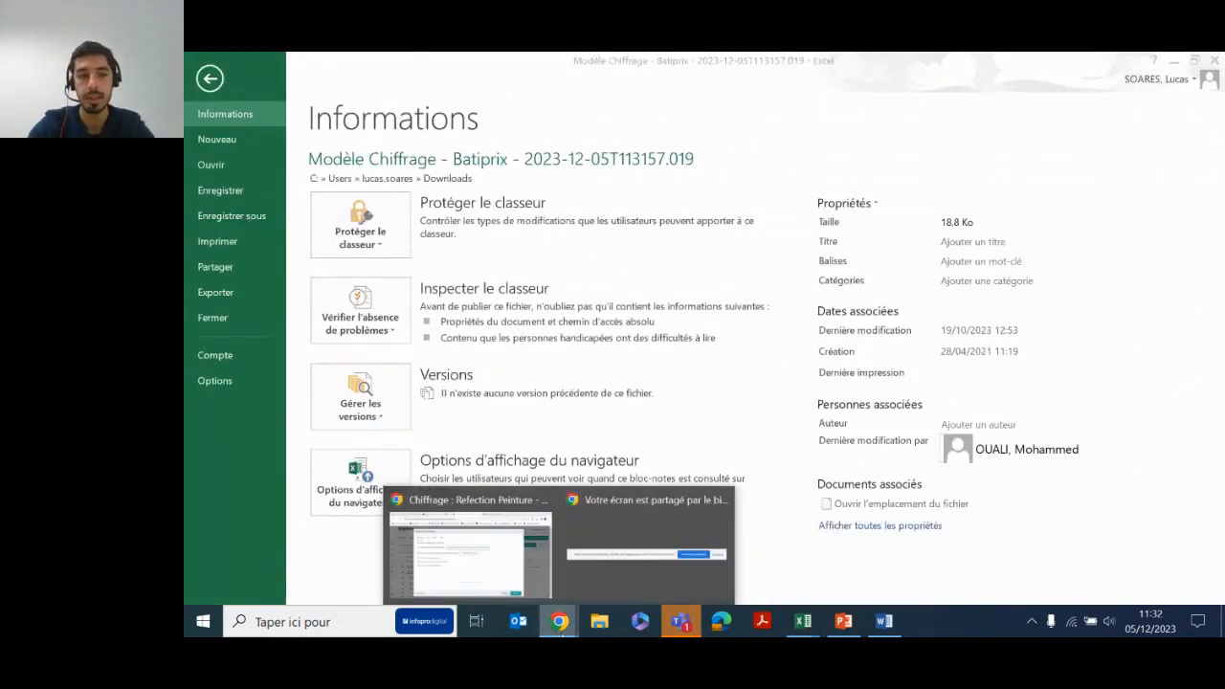
pyautogui.click(469, 545)
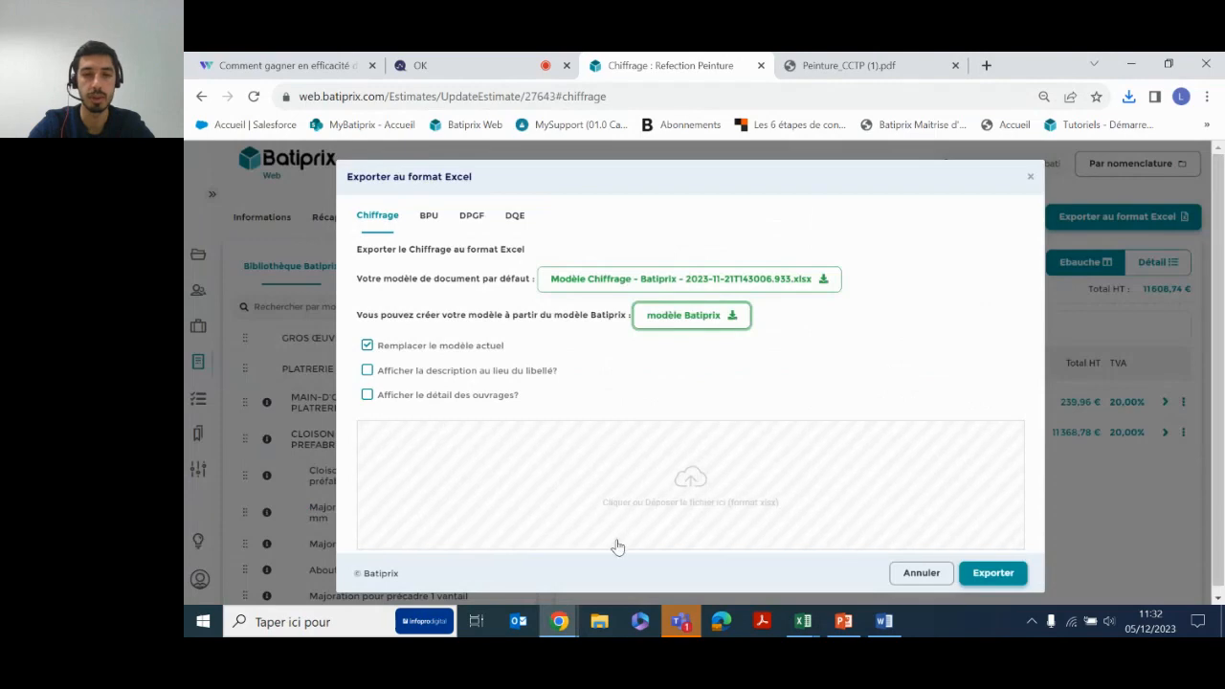
pyautogui.click(803, 624)
pyautogui.click(866, 570)
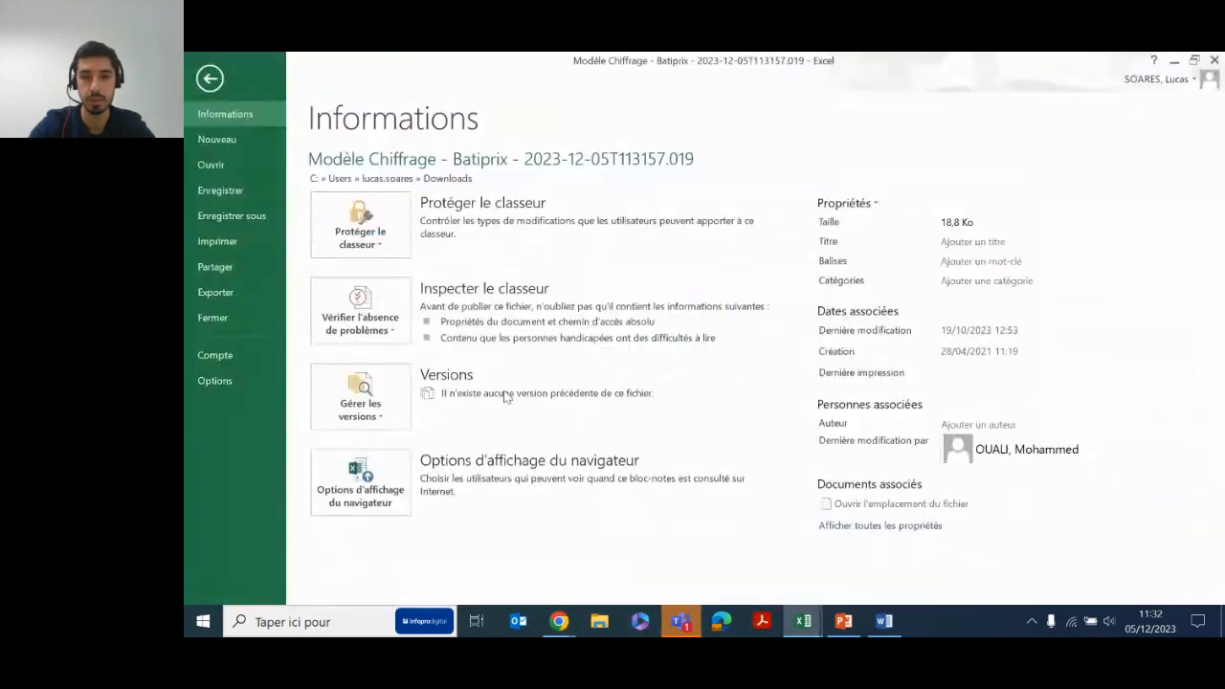
pyautogui.click(246, 216)
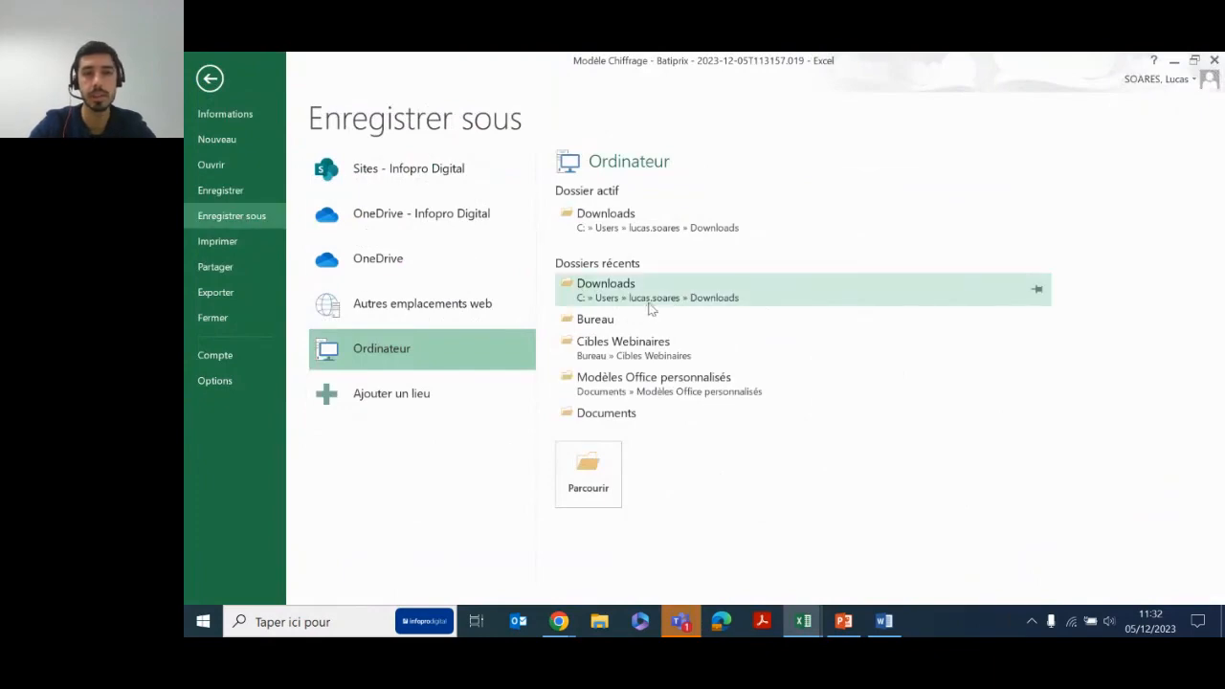
pyautogui.click(618, 323)
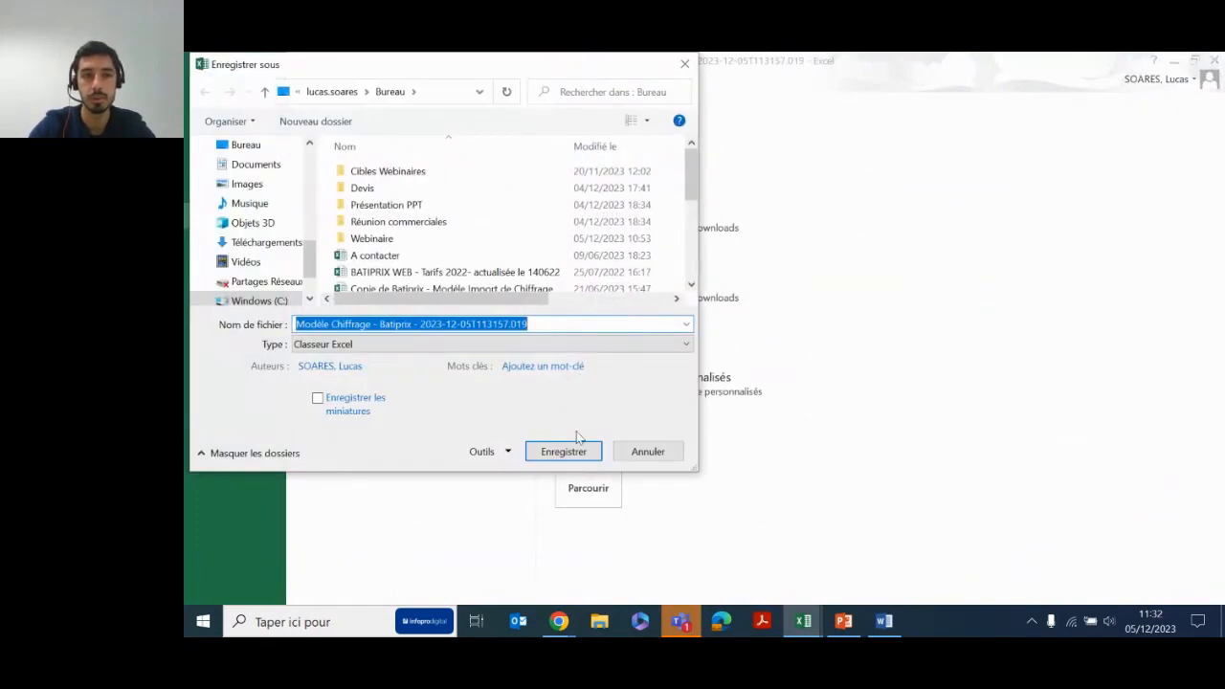
pyautogui.click(563, 453)
# Return to the Batiprix export dialog, upload the Modèle Chiffrage file saved in Bureau, and export the chiffrage with it.
pyautogui.moveTo(558, 621)
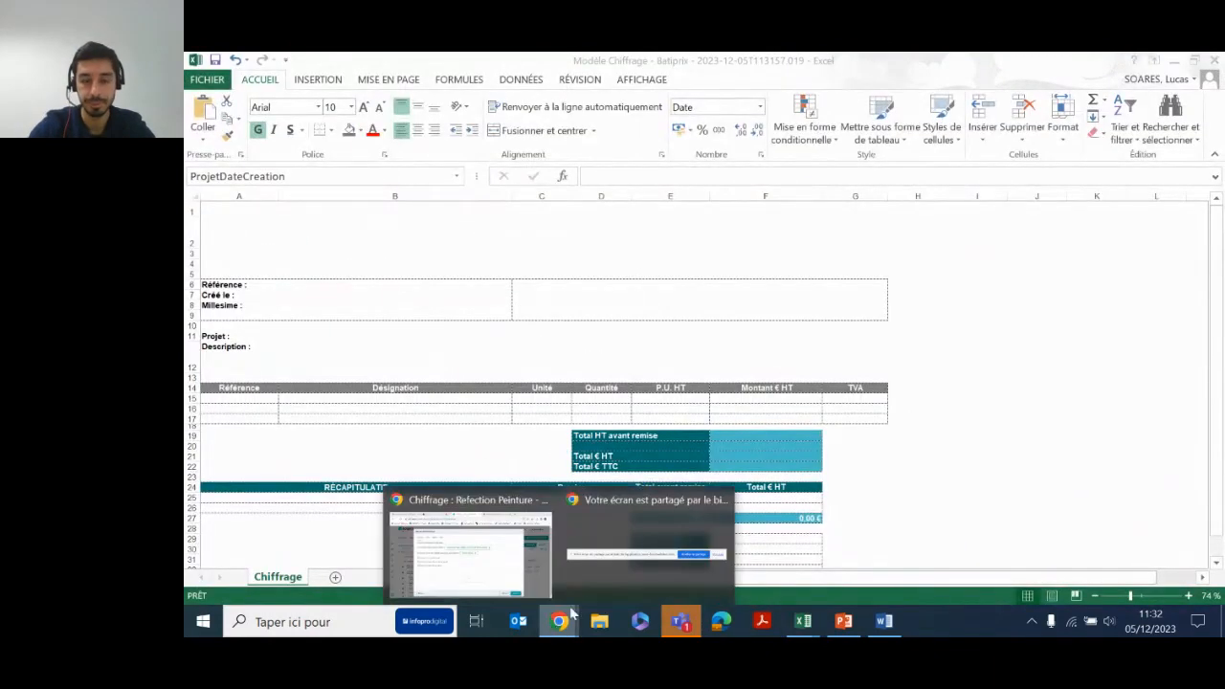
pyautogui.click(466, 557)
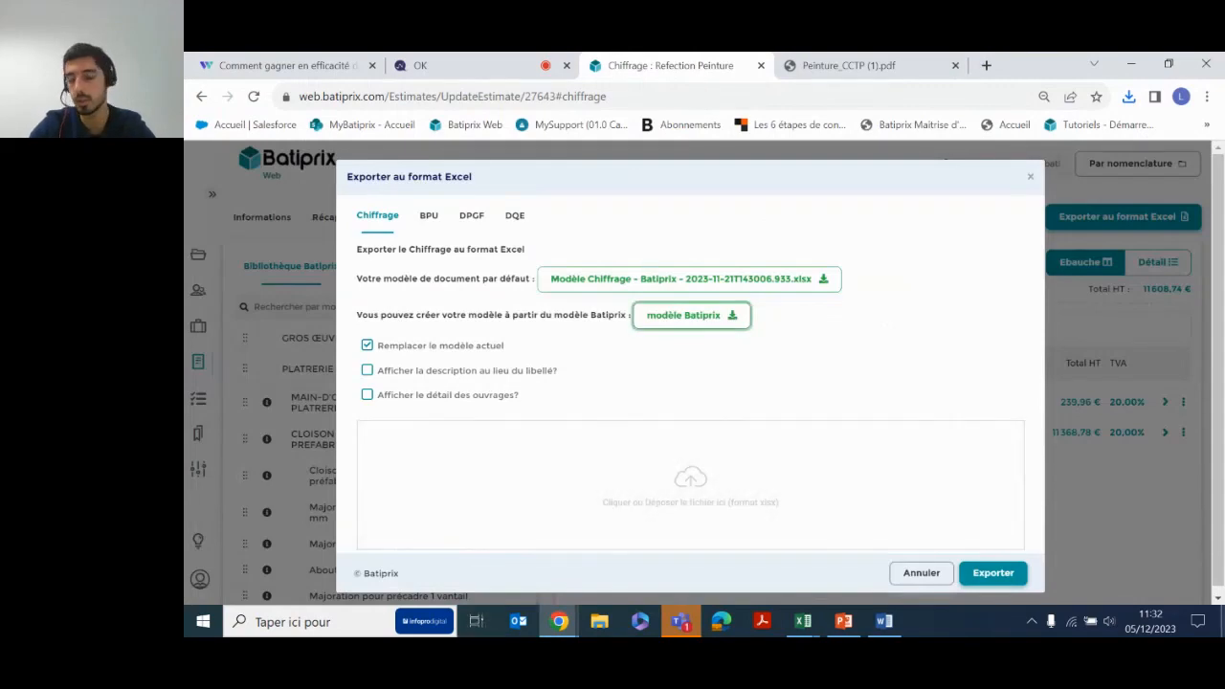
pyautogui.click(678, 506)
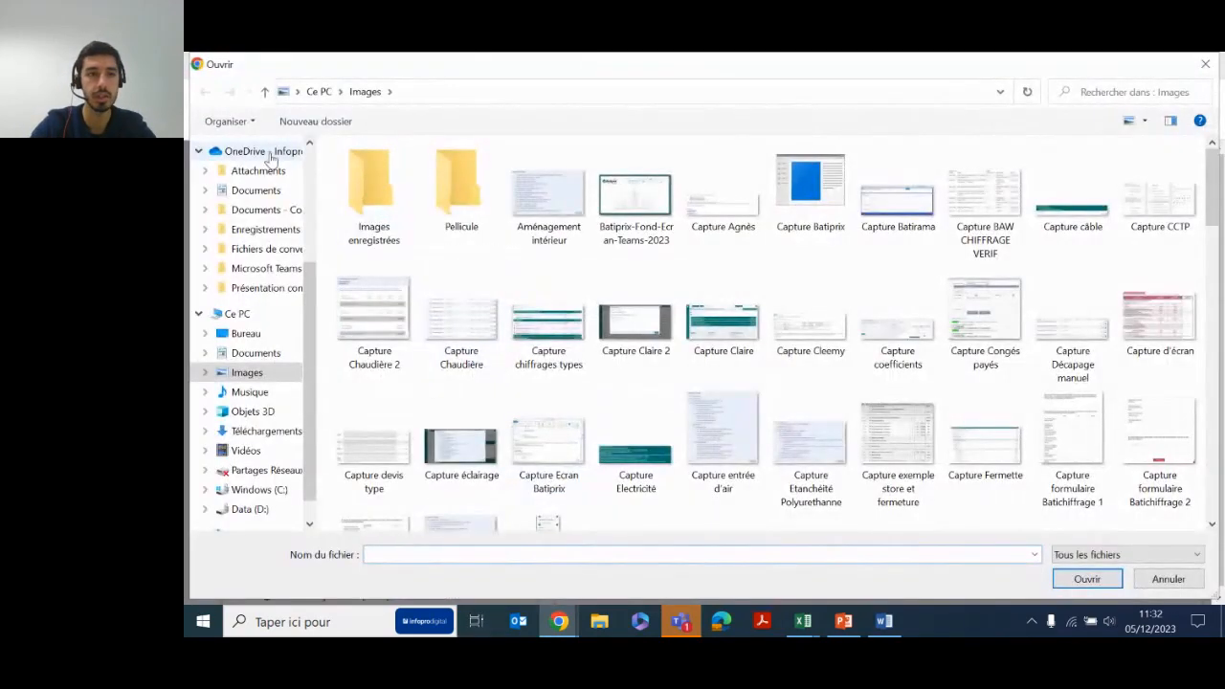
pyautogui.click(264, 161)
pyautogui.click(456, 320)
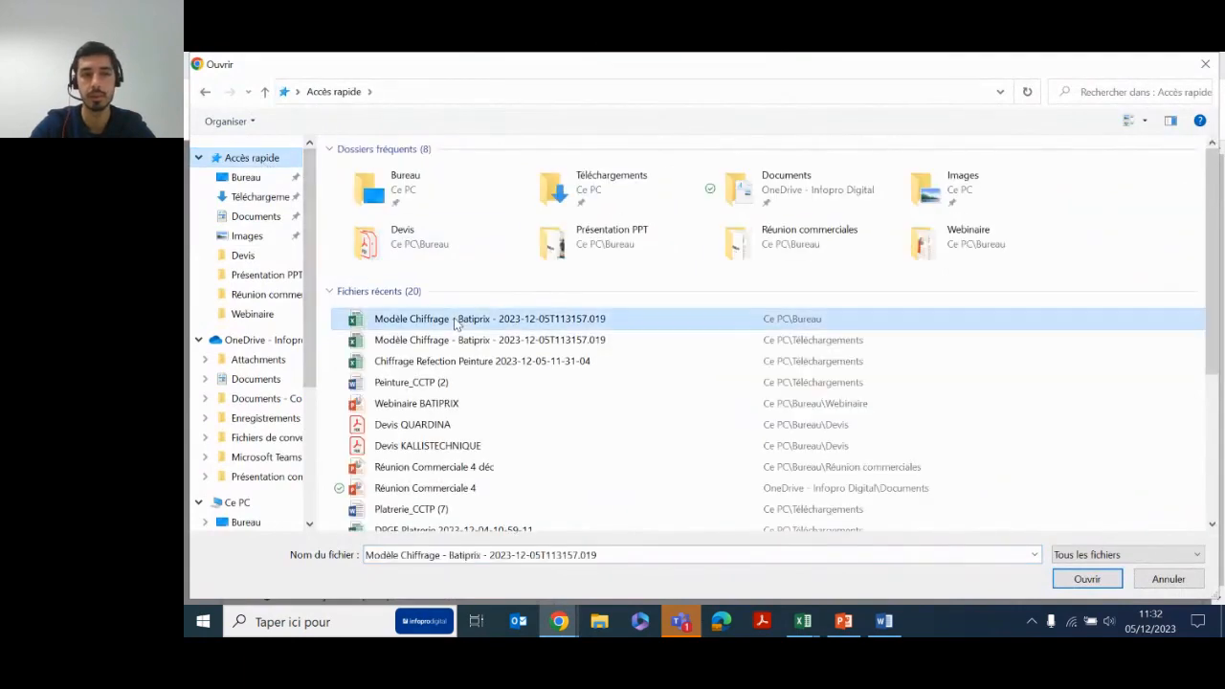
pyautogui.doubleClick(454, 321)
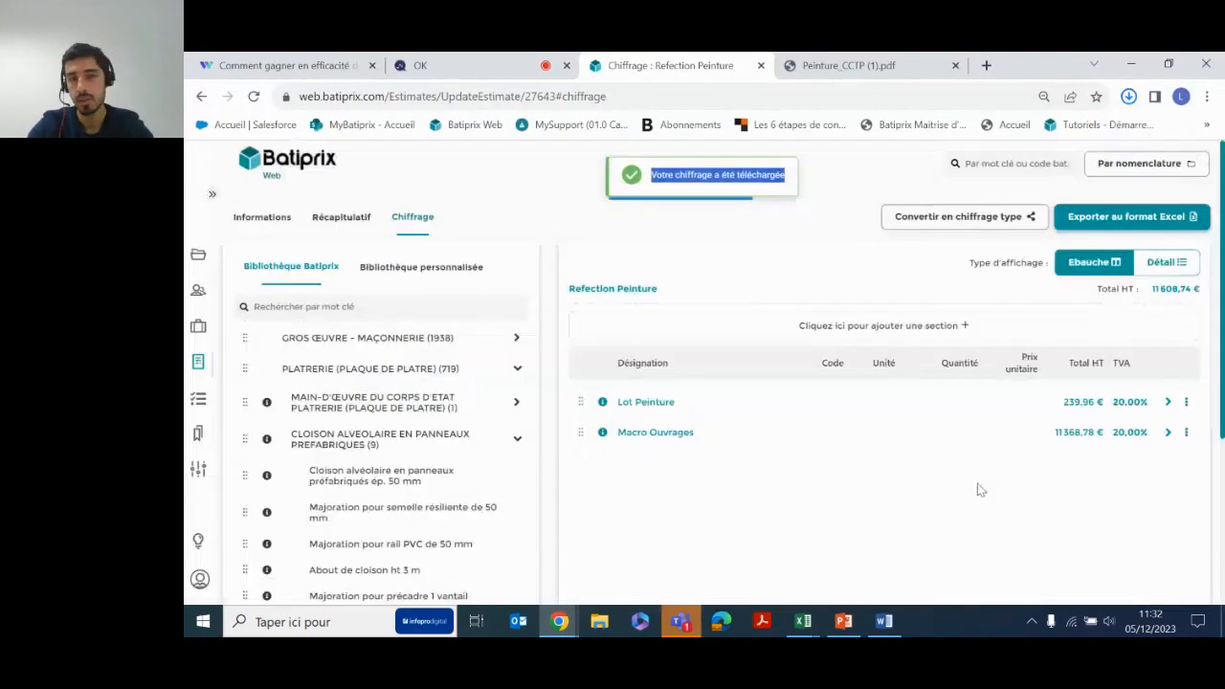
# Open the newly exported chiffrage in Excel, enable editing to check the custom layout, and bring up the browser windows.
pyautogui.click(990, 147)
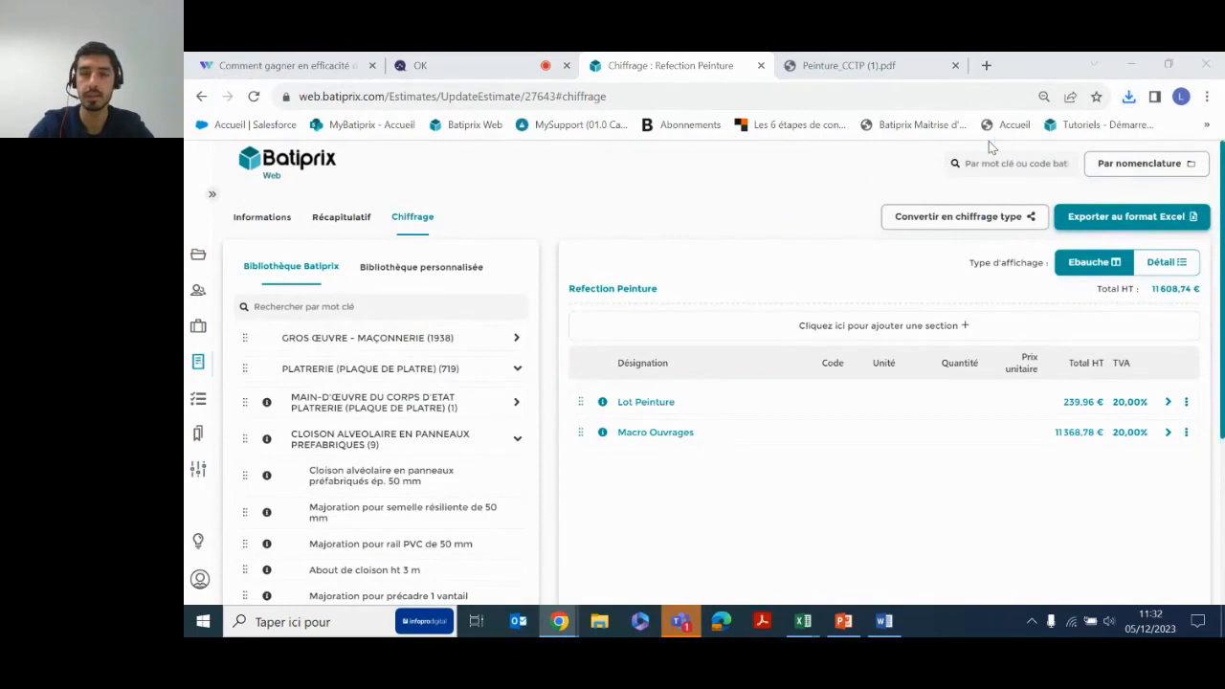
pyautogui.click(1183, 106)
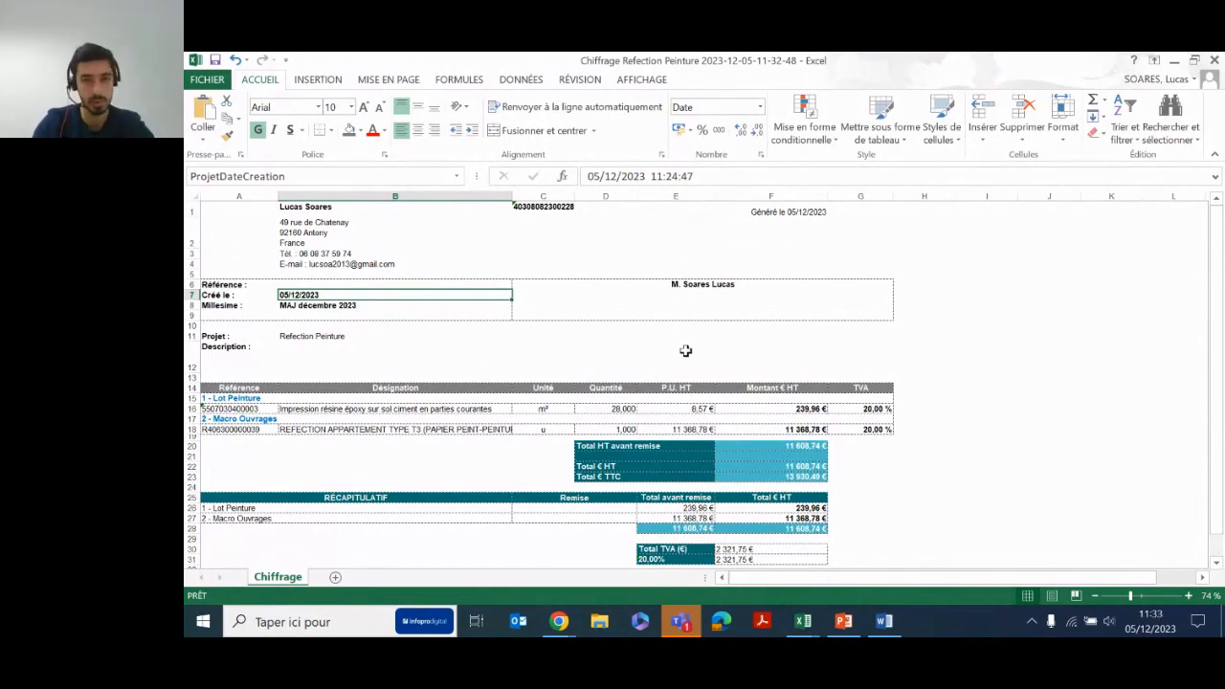
pyautogui.click(559, 621)
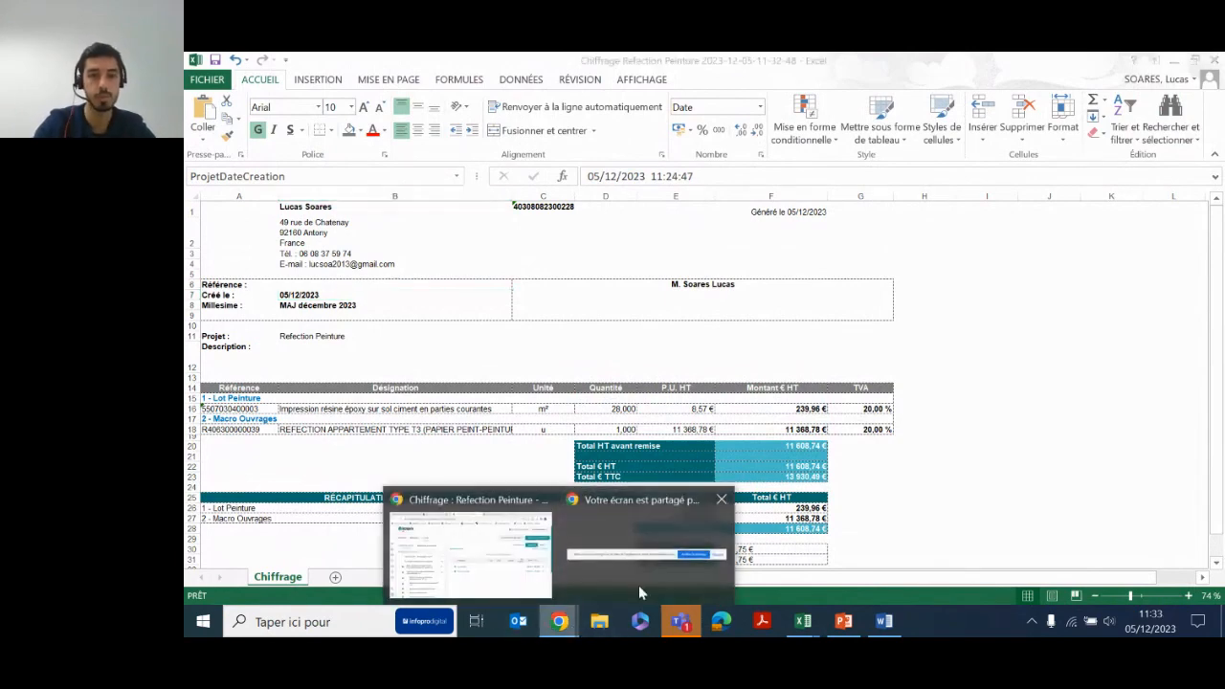
# Return to the Refection Peinture chiffrage in Batiprix, review the options for exporting with another model, and cancel the export.
pyautogui.click(469, 553)
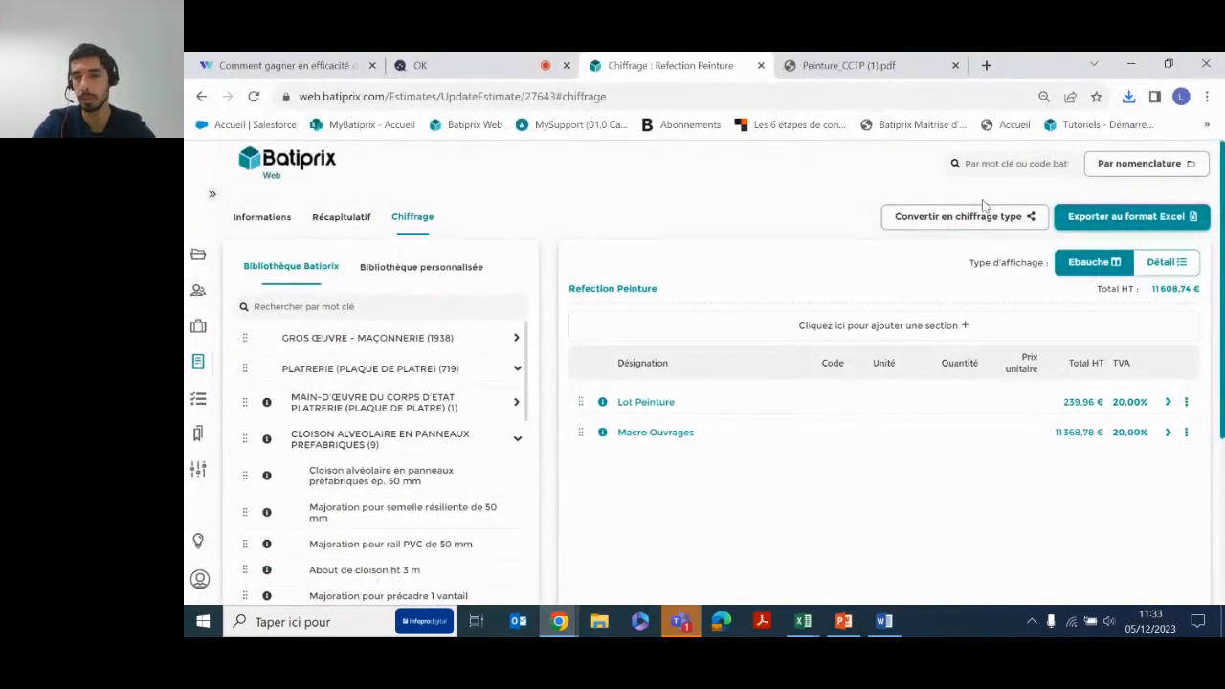
pyautogui.click(1112, 227)
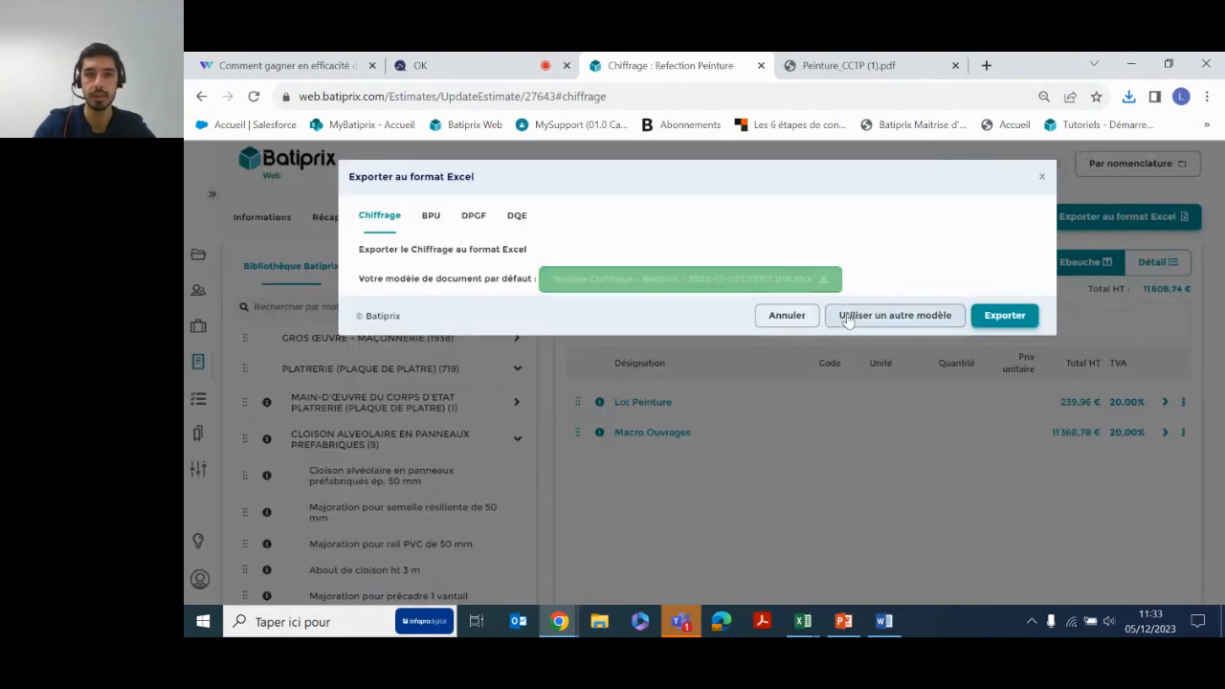
pyautogui.click(862, 316)
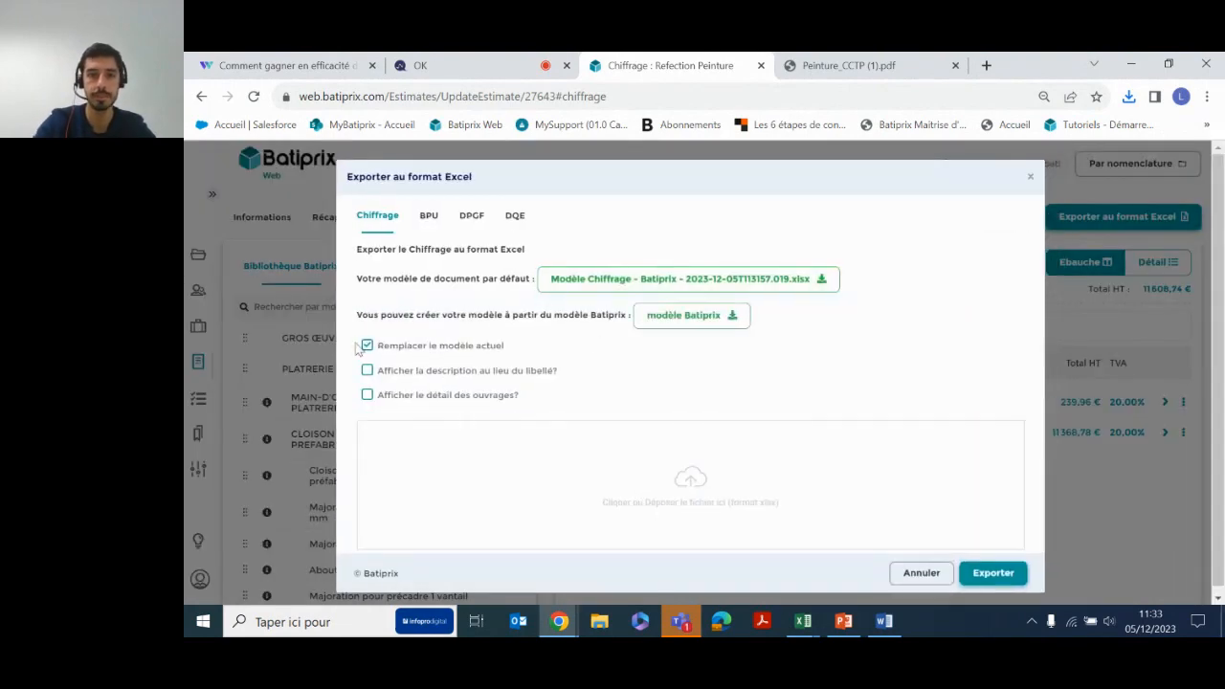
pyautogui.click(921, 572)
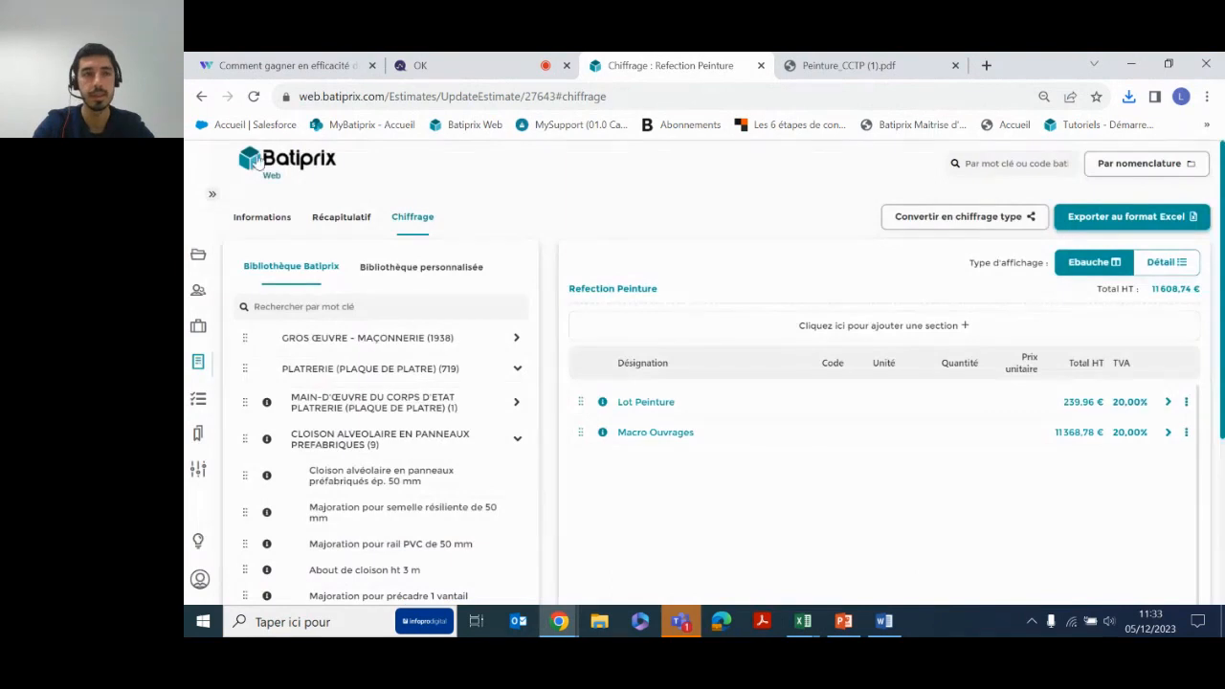
# Go through the home page to the Batiprix standard chiffrages and open the details of RÉFECTION PEINTURE APPARTEMENT TYPE T1 on page 12.
pyautogui.click(257, 158)
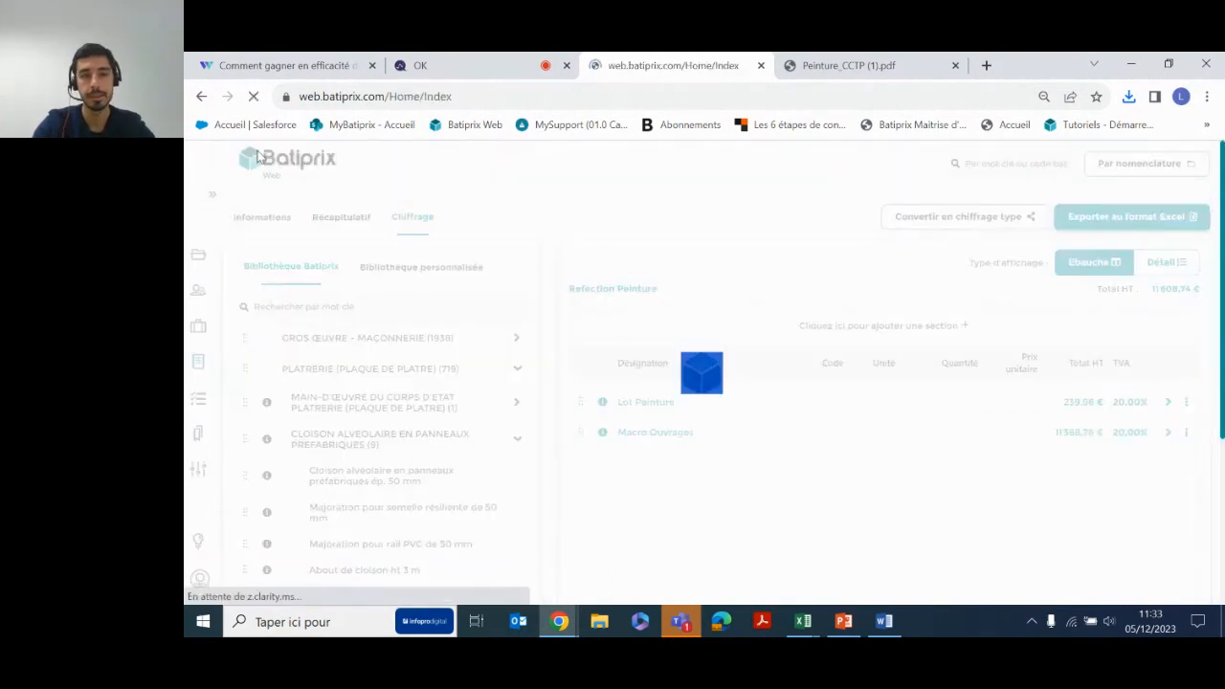
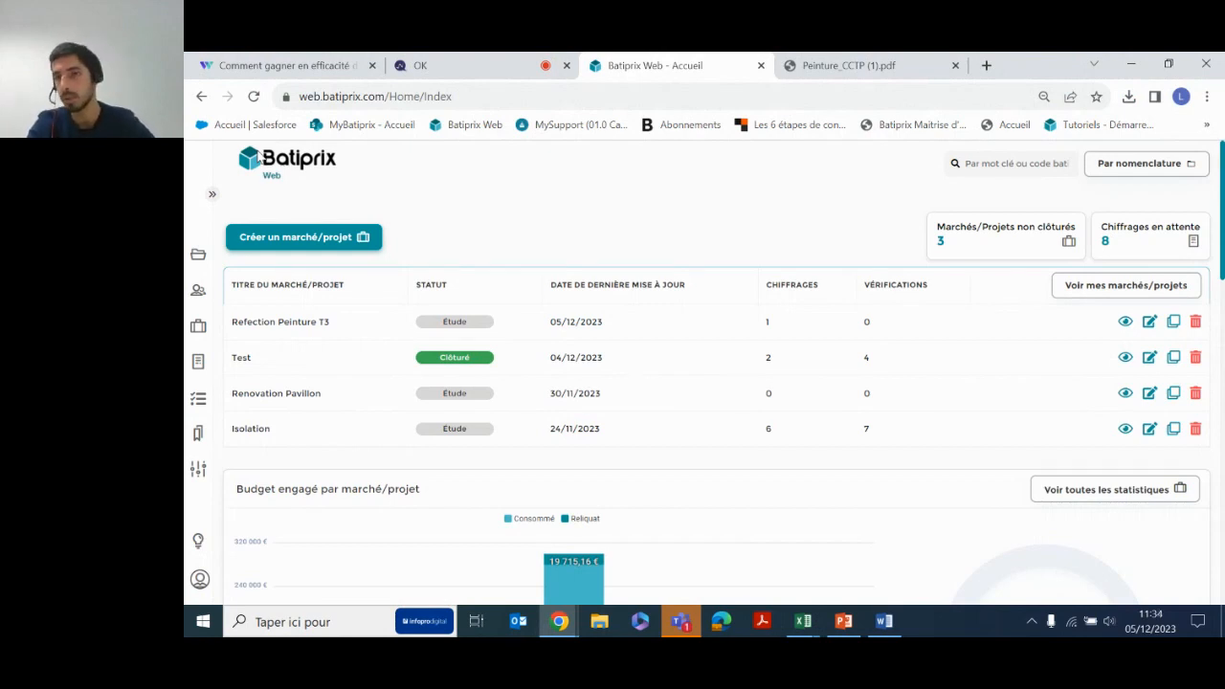
pyautogui.click(198, 364)
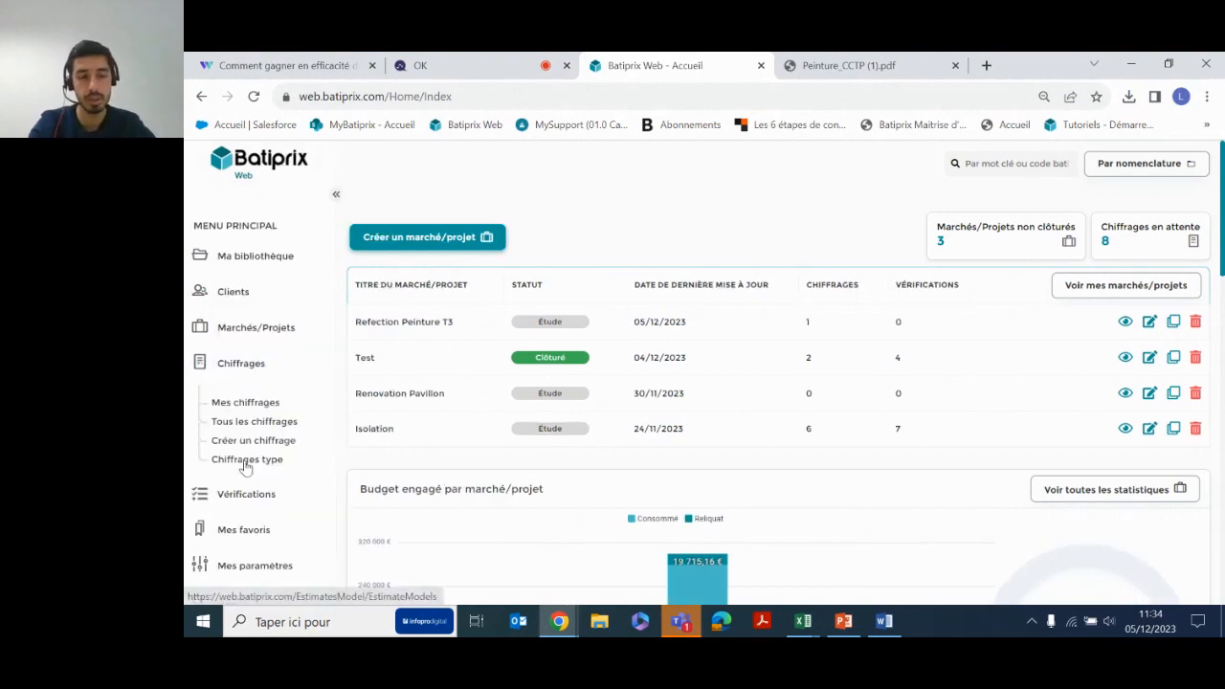
pyautogui.click(246, 462)
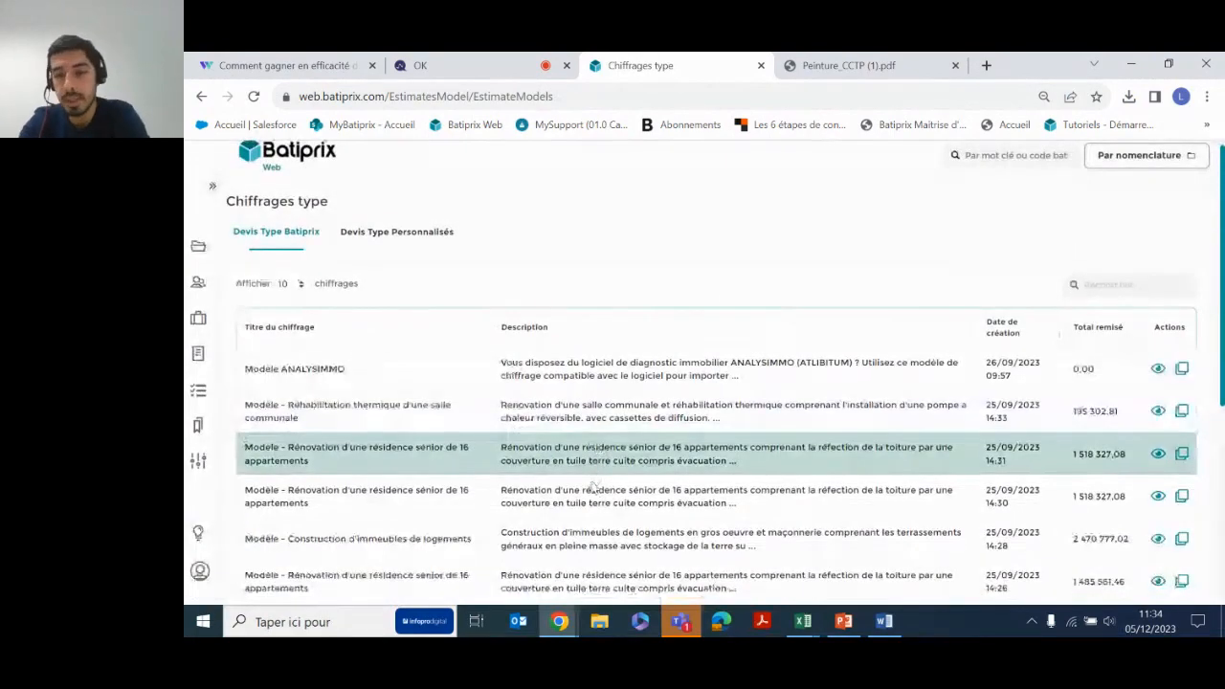
pyautogui.scroll(-3, 593, 486)
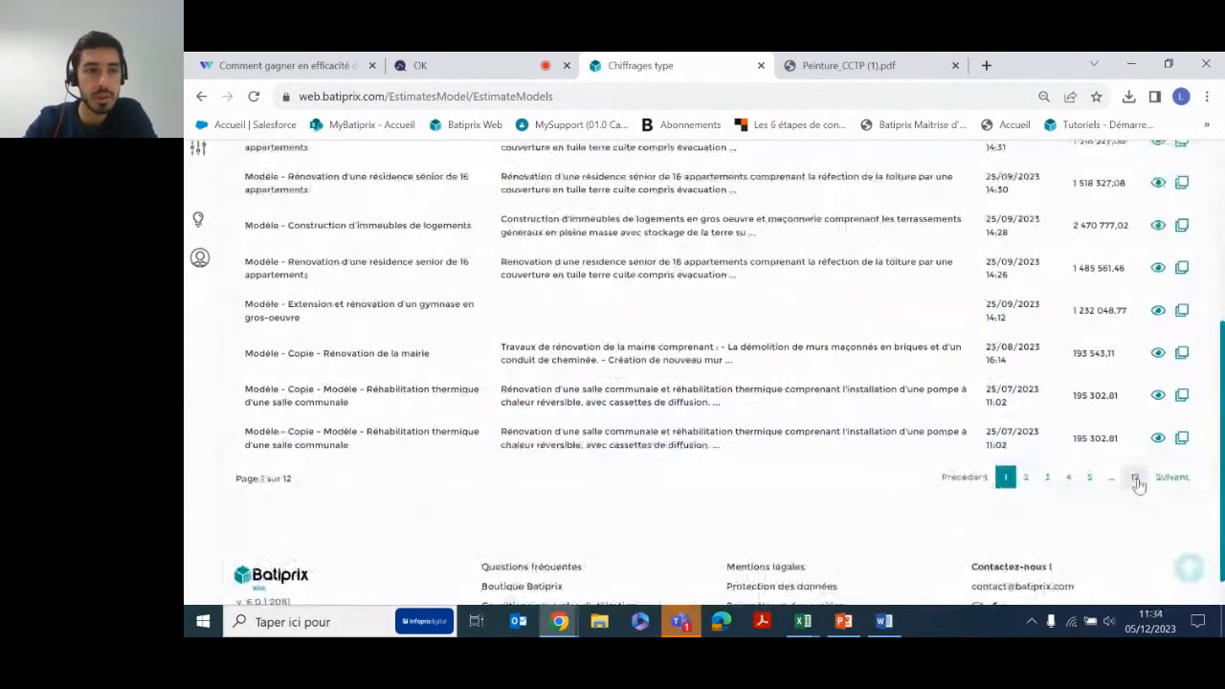
pyautogui.click(1134, 478)
pyautogui.scroll(2, 883, 365)
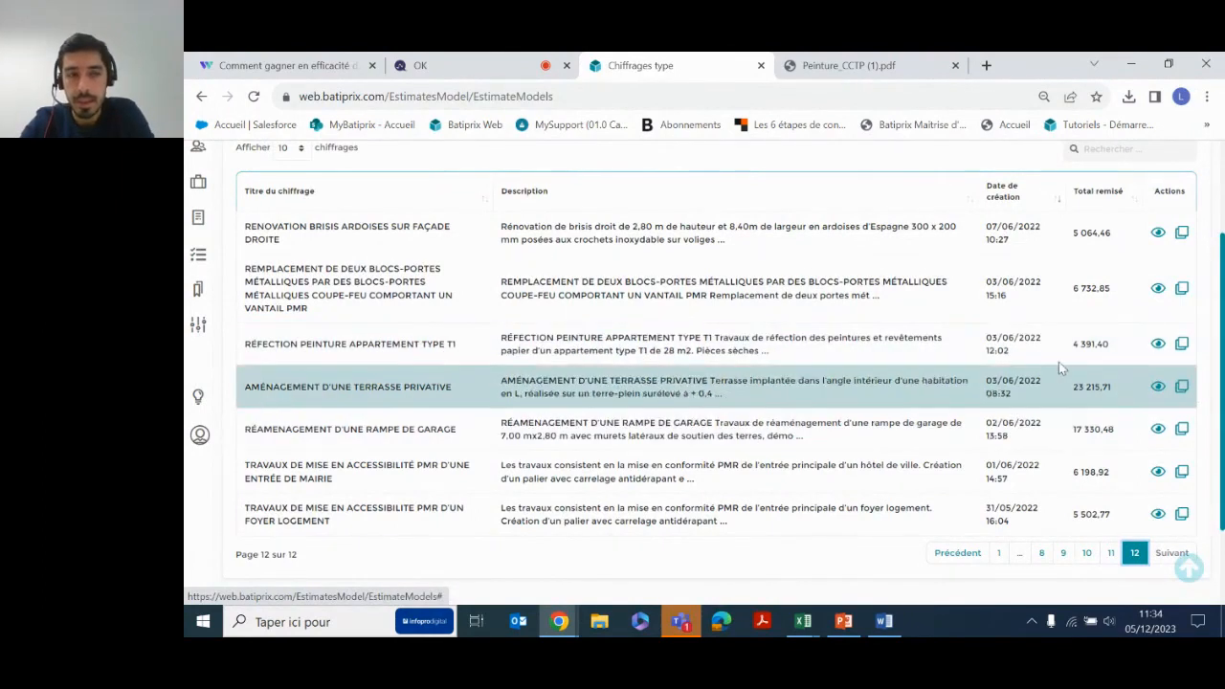
pyautogui.click(1157, 344)
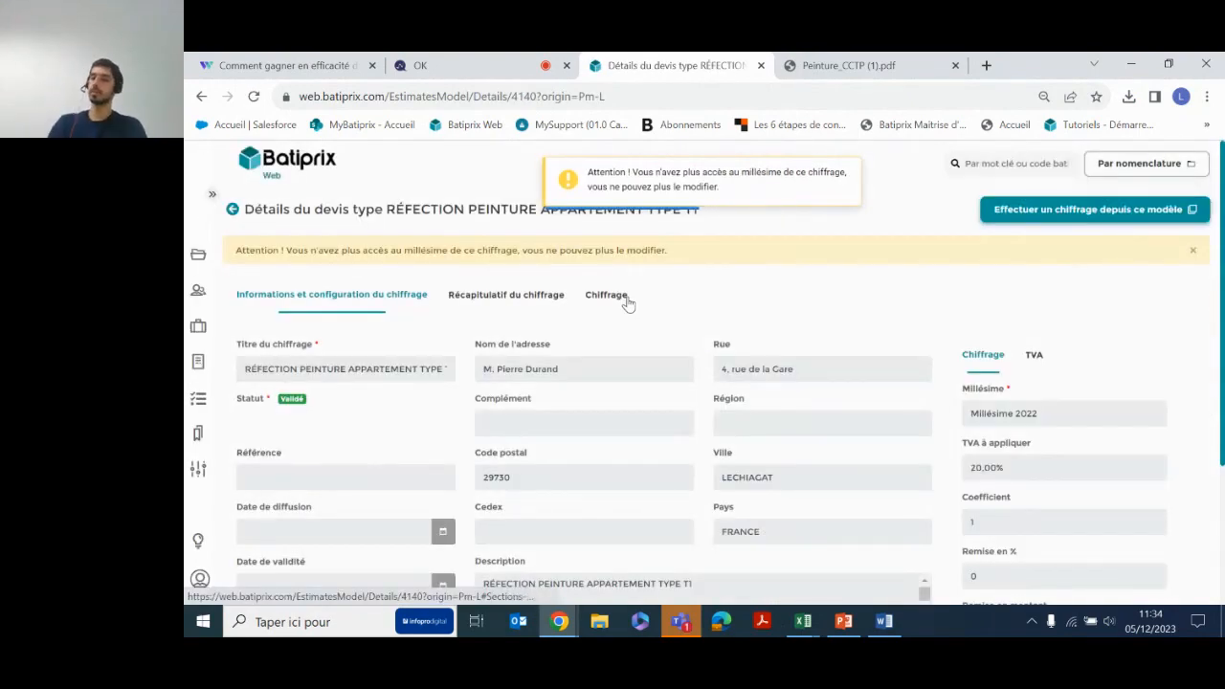
# Examine the model's priced lines under Travaux préparatoires, Travaux d'apprêt and Travaux de finition.
pyautogui.click(606, 296)
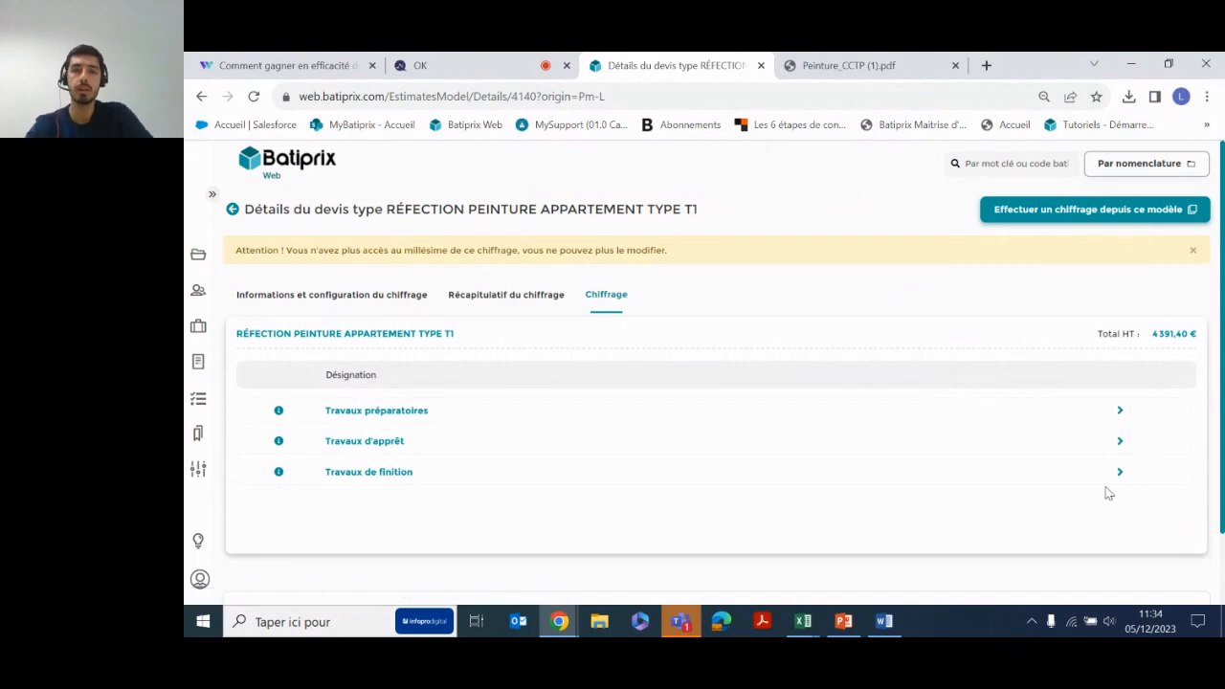
pyautogui.click(1121, 419)
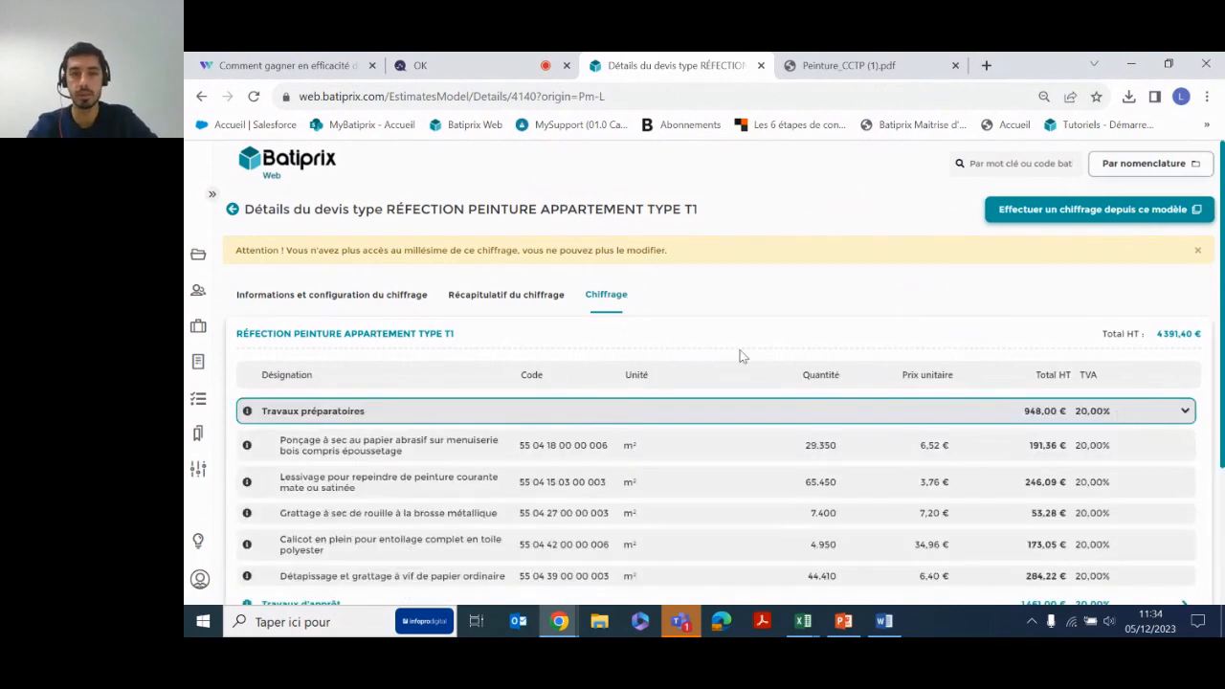
pyautogui.scroll(-2, 728, 344)
pyautogui.click(1183, 411)
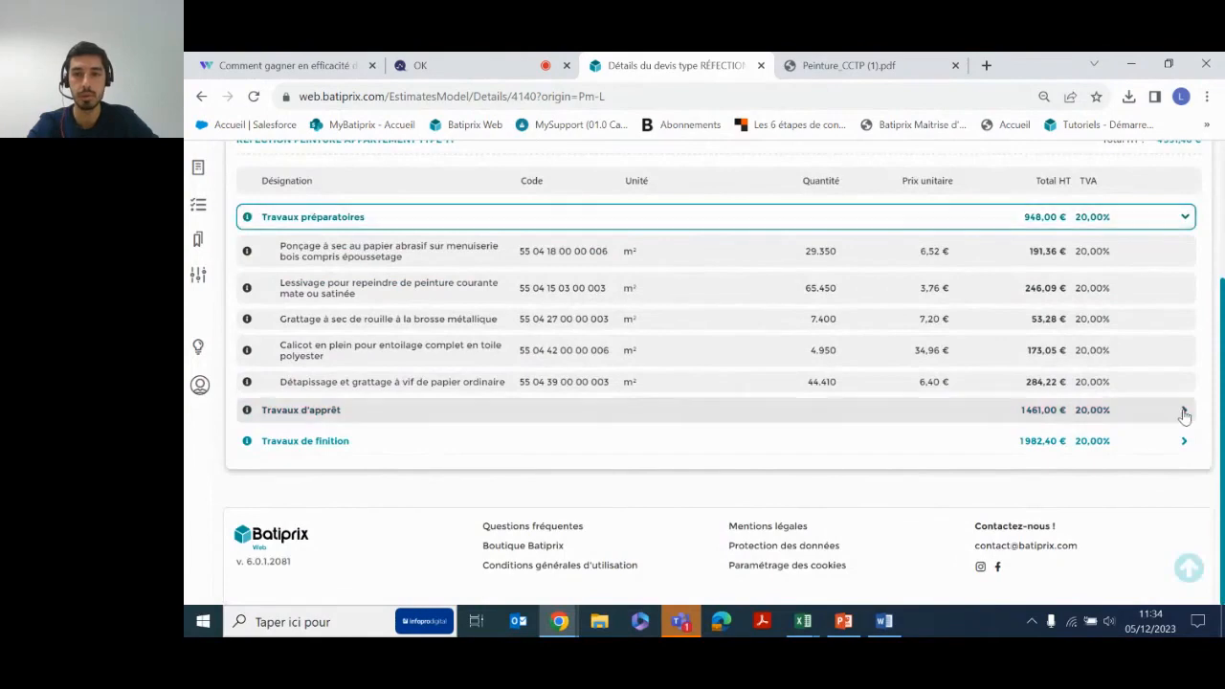
pyautogui.scroll(-2, 1183, 414)
pyautogui.click(1184, 441)
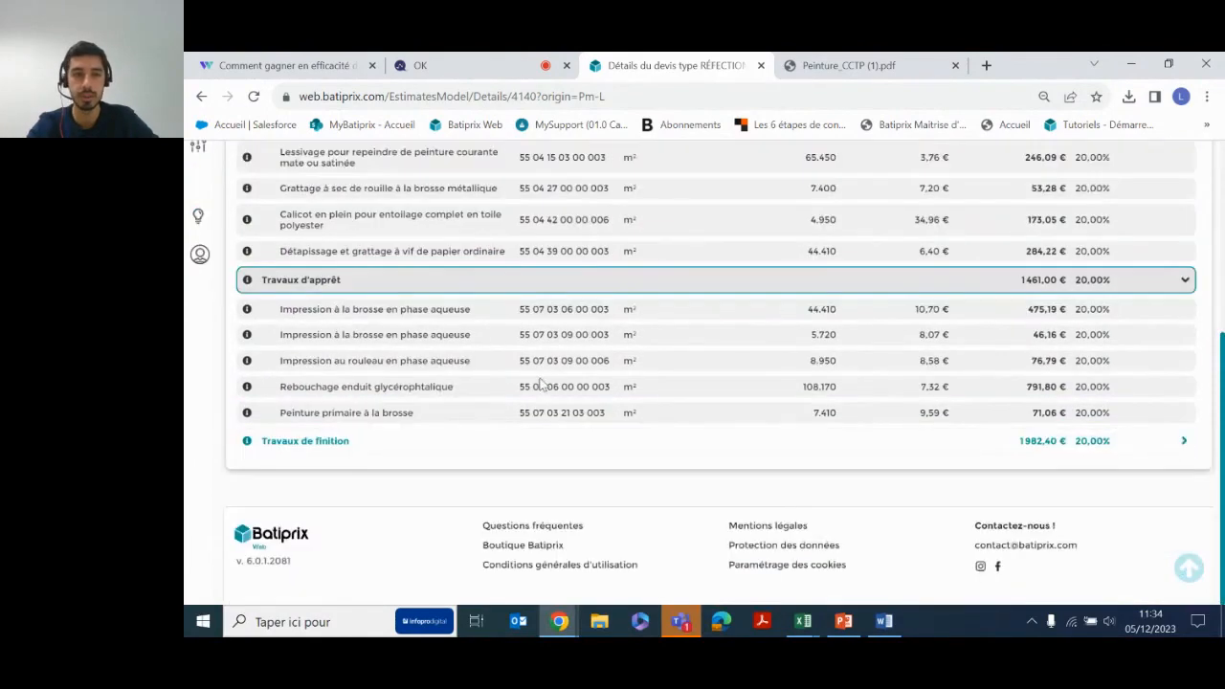
pyautogui.scroll(-1, 540, 384)
pyautogui.scroll(-1, 541, 383)
pyautogui.scroll(3, 541, 384)
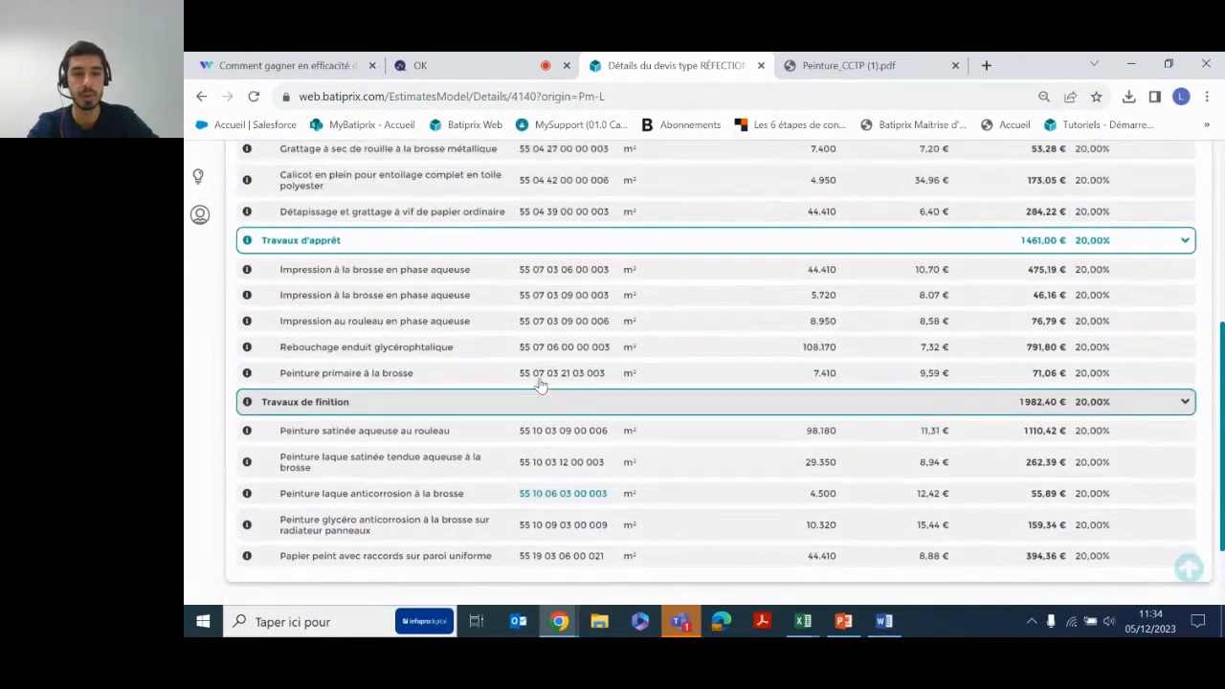
pyautogui.scroll(4, 541, 384)
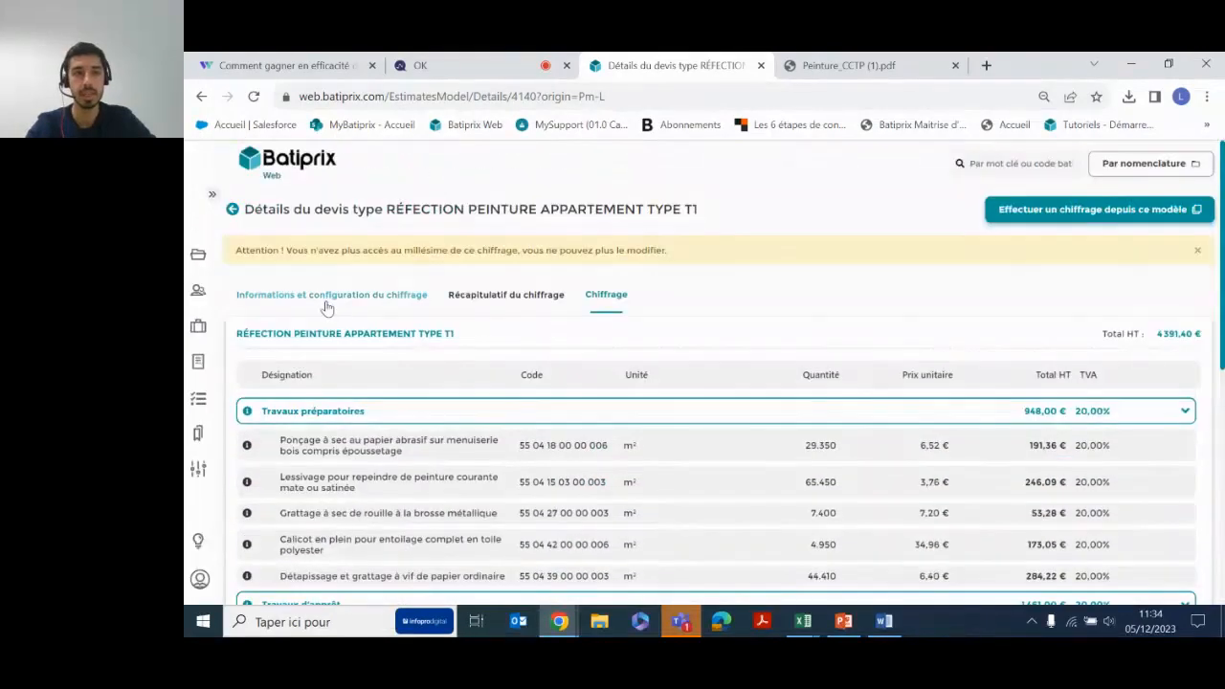
# Read the model's general information and its full works description, and return to its priced lines.
pyautogui.click(328, 301)
pyautogui.scroll(-2, 628, 355)
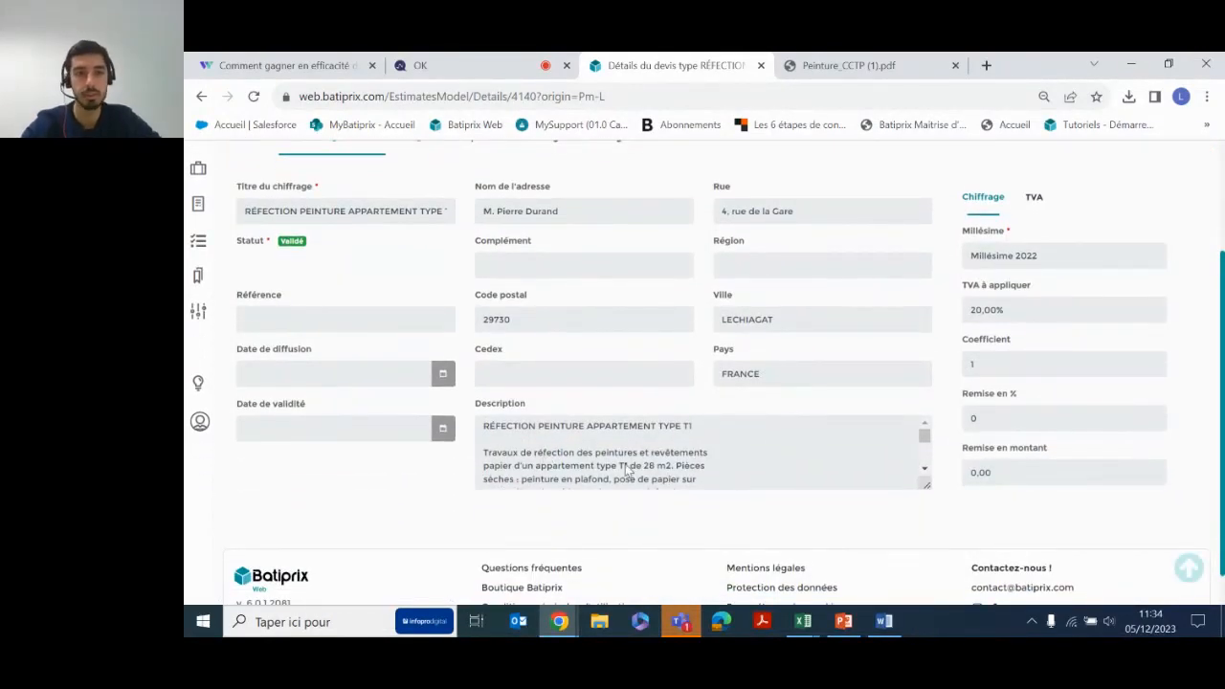
pyautogui.scroll(-1, 627, 469)
pyautogui.scroll(-5, 626, 469)
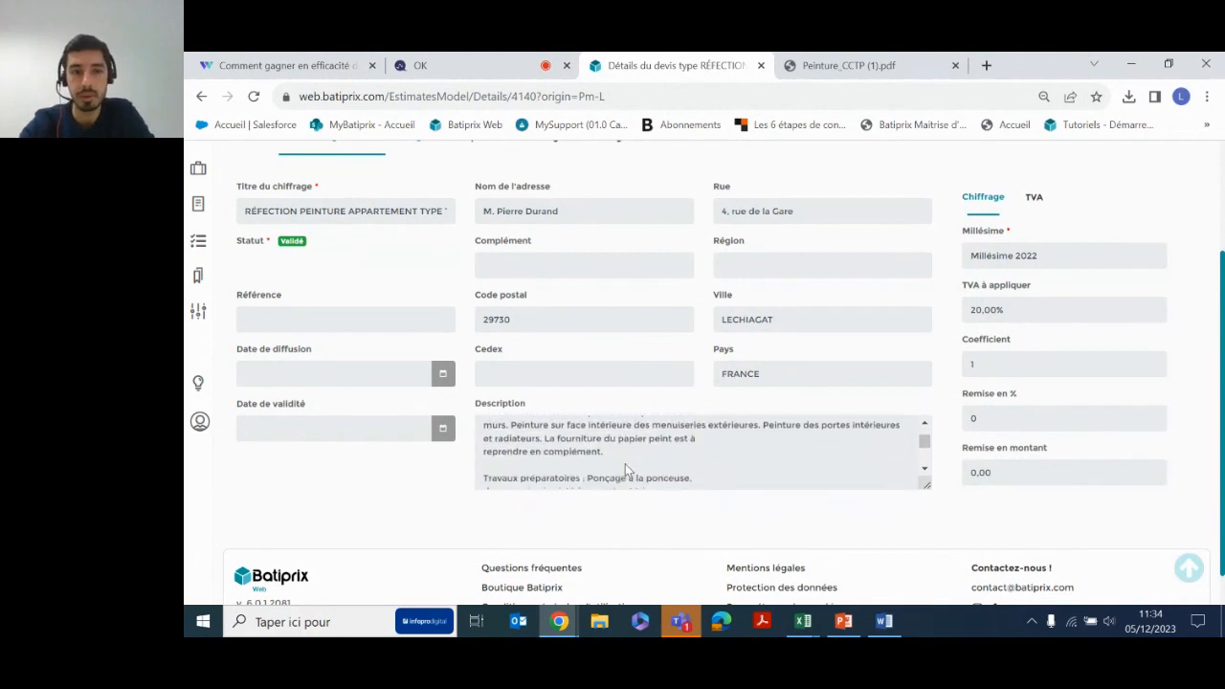
pyautogui.scroll(-4, 528, 450)
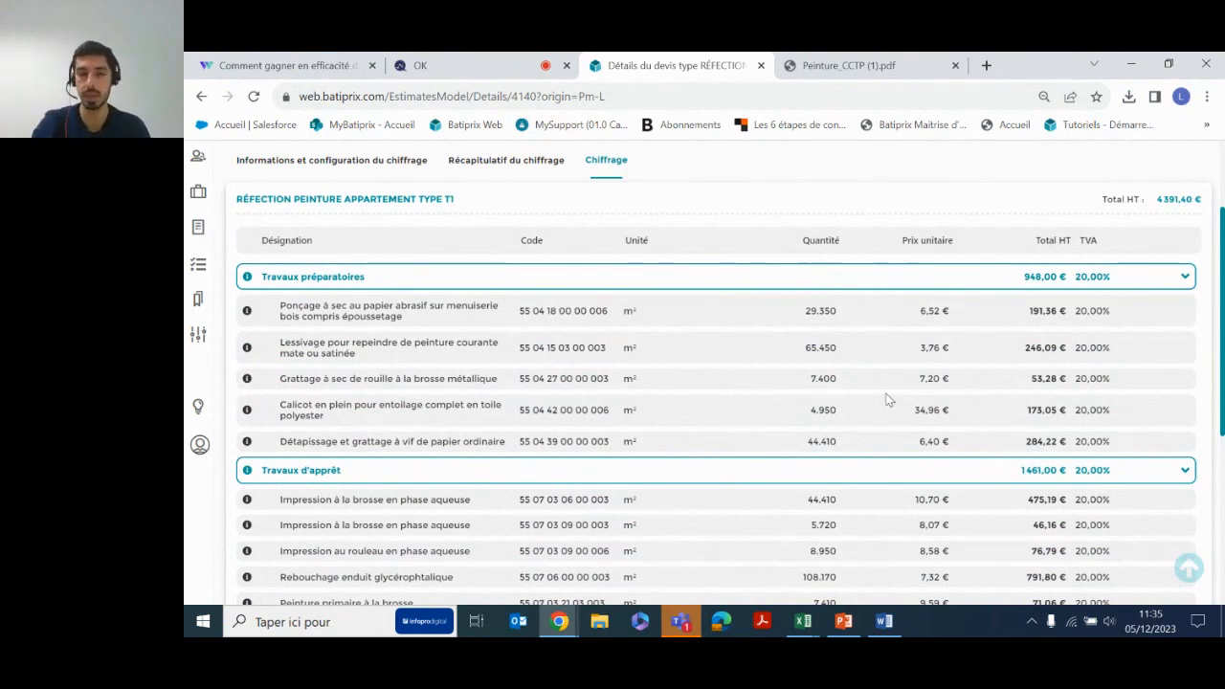
# Create a new chiffrage from the RÉFECTION PEINTURE APPARTEMENT TYPE T1 model and open the copy for modification.
pyautogui.scroll(3, 889, 401)
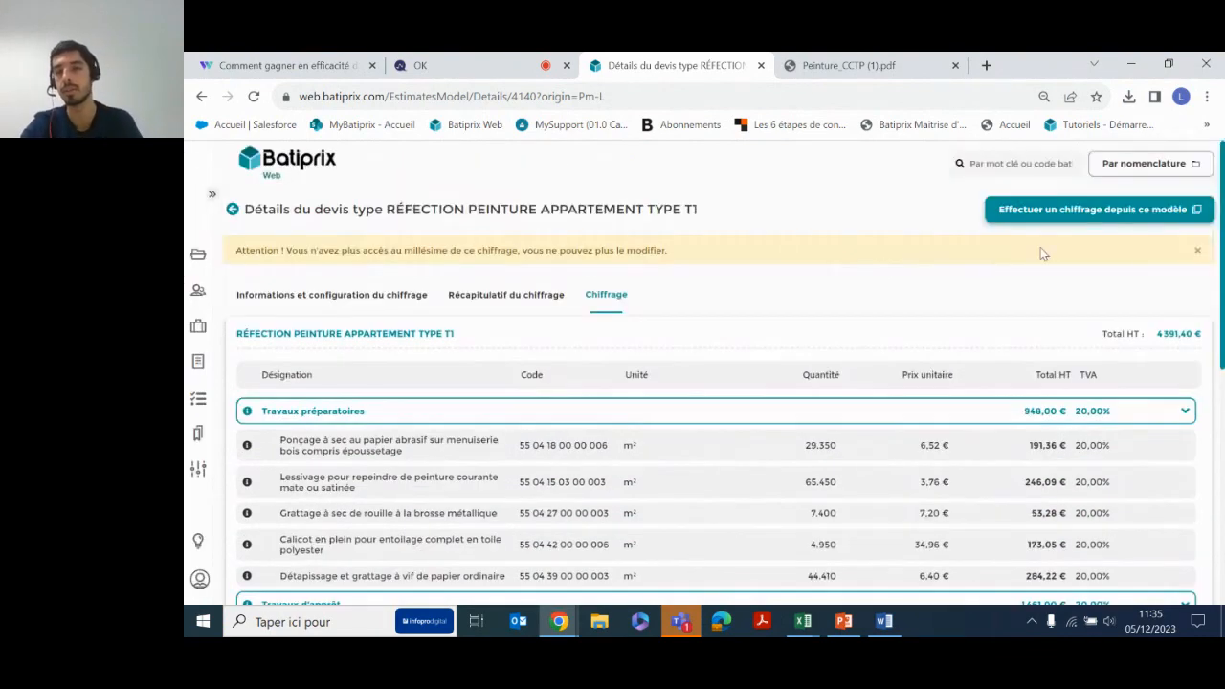
pyautogui.click(1080, 216)
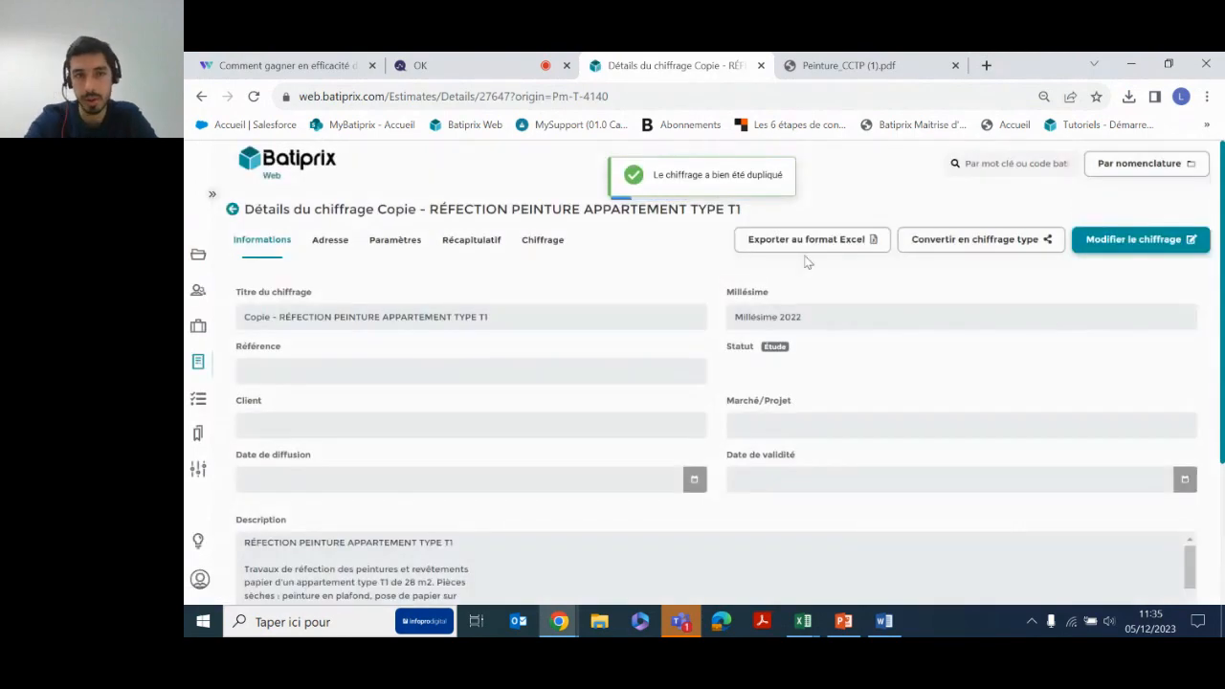
pyautogui.click(1123, 241)
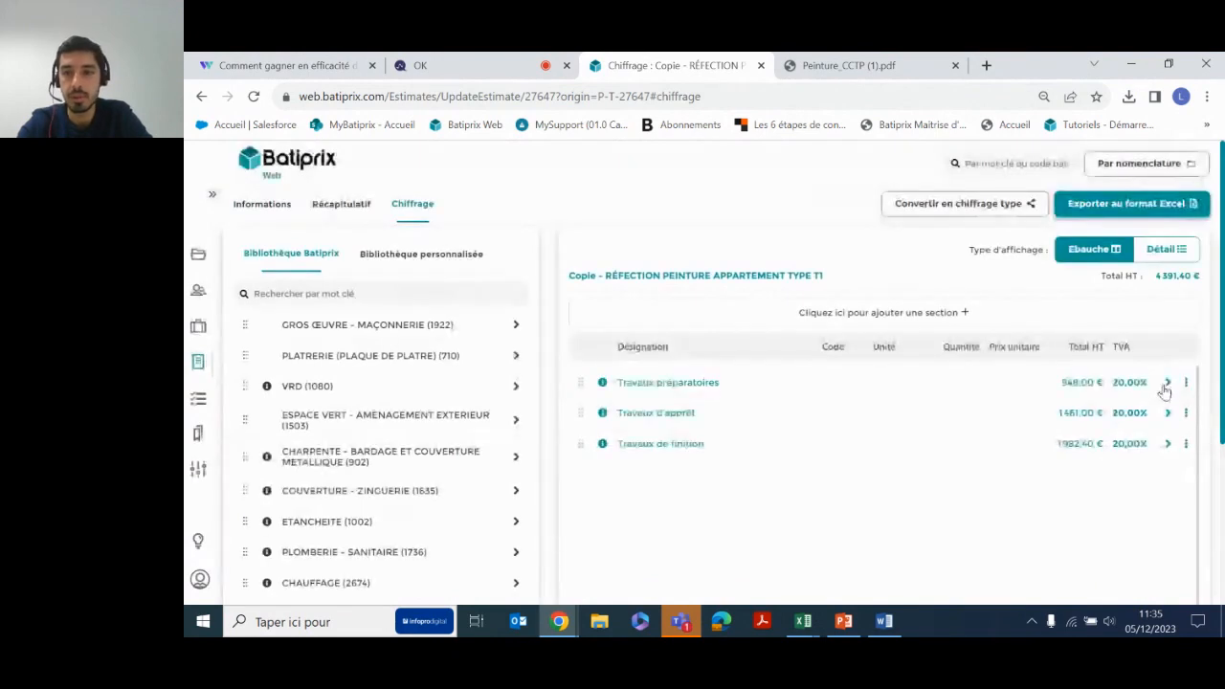
# Look at the Travaux préparatoires lines of the copy, including the editable quantity and actions of the first line, and collapse the section.
pyautogui.click(1164, 387)
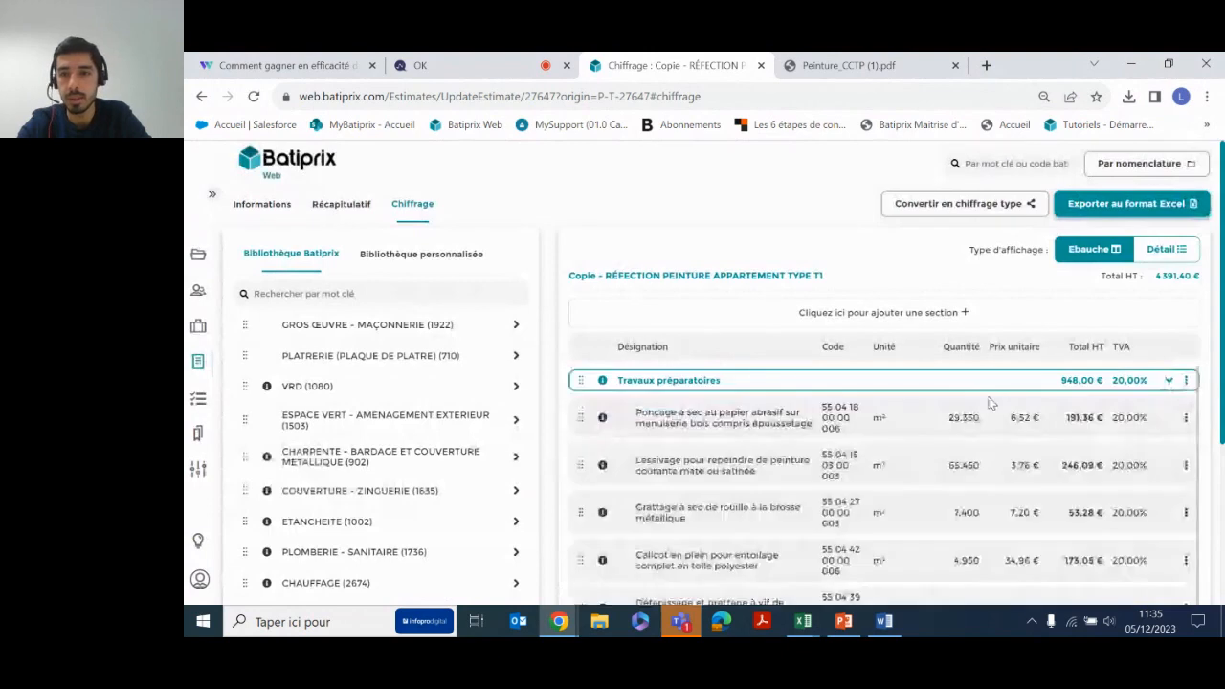
pyautogui.click(965, 418)
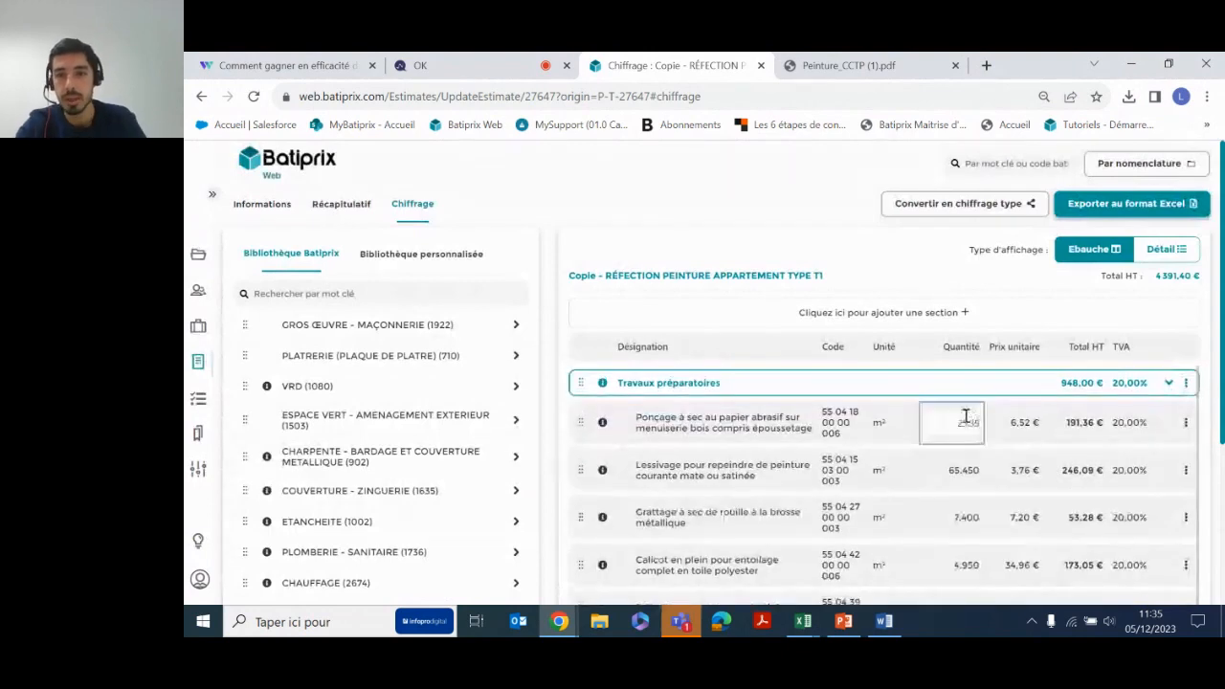
pyautogui.click(1185, 424)
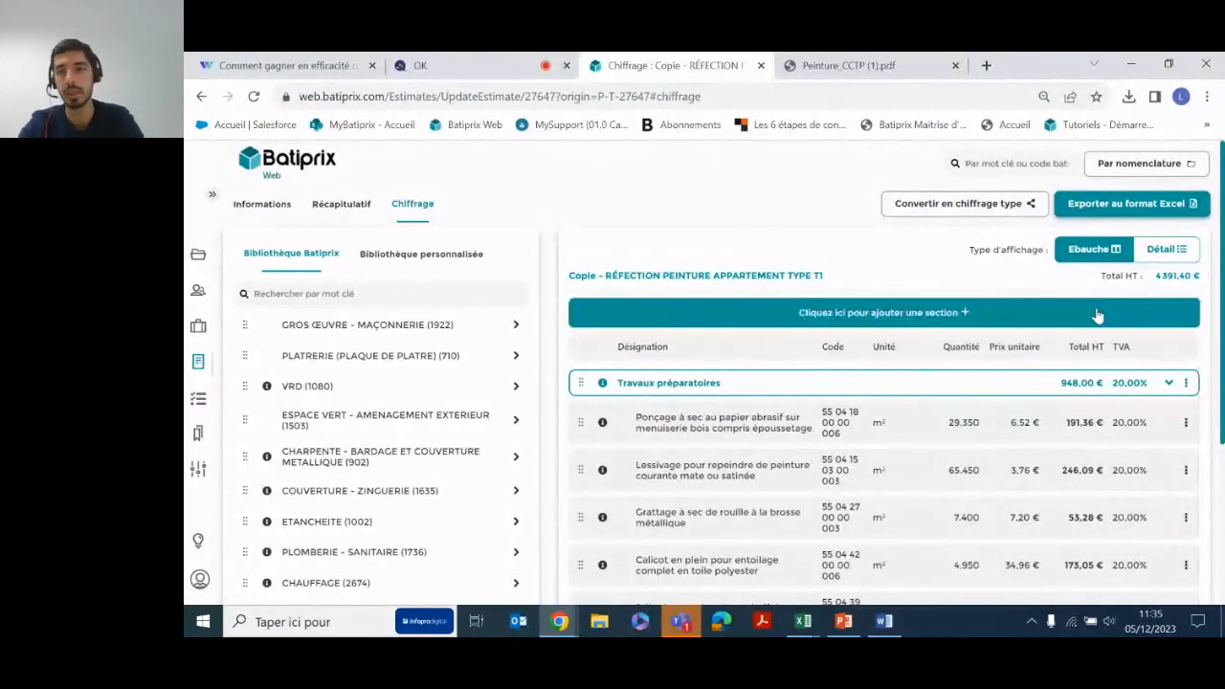
pyautogui.click(1168, 382)
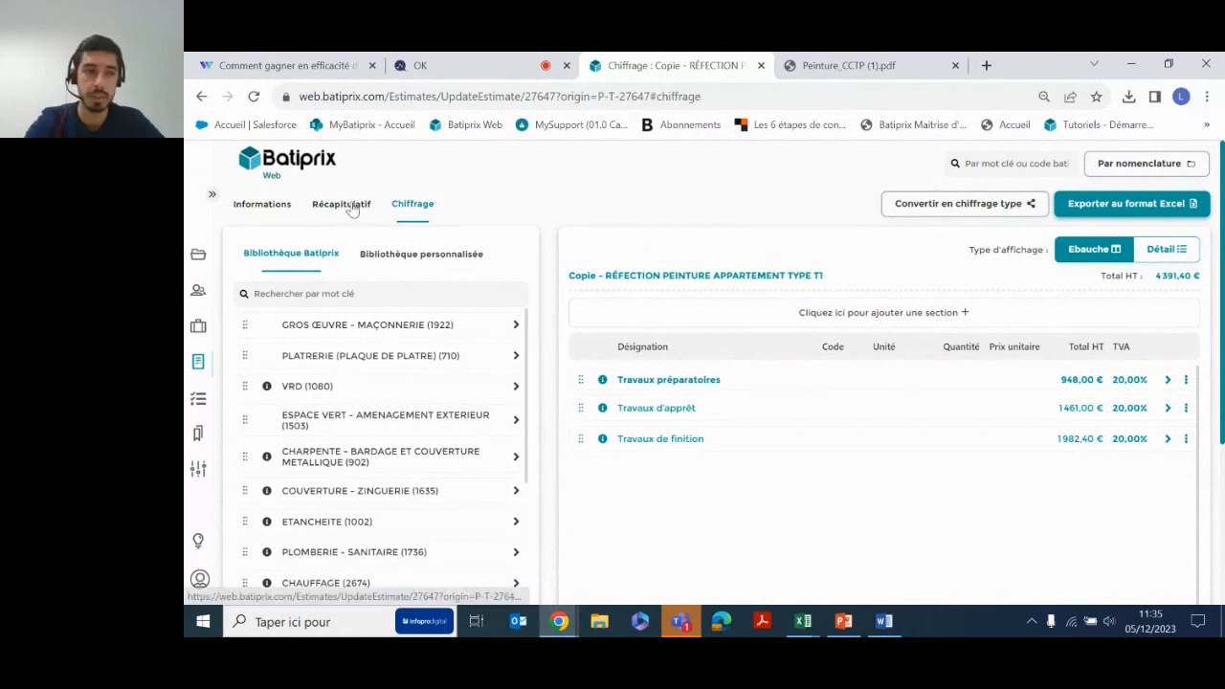
# Go through the home page to the list of personal chiffrages and open the EDF chiffrage for modification.
pyautogui.click(288, 169)
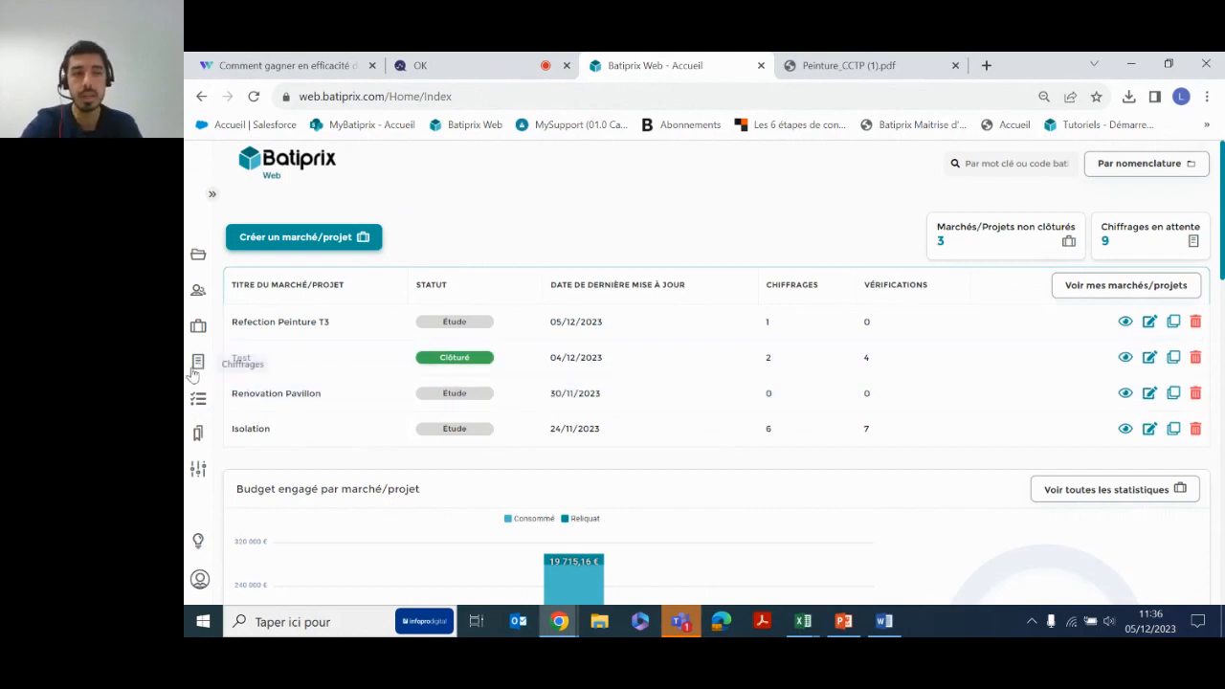
pyautogui.click(197, 371)
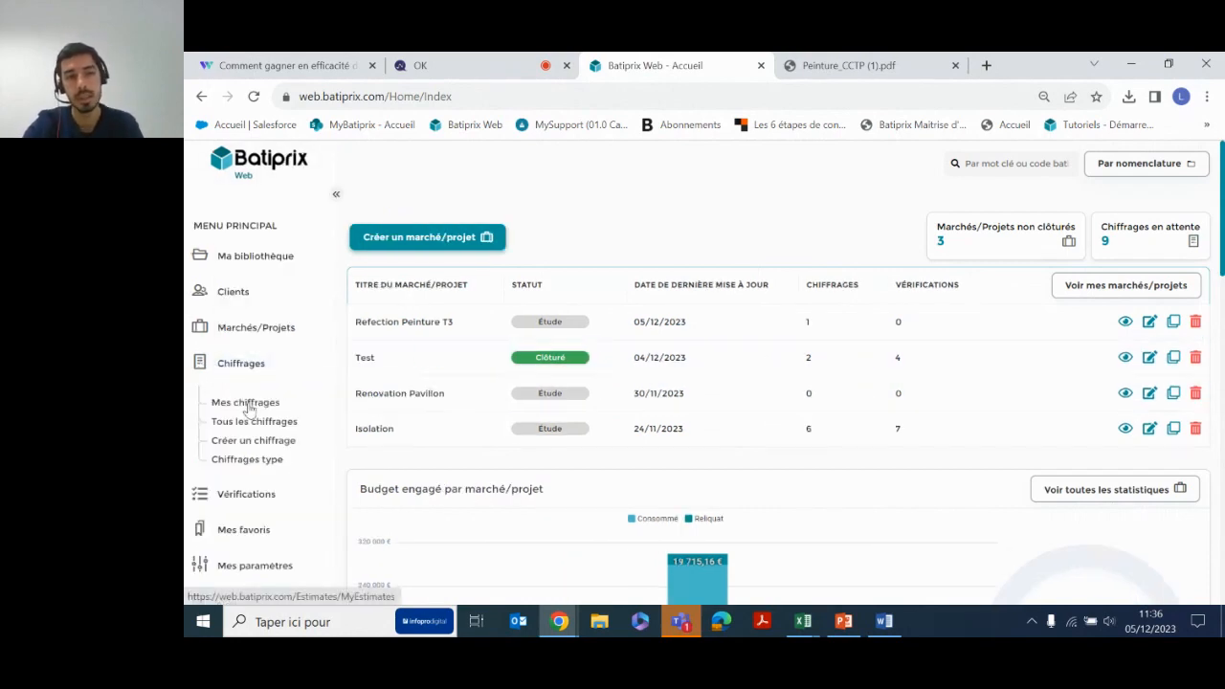
pyautogui.click(246, 403)
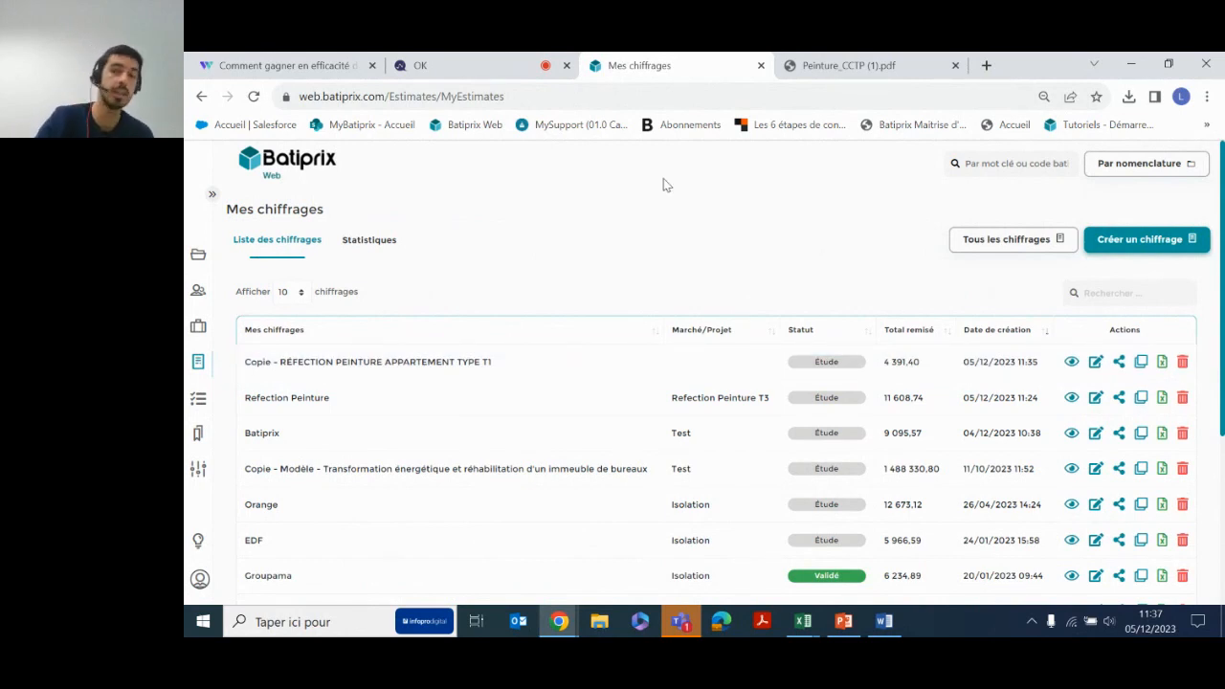
pyautogui.scroll(-1, 737, 242)
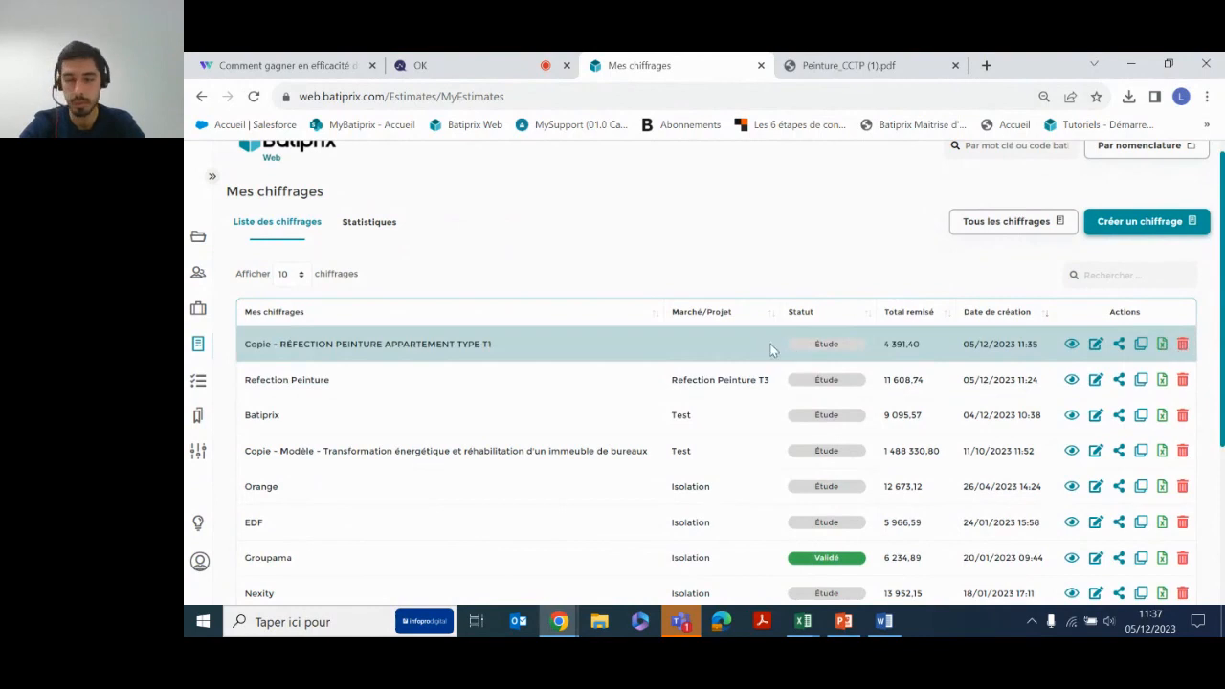
pyautogui.scroll(-3, 880, 428)
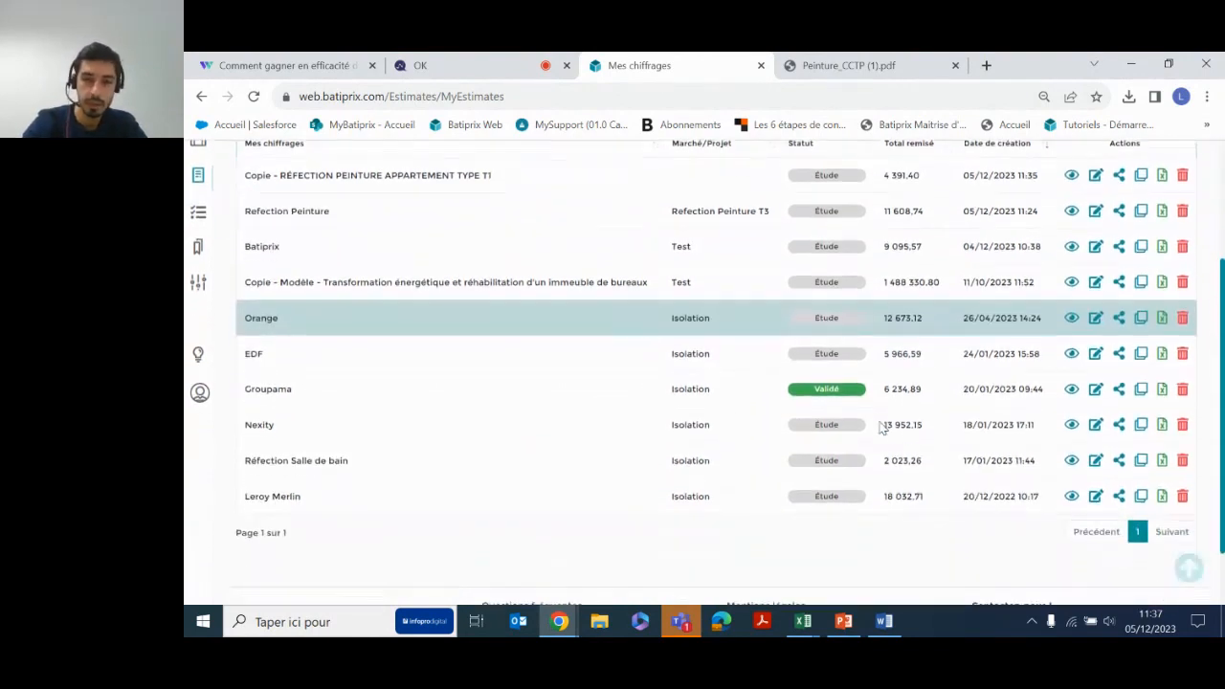
pyautogui.click(1097, 352)
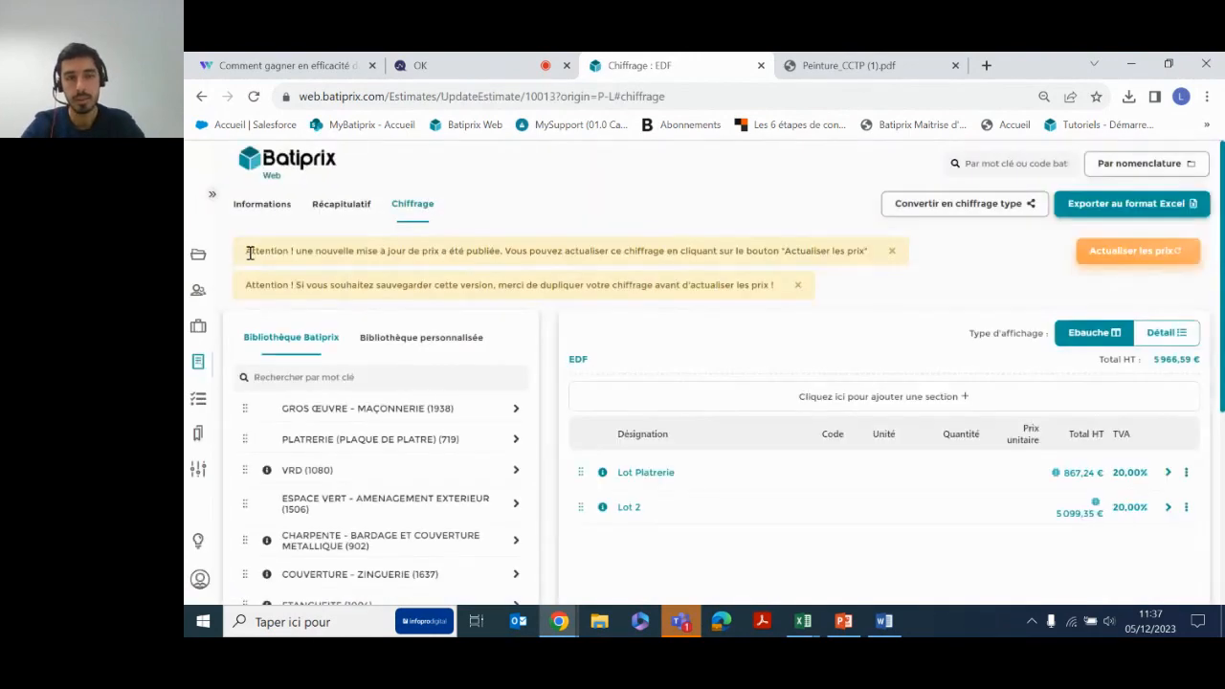
# Read the two notices about updating the EDF chiffrage's prices and duplicating it beforehand.
pyautogui.moveTo(247, 251); pyautogui.dragTo(878, 253)
pyautogui.click(891, 251)
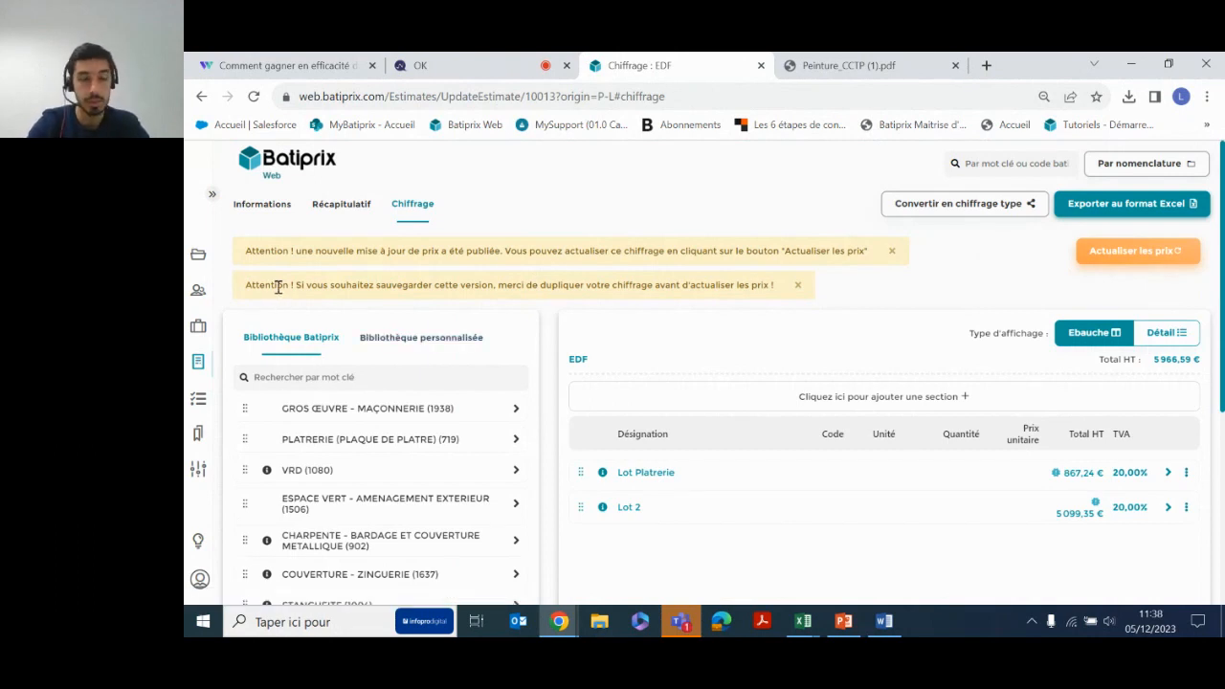
pyautogui.moveTo(251, 285); pyautogui.dragTo(766, 281)
pyautogui.click(670, 207)
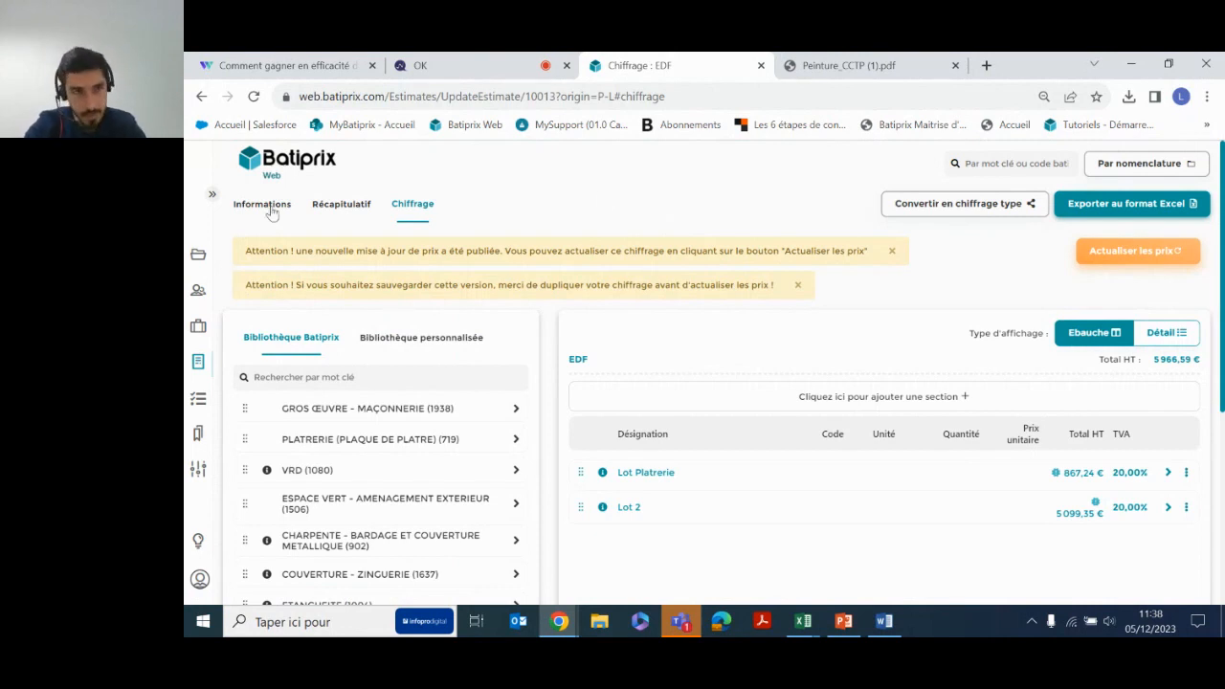
# Return to the Batiprix home page, switch to the Webinaire BATIPRIX presentation in PowerPoint, and display the Contacts slide 9.
pyautogui.click(259, 159)
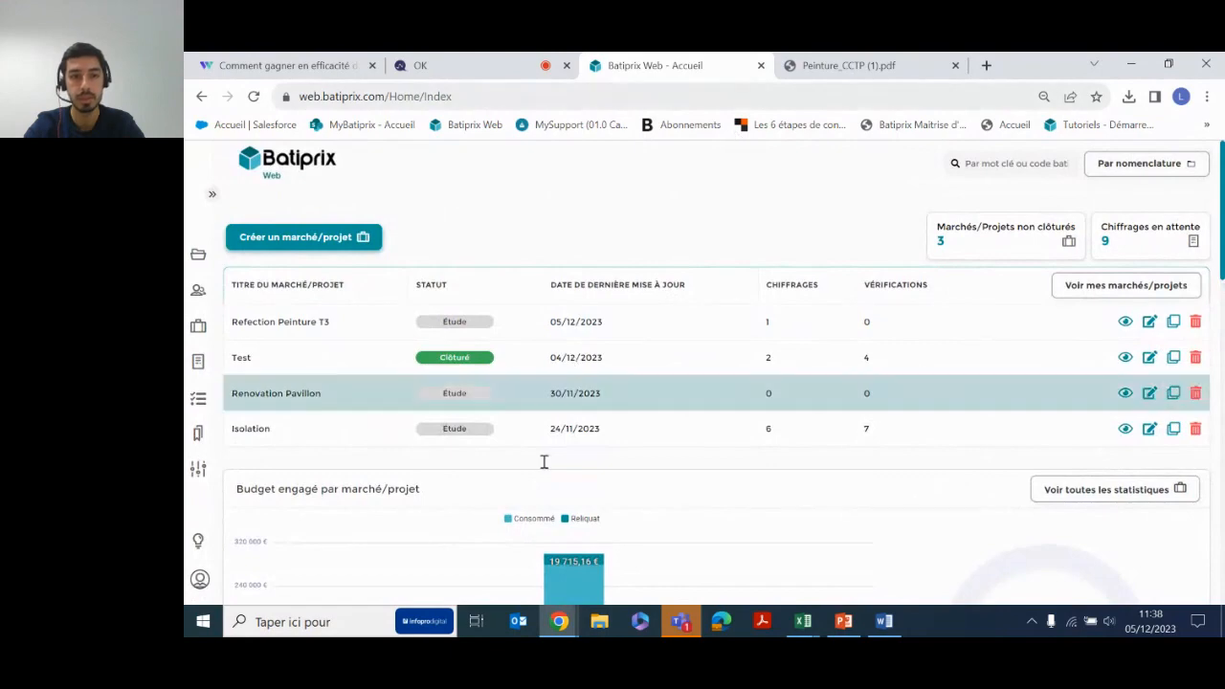
pyautogui.click(837, 627)
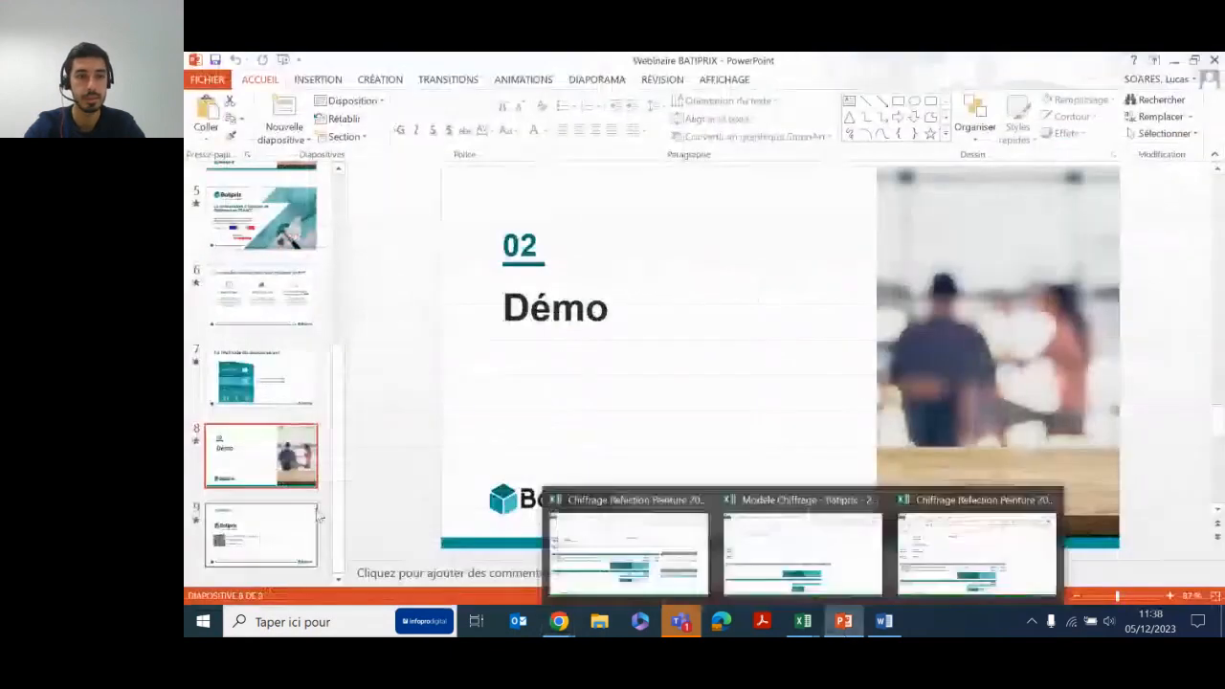
pyautogui.click(295, 557)
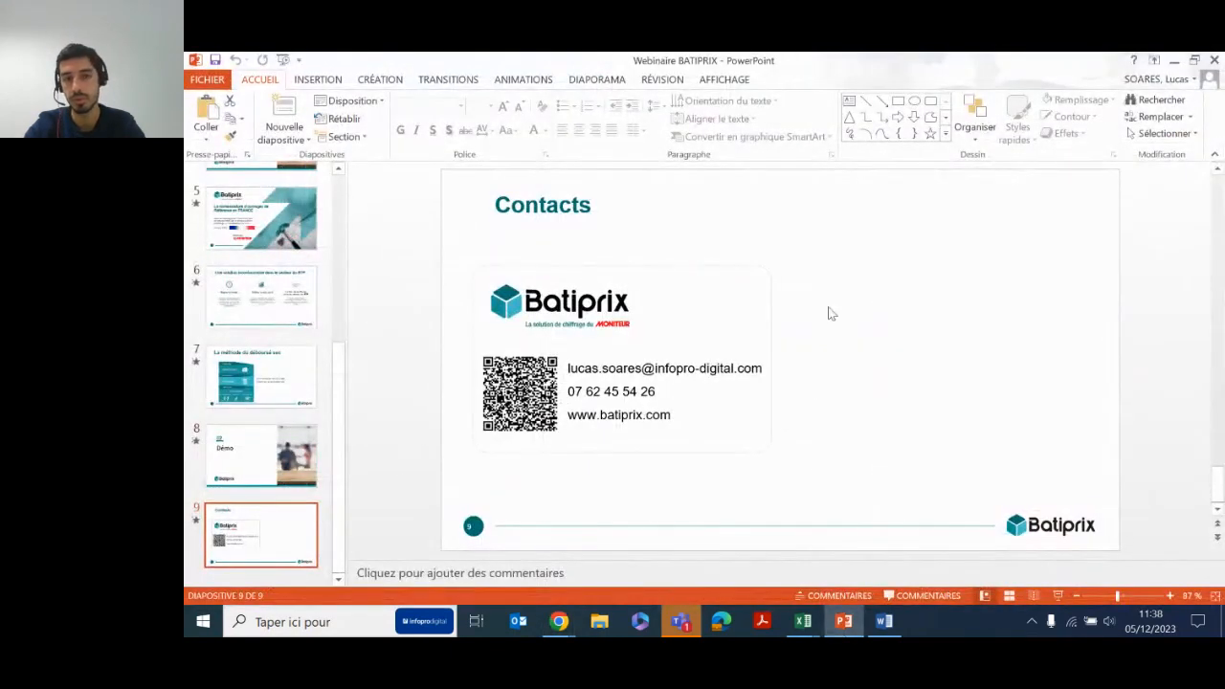